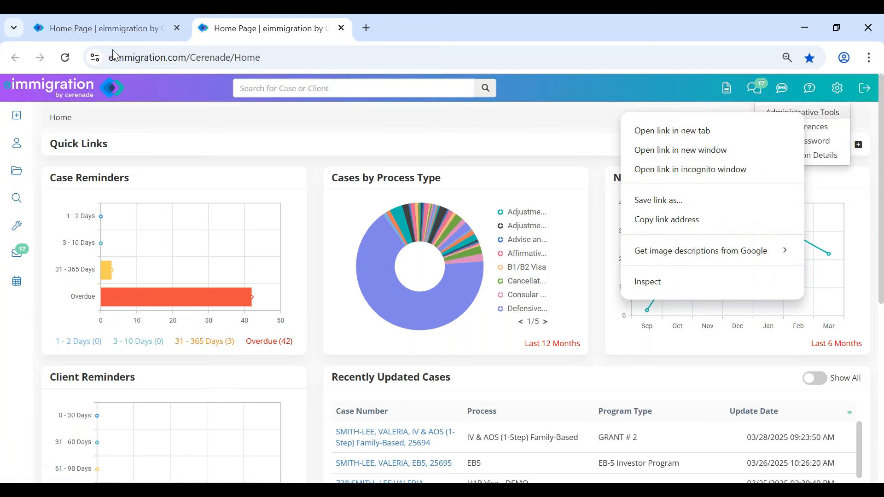
- Switch to the Administrator tab and highlight its 'Administrator - Home' heading
click(81, 28)
drag(21, 147, 152, 149)
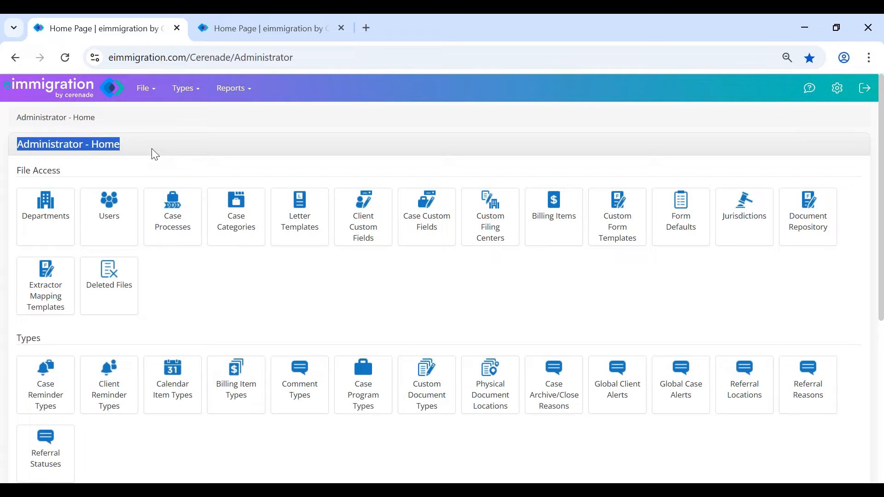
click(138, 170)
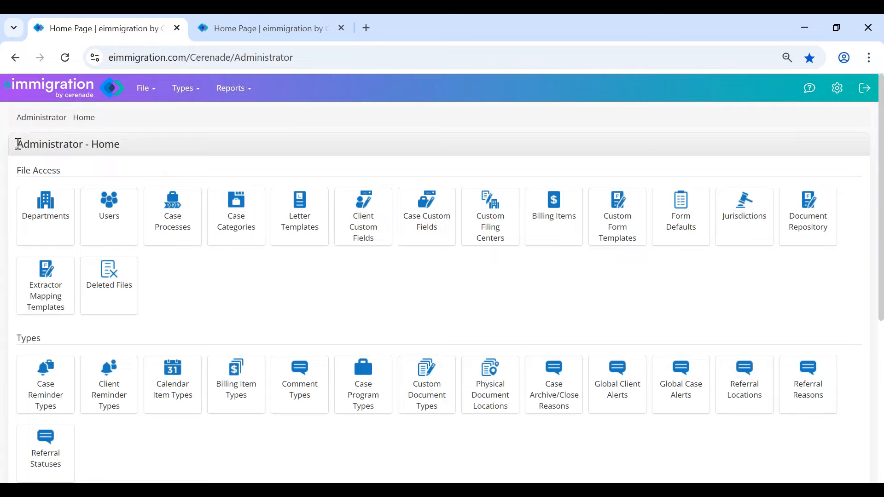
drag(18, 144, 157, 144)
click(156, 152)
- Highlight the heading once more, then return to the Home dashboard with the settings menu closed
drag(17, 144, 134, 145)
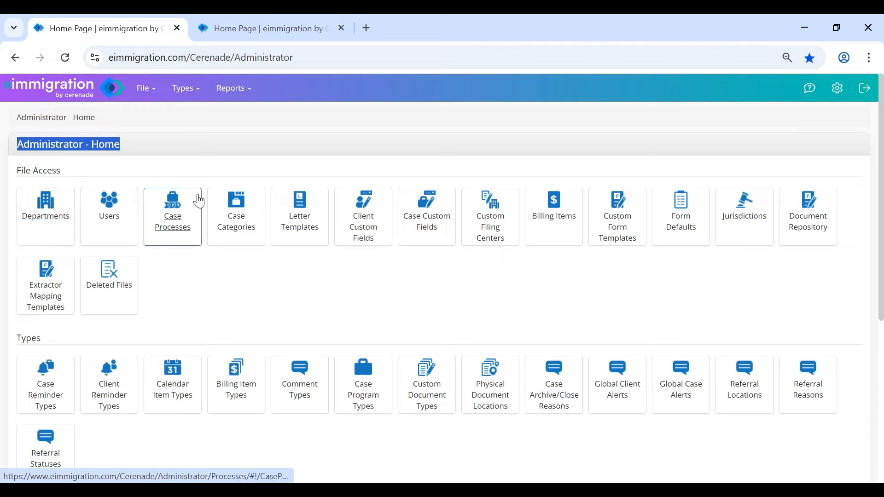
click(207, 160)
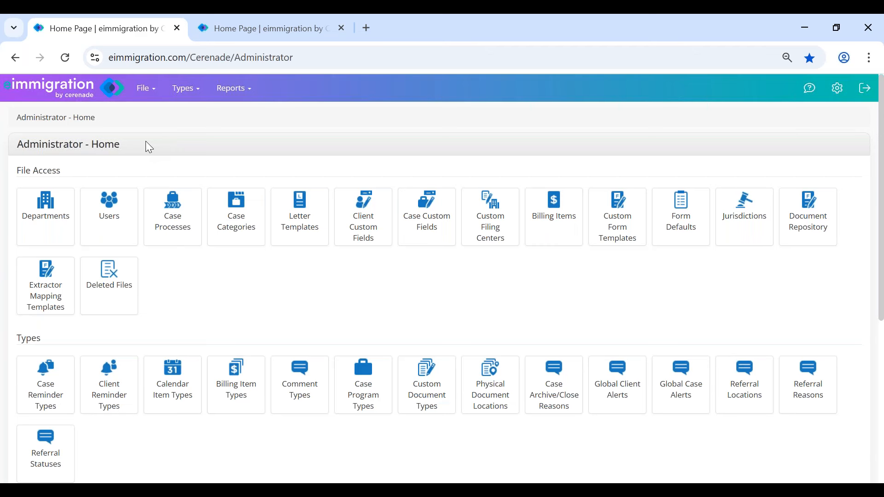
click(288, 33)
click(309, 146)
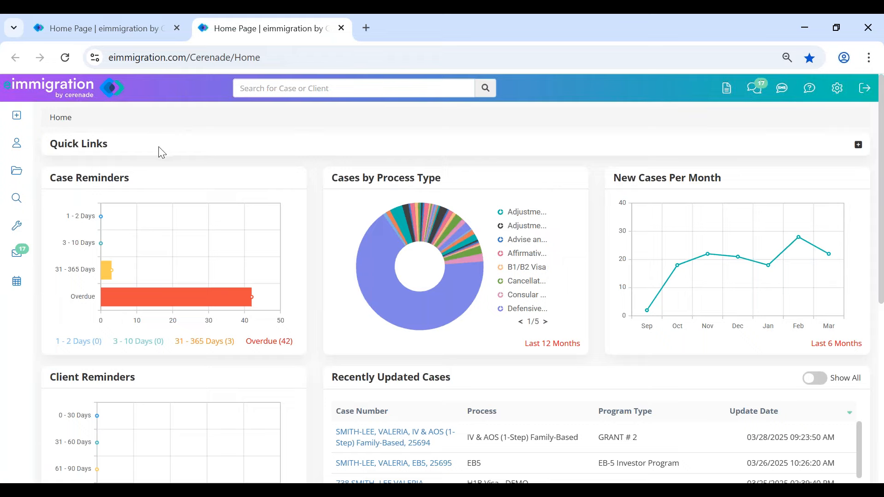
mouse_move(20, 116)
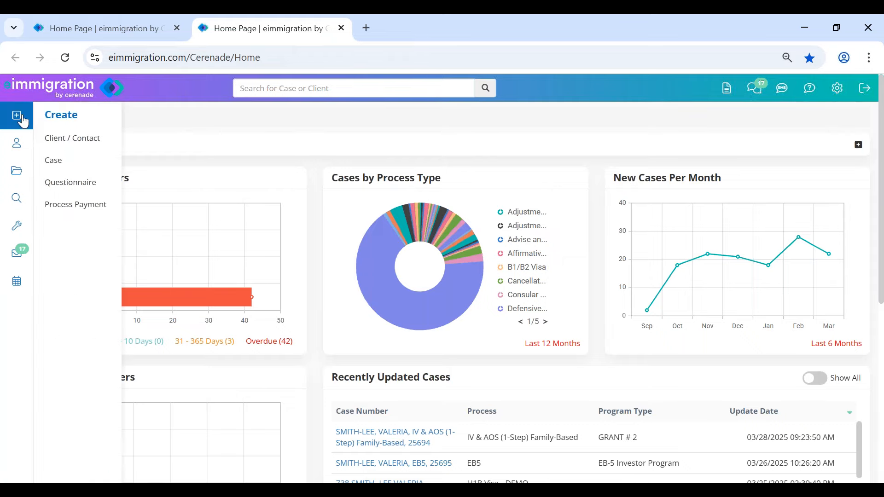
click(83, 143)
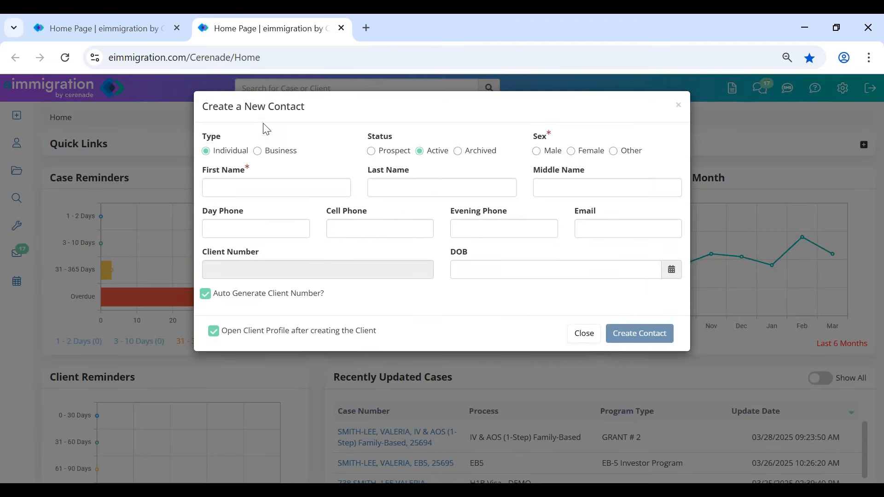
drag(268, 109, 316, 112)
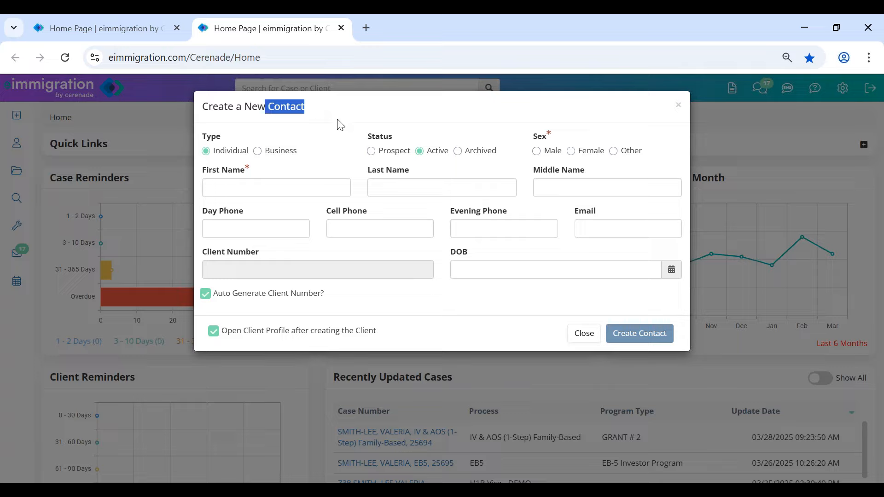
click(395, 156)
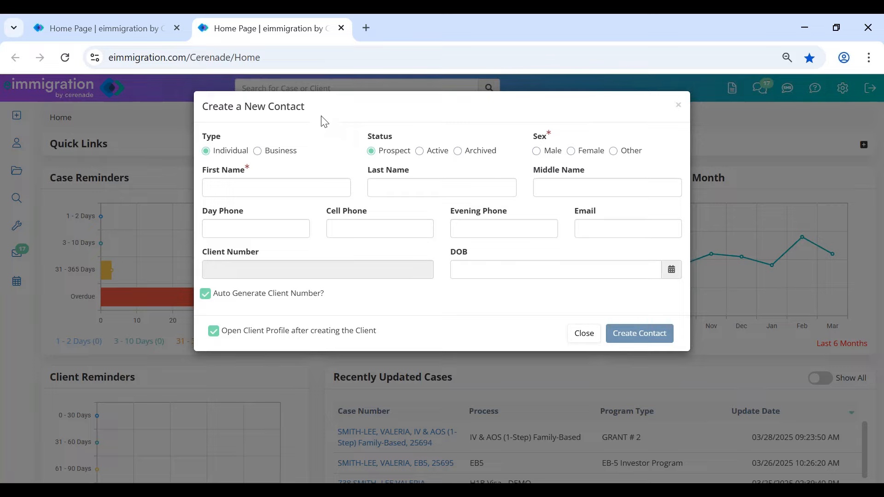
click(435, 155)
click(236, 297)
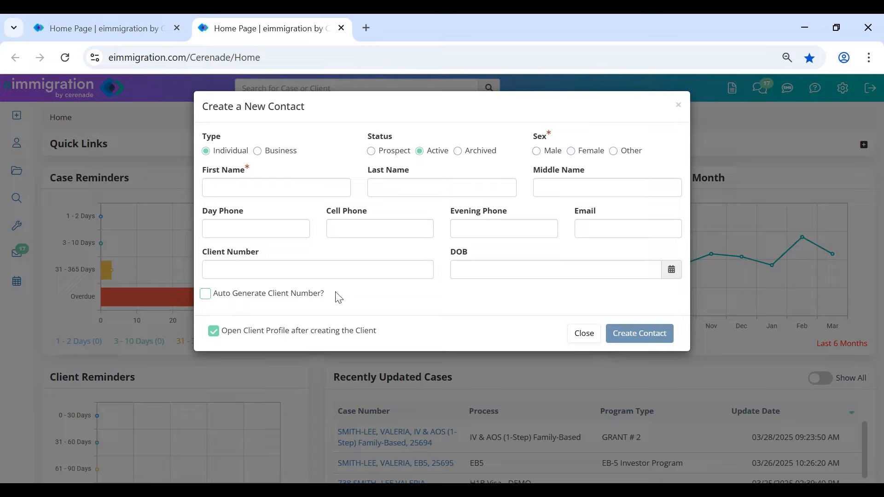
drag(267, 107, 363, 109)
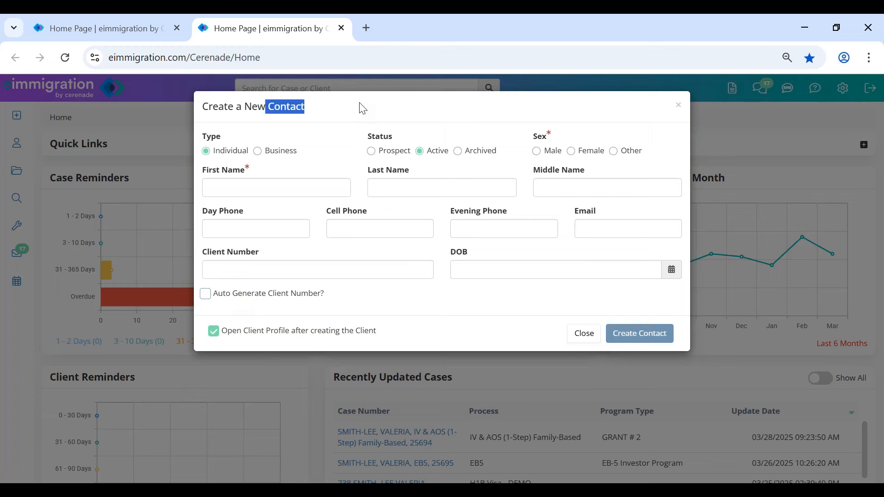
click(362, 109)
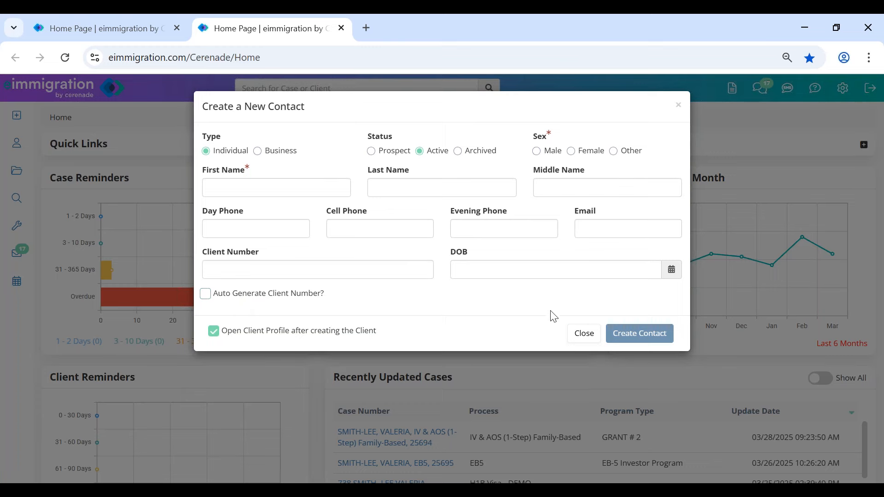
click(588, 339)
- Open the client from Recently Updated Clients and dismiss the Client Alerts popup
scroll(120, 350, down, 6)
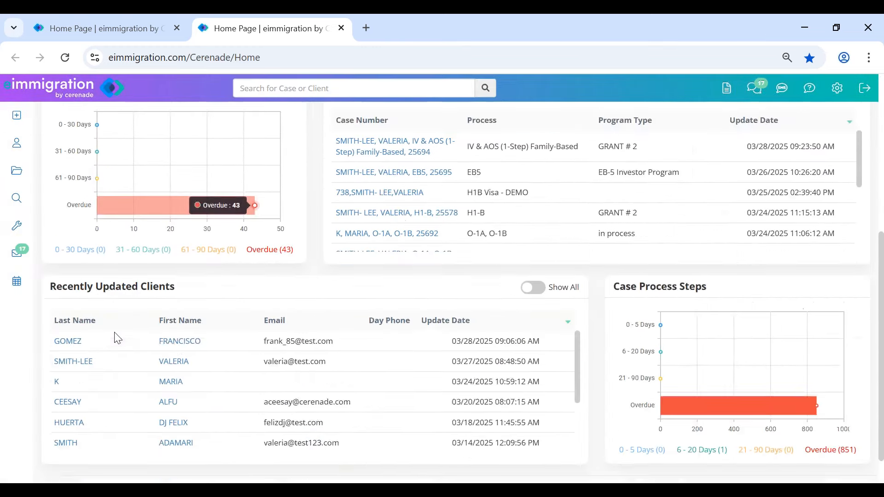
click(182, 332)
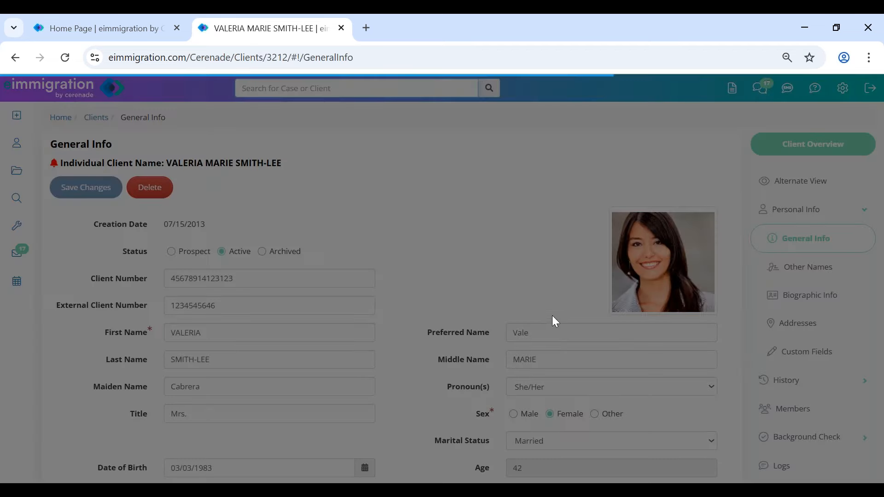
click(582, 332)
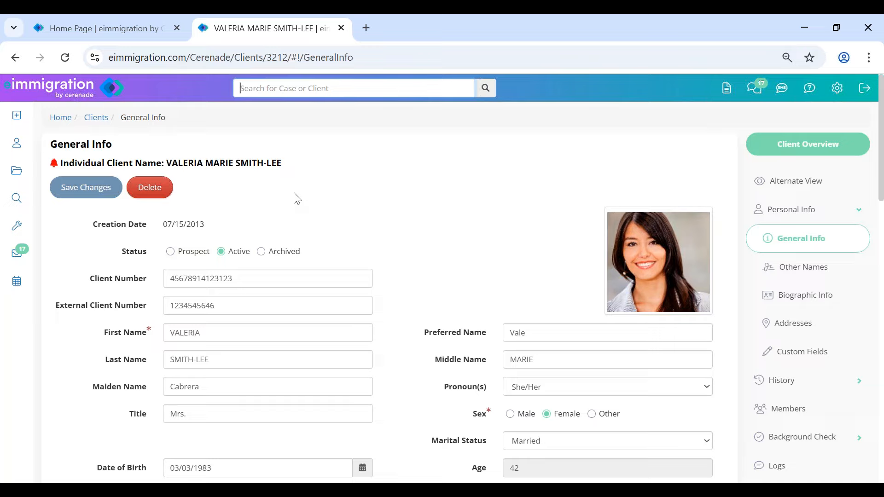
- Highlight the client's full name and scroll through the General Info details
drag(174, 164, 285, 165)
click(446, 239)
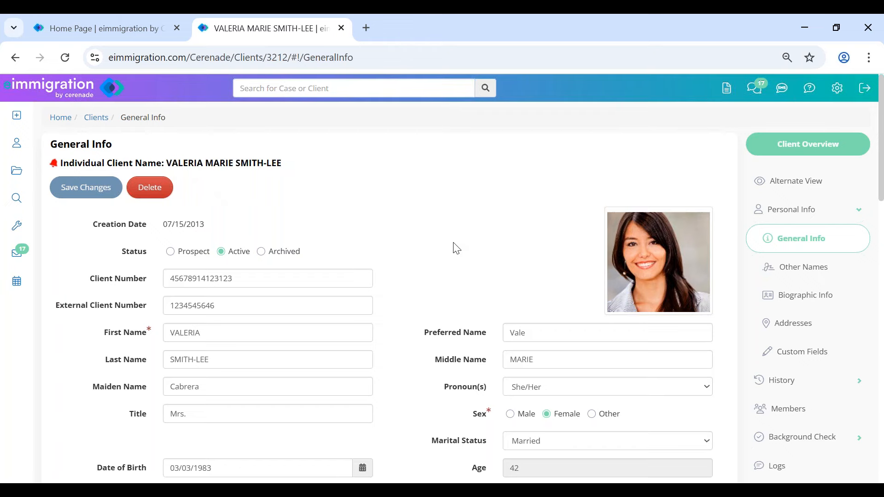
scroll(456, 249, down, 7)
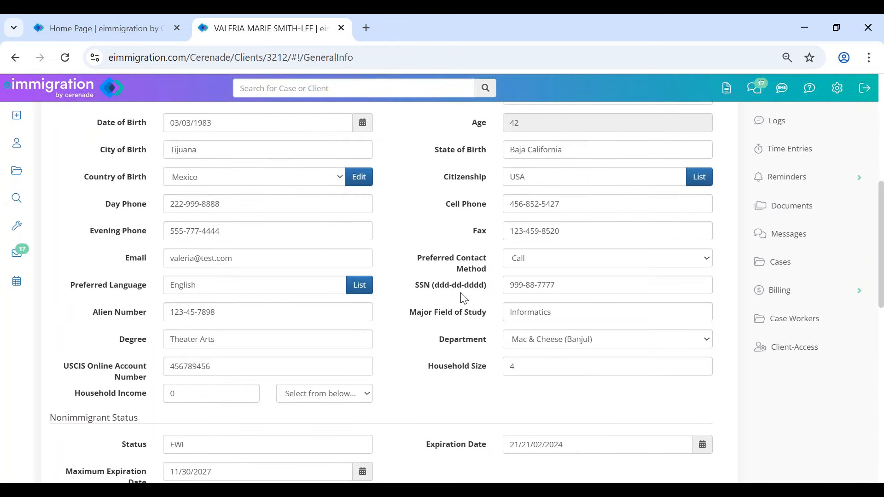
scroll(464, 299, up, 1)
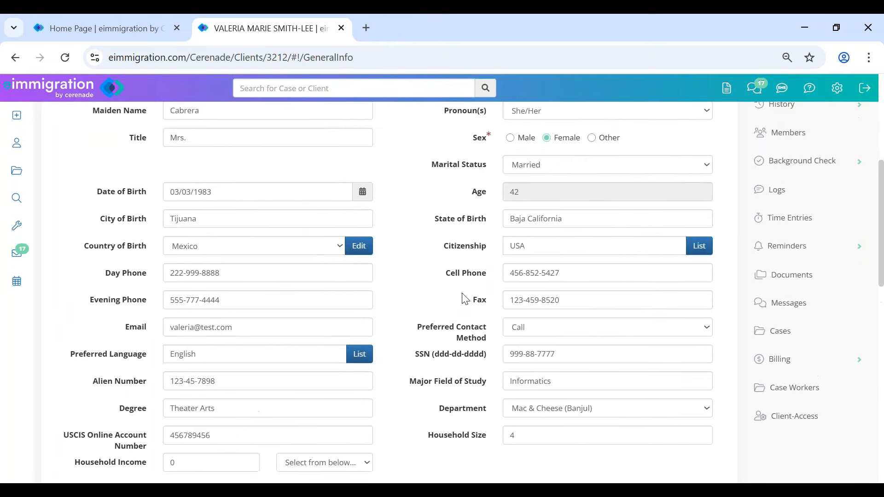
click(783, 332)
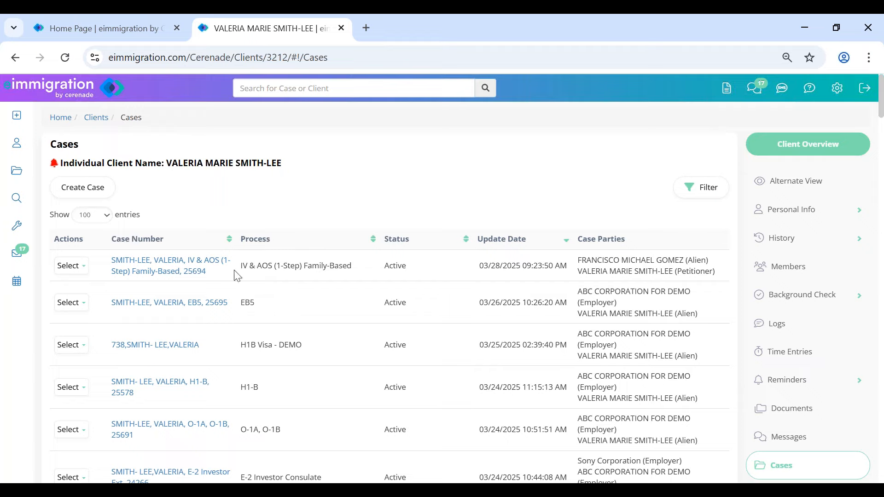
drag(239, 266, 355, 273)
drag(160, 163, 299, 168)
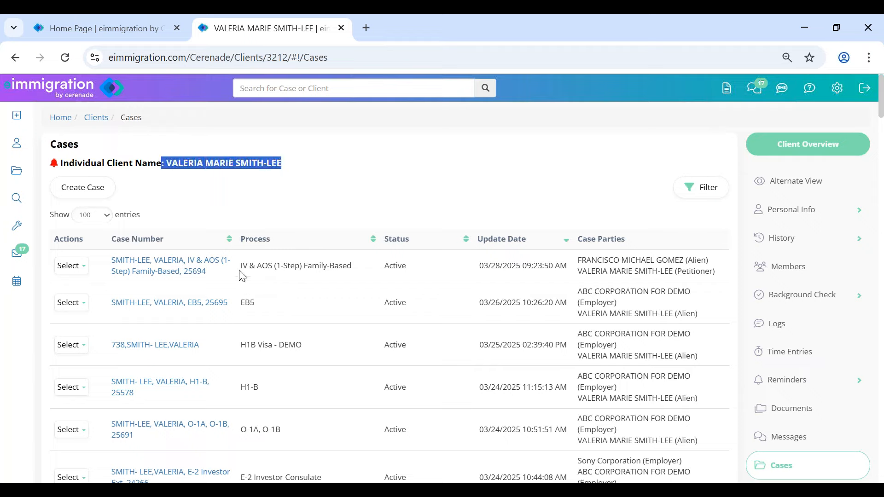
drag(241, 266, 347, 267)
drag(242, 301, 258, 305)
drag(256, 343, 304, 345)
click(157, 169)
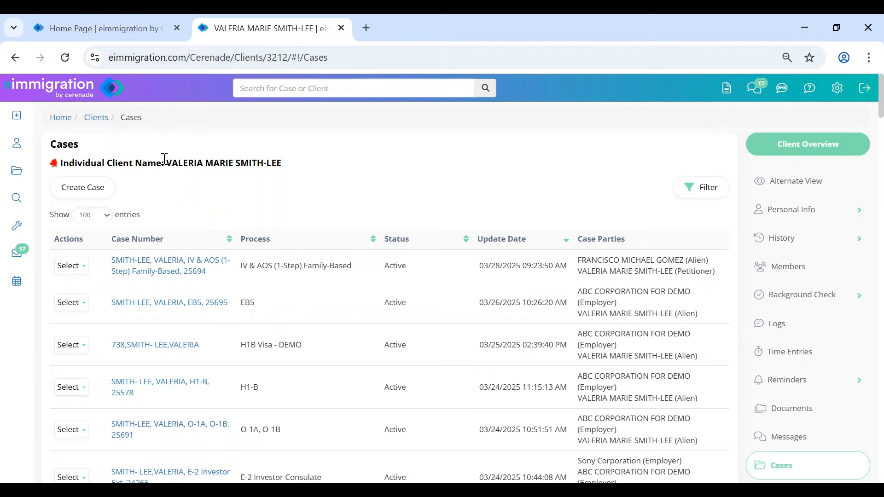
drag(169, 165, 306, 170)
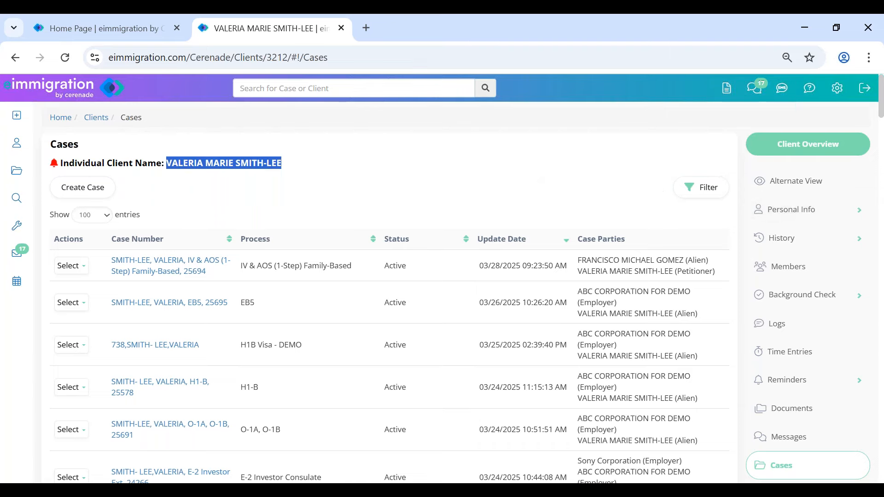
click(813, 220)
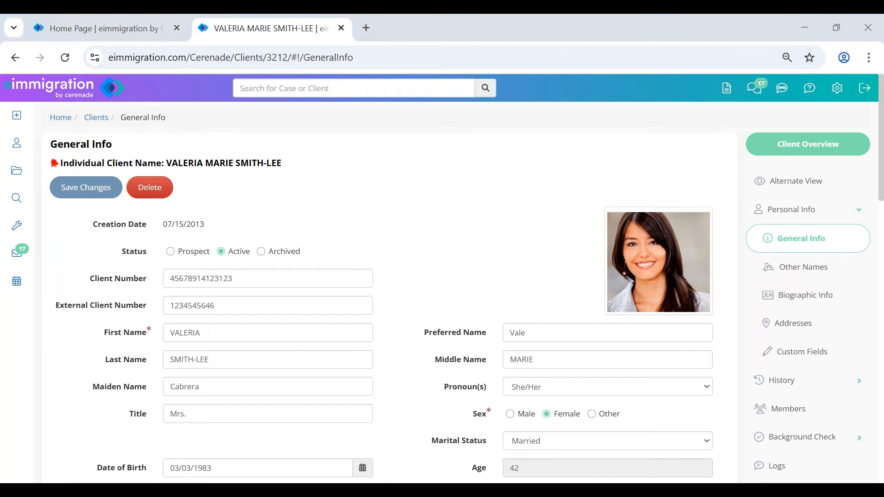
- Enter placeholder text into the external client number and first name fields and save
click(269, 208)
click(236, 305)
text(gyjghjhgjghj)
click(238, 336)
text(ghjghjgh)
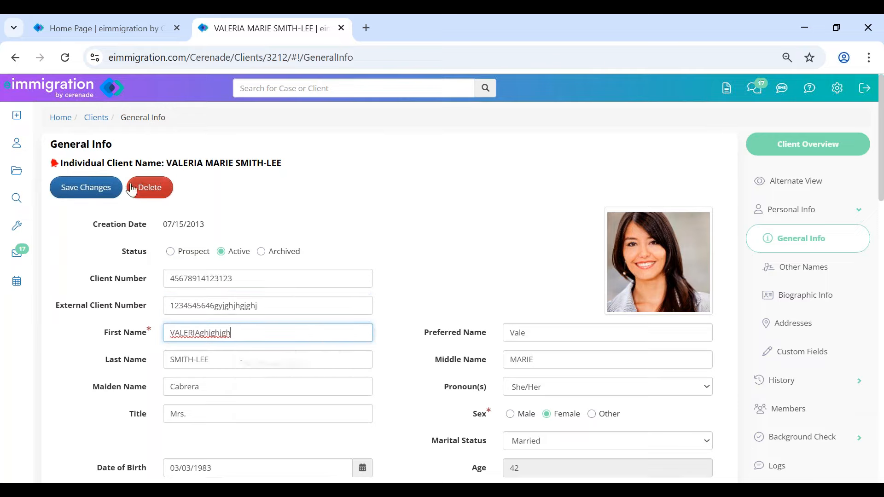
click(95, 194)
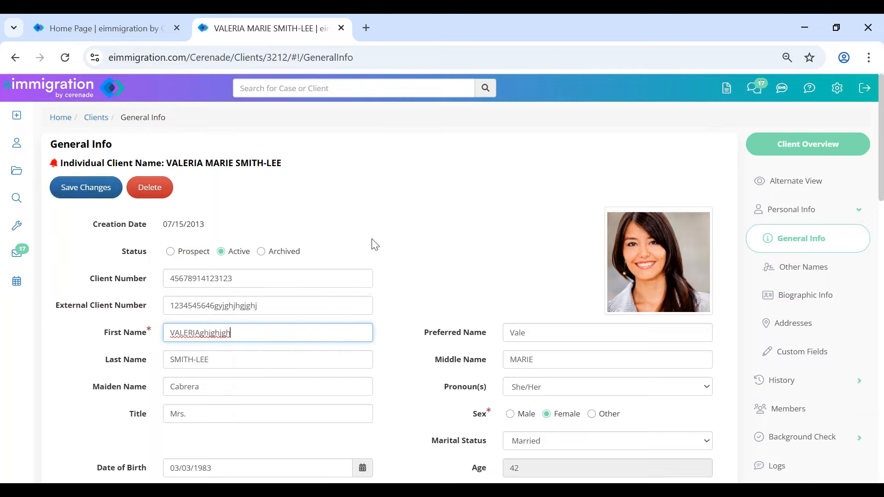
- Visit Biographic Information, return to General Info, and select the first name value
click(829, 297)
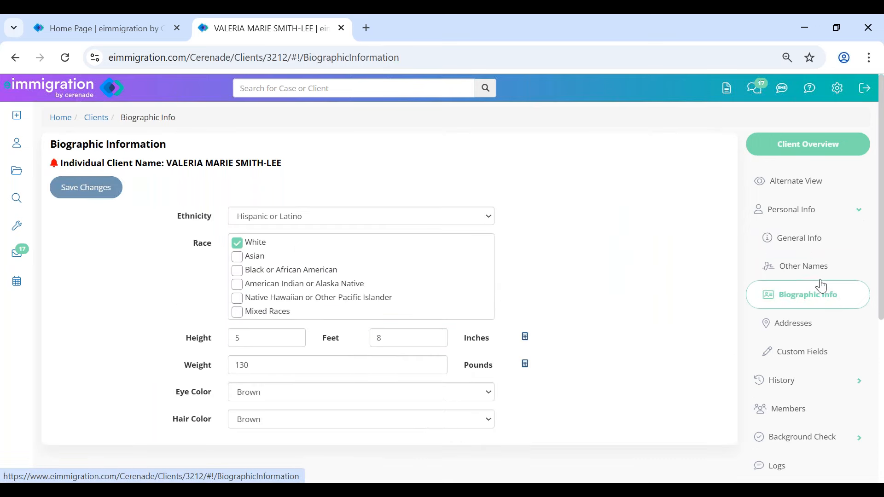
click(811, 236)
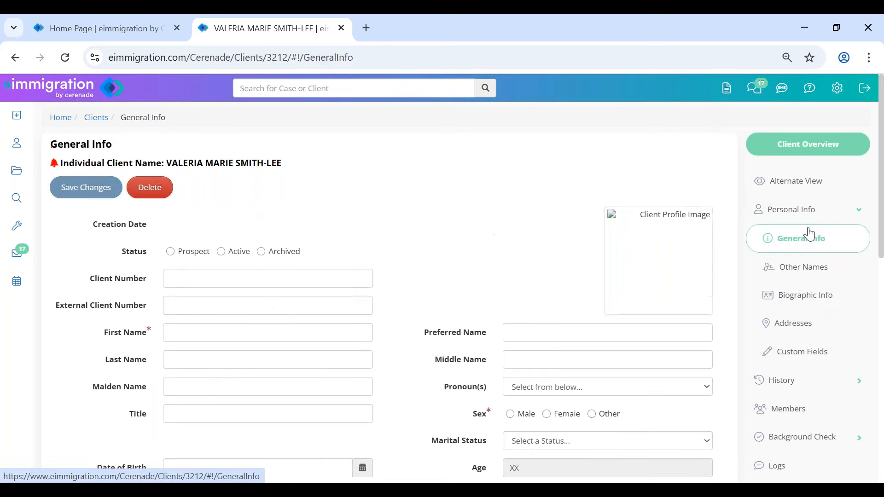
double_click(235, 334)
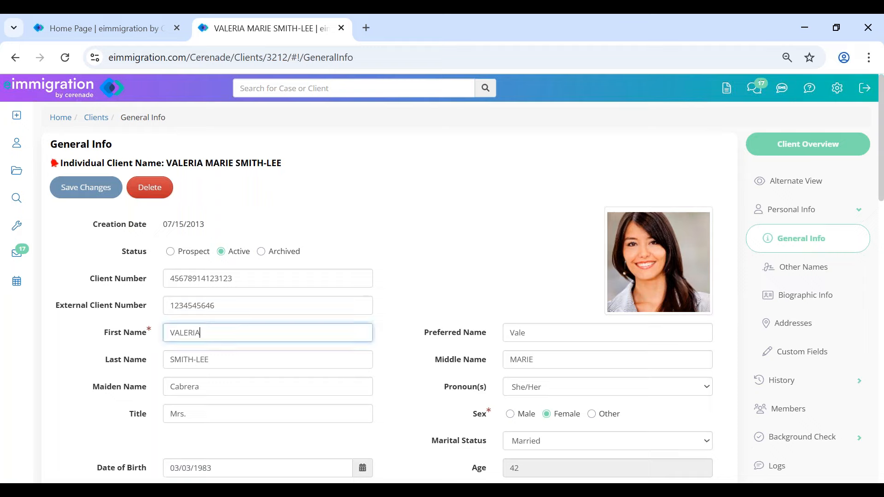
click(469, 284)
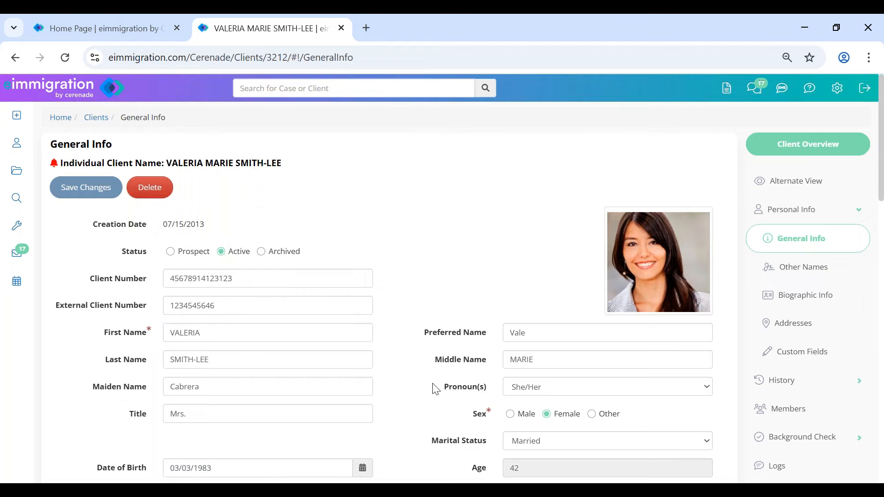
- Change the maiden name to Gonzalez, save, and highlight the resource-added confirmation
double_click(213, 386)
text(Gonzle)
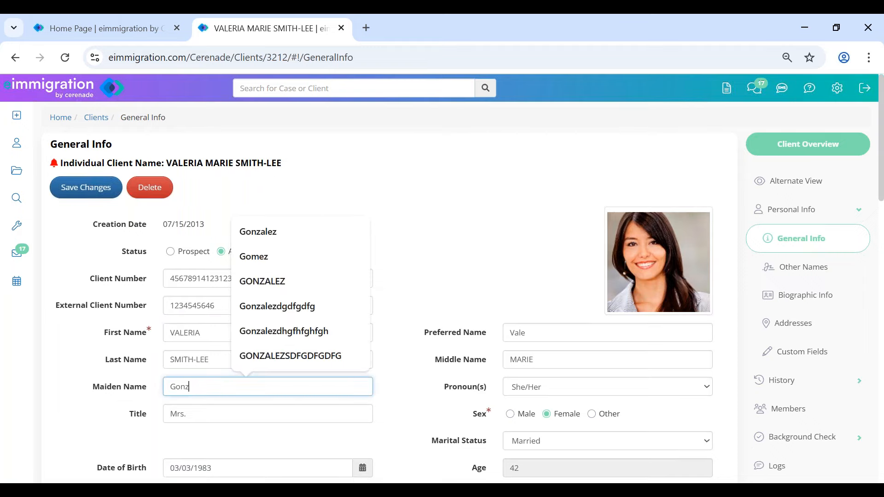
key(BackSpace)
key(BackSpace)
text(a)
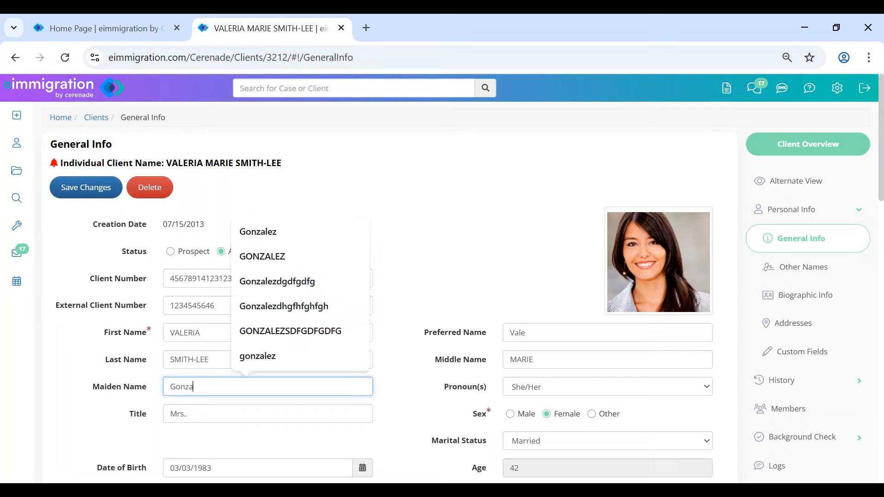
text(lez)
click(473, 230)
click(75, 186)
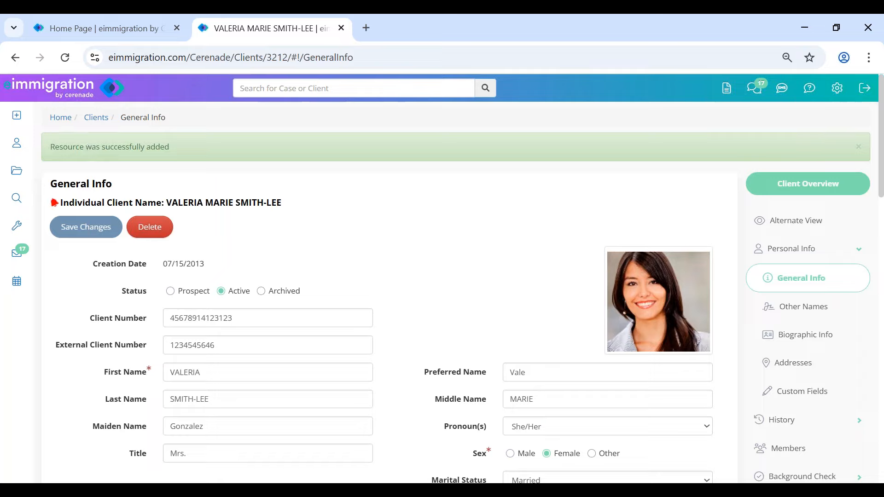
drag(49, 147, 188, 150)
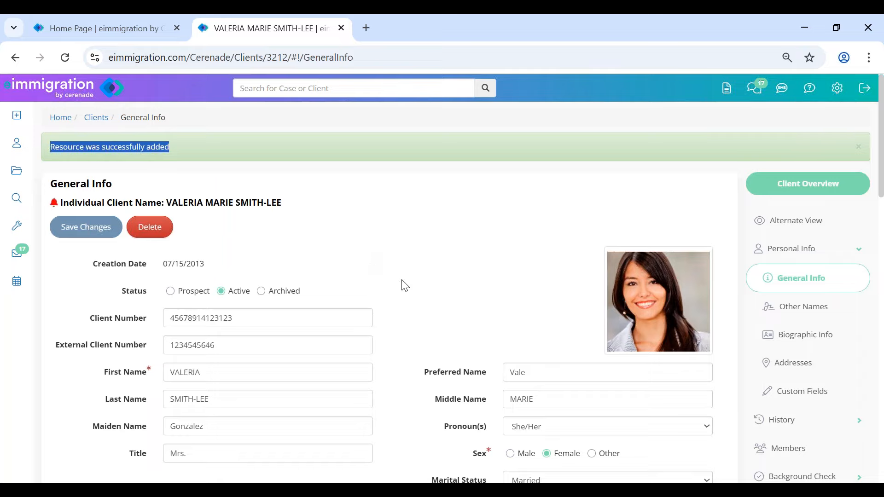
click(426, 305)
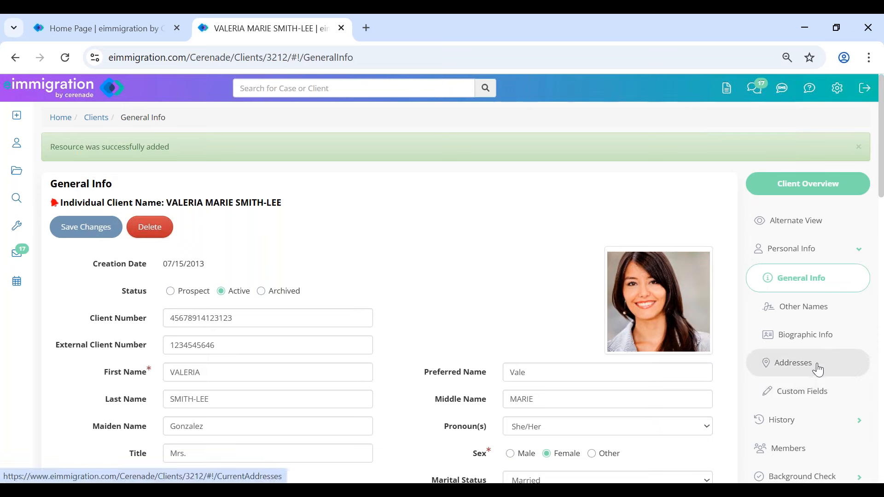
click(805, 333)
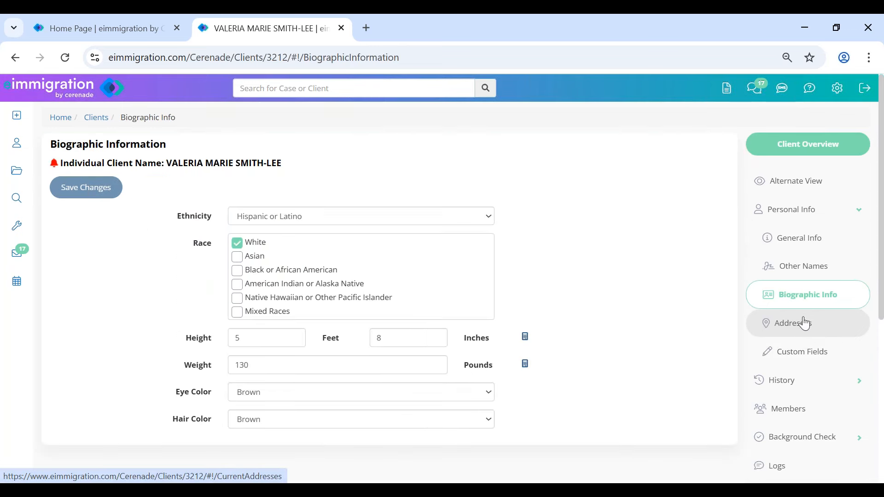
click(802, 241)
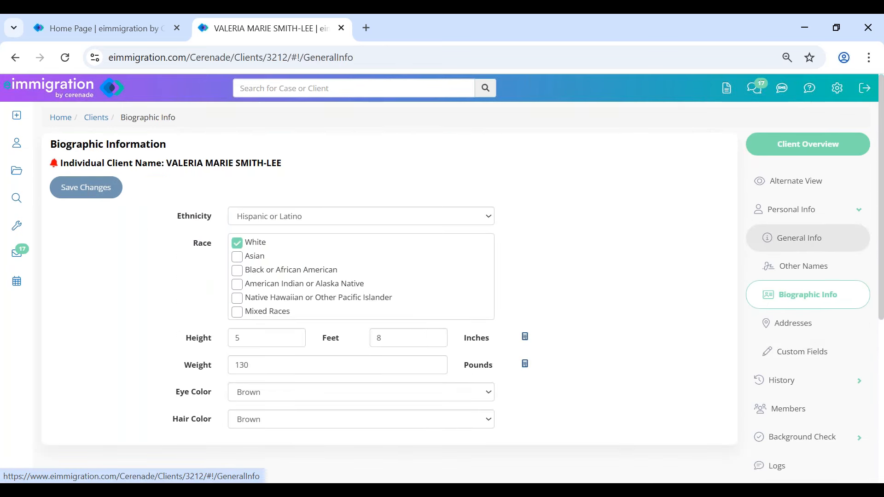
double_click(211, 390)
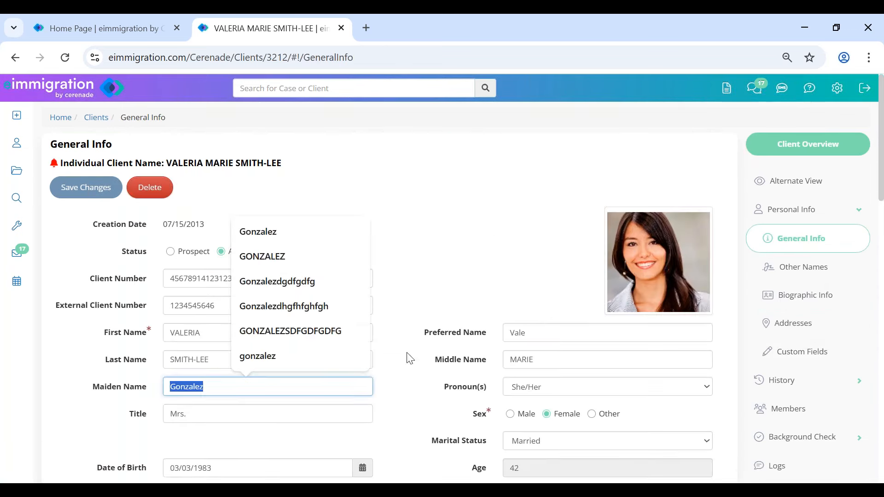
click(530, 266)
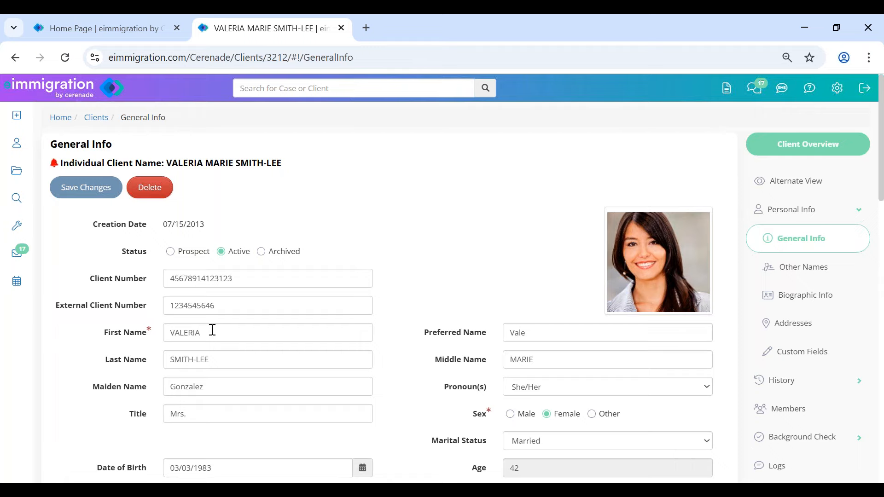
scroll(223, 322, down, 8)
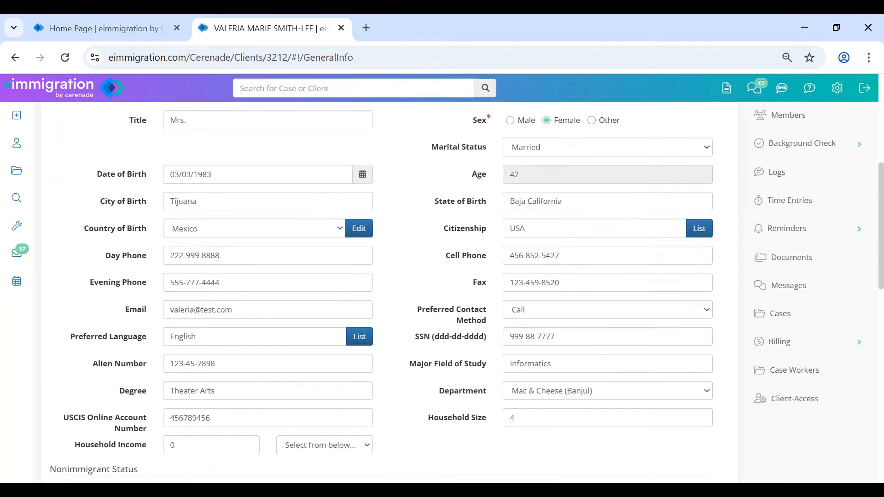
scroll(222, 322, down, 3)
scroll(260, 189, up, 15)
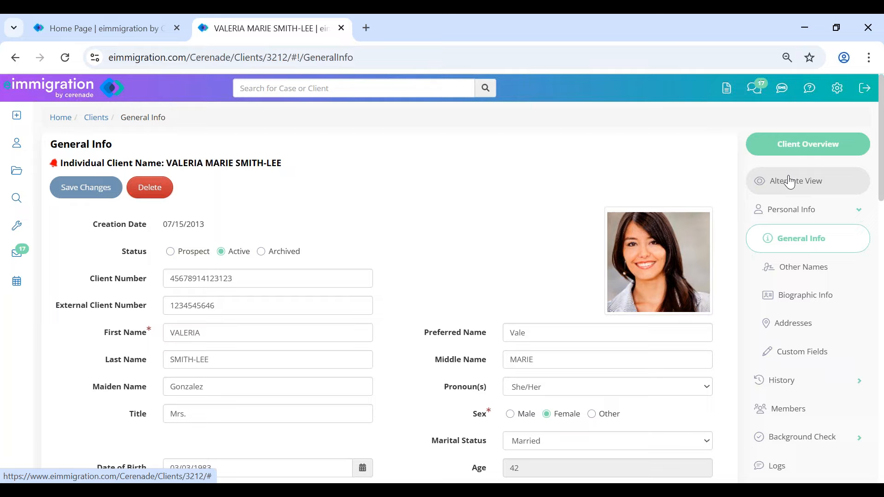
- Load the Biographic Information template in Alternate View, then reopen the Template list
click(814, 182)
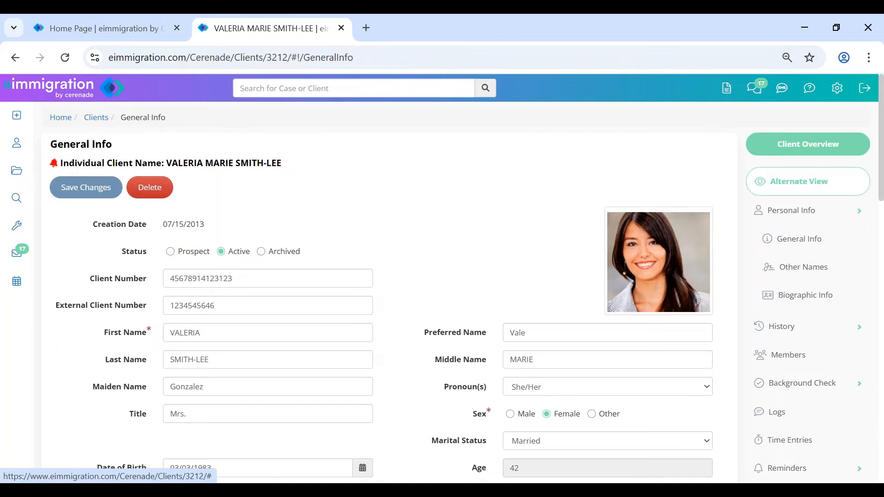
click(82, 118)
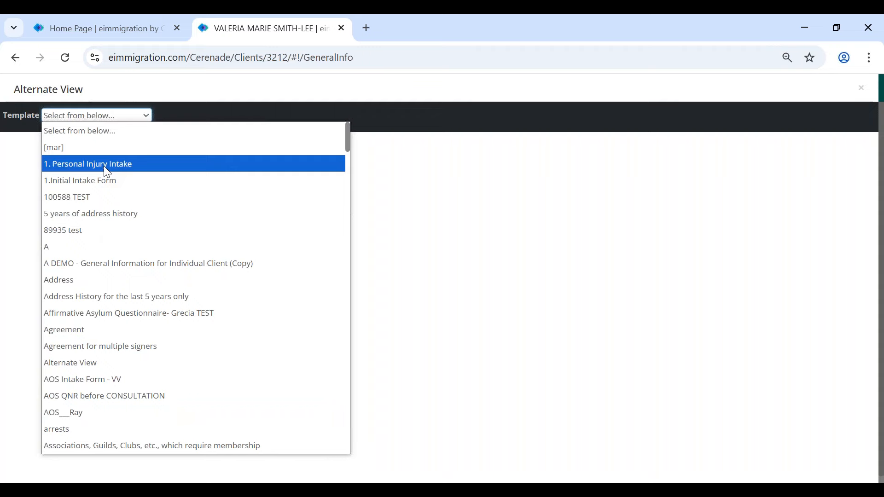
scroll(108, 377, down, 5)
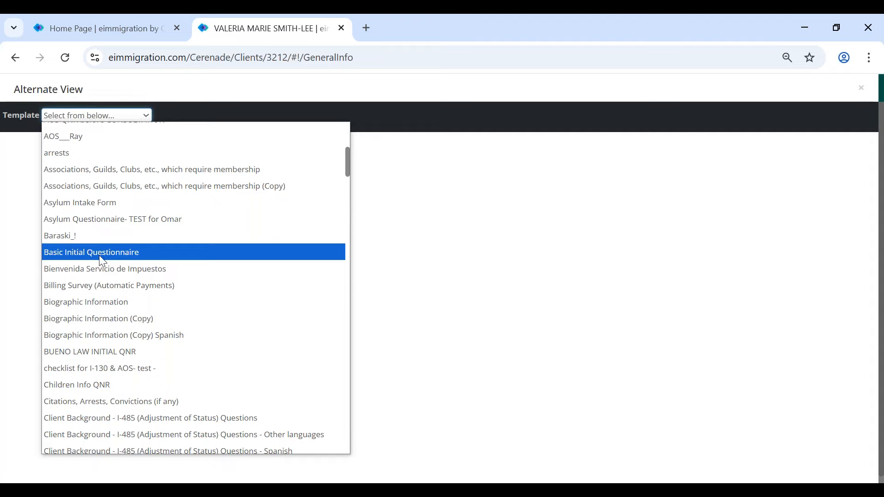
click(99, 308)
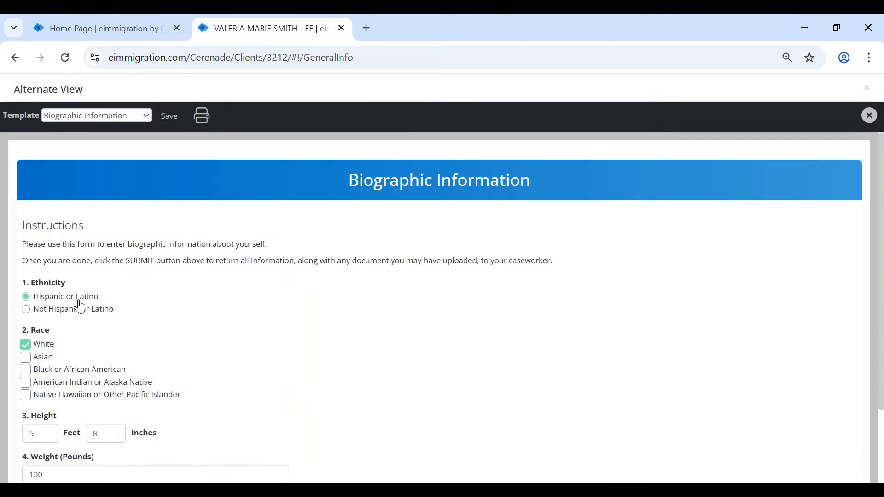
scroll(75, 302, down, 2)
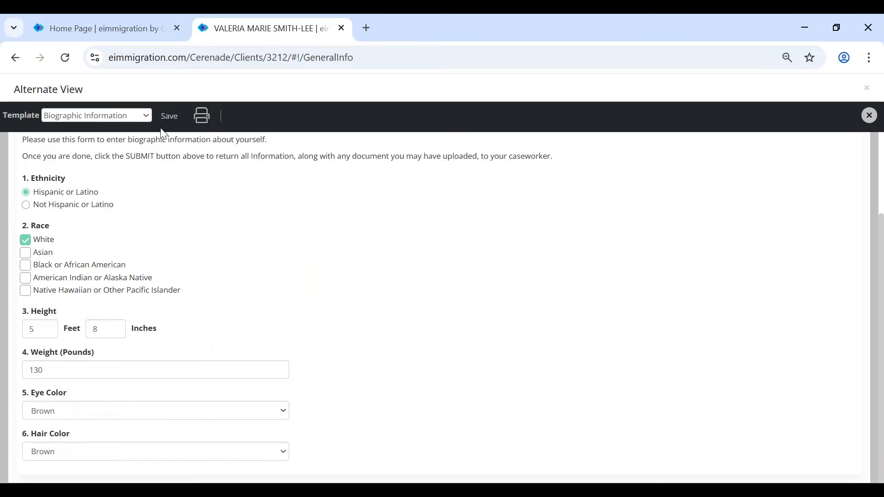
click(131, 116)
scroll(112, 373, down, 15)
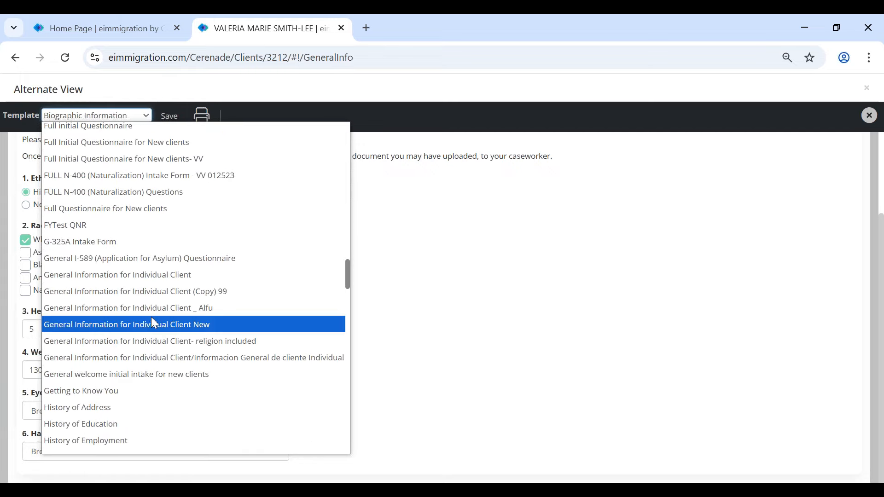
- Load the General Information for Individual Client template, enter date of birth 09/09/1989, and save
click(158, 278)
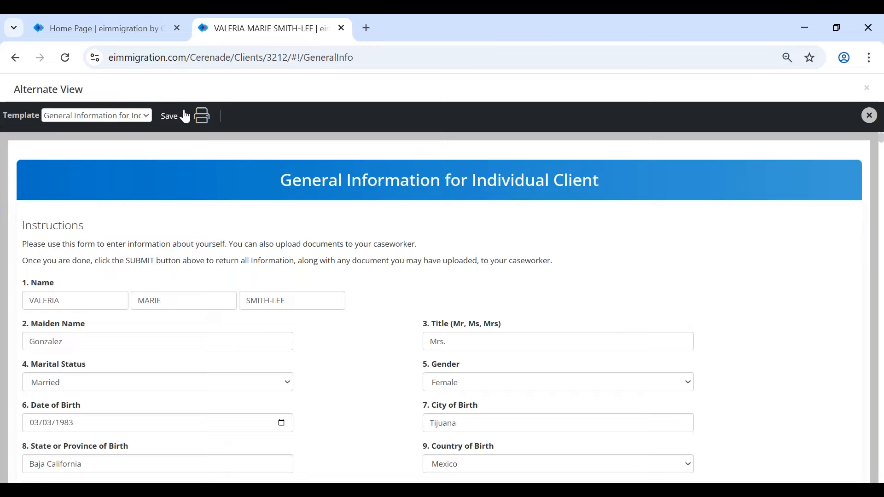
scroll(275, 337, down, 5)
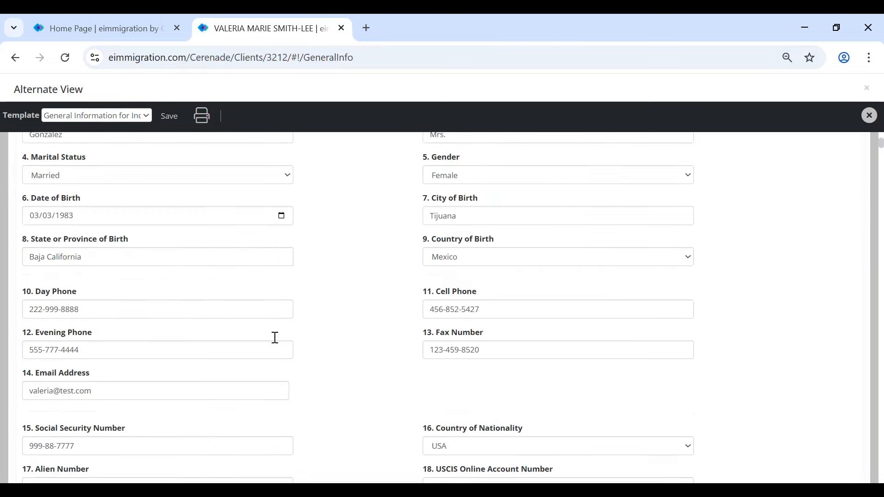
scroll(277, 334, up, 5)
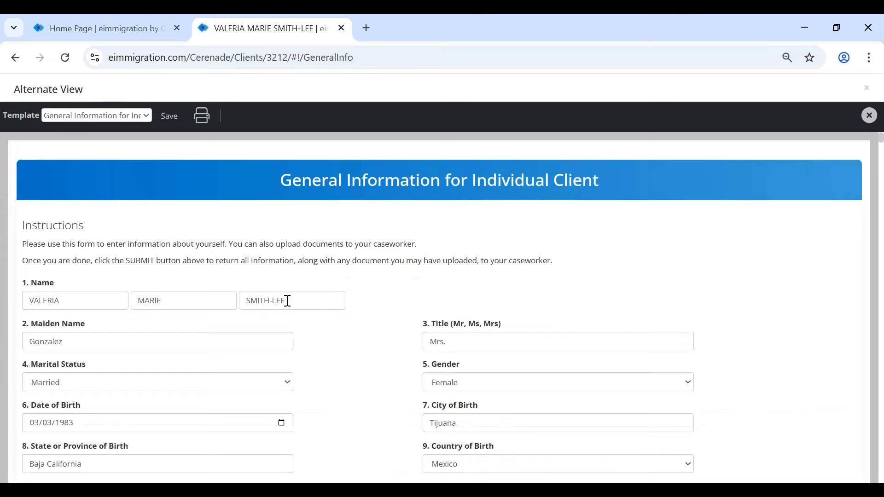
scroll(211, 375, down, 5)
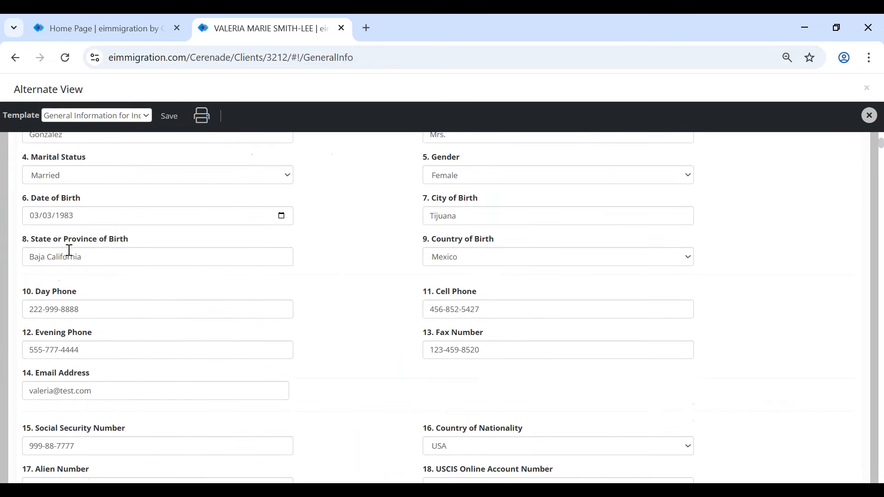
click(31, 215)
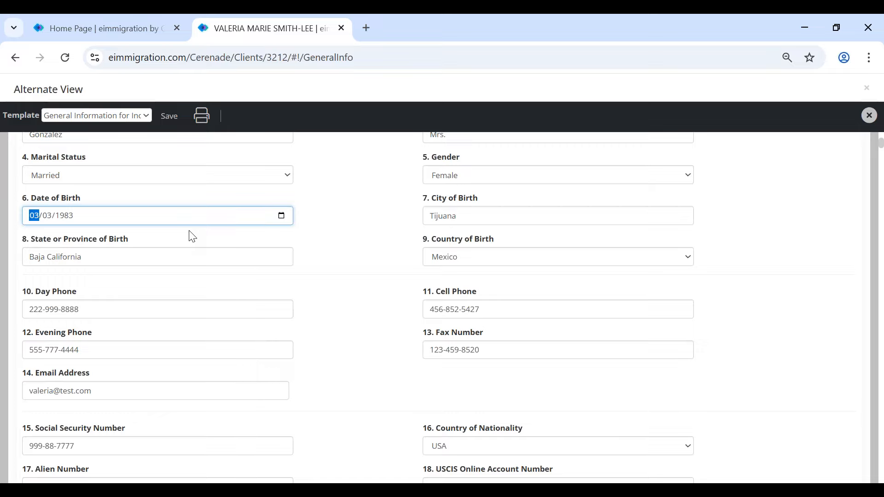
text(09/09/1989)
click(317, 247)
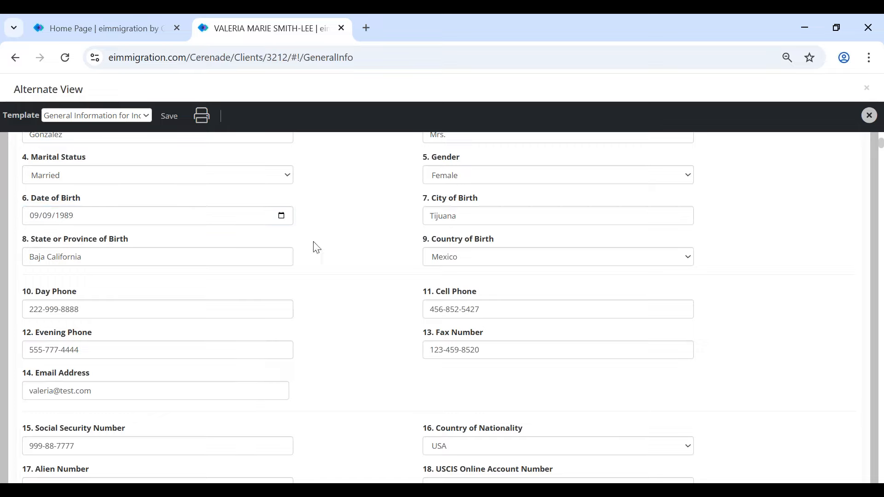
click(173, 119)
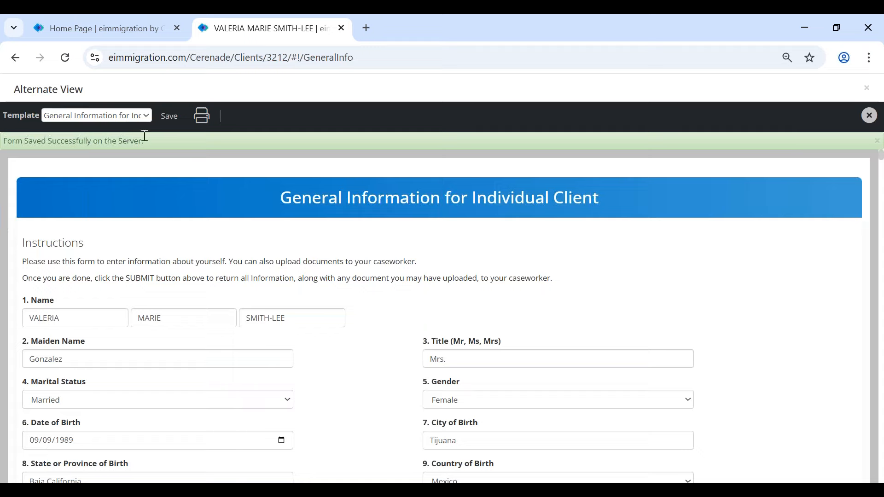
click(869, 91)
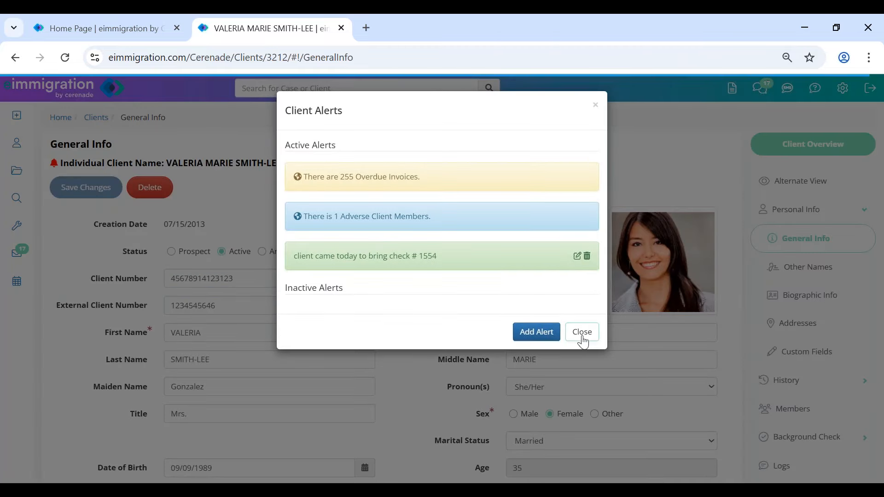
click(582, 338)
scroll(252, 379, down, 1)
scroll(252, 379, down, 4)
click(214, 261)
drag(215, 261, 136, 258)
click(116, 249)
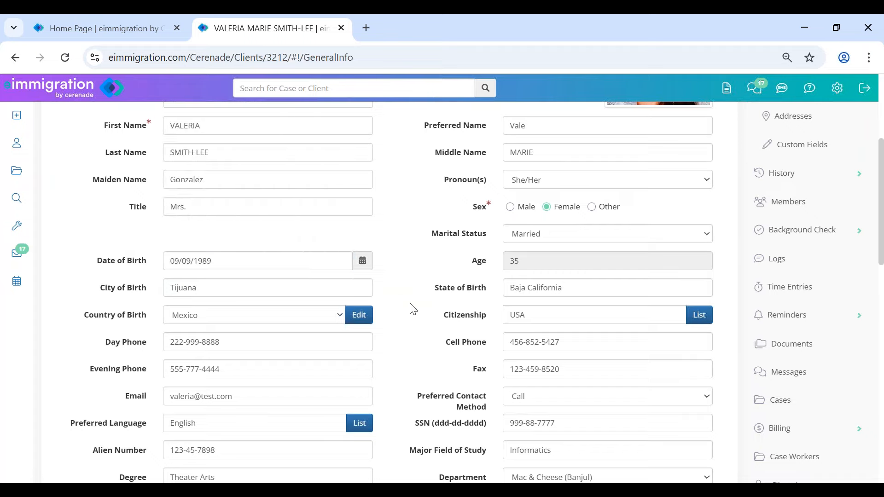
scroll(414, 309, up, 5)
- Replace the trailing digits of the Client Number, then open the Other Names list
drag(214, 278, 206, 278)
shift+click(293, 285)
text(46546)
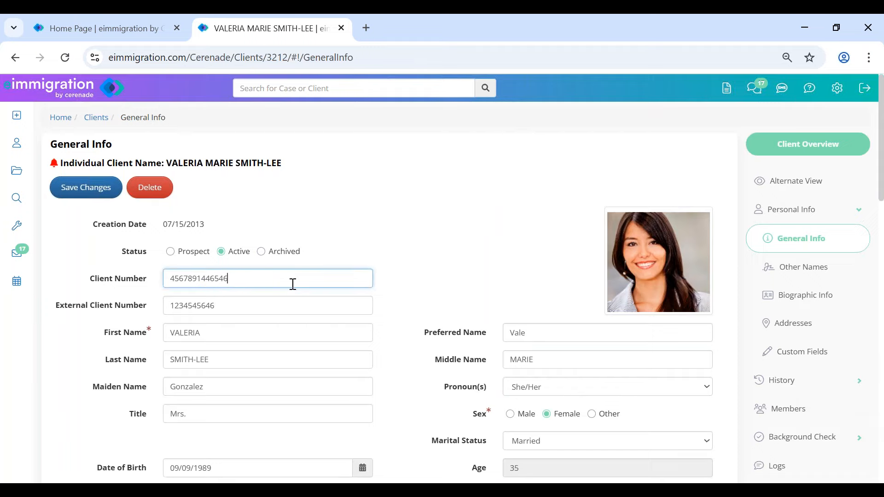
scroll(293, 283, down, 5)
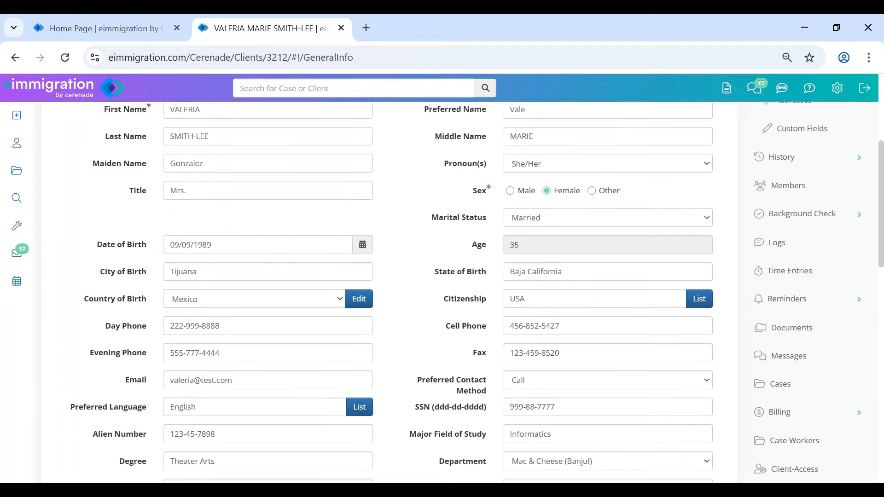
scroll(667, 200, up, 5)
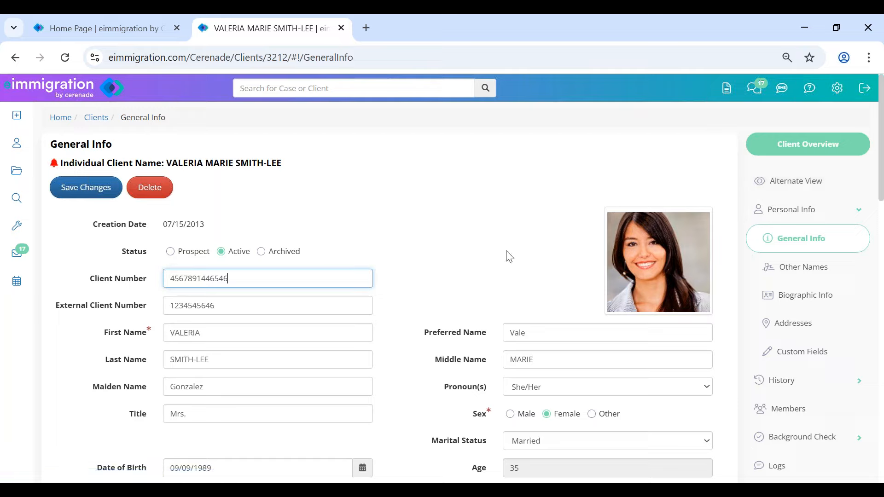
click(804, 276)
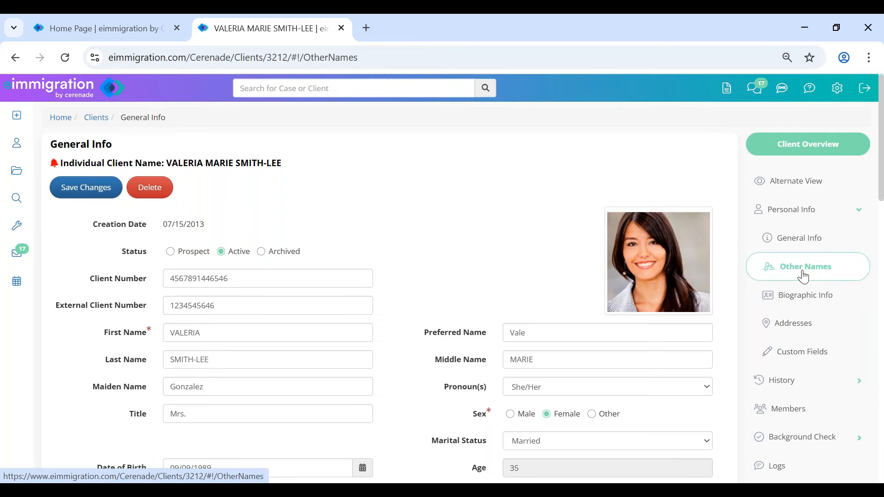
- Browse the client's Biographic Information, Previous Addresses and Marriage records
click(809, 304)
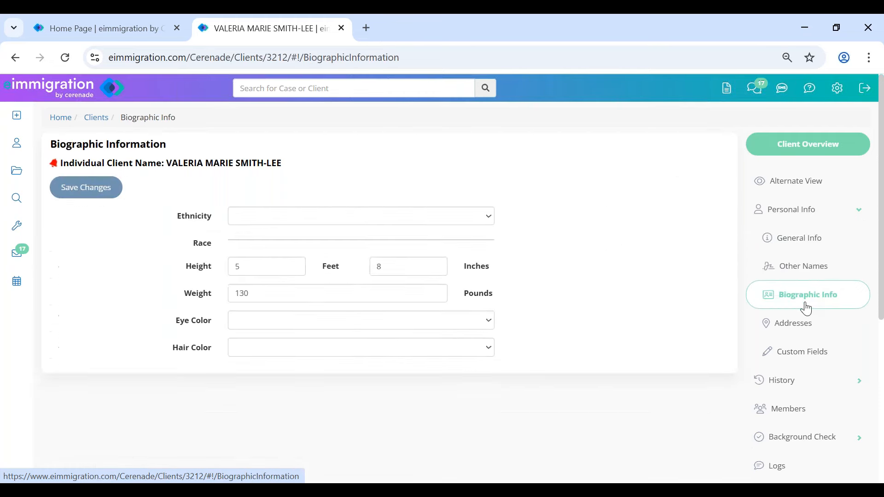
click(798, 386)
click(809, 275)
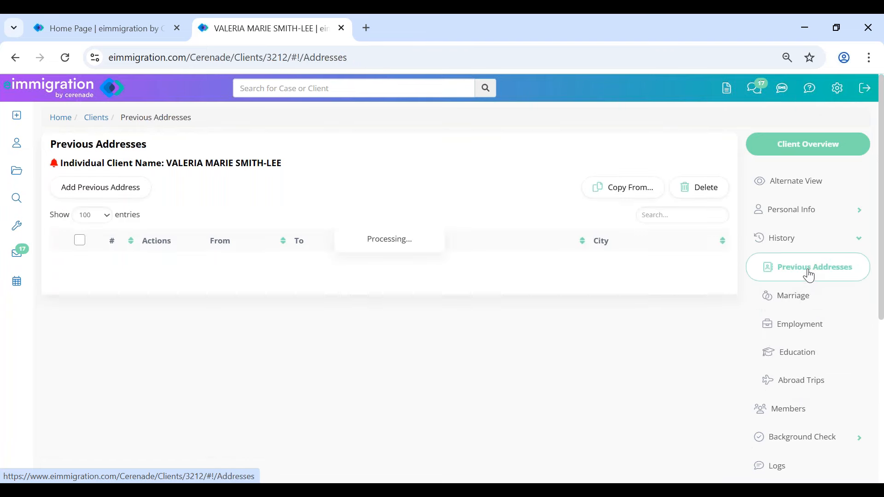
click(807, 297)
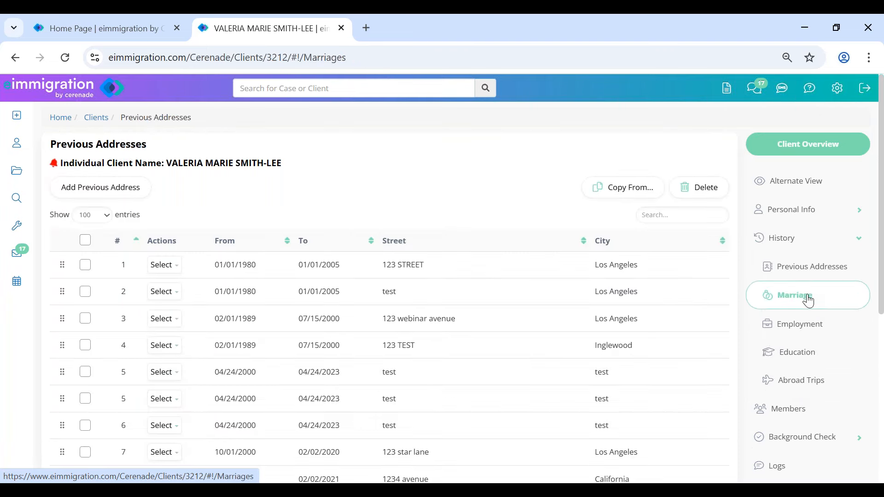
- Check employment and education records, then open Custom Fields under Personal Info
click(806, 330)
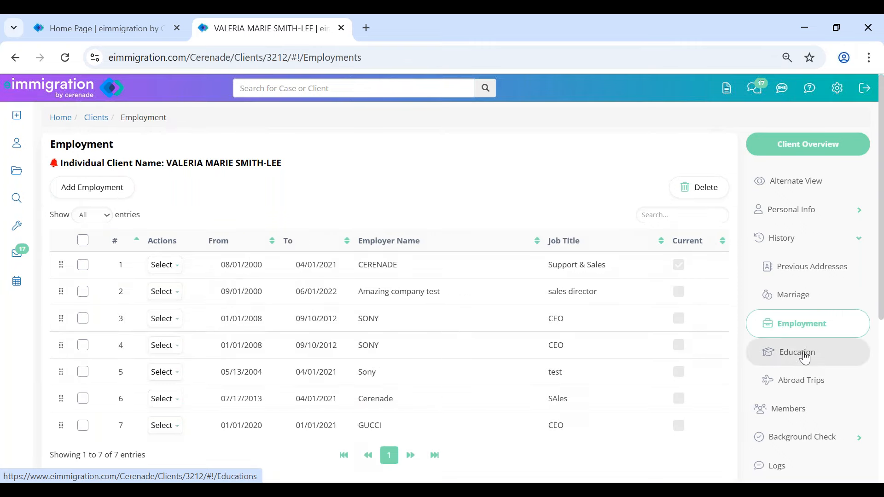
click(805, 357)
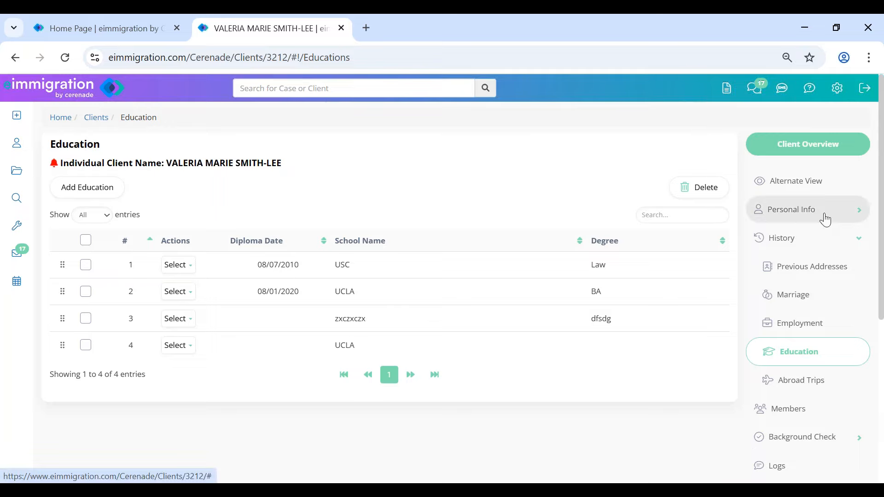
click(826, 218)
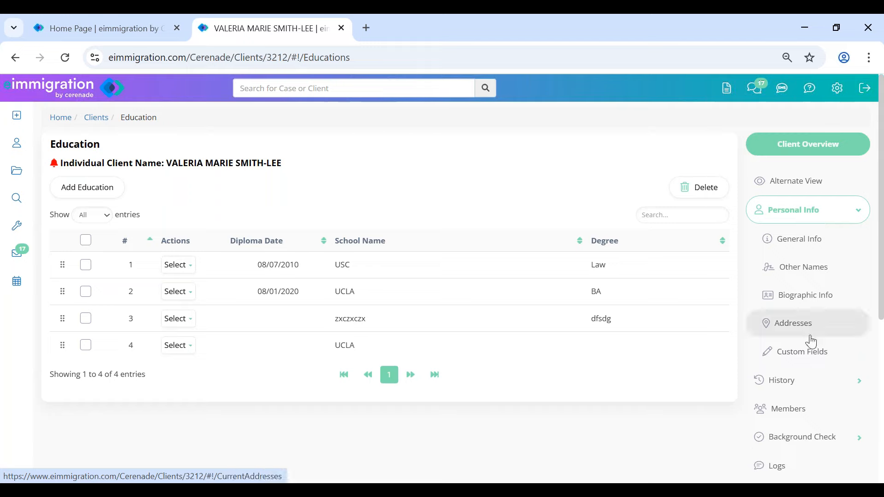
click(834, 360)
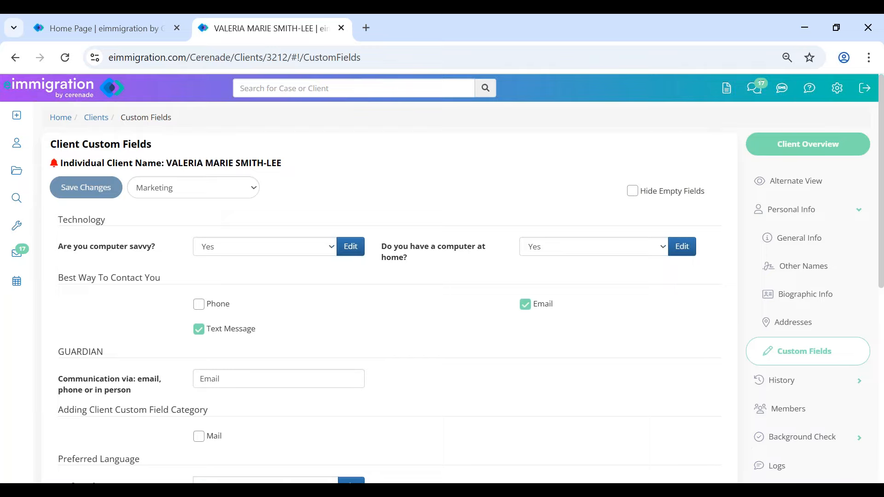
- Review the Marketing custom field answers, including the computer savvy question
drag(56, 277, 178, 292)
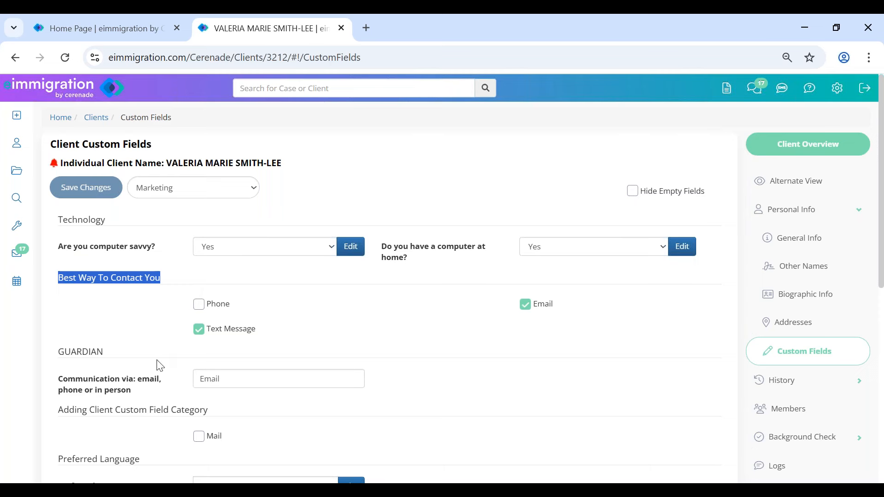
scroll(158, 363, down, 2)
scroll(160, 365, down, 4)
drag(69, 263, 164, 266)
scroll(454, 357, down, 2)
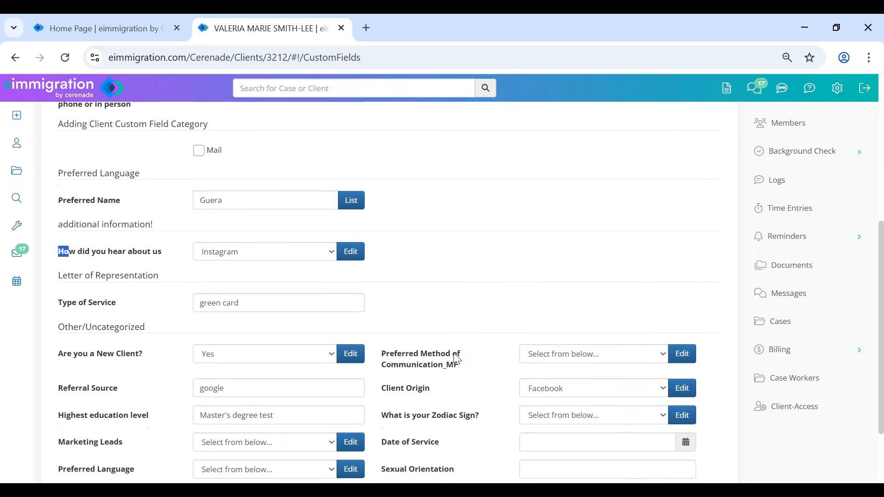
scroll(180, 316, up, 8)
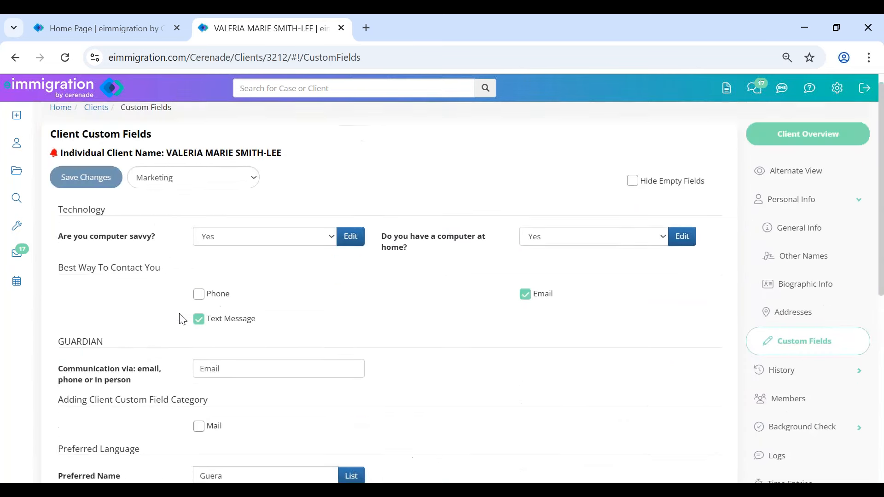
double_click(74, 246)
click(420, 198)
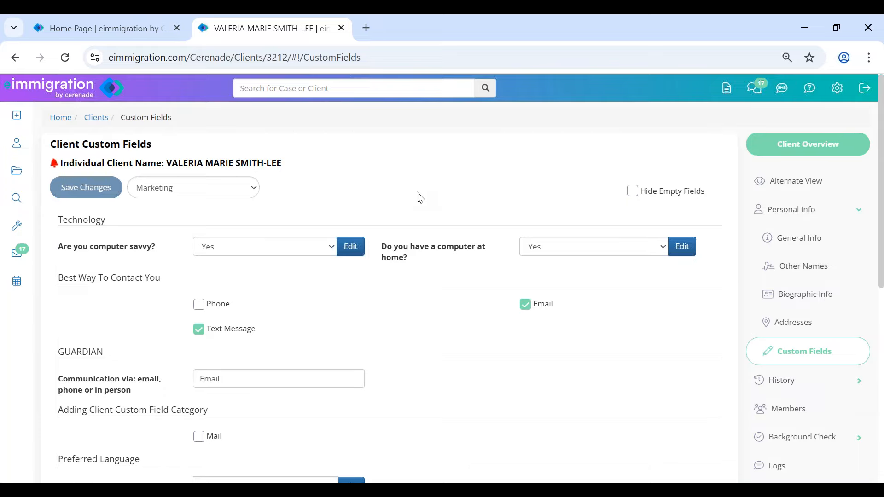
scroll(366, 362, down, 2)
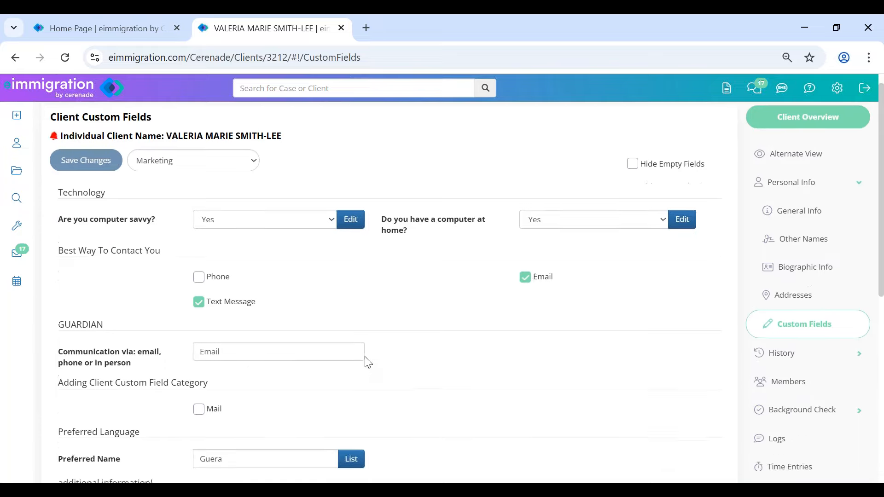
scroll(491, 364, up, 2)
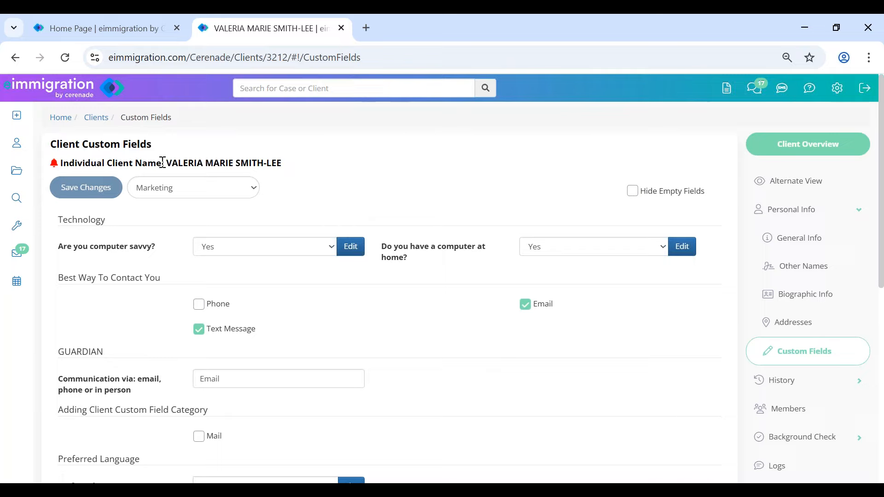
- Highlight the Custom Fields heading, then go to the client's General Info page
drag(80, 146, 152, 146)
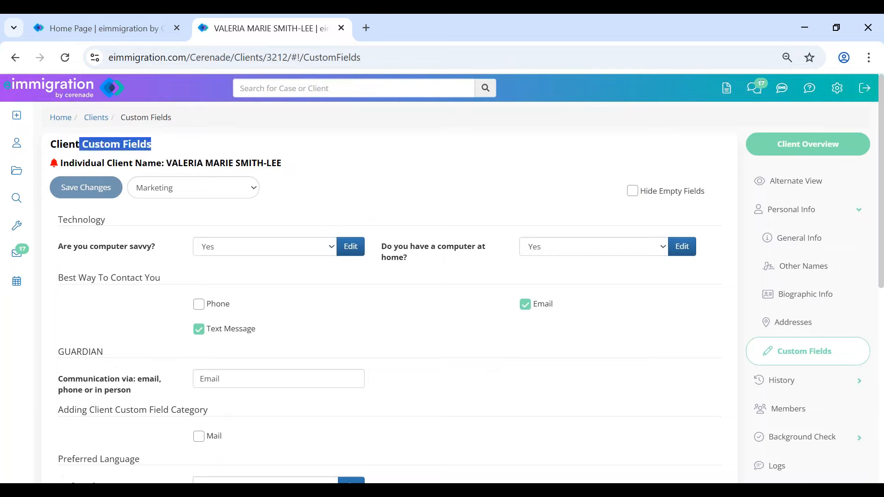
click(152, 146)
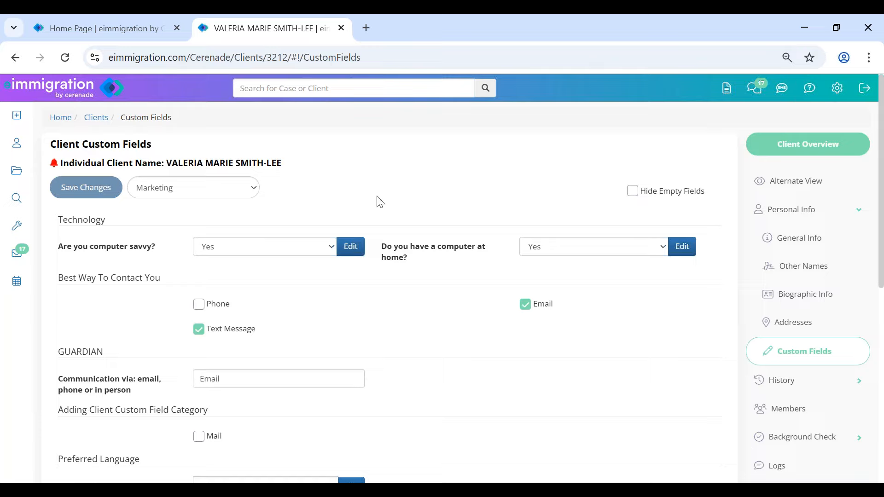
click(789, 329)
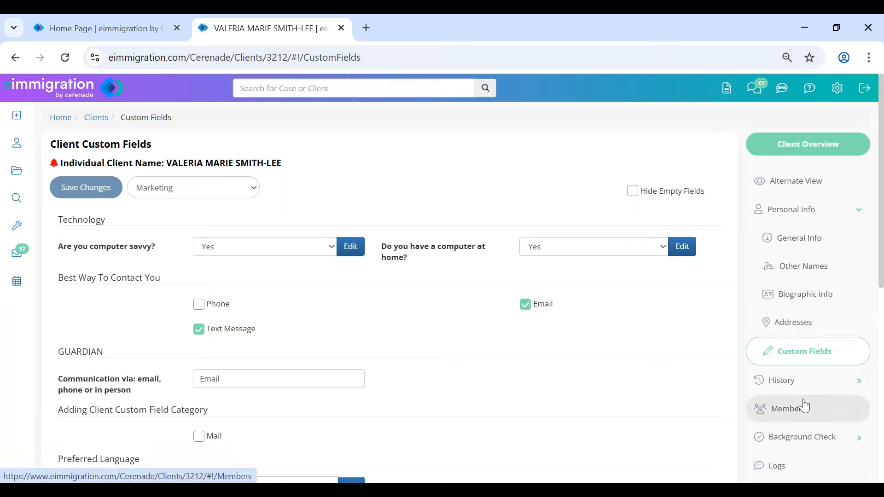
click(794, 249)
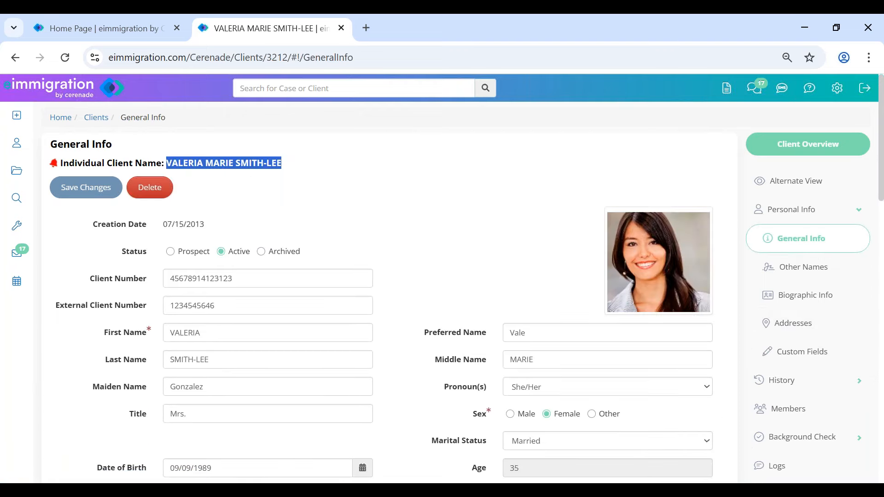
- Open the Members page and highlight the client's name in the heading
click(796, 411)
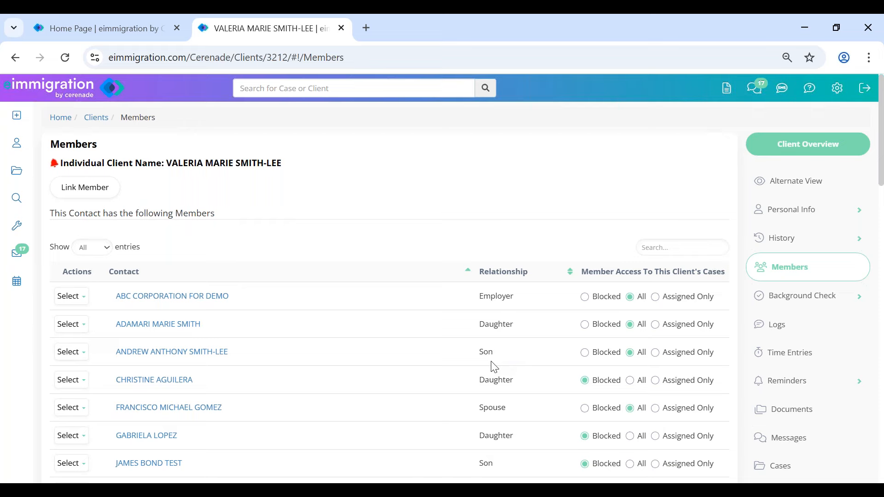
scroll(492, 408, down, 5)
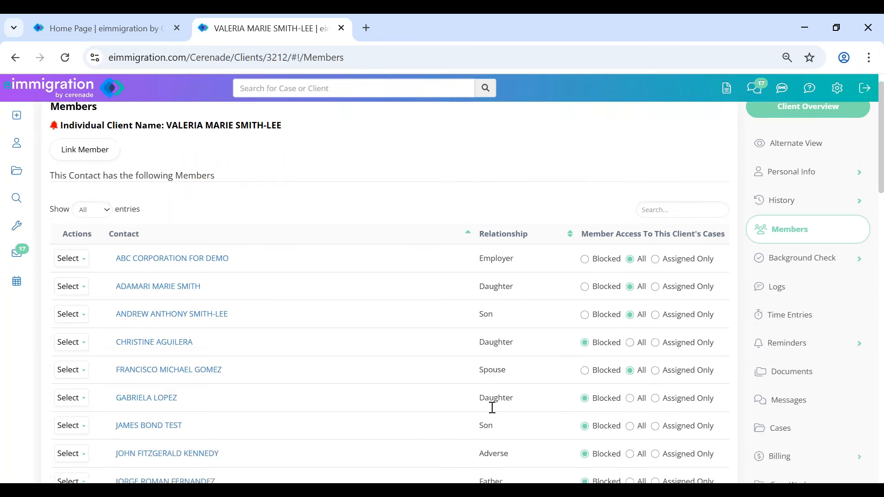
scroll(492, 404, up, 5)
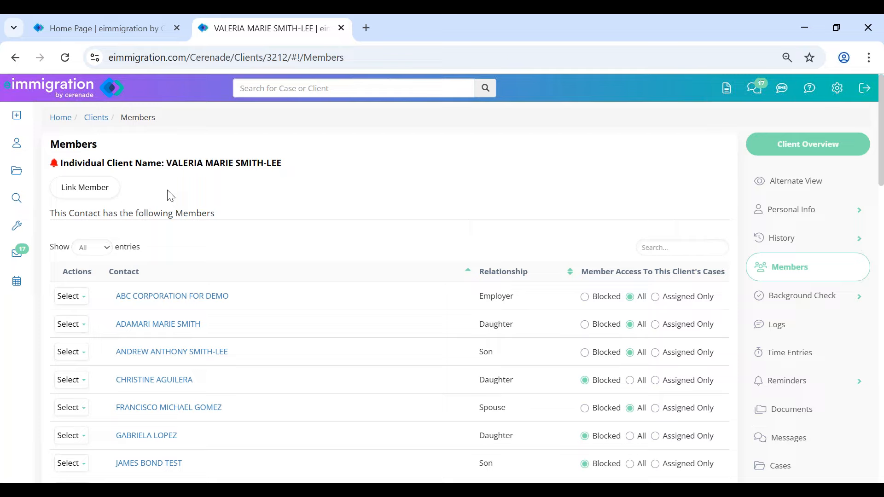
drag(167, 162, 301, 166)
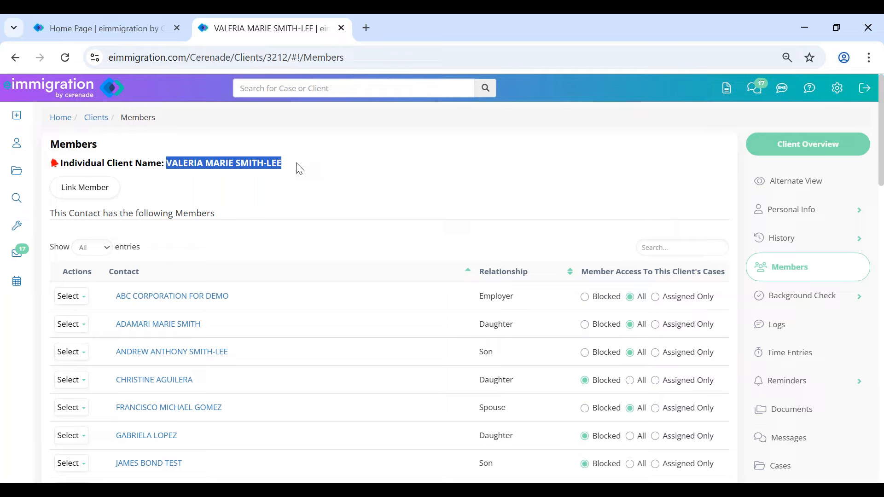
click(295, 168)
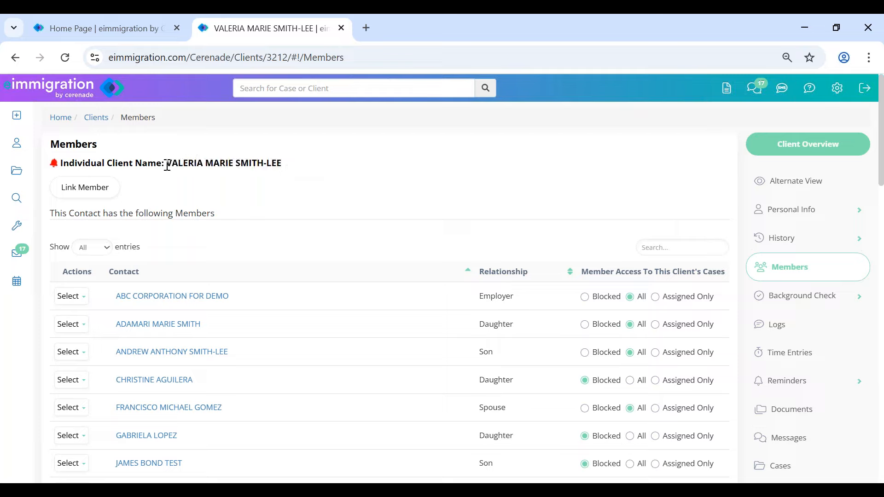
drag(167, 164, 300, 170)
click(311, 170)
- Review the members table, highlighting a Daughter relationship and the word Members
scroll(163, 368, down, 1)
scroll(162, 380, up, 1)
drag(161, 163, 315, 170)
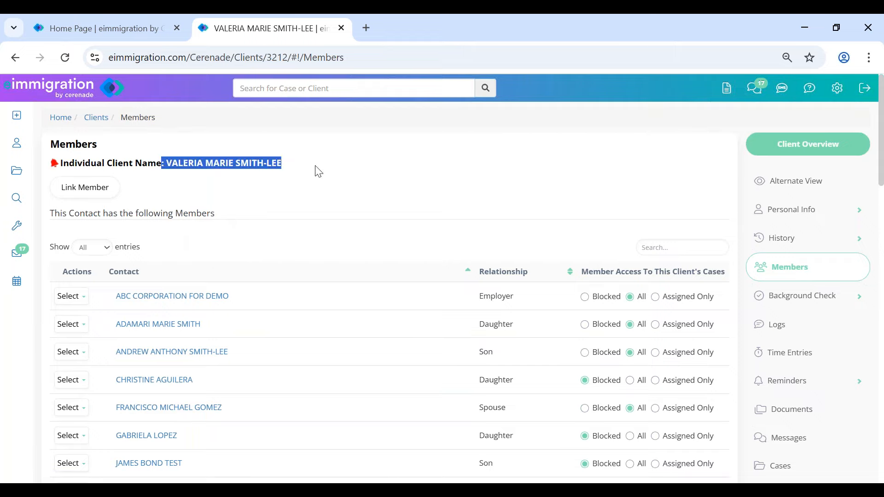
click(301, 188)
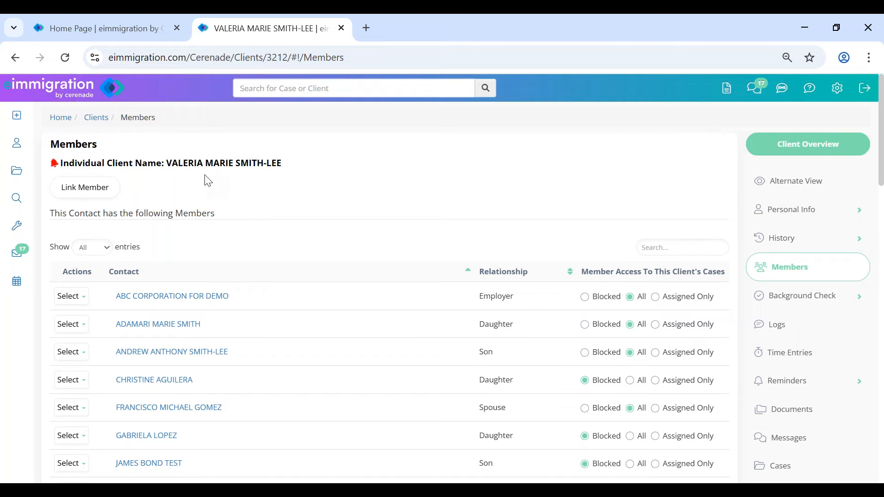
scroll(488, 329, down, 5)
scroll(476, 332, up, 5)
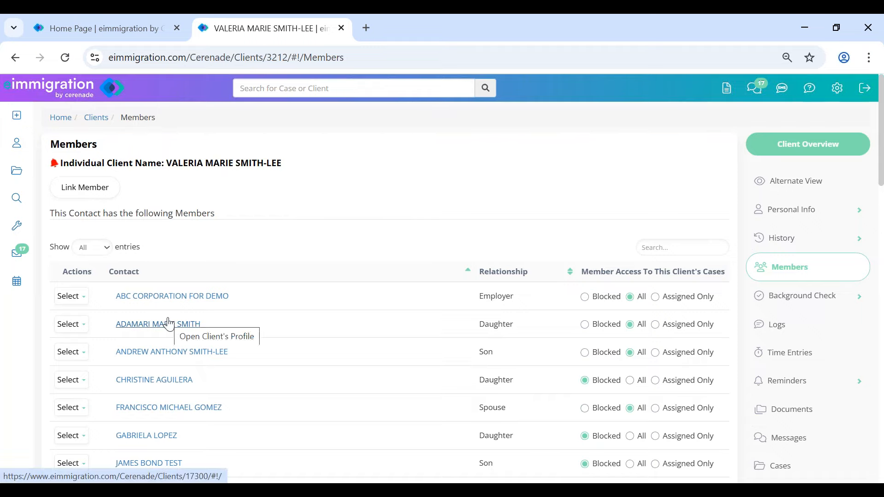
drag(474, 323, 550, 331)
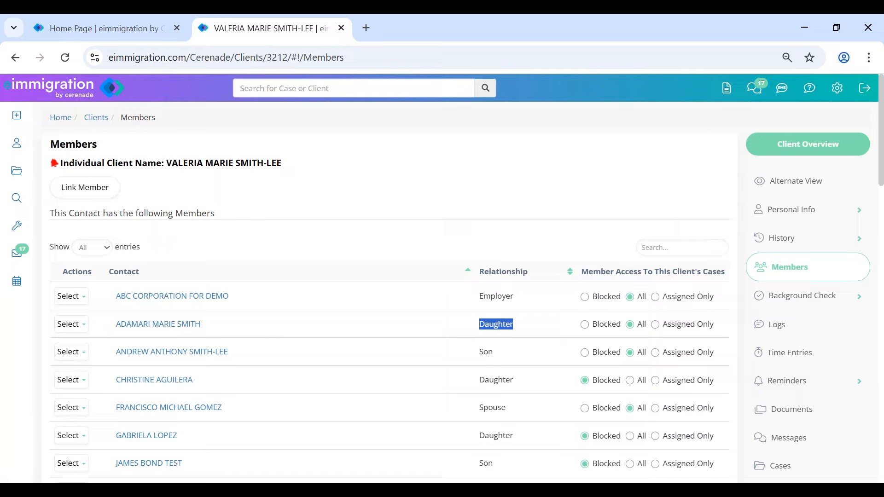
drag(173, 214, 314, 222)
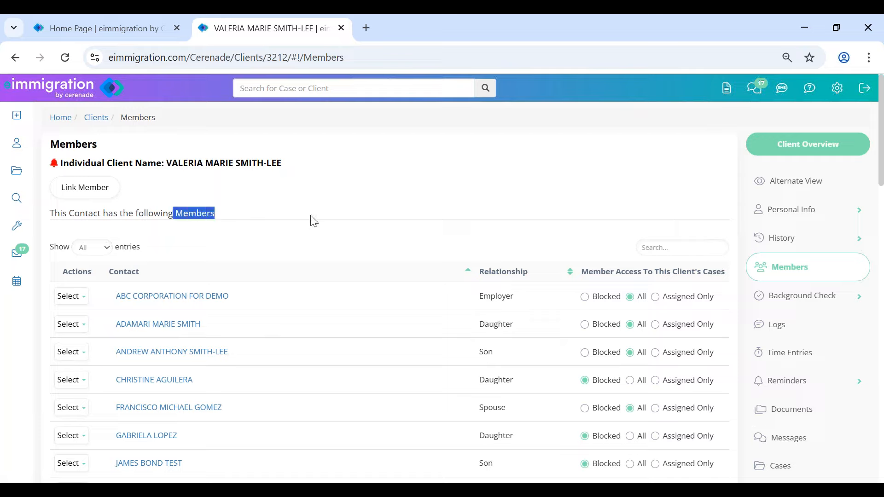
- Start linking a member and open the new contact form, highlighting its title
click(313, 221)
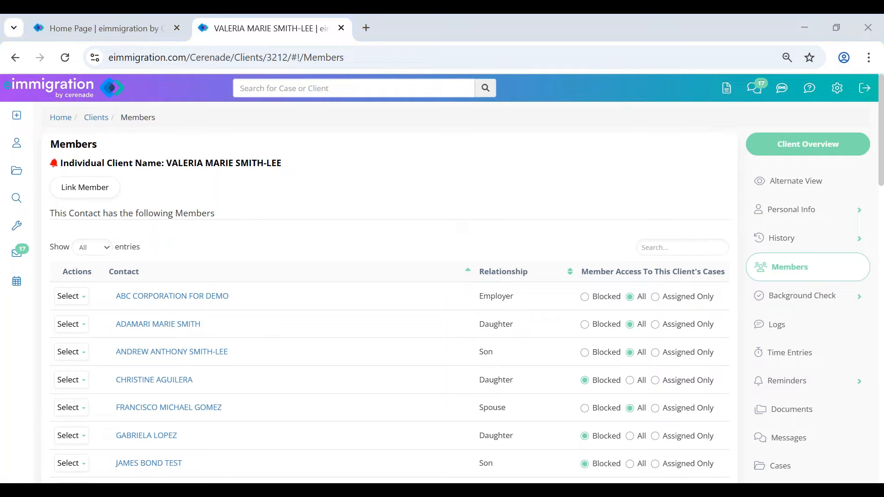
click(96, 196)
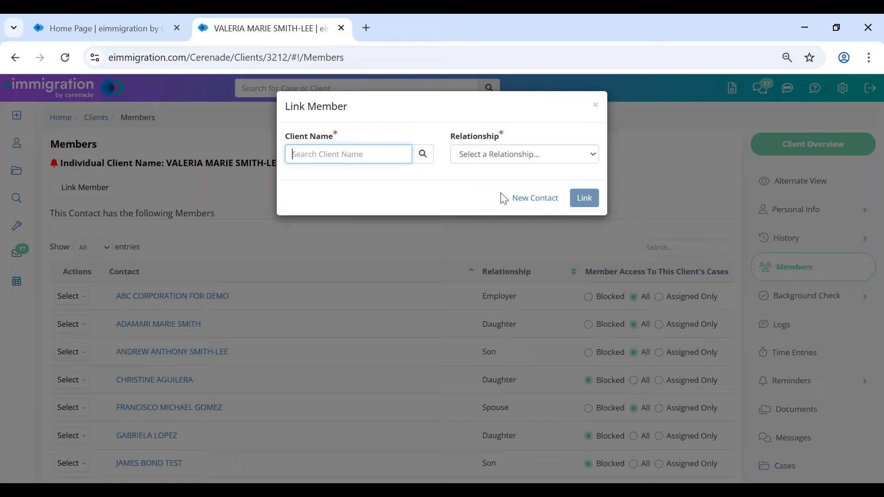
click(536, 198)
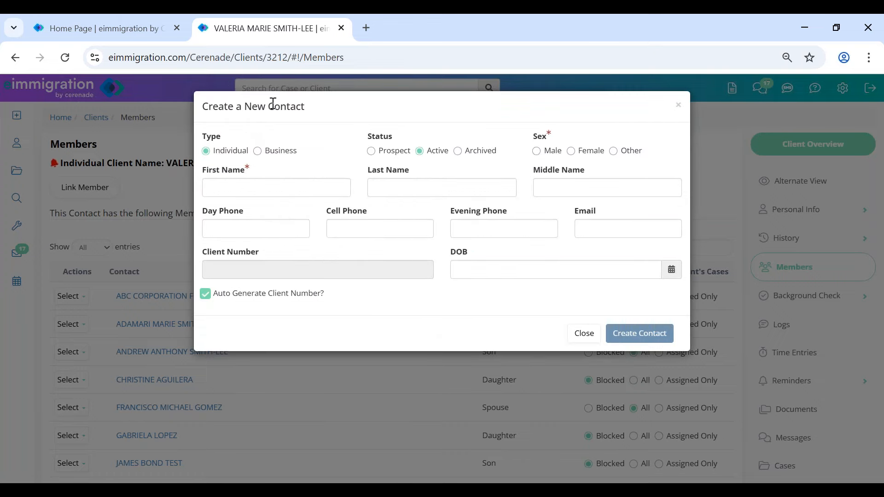
drag(273, 103, 354, 113)
click(354, 113)
- Turn off automatic client numbering, inspect the form labels, then dismiss the new contact form
click(224, 297)
mouse_move(330, 292)
mouse_down()
mouse_move(275, 297)
mouse_move(328, 297)
mouse_up()
click(277, 317)
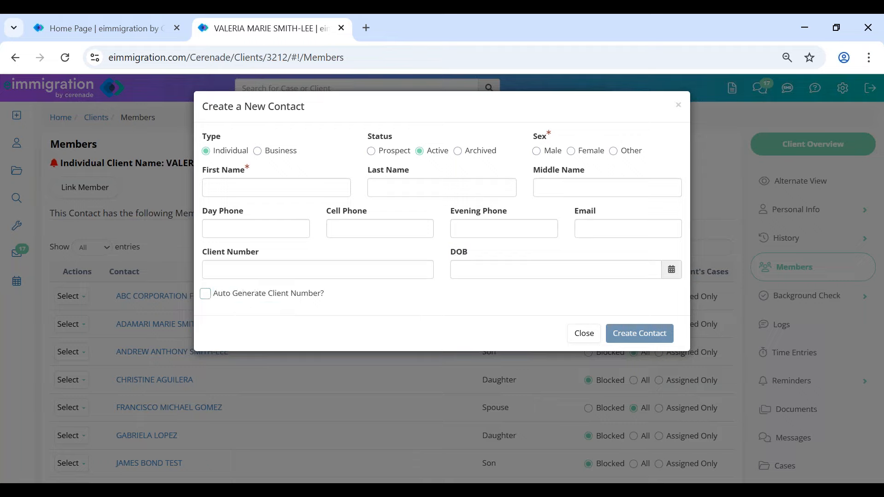
drag(203, 253, 276, 260)
click(278, 262)
drag(268, 104, 328, 112)
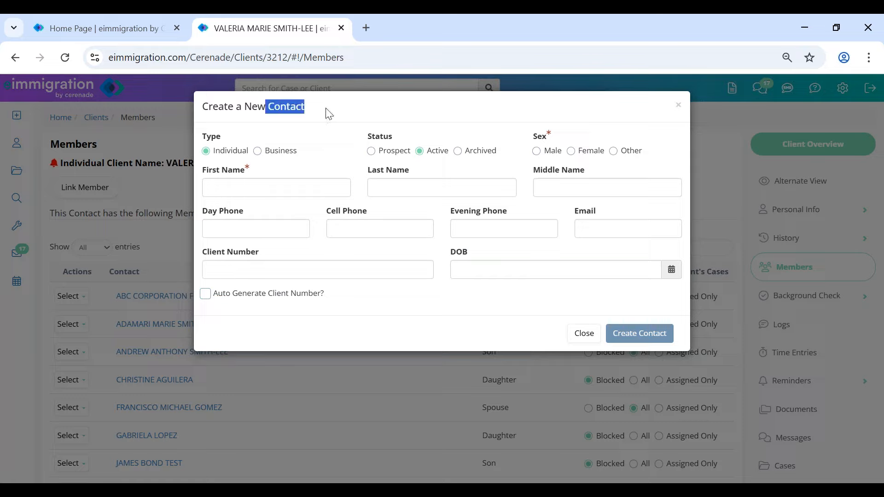
click(528, 308)
triple_click(268, 102)
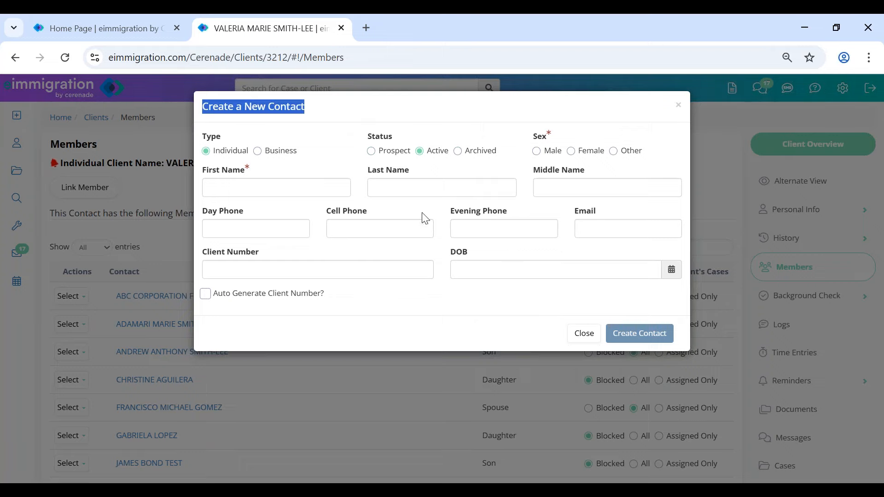
click(583, 334)
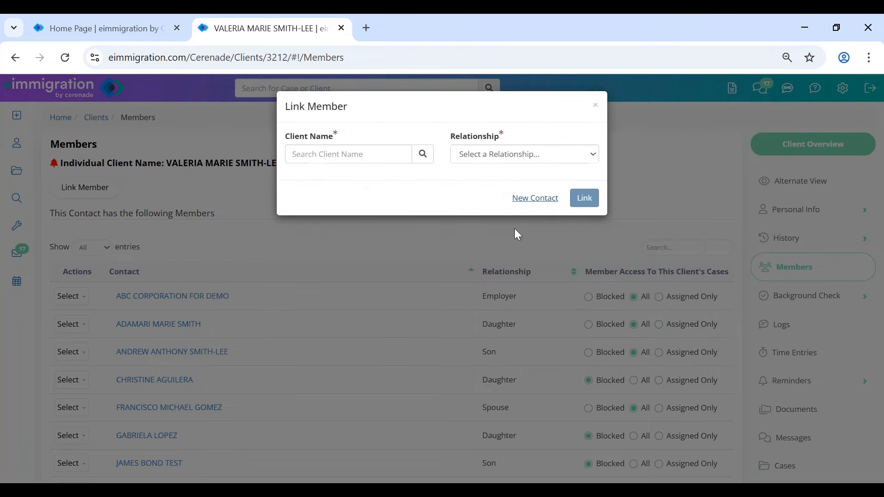
- Scroll through the Relationship options without choosing one, then close the linking form
click(496, 157)
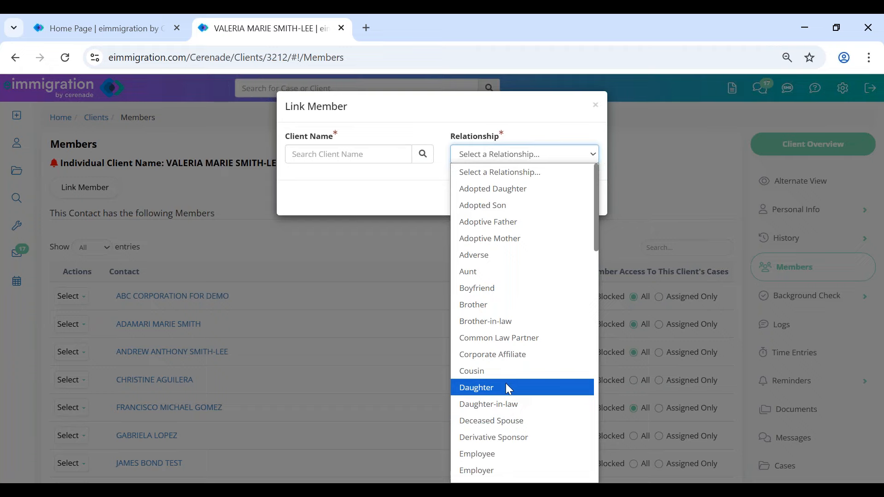
scroll(505, 383, down, 5)
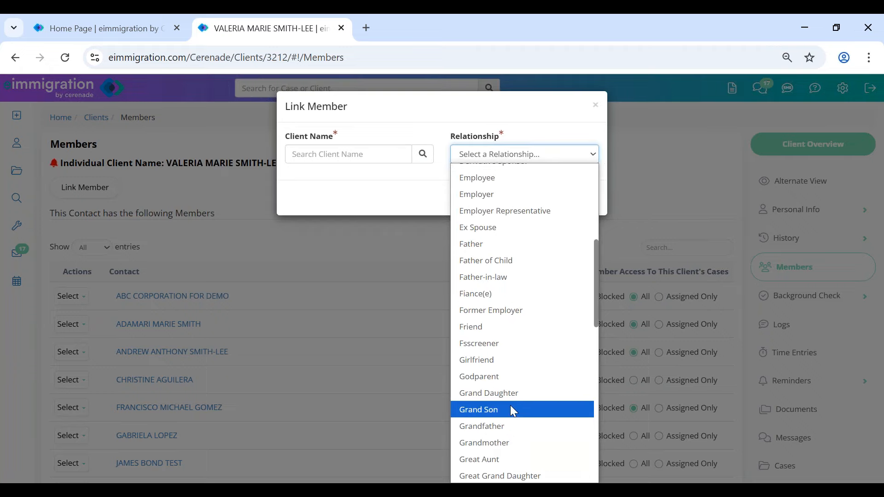
scroll(511, 406, down, 10)
click(381, 197)
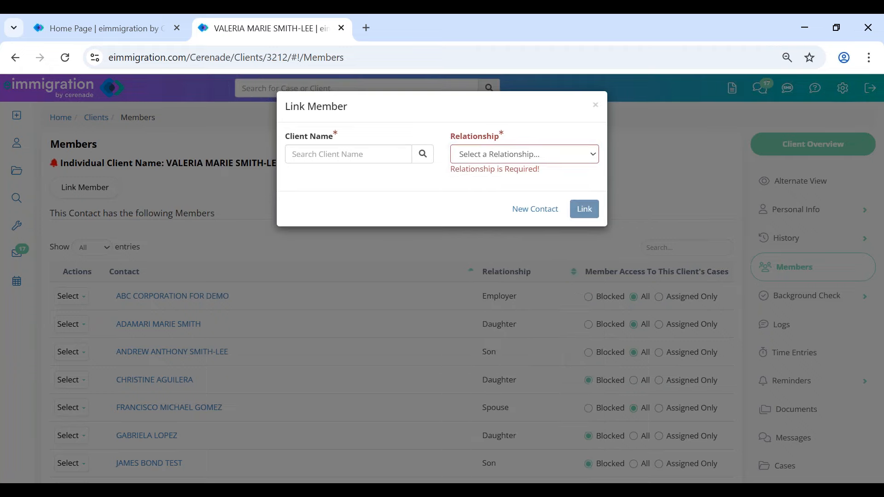
click(596, 107)
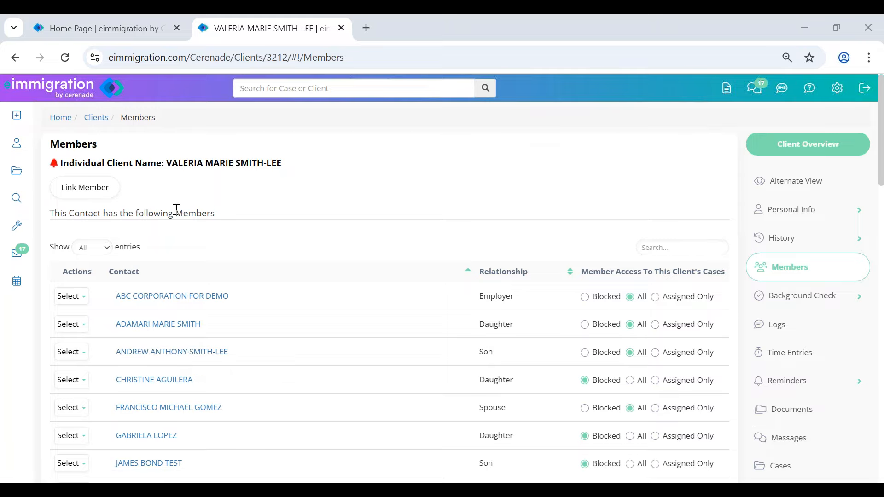
- Highlight the word 'Members' on the client's Members list once the Link Member dialog is closed
drag(175, 210, 262, 221)
- Open the daughter's client record from the Members list
click(513, 184)
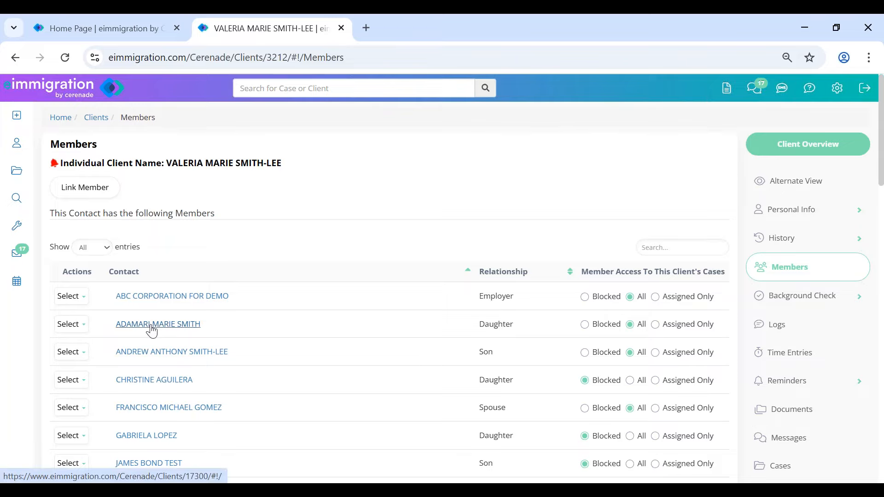
drag(479, 331, 562, 334)
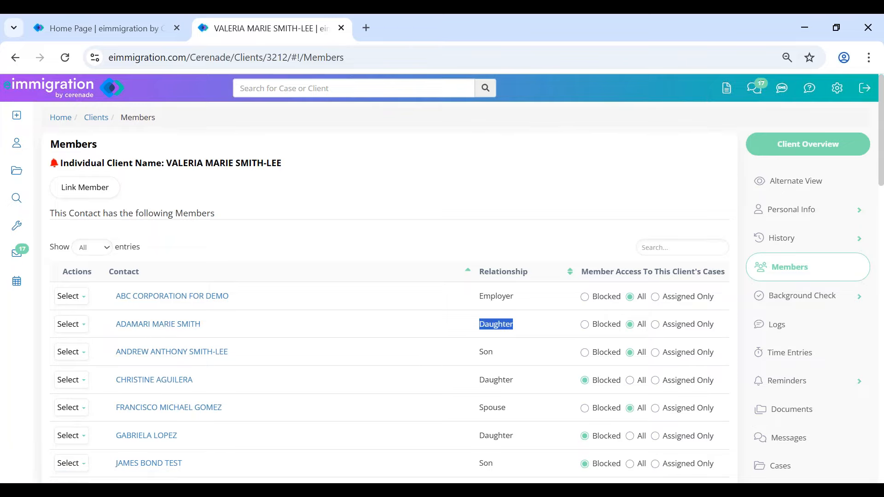
click(143, 326)
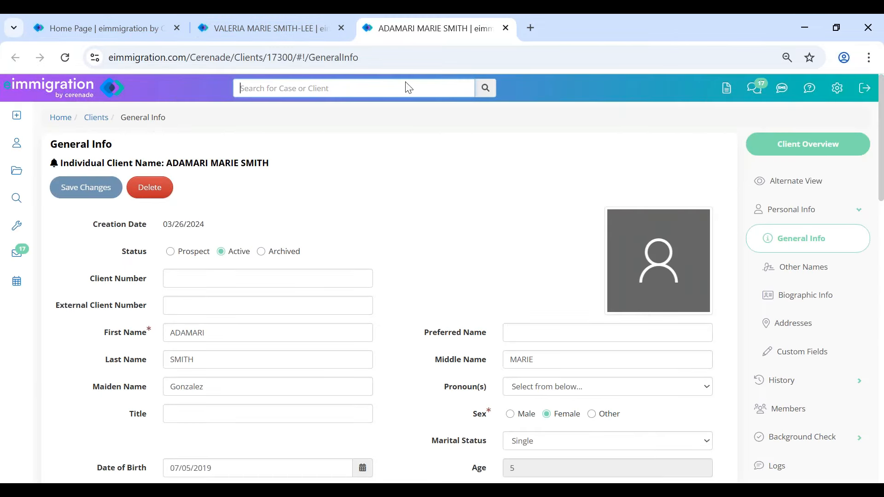
- Delete the daughter's cell phone number from General Info and close her record with Ctrl+W
drag(169, 162, 286, 166)
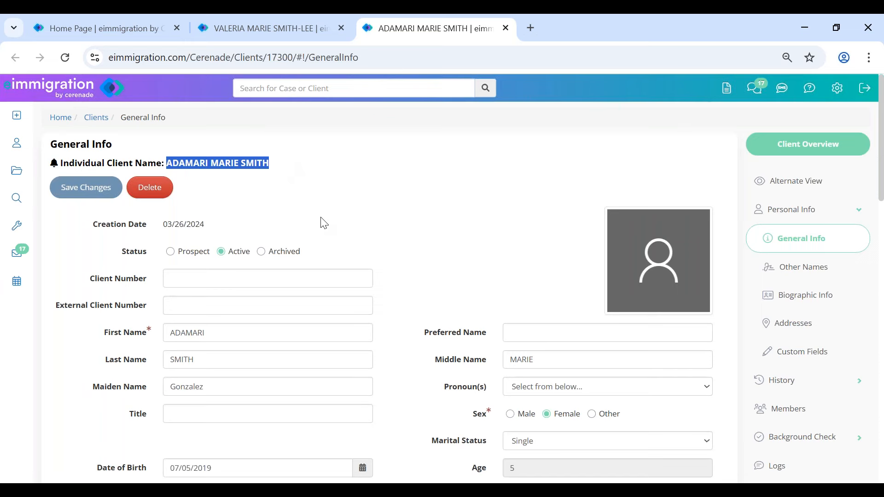
scroll(441, 335, down, 1)
scroll(440, 335, down, 2)
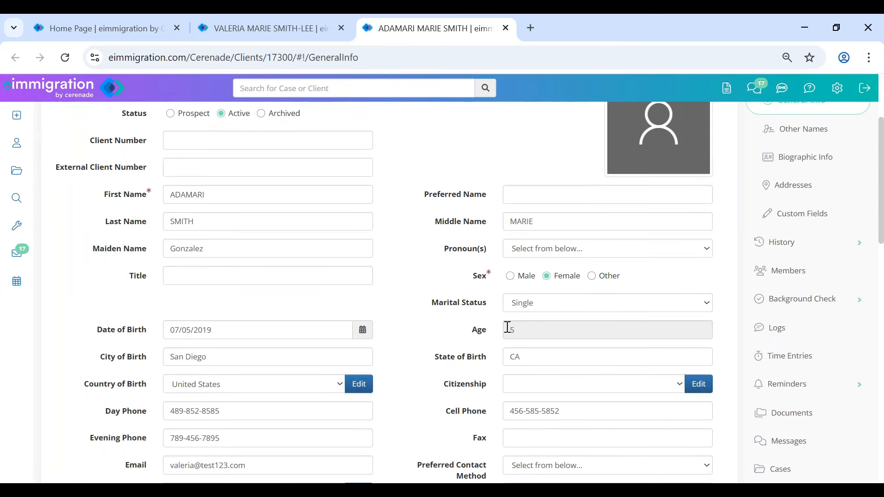
click(417, 304)
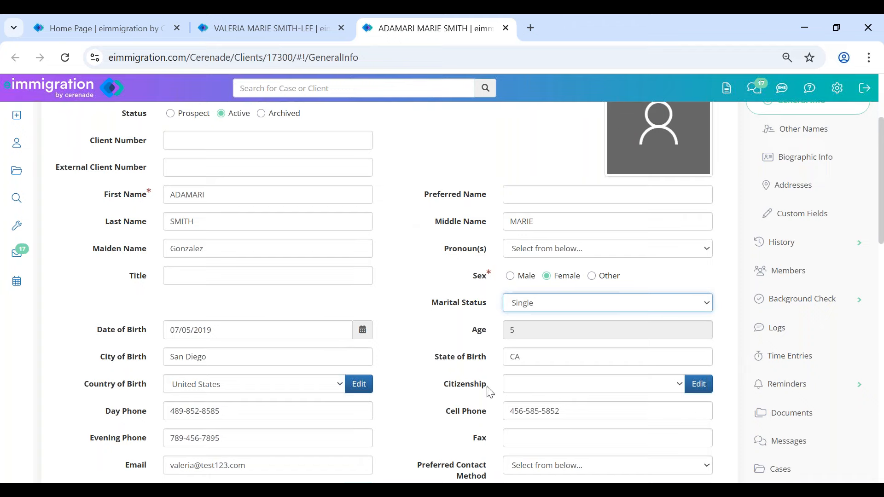
drag(571, 405, 391, 405)
key(BackSpace)
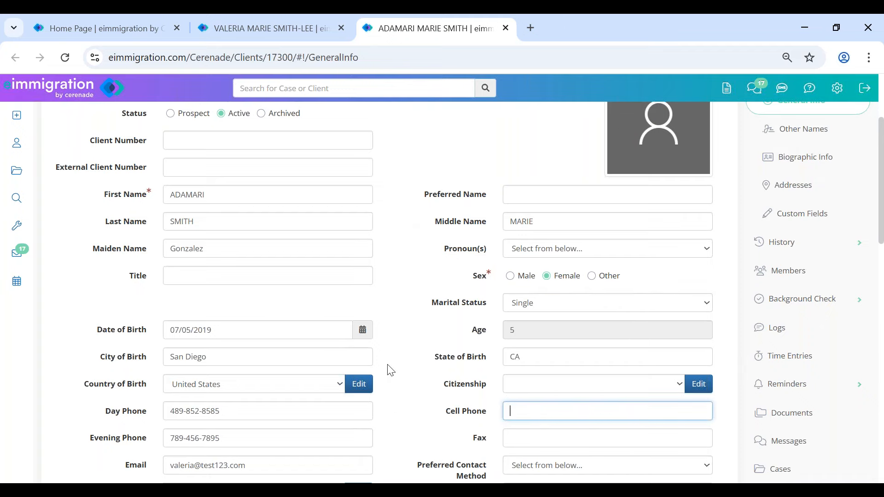
scroll(350, 345, up, 3)
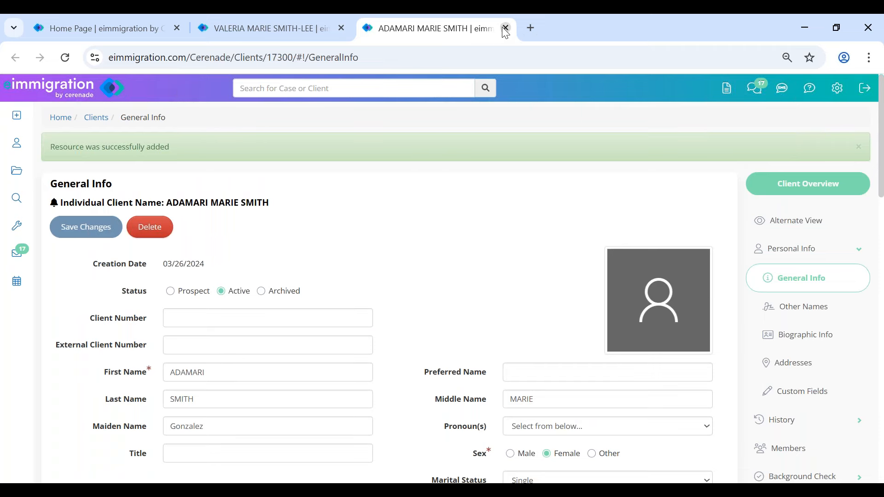
key(ctrl+w)
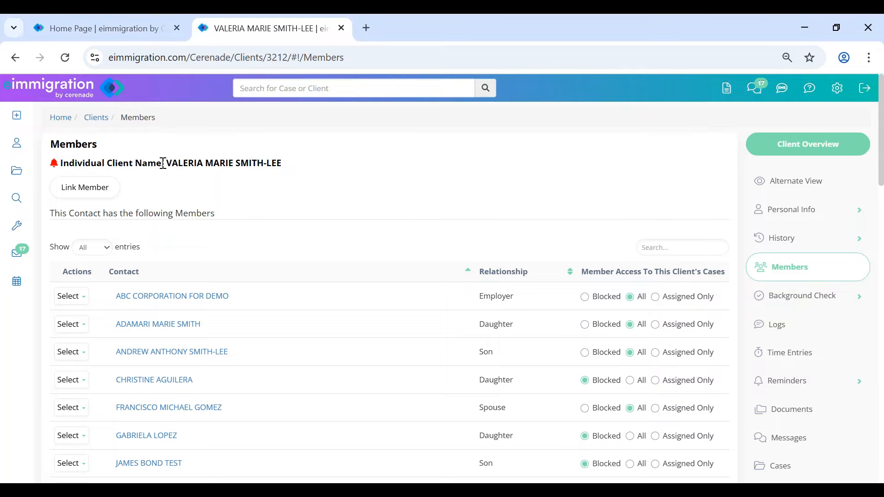
- View the client's General Info, then return to her Members list
drag(164, 162, 354, 160)
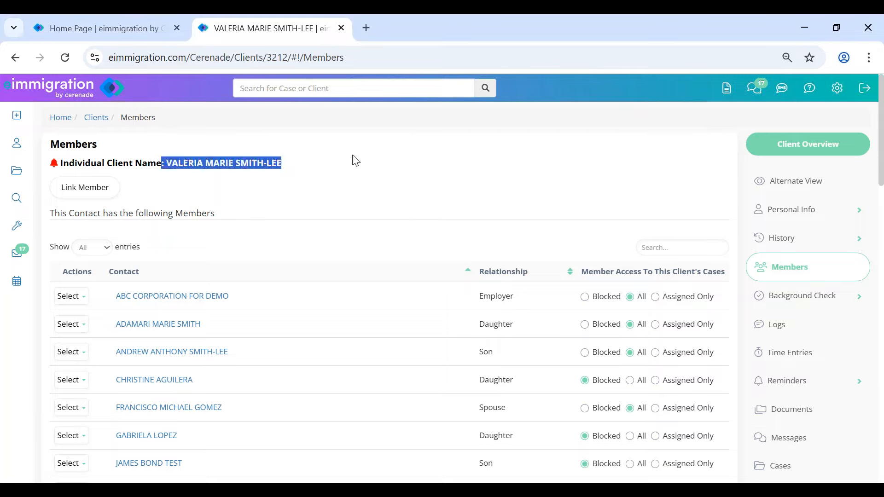
click(774, 212)
click(790, 242)
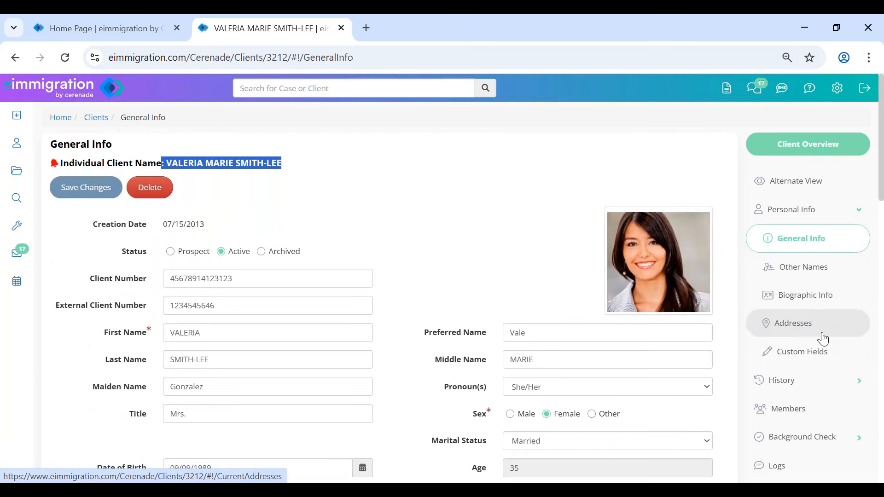
click(796, 414)
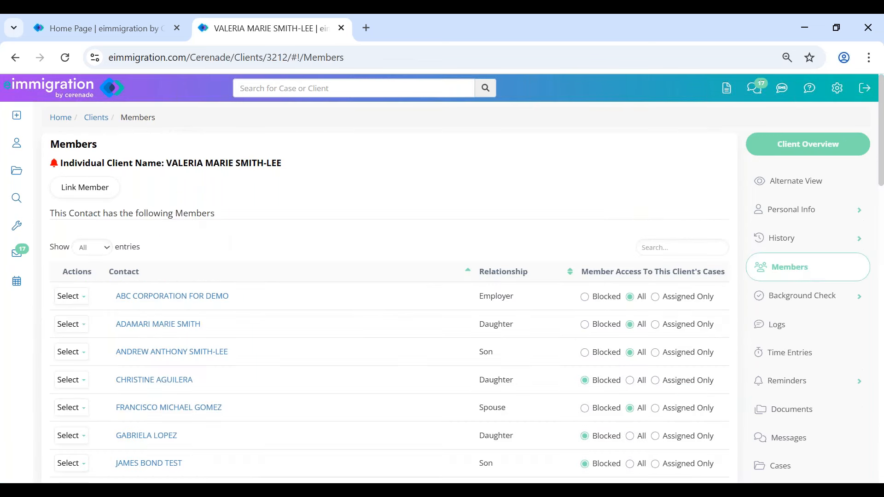
drag(176, 214, 237, 220)
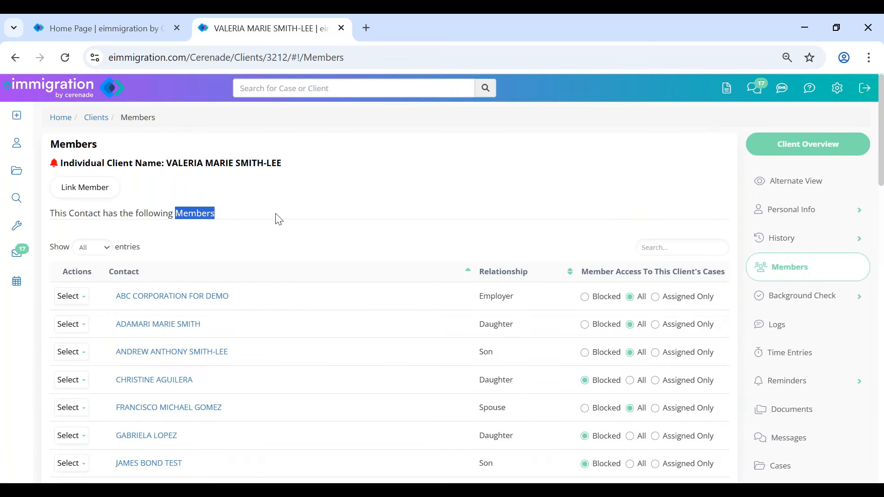
- Go from Members through Documents to the client's Cases list
click(605, 190)
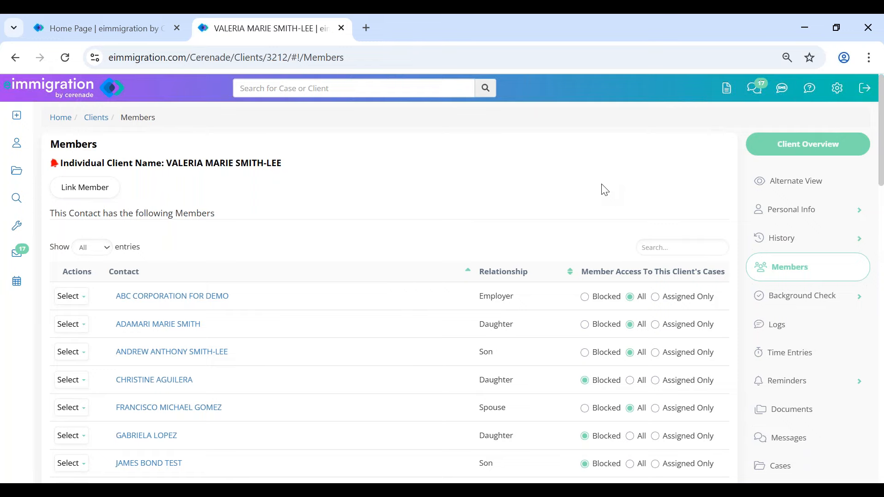
scroll(789, 412, down, 1)
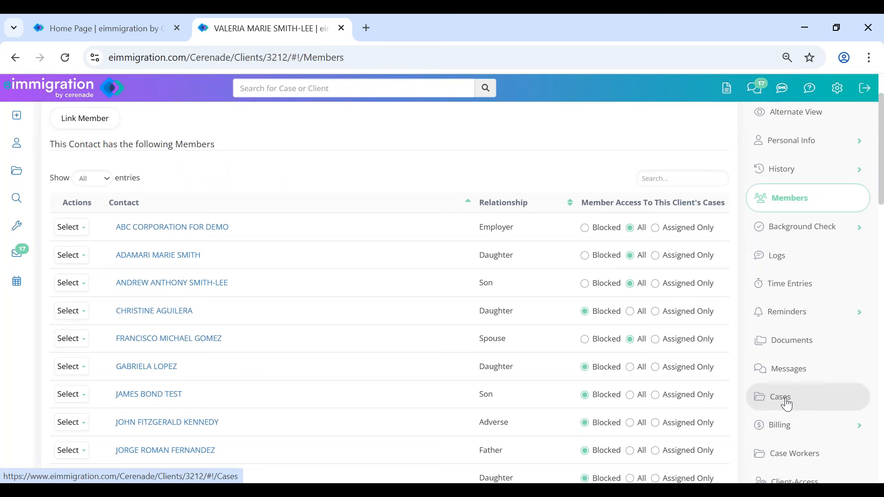
click(787, 404)
click(787, 405)
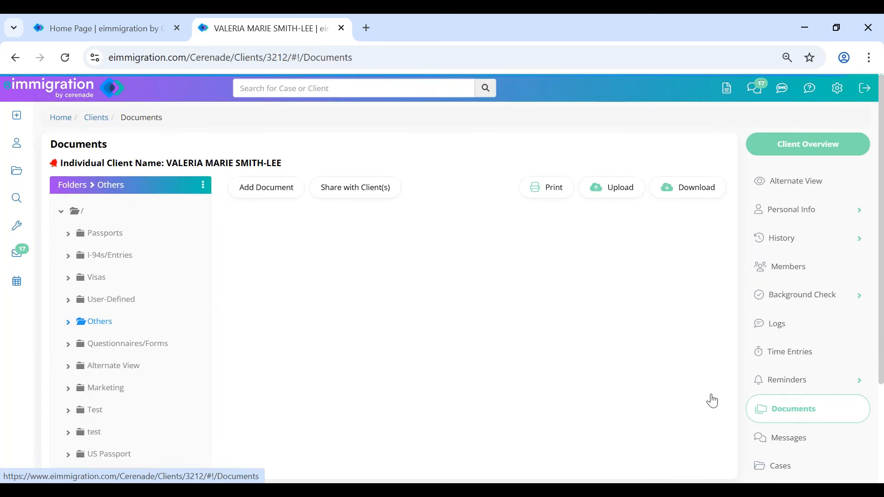
scroll(787, 461, down, 2)
click(787, 331)
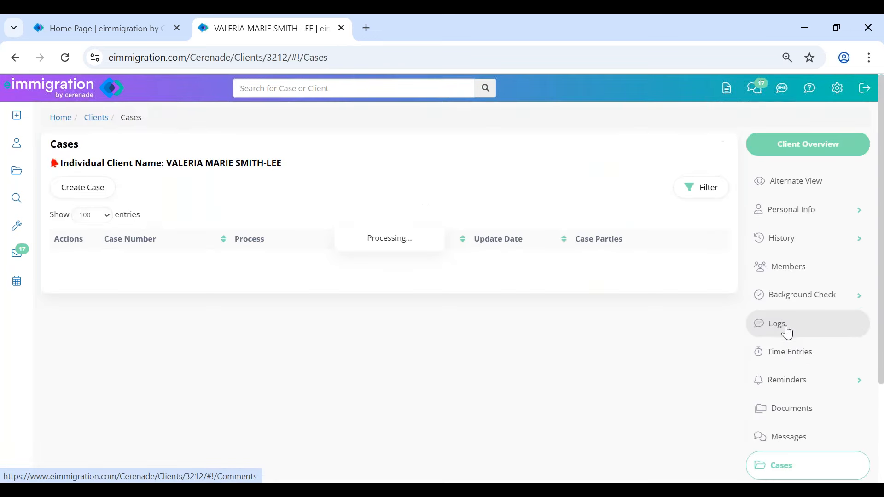
- Start a new case with Department Law Office of Cerenade California, LLC (Inglewood)
click(76, 193)
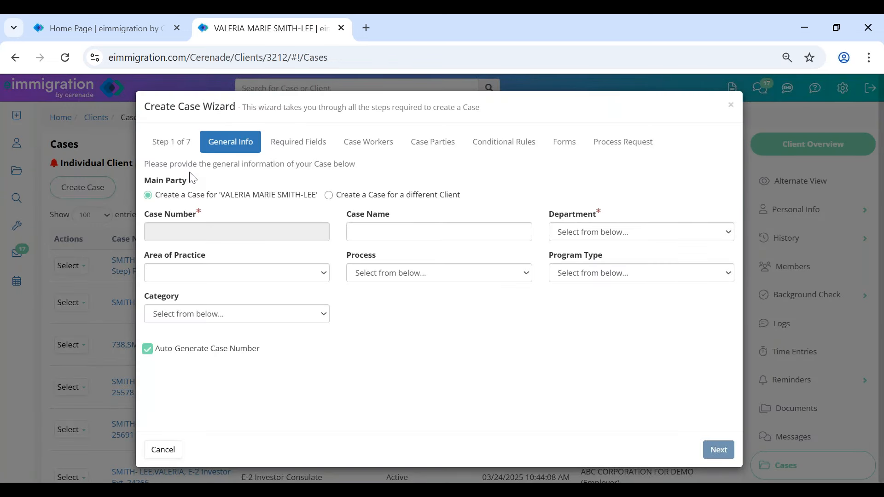
drag(178, 107, 274, 111)
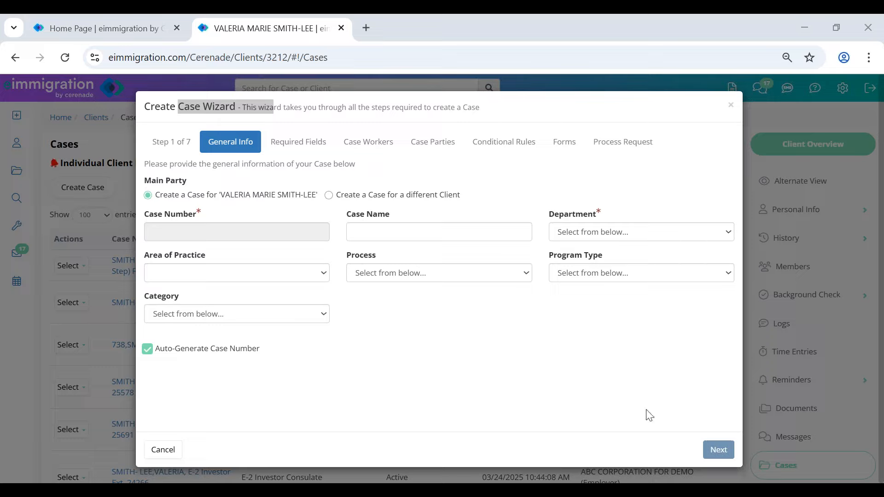
click(244, 103)
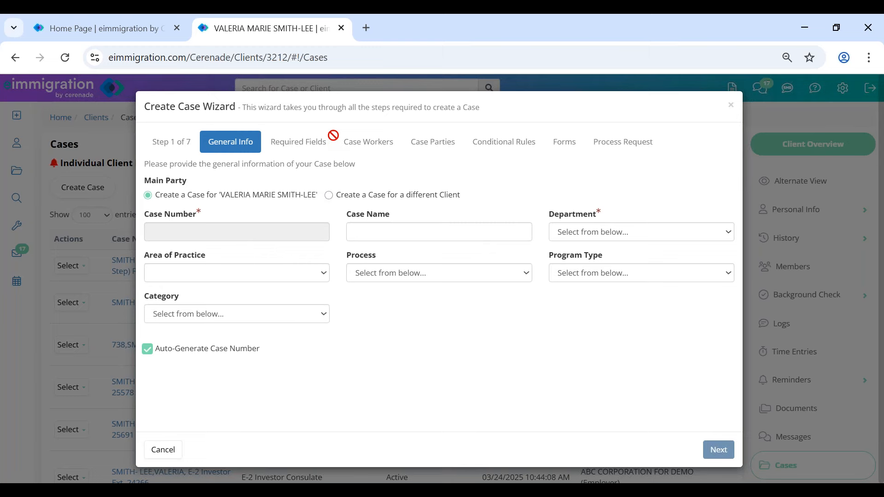
click(578, 232)
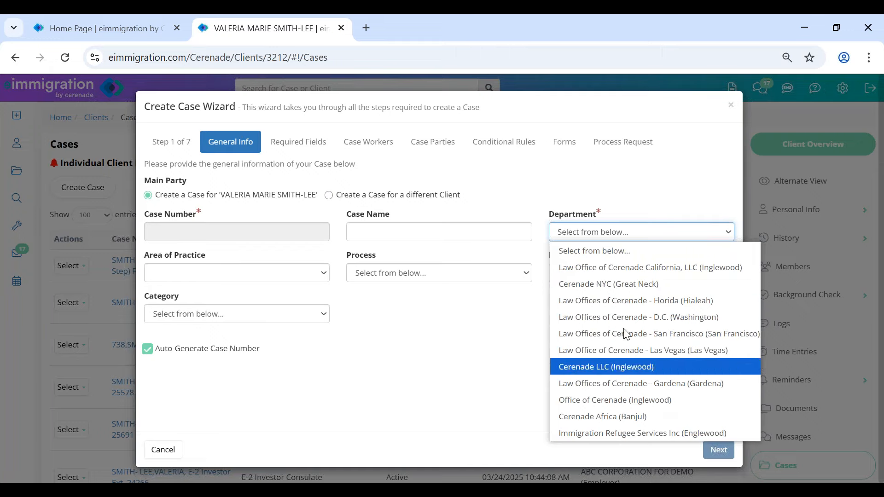
click(637, 269)
click(426, 272)
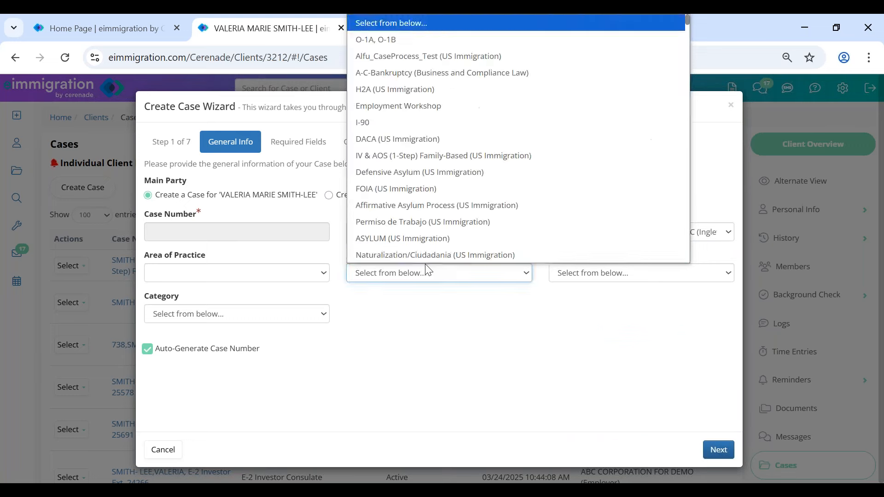
scroll(420, 87, down, 1)
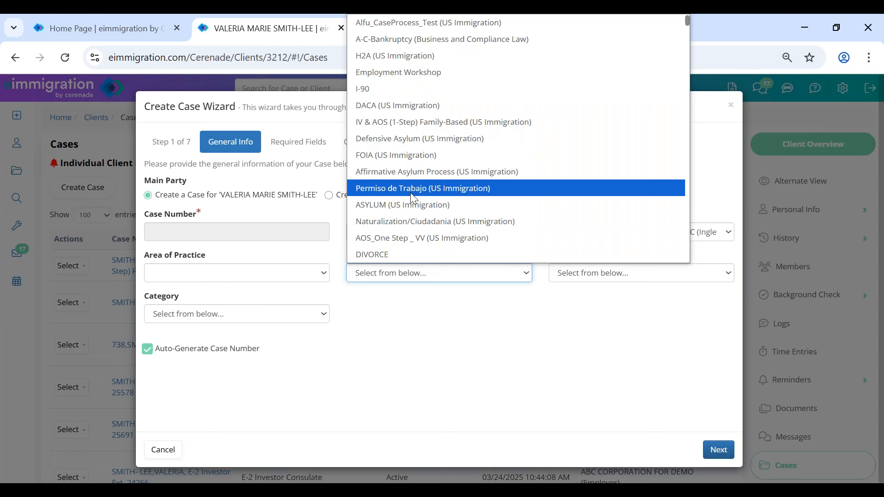
- Go to Administrator Home and open the Case Processes list
click(90, 29)
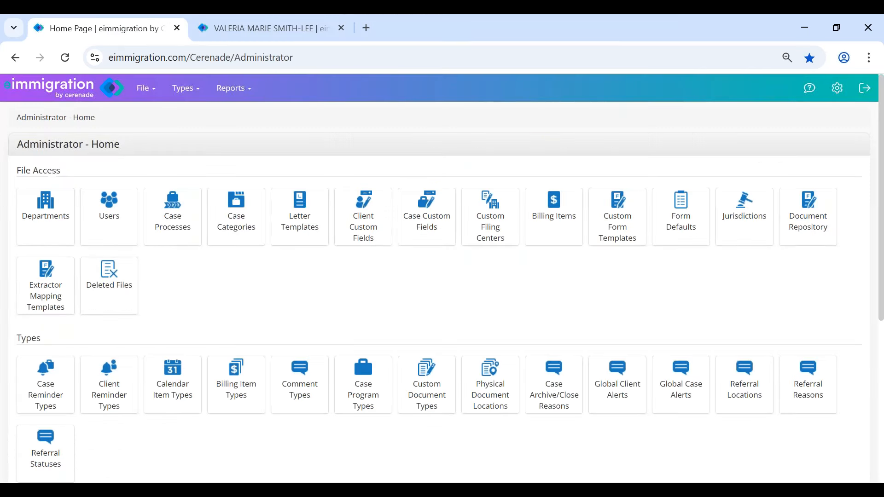
drag(17, 144, 145, 152)
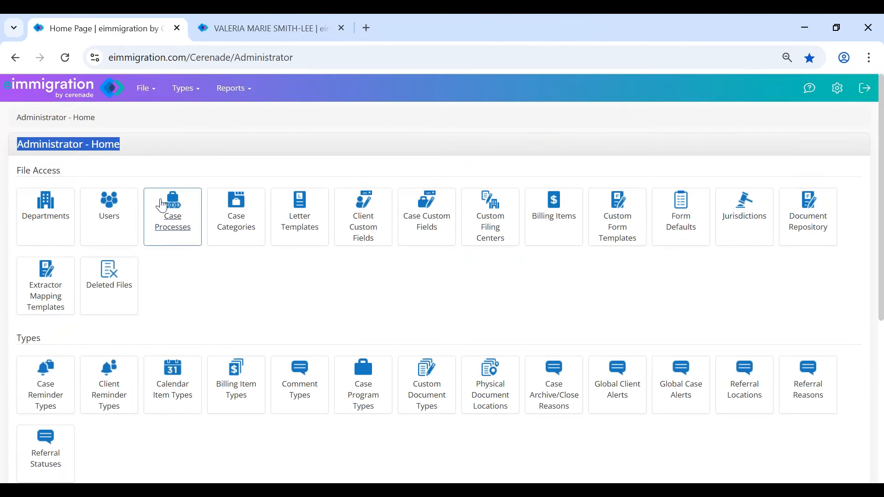
click(161, 226)
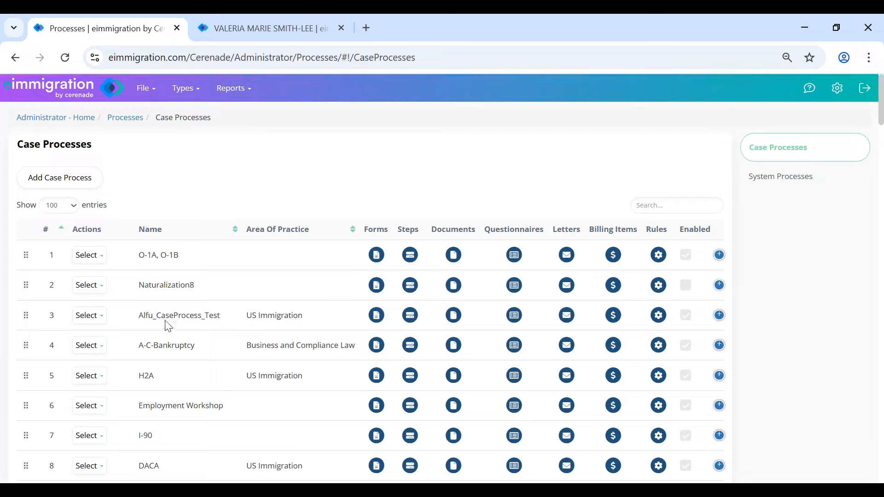
drag(138, 256, 216, 259)
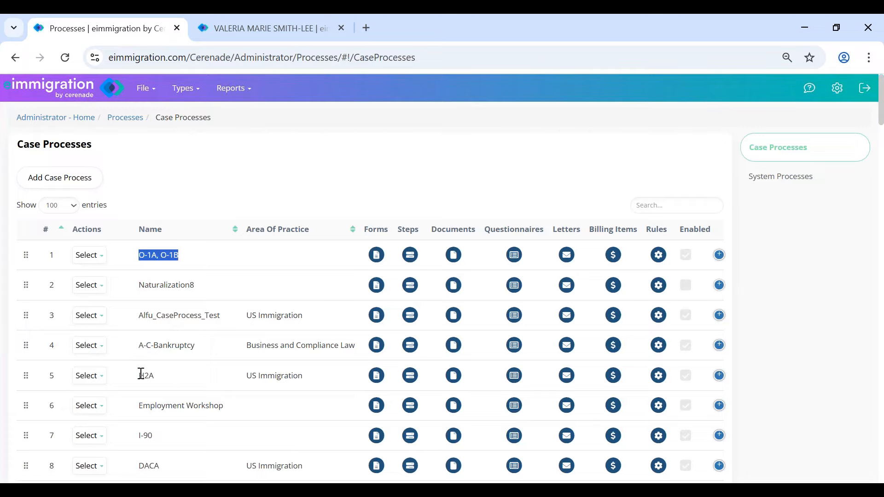
drag(142, 375, 172, 379)
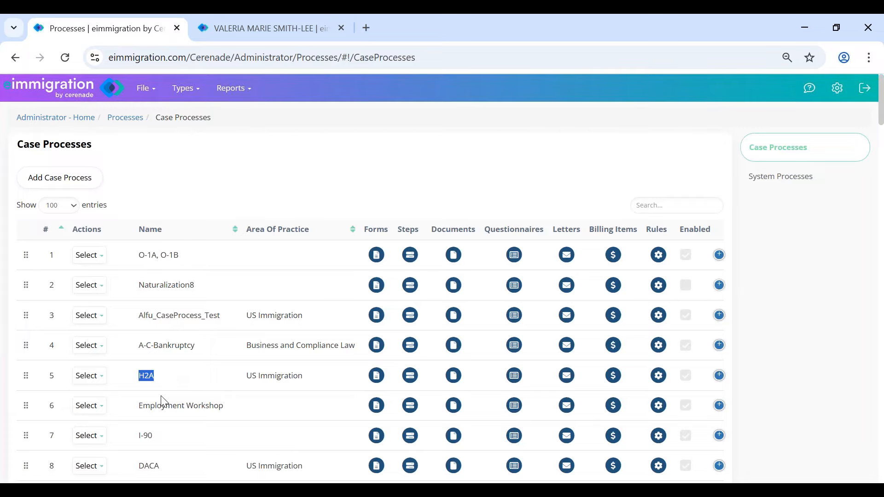
scroll(72, 424, down, 3)
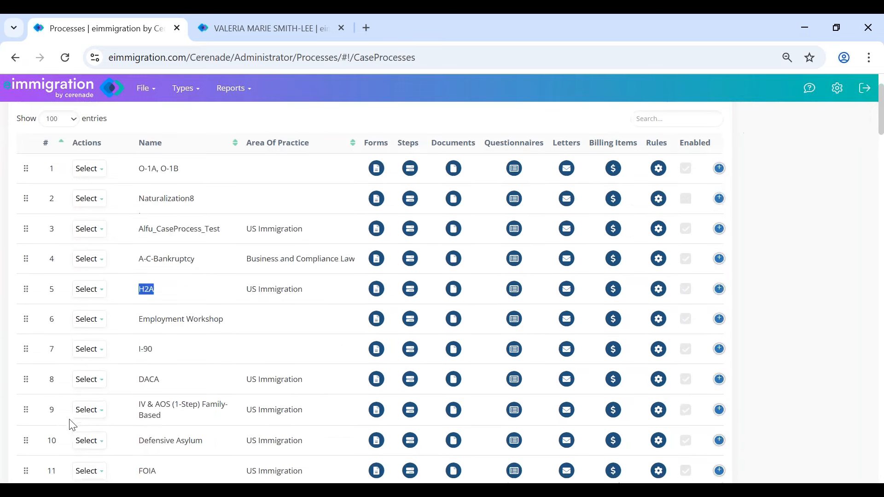
- Move IV & AOS (1-Step) Family-Based to position 2 and Employment Workshop to position 3
drag(26, 367, 21, 151)
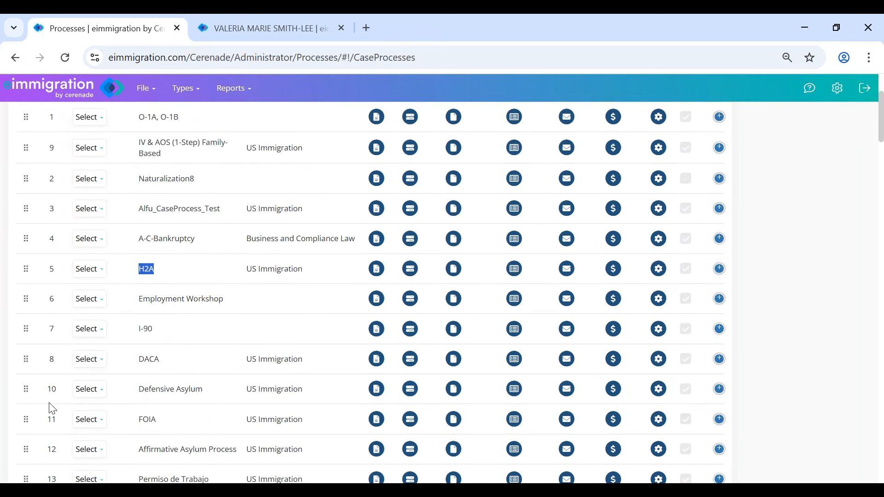
scroll(262, 357, up, 2)
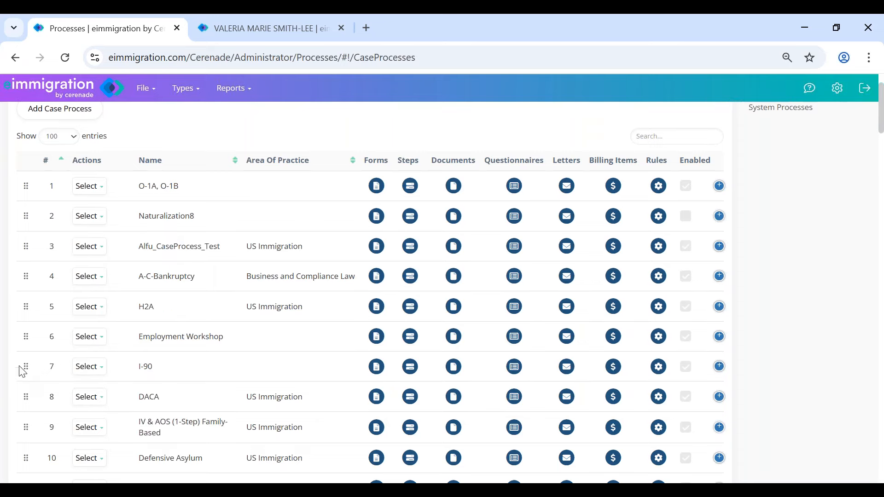
drag(26, 367, 29, 242)
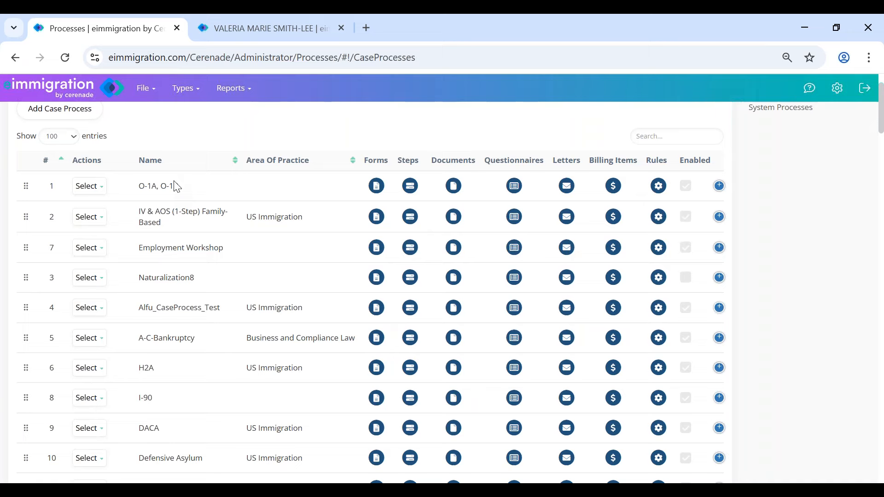
scroll(178, 207, up, 2)
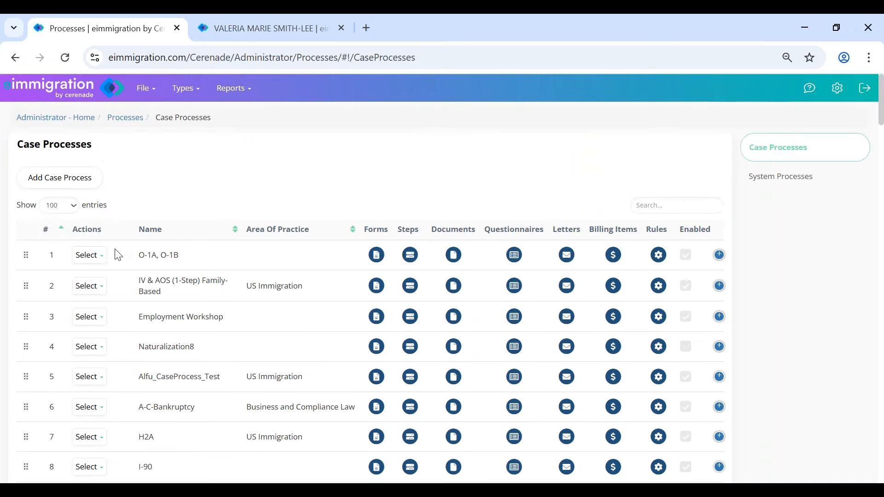
- Open the O-1A, O-1B process editor, close it without saving, and return to Administrator Home
click(90, 255)
click(100, 273)
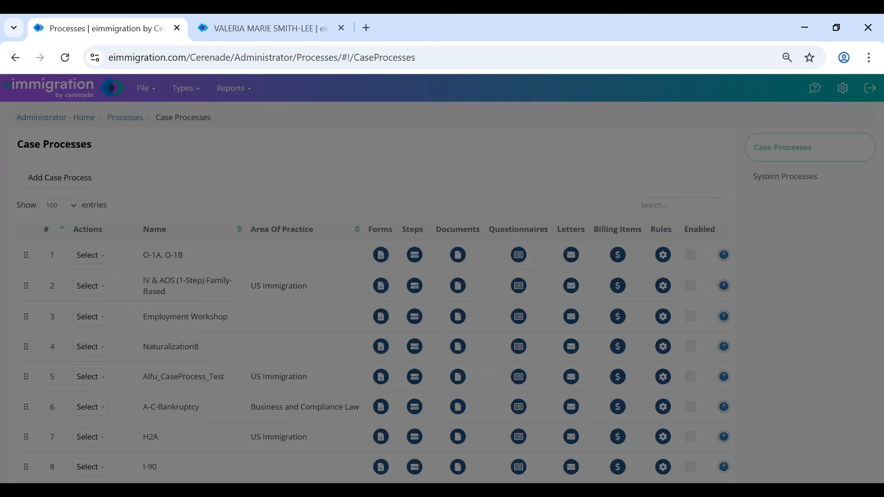
click(317, 185)
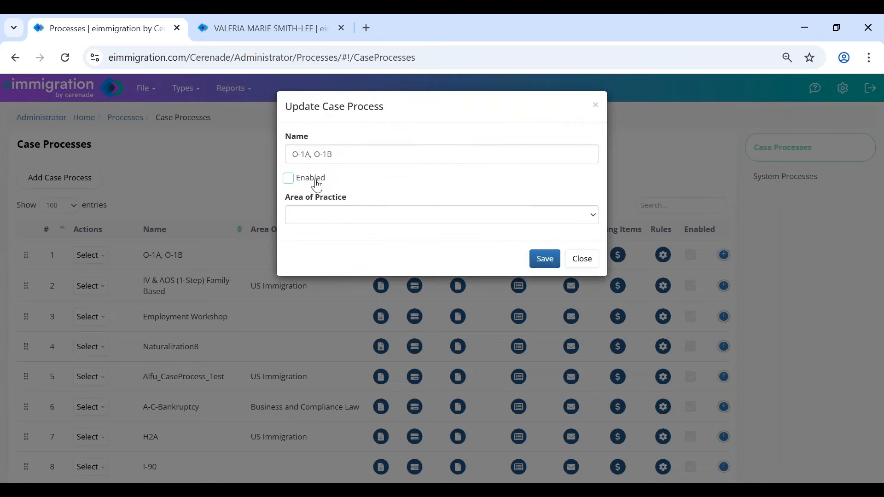
click(582, 258)
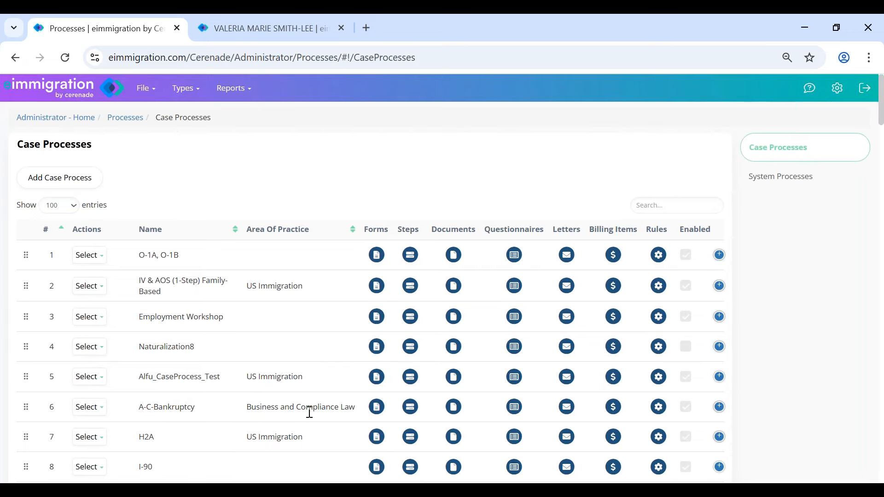
click(67, 120)
- In the client's tab, cancel the Create Case Wizard, reload Cases, and dismiss Client Alerts
drag(21, 141, 144, 146)
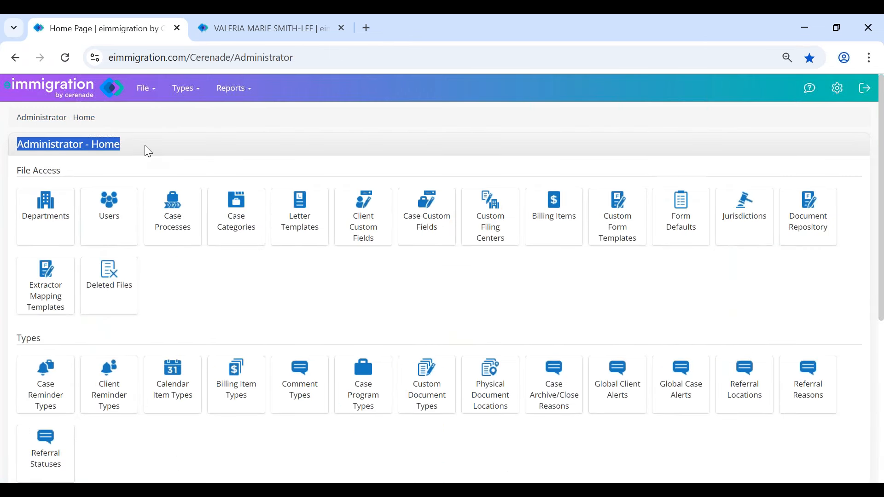
click(95, 153)
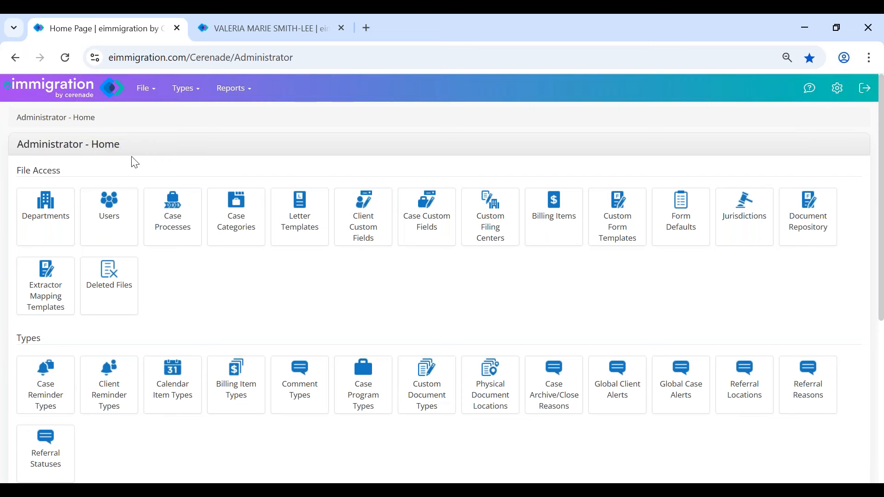
scroll(258, 286, down, 3)
scroll(259, 286, up, 3)
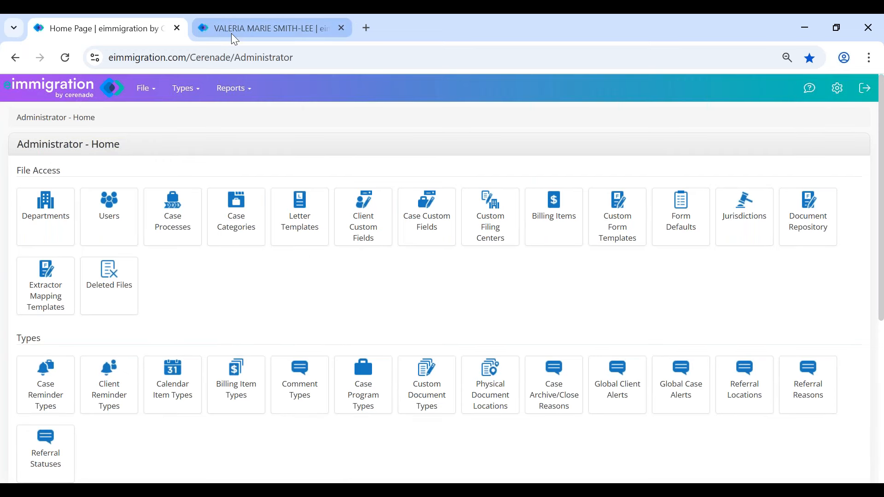
click(231, 33)
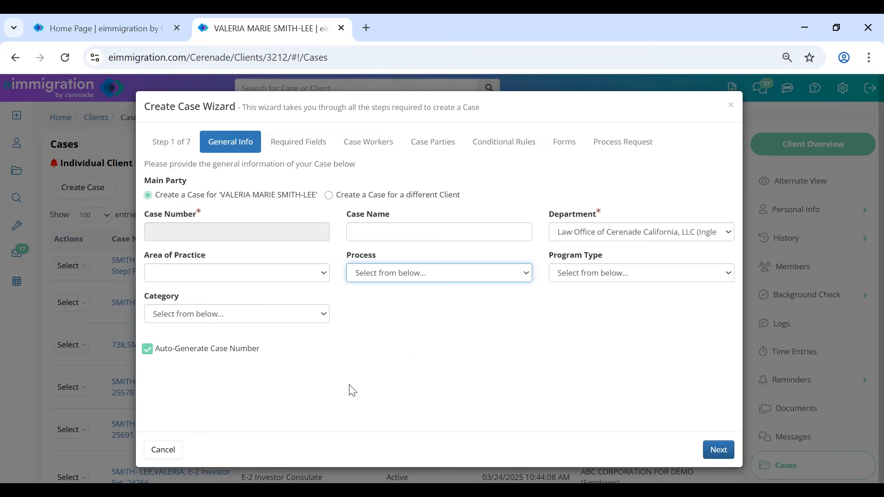
click(164, 451)
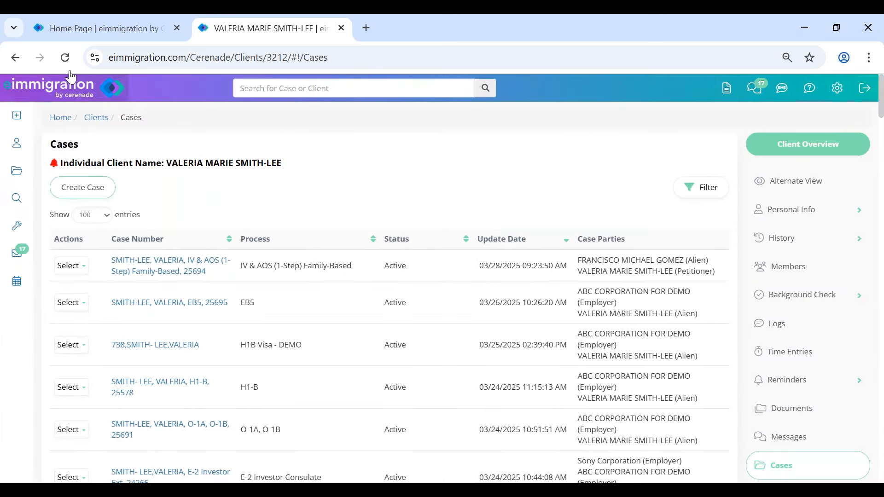
click(69, 61)
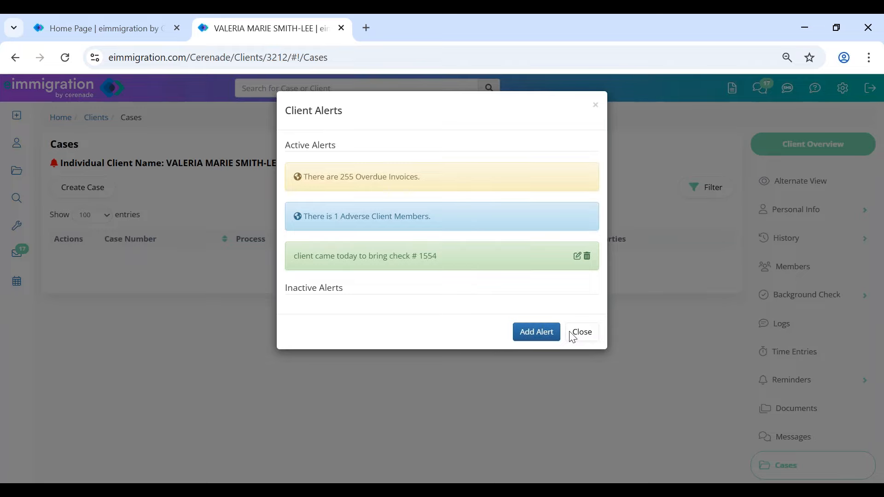
click(581, 332)
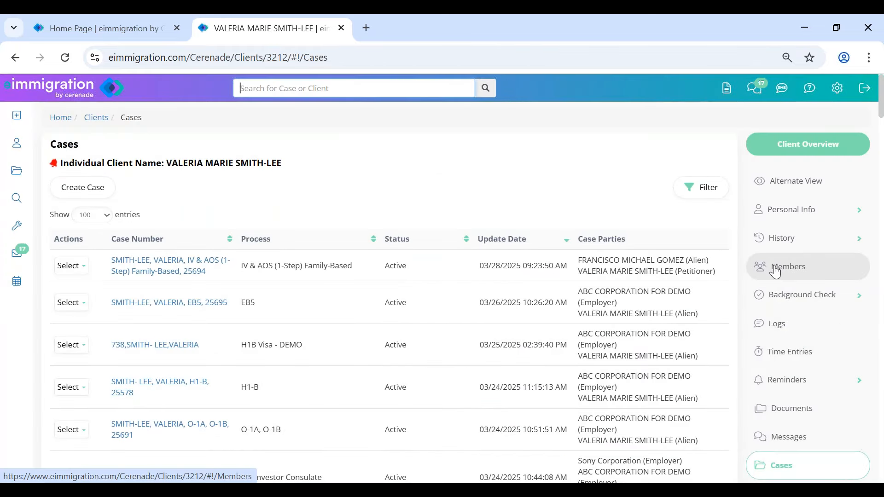
- Start a new case under Law Office of Cerenade California with process IV & AOS (1-Step) Family-Based
click(89, 191)
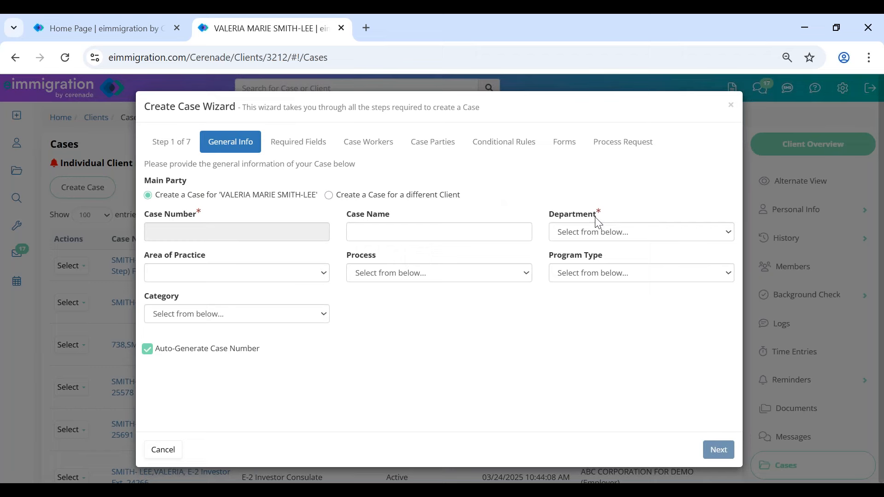
click(620, 234)
click(612, 267)
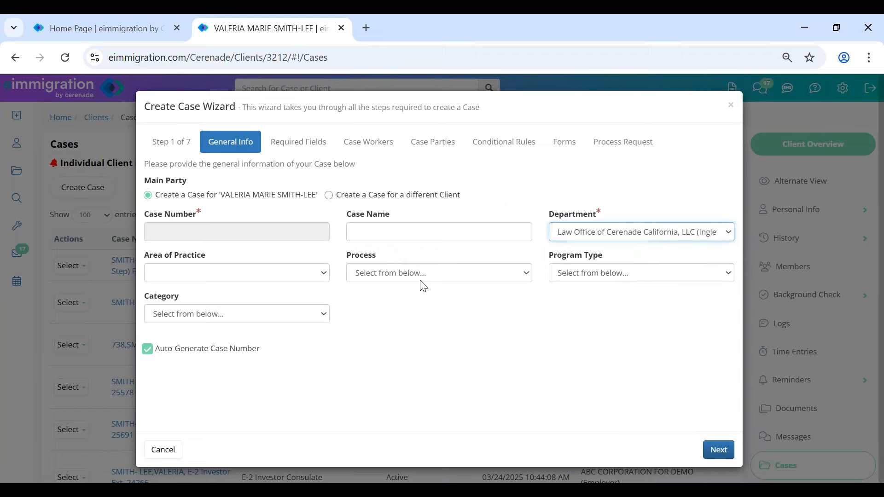
click(408, 287)
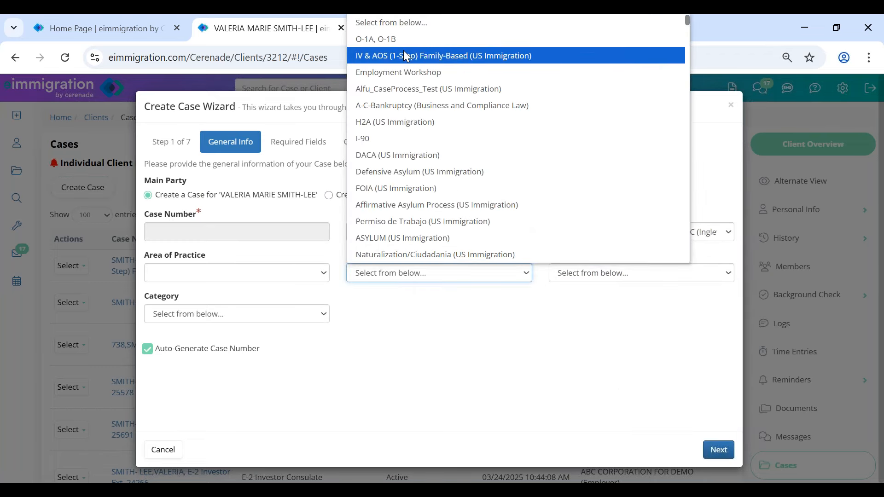
click(471, 57)
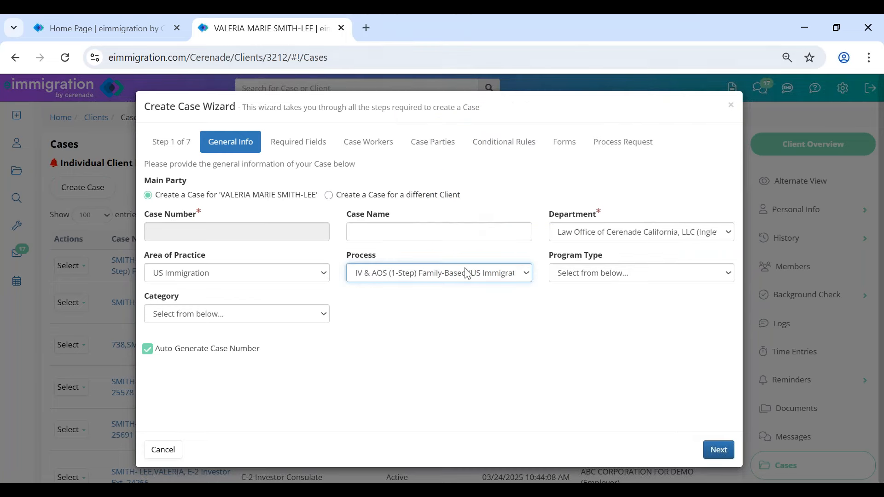
- Set Program Type GRANT # 2 and Category Family Based, then advance to Required Fields
click(596, 275)
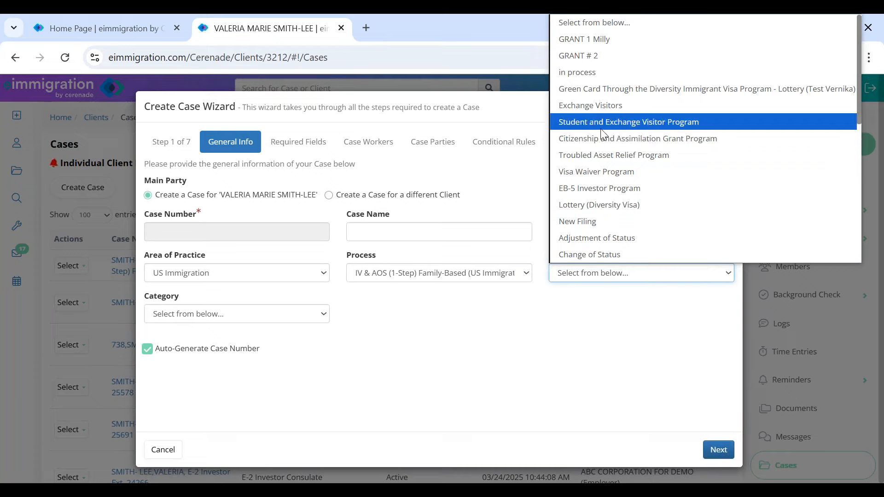
click(596, 57)
click(201, 317)
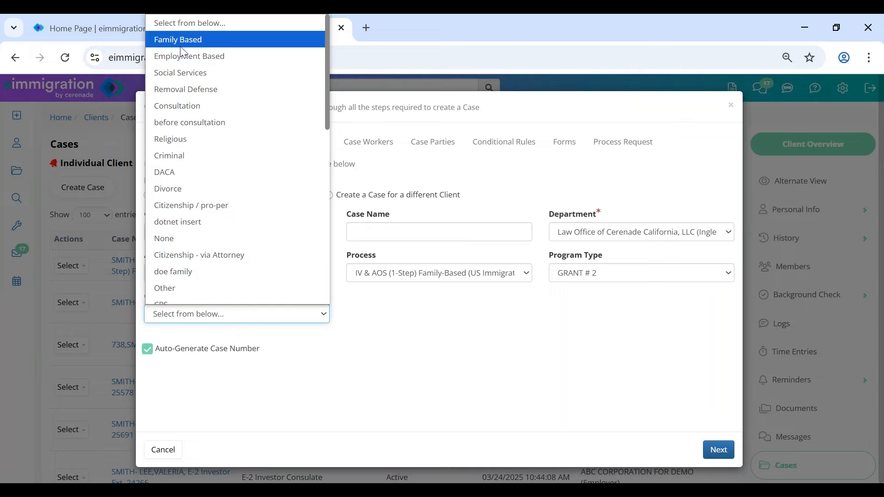
scroll(189, 253, down, 10)
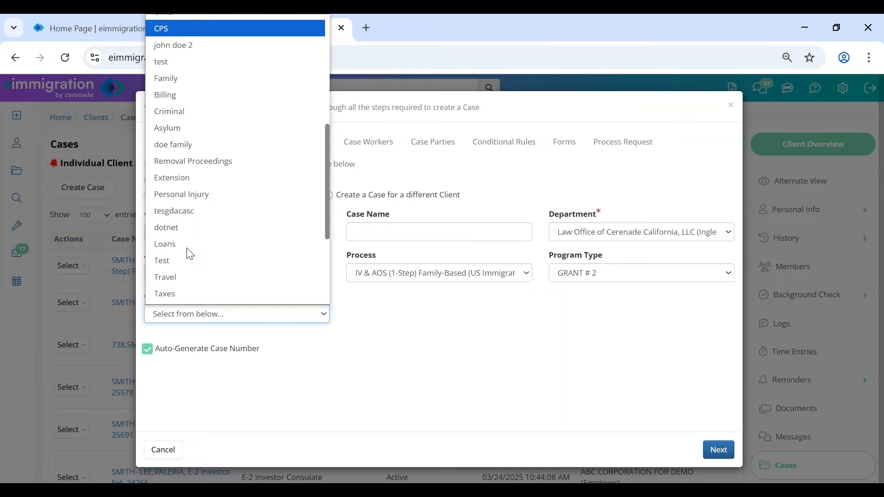
scroll(188, 258, up, 10)
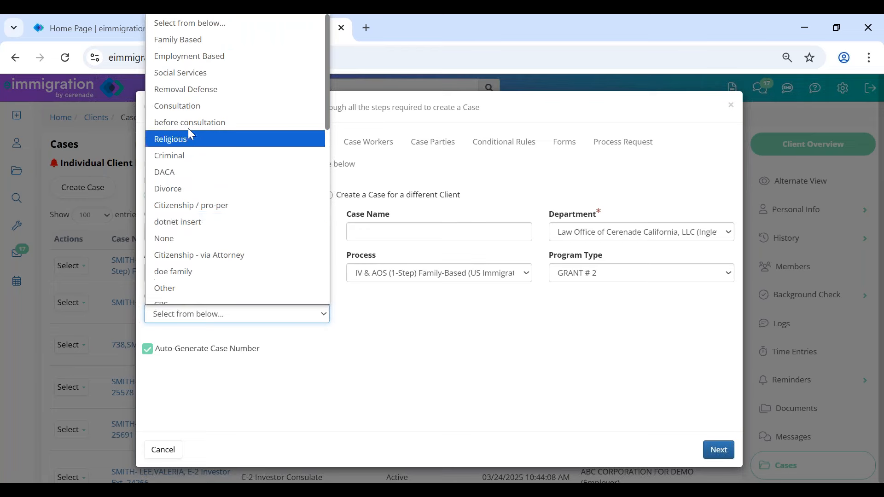
click(186, 39)
click(468, 329)
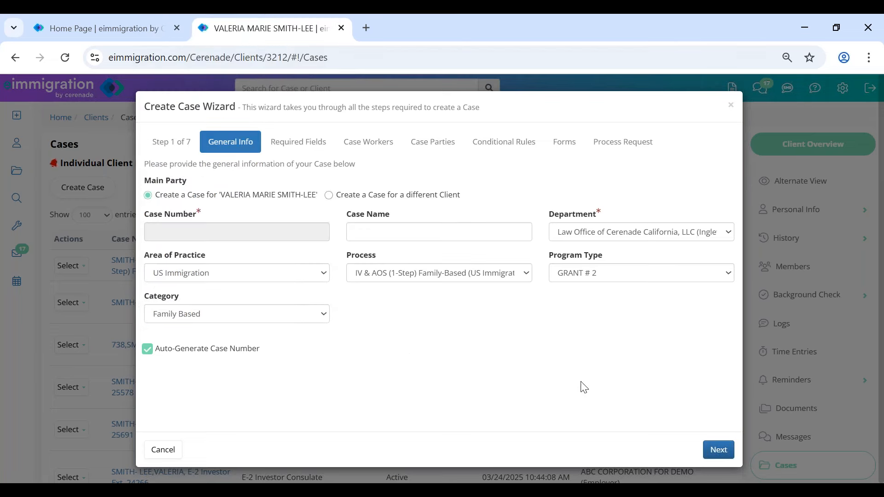
click(723, 450)
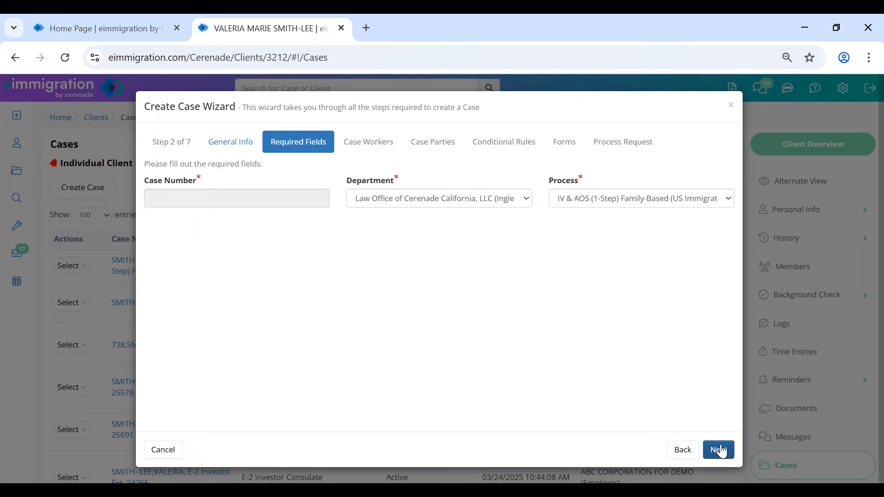
- On Case Workers, untick Transfer to Forms for the case administrator and the other two attorneys
click(720, 450)
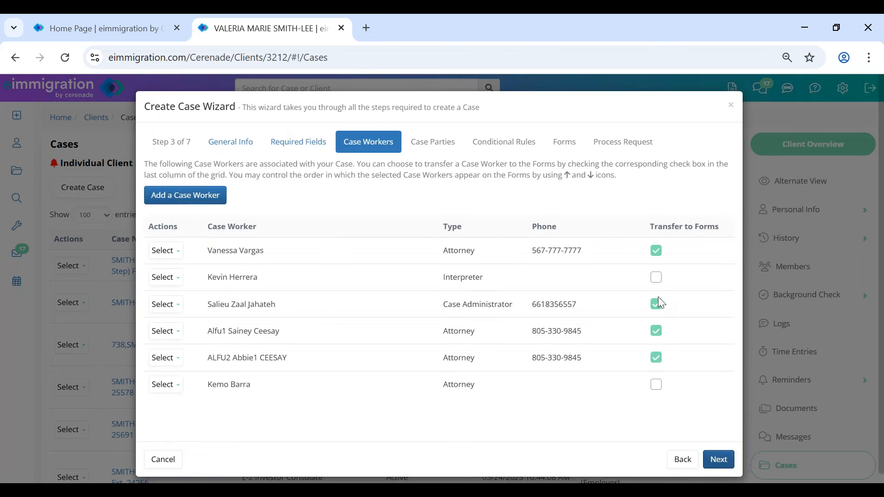
click(656, 306)
click(655, 332)
click(656, 358)
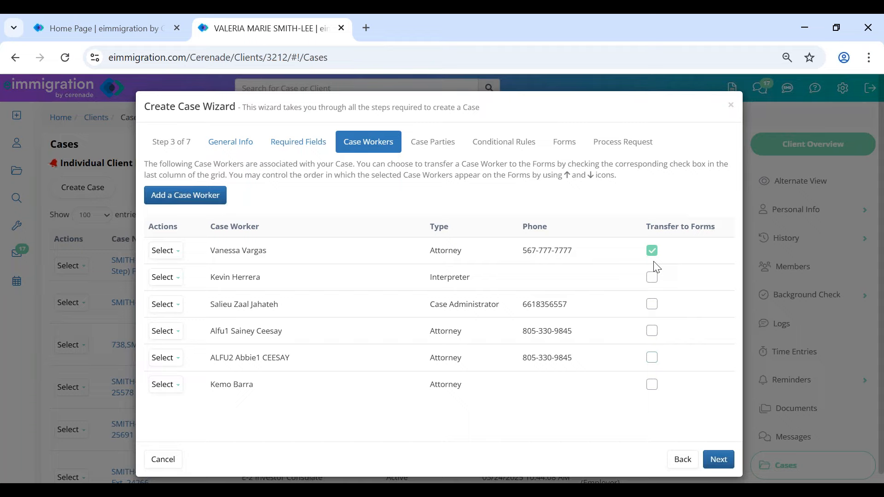
double_click(455, 250)
triple_click(510, 251)
click(588, 438)
- On Case Parties, make the main client the Petitioner
click(726, 462)
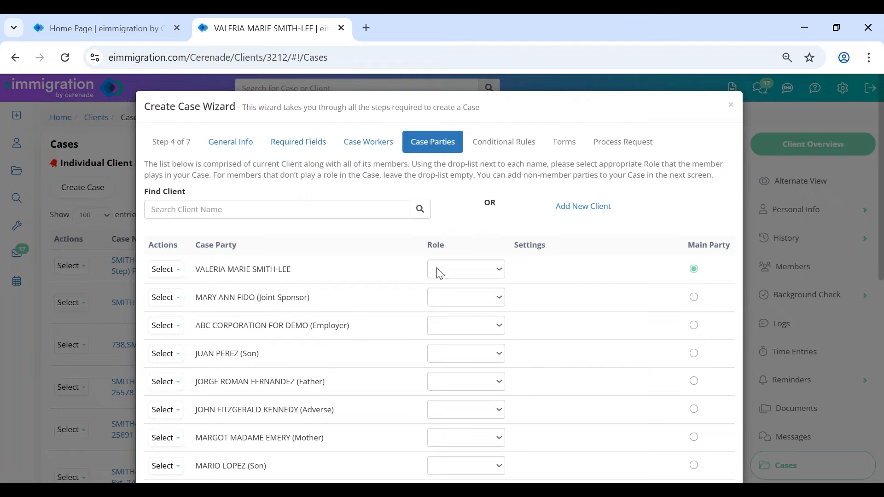
drag(428, 245, 455, 251)
click(454, 265)
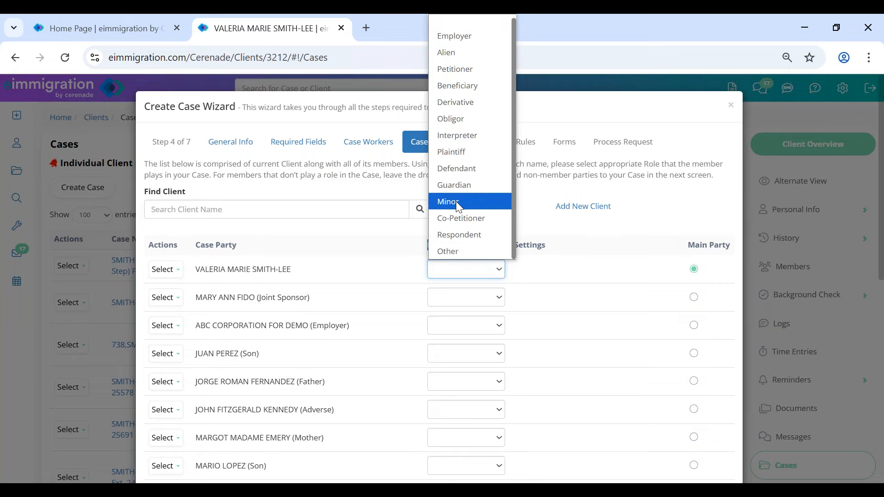
click(447, 71)
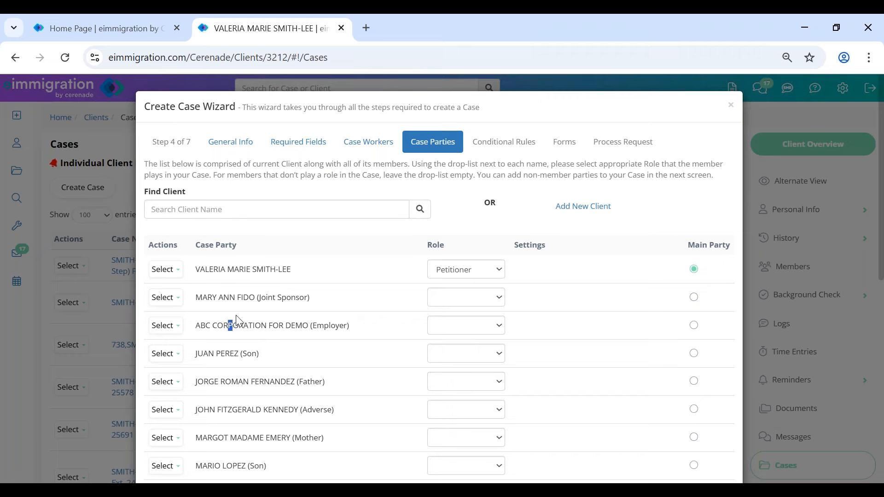
- Give ABC CORPORATION FOR DEMO the Employer role with its second address and a signatory
drag(236, 315, 365, 322)
click(458, 330)
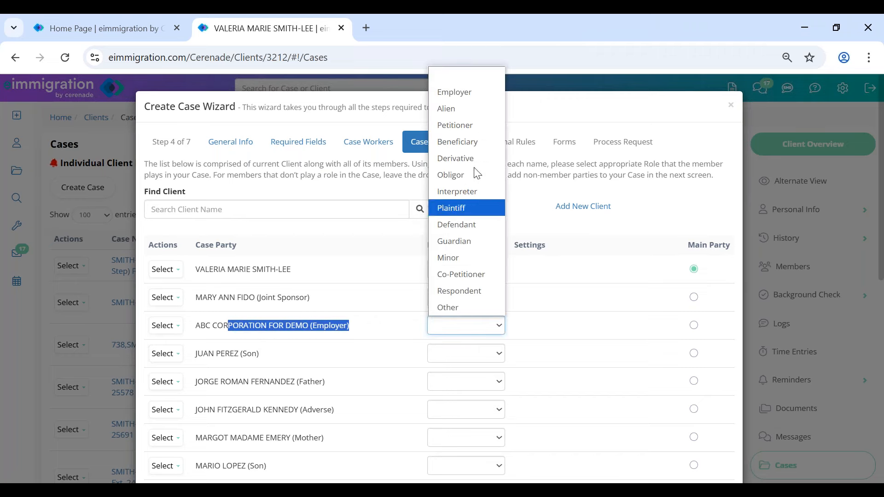
click(477, 92)
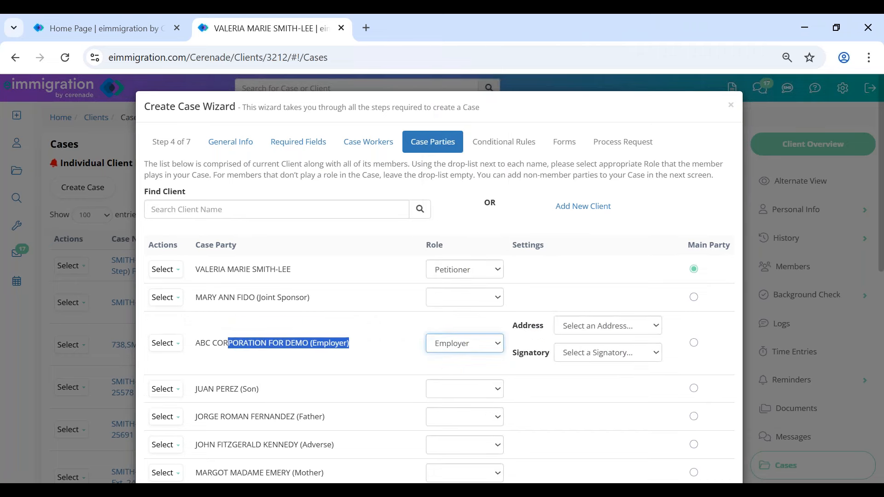
click(573, 324)
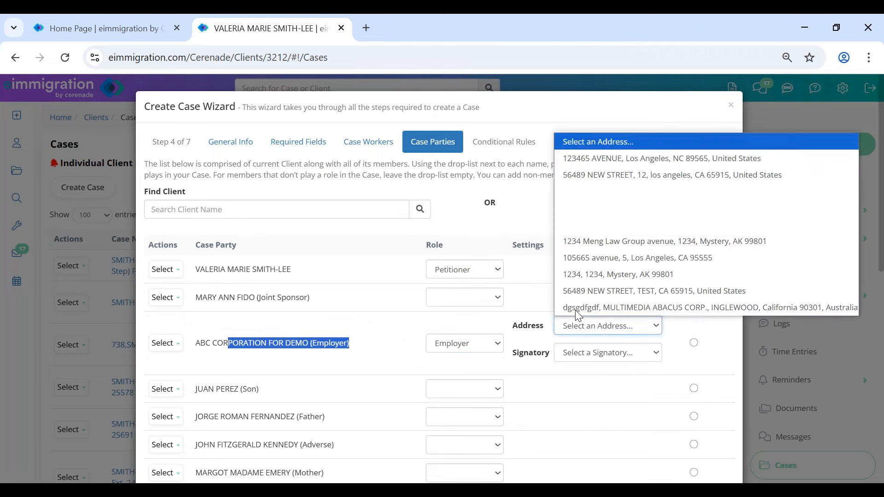
click(600, 175)
click(608, 352)
click(584, 265)
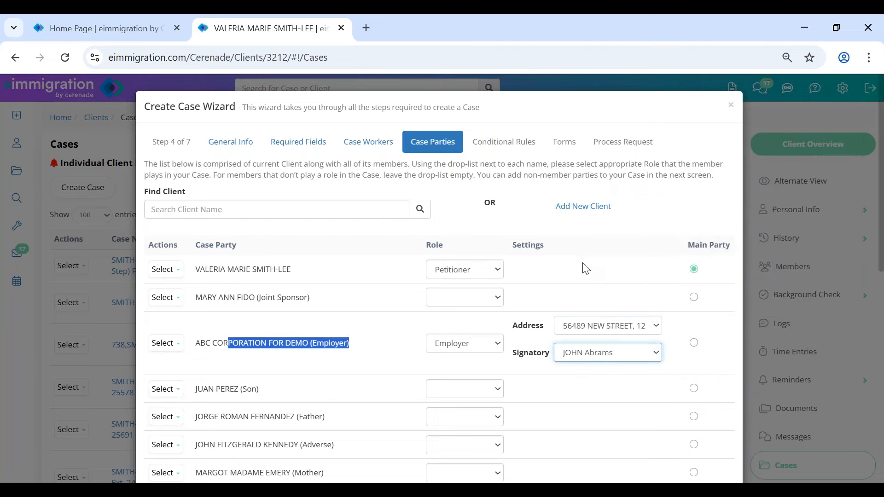
click(348, 370)
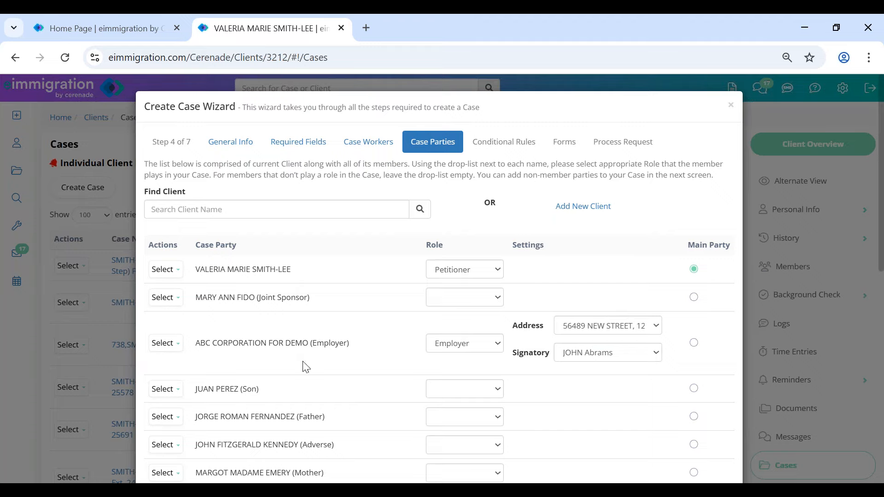
- Clear ABC Corporation's Role so it has no role in the case
click(479, 351)
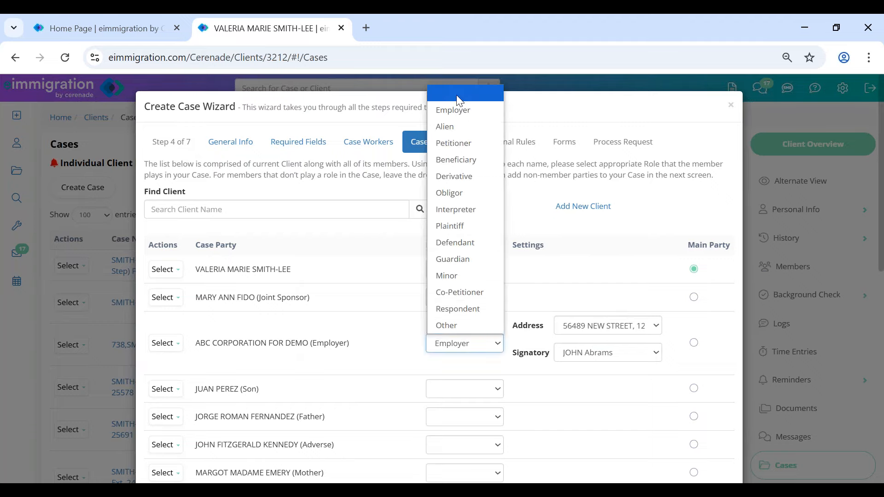
click(459, 97)
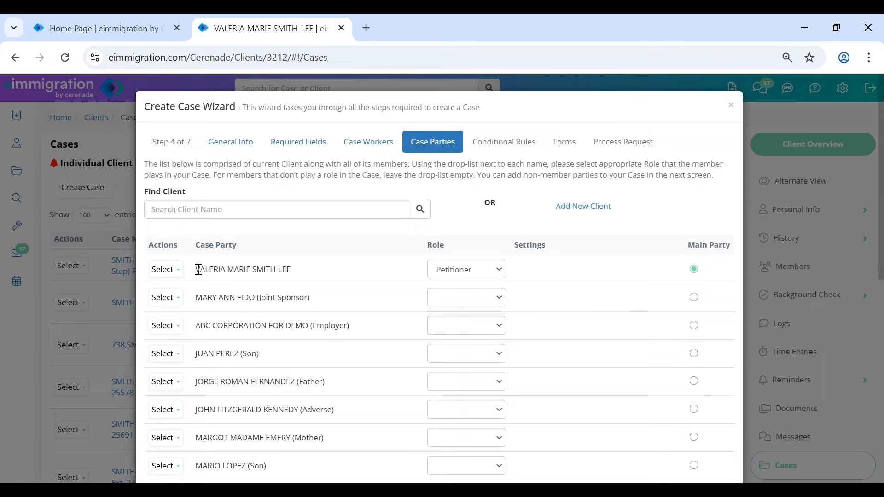
drag(198, 270, 316, 268)
click(392, 368)
- Set the spouse's Role to Alien
scroll(391, 398, down, 5)
drag(240, 344, 339, 338)
click(434, 346)
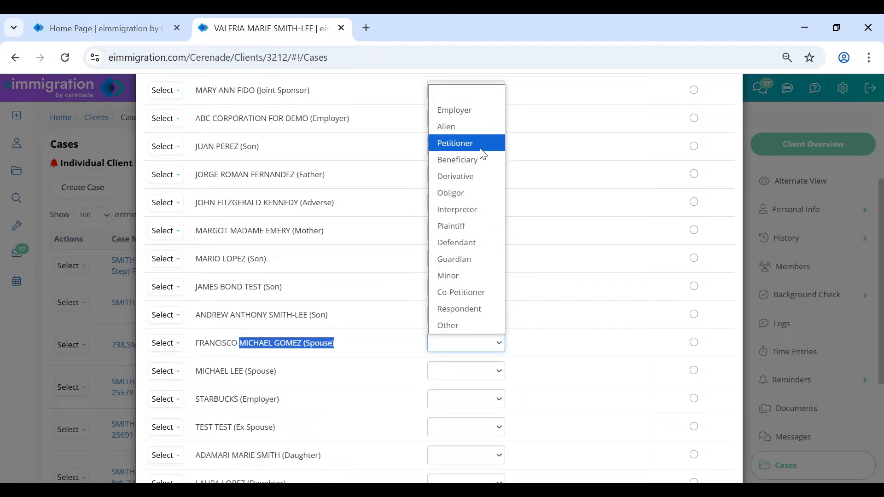
click(474, 125)
click(399, 348)
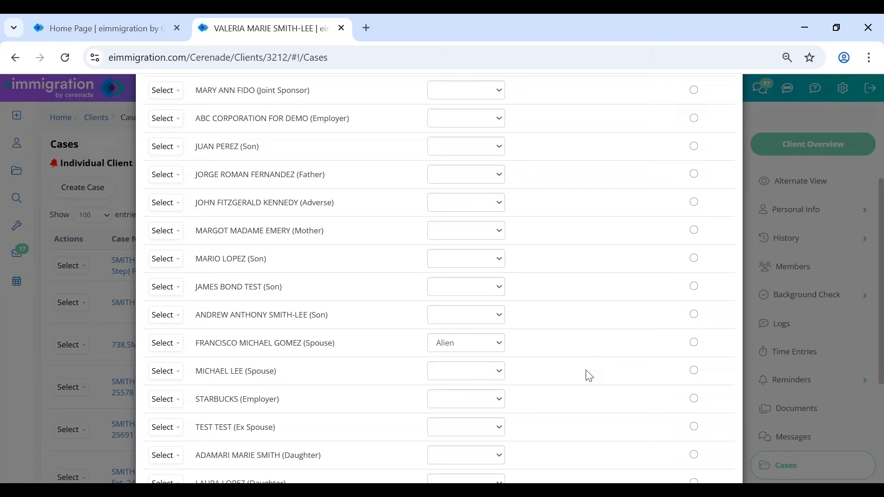
scroll(336, 385, down, 4)
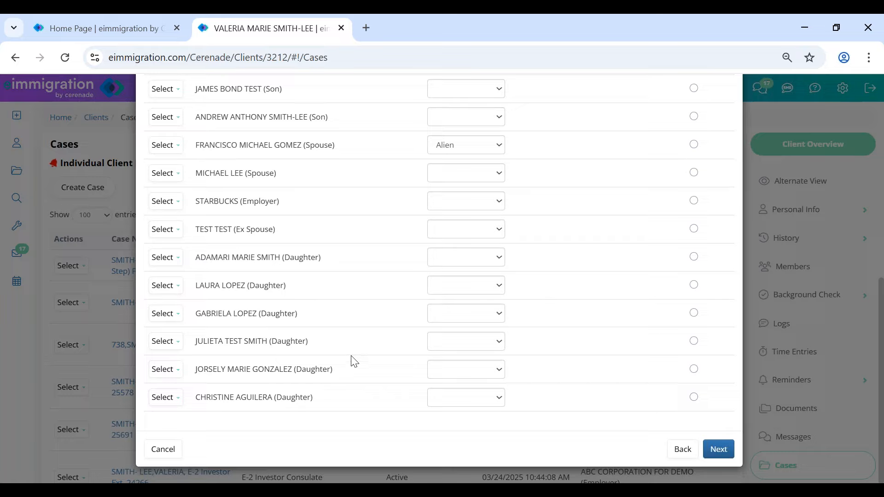
drag(278, 342, 383, 333)
click(391, 338)
- Set Conditional Rules Program Type to GRANT # 2 and continue to the Forms step
click(719, 450)
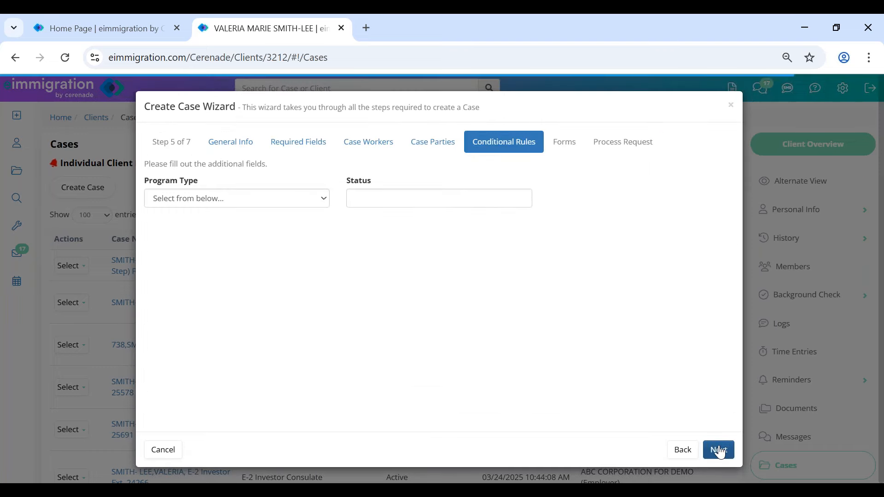
click(720, 451)
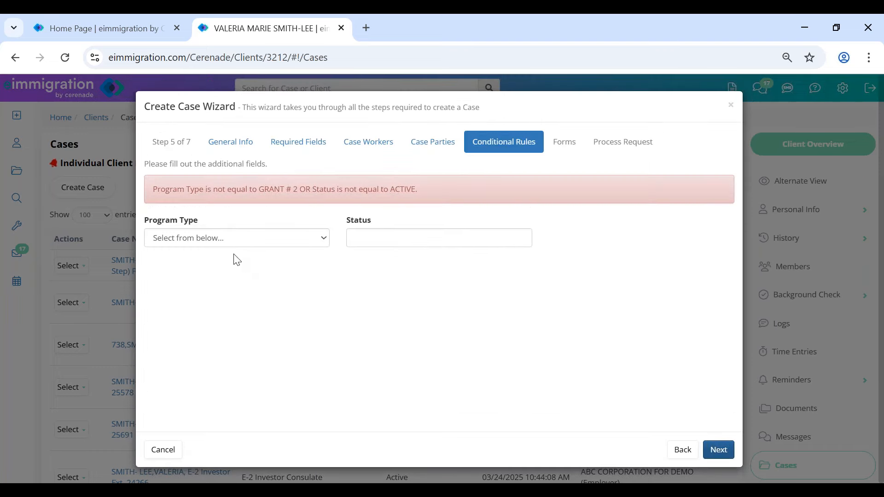
click(229, 239)
click(228, 288)
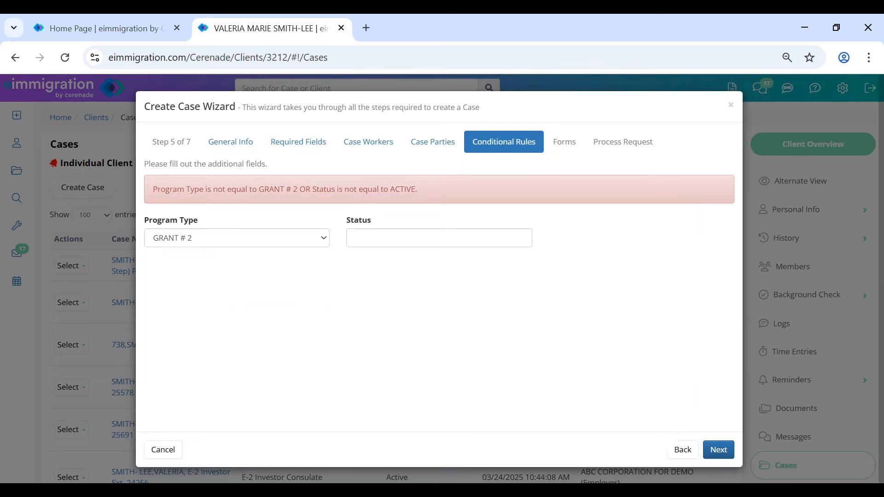
click(723, 450)
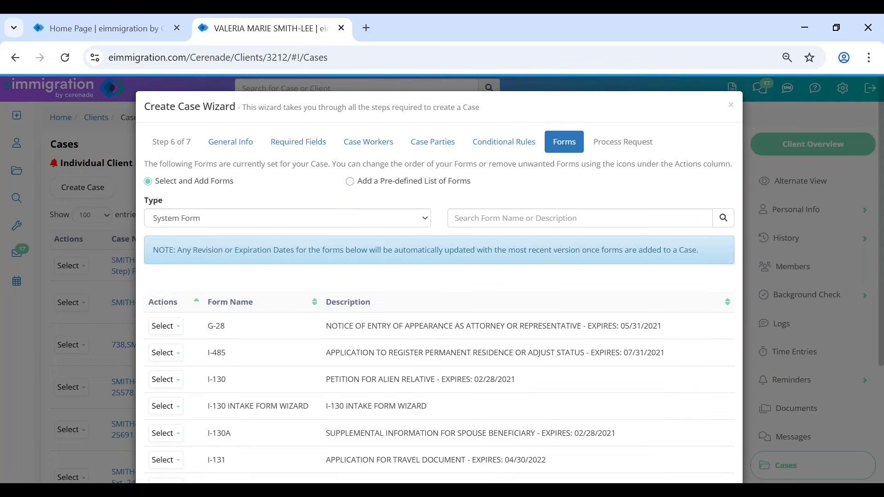
- Review the listed forms such as G-28 and create the case
scroll(392, 341, down, 4)
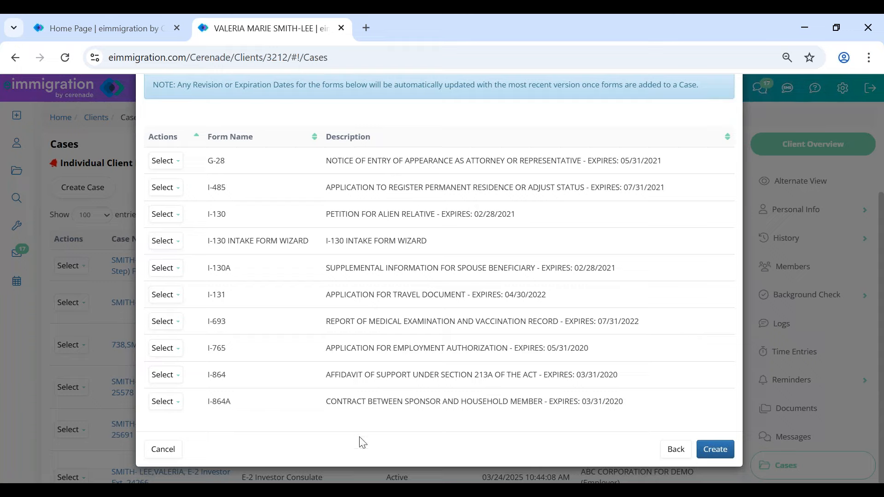
drag(204, 157, 237, 165)
click(628, 435)
click(717, 452)
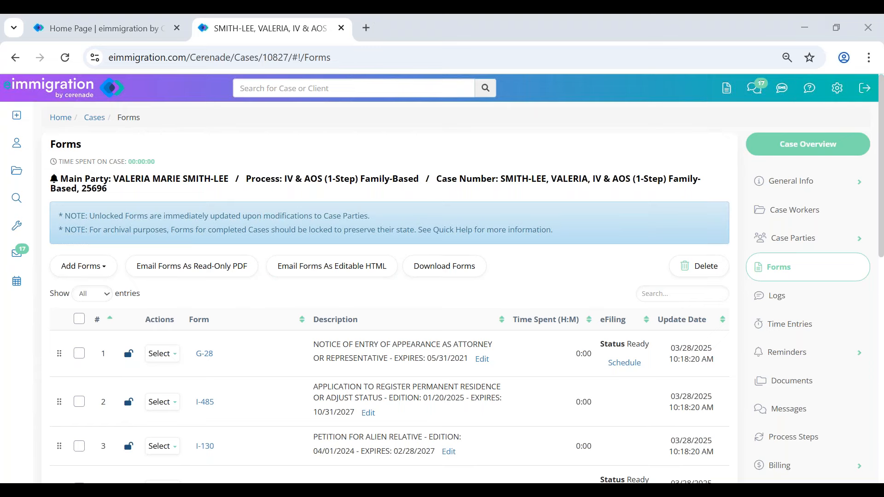
- Scroll through the new case's Forms list: G-28, I-485, I-130, I-130A, I-131, I-693
scroll(236, 343, down, 7)
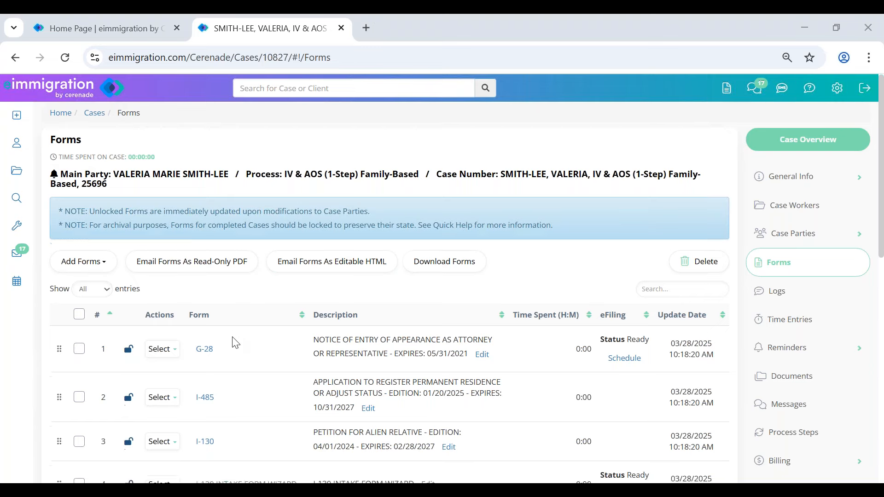
scroll(236, 367, up, 7)
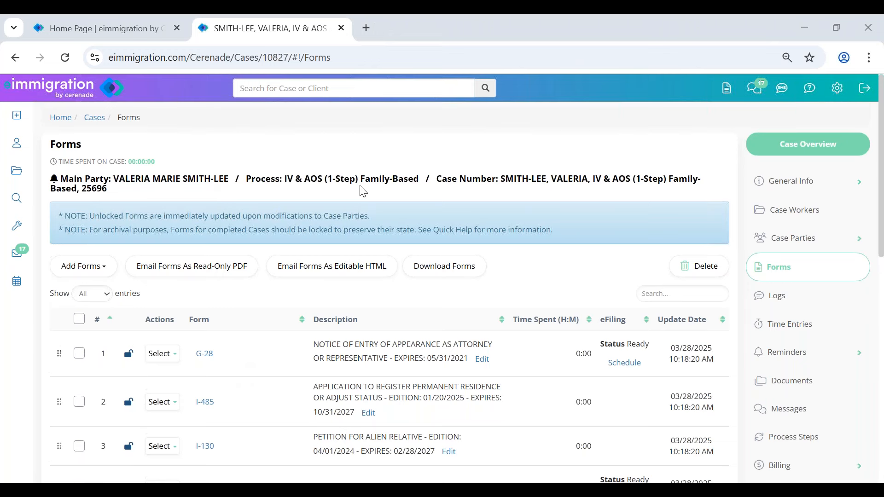
scroll(235, 347, down, 4)
scroll(238, 377, up, 4)
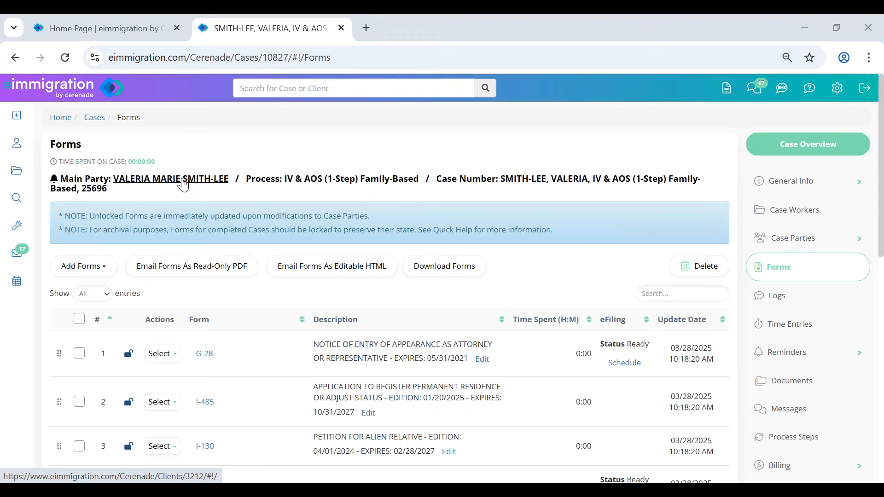
- Open the main party's client profile, close the Client Alerts popup, and review General Info
click(183, 184)
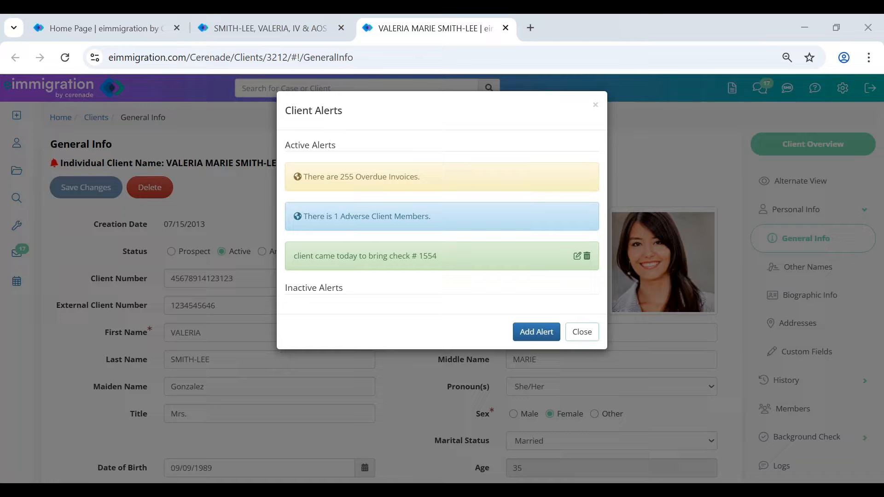
click(582, 332)
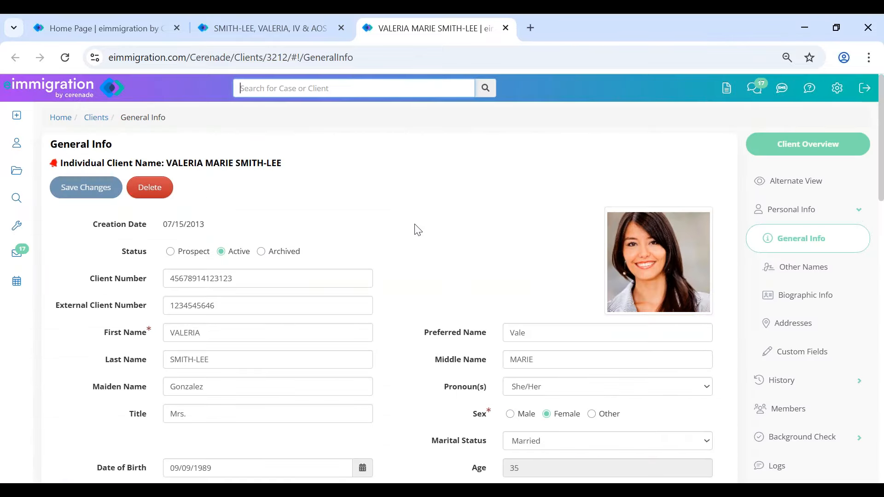
scroll(423, 290, down, 8)
scroll(424, 292, up, 8)
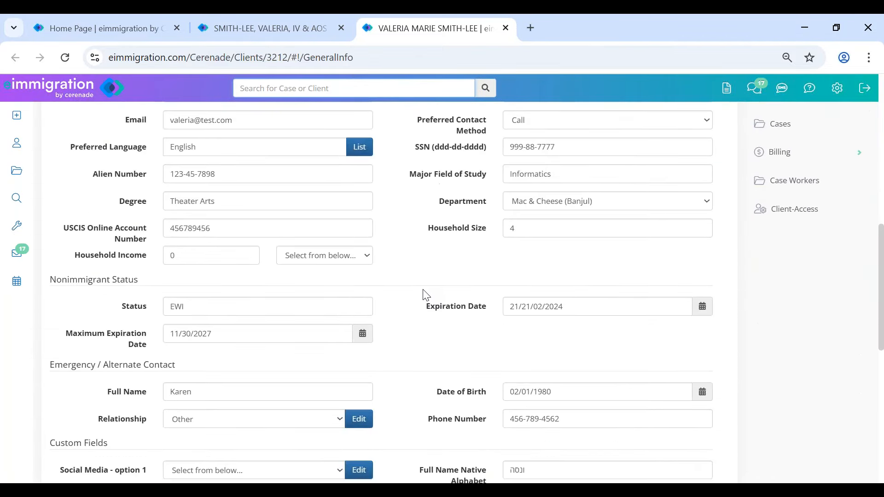
- From the case's Forms list, open the I-130 and dismiss the Petitioner/Spouse locked-regions notice
click(280, 26)
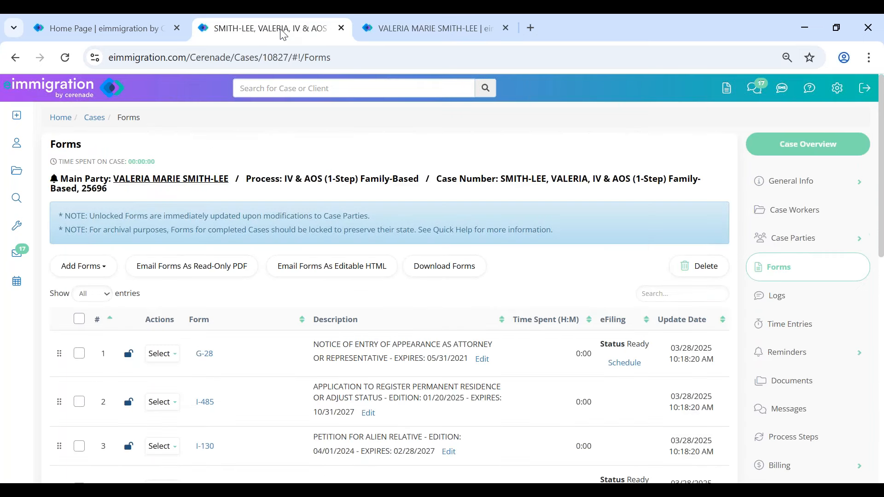
scroll(303, 266, down, 3)
scroll(303, 266, down, 4)
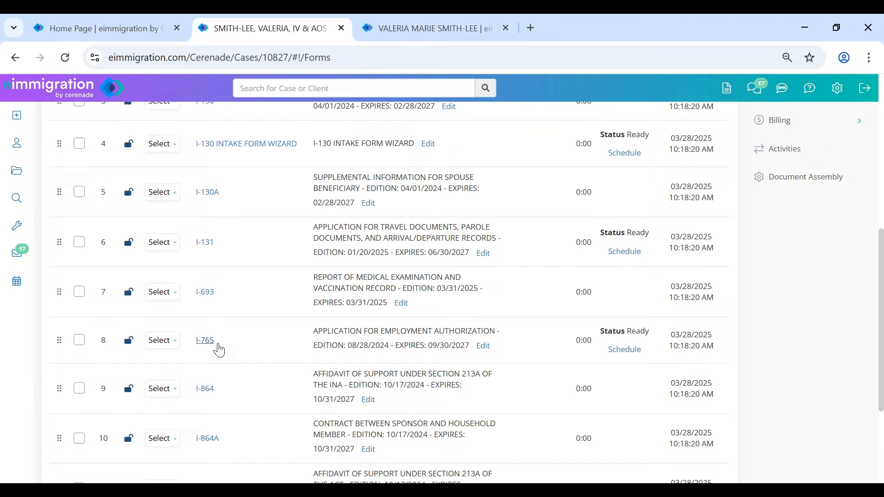
scroll(216, 346, up, 1)
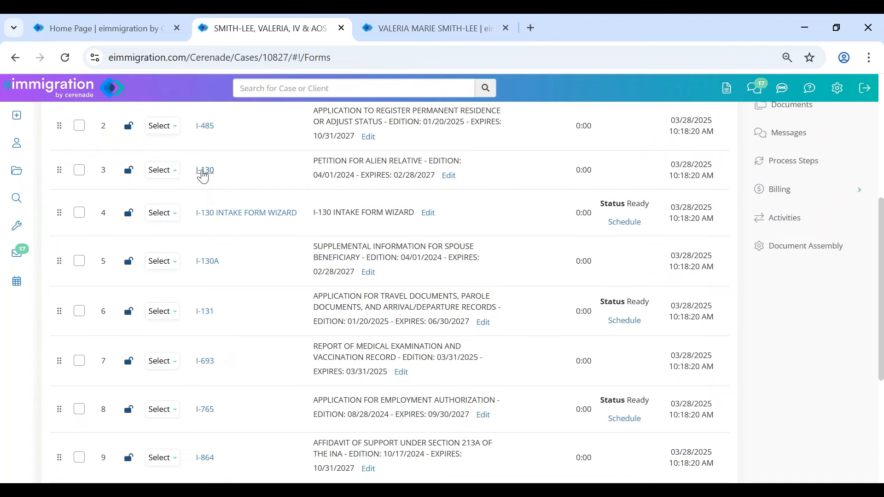
click(204, 171)
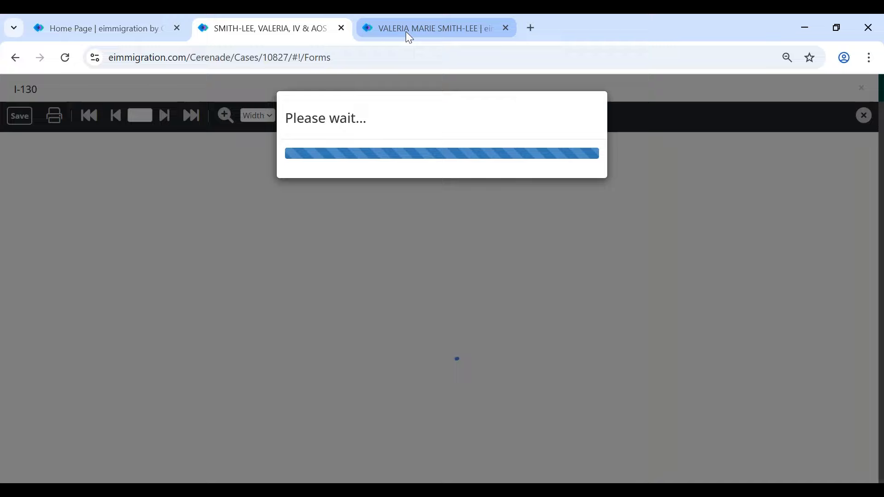
mouse_move(441, 31)
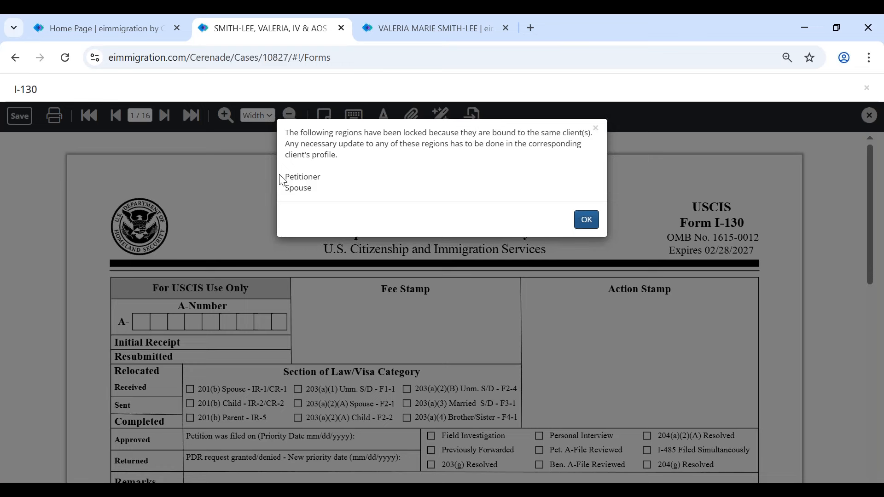
double_click(289, 178)
drag(369, 183, 368, 196)
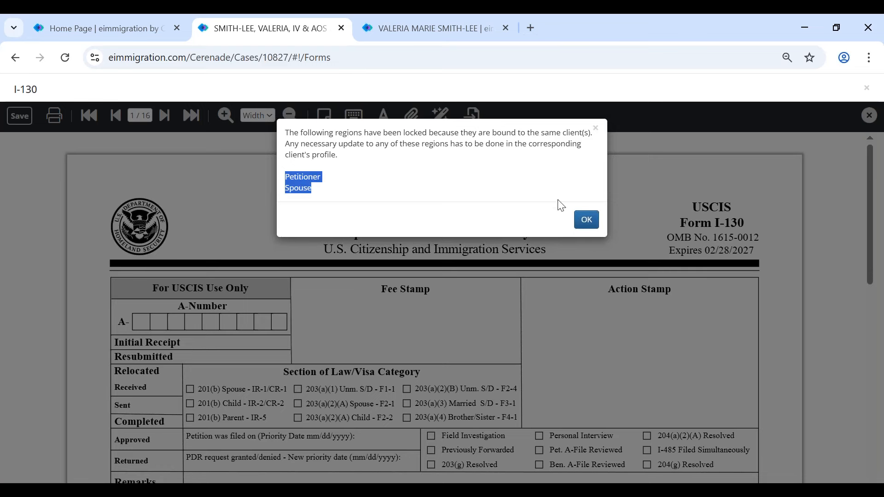
click(586, 219)
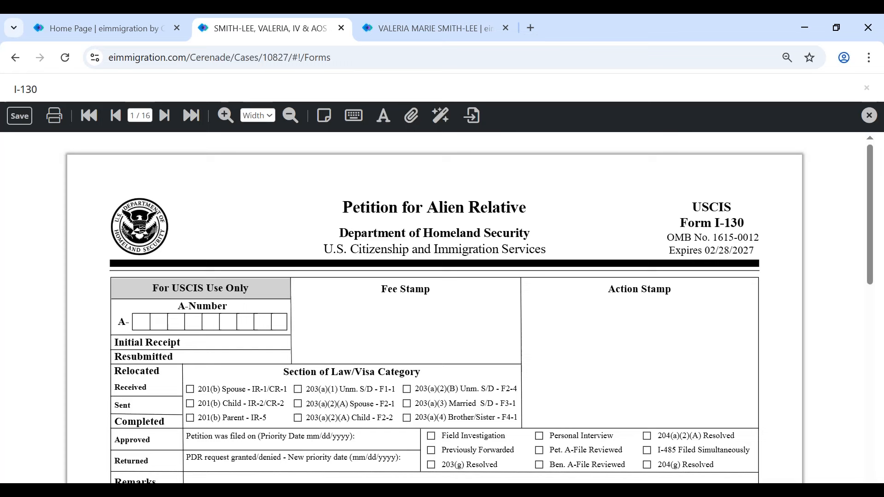
- Scroll the current page and inspect the petitioner's prefilled given name value
scroll(583, 242, down, 3)
scroll(552, 266, down, 9)
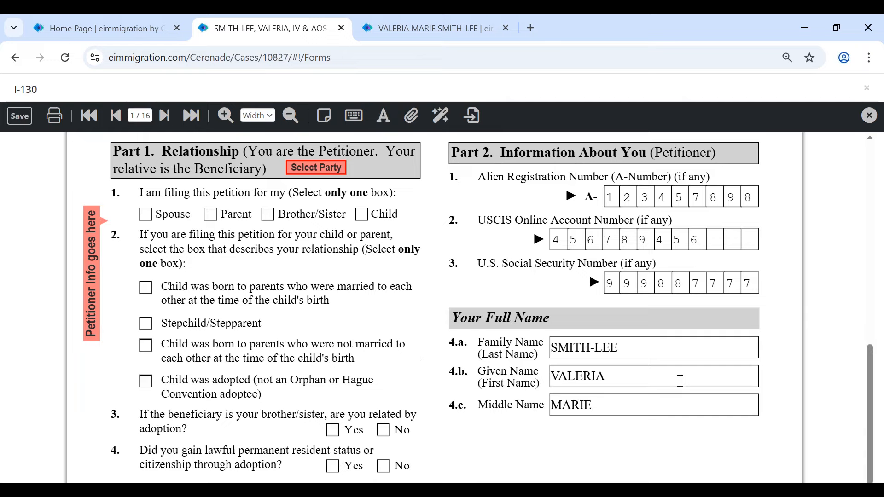
click(553, 375)
double_click(553, 375)
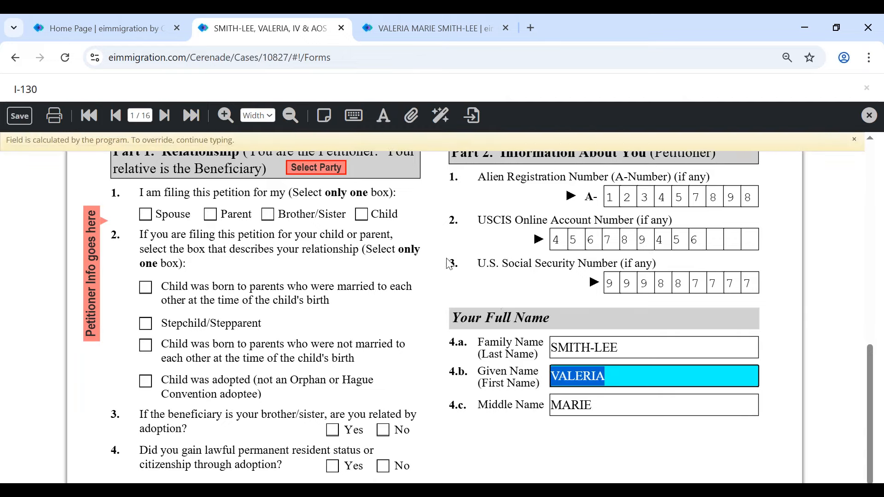
- Jump to page 5 and inspect the beneficiary's given name and other family name fields
click(140, 115)
text(5)
key(Return)
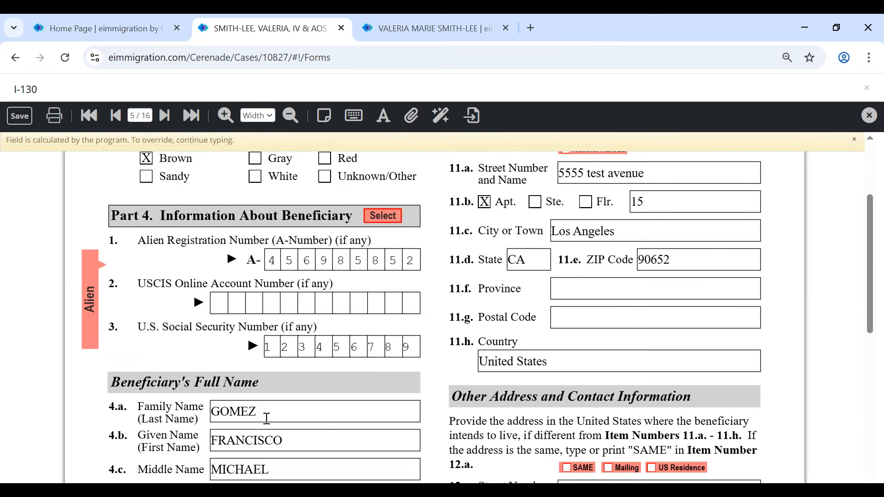
click(215, 425)
click(195, 360)
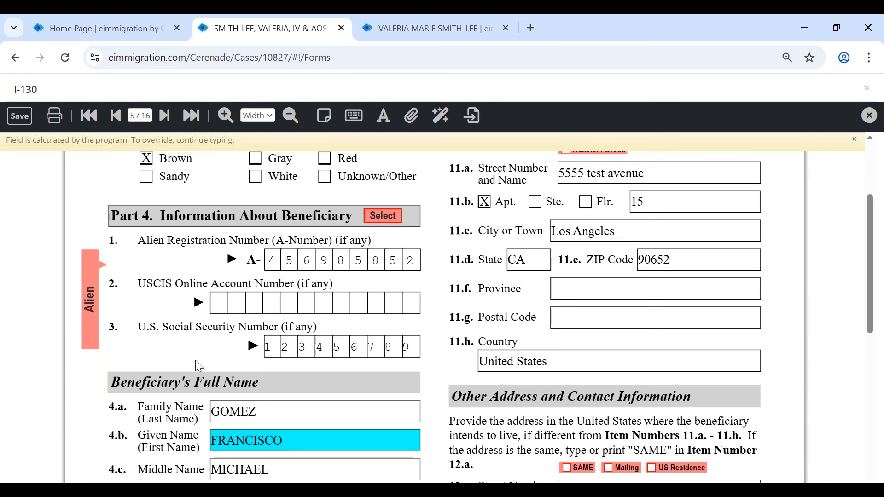
scroll(196, 360, down, 3)
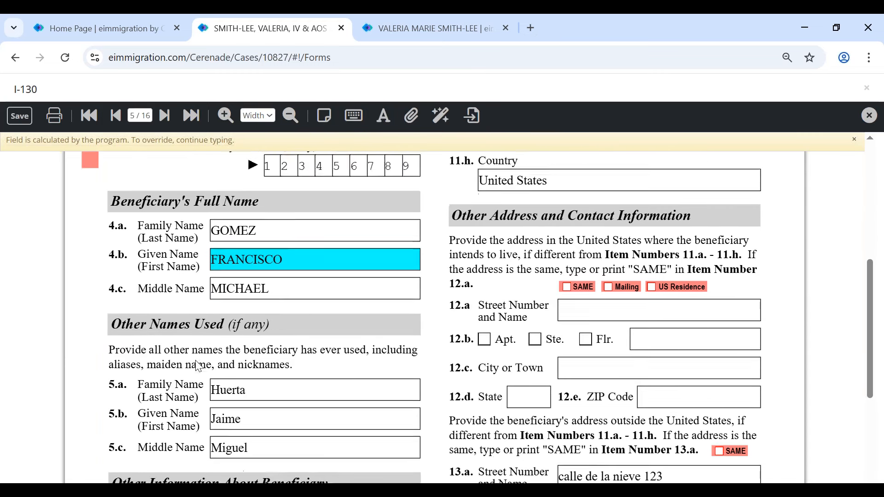
click(211, 359)
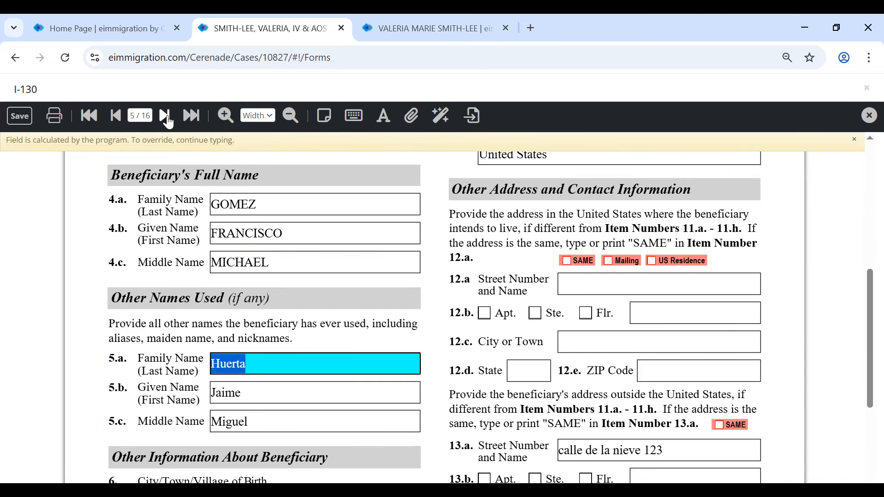
- Jump to page 2, review it, then return to page 1's Part 1 relationship questions
click(144, 115)
text(2)
key(Return)
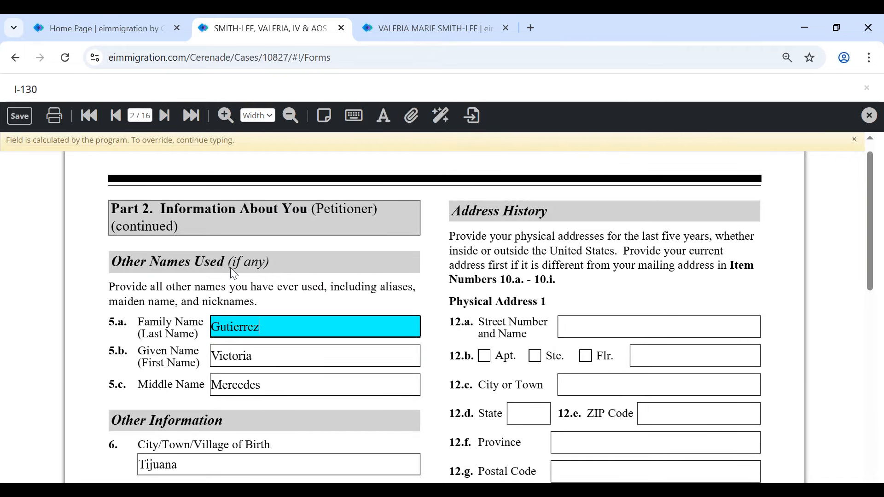
scroll(411, 330, down, 5)
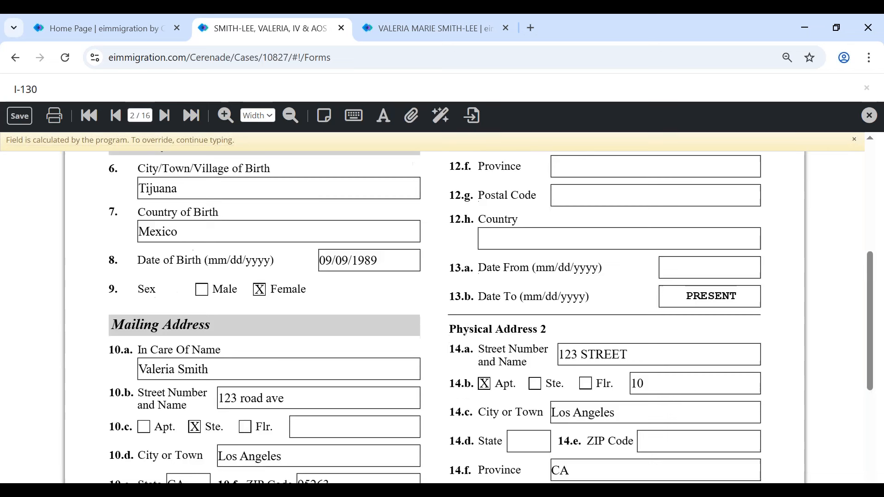
scroll(411, 333, down, 2)
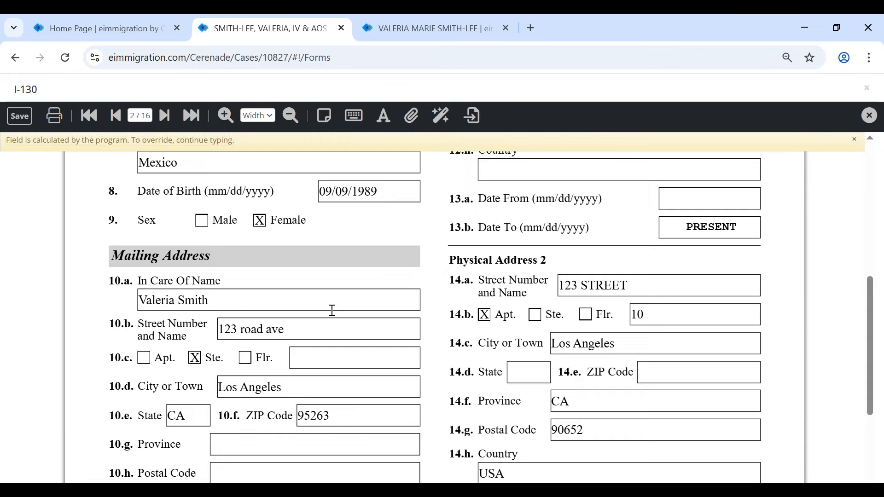
scroll(332, 309, up, 6)
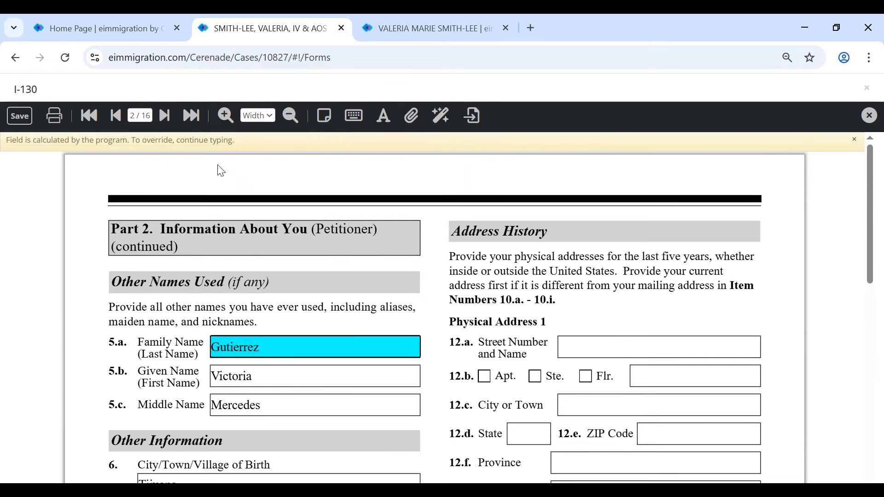
click(116, 115)
scroll(402, 312, down, 5)
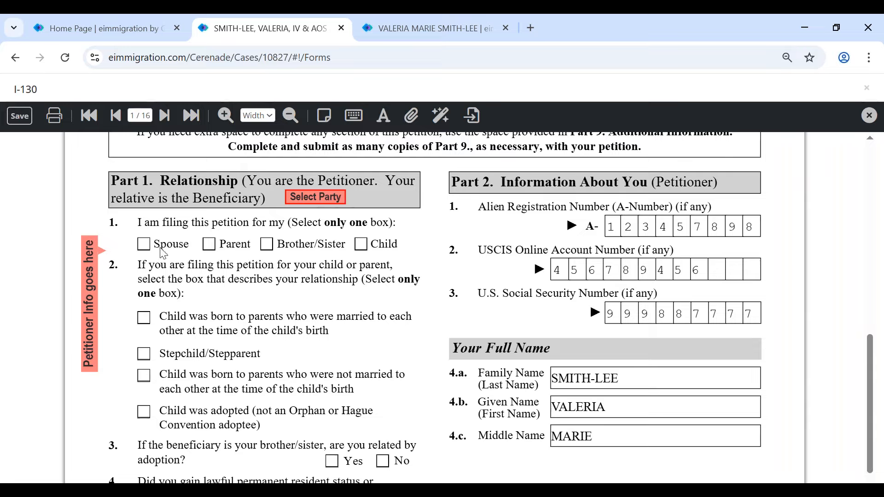
click(145, 245)
click(637, 409)
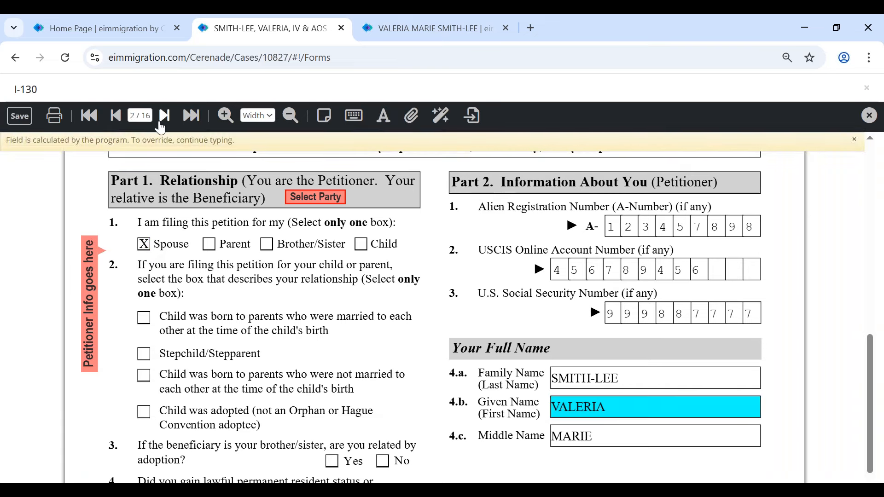
click(162, 122)
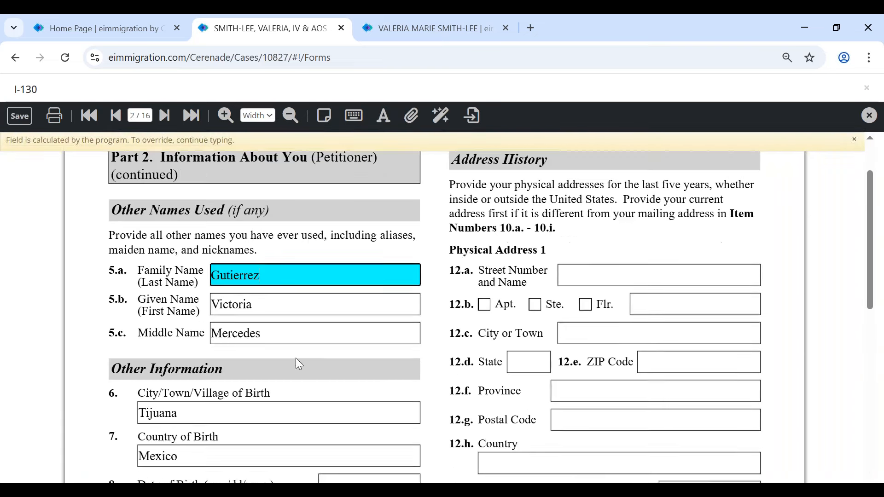
scroll(299, 364, down, 6)
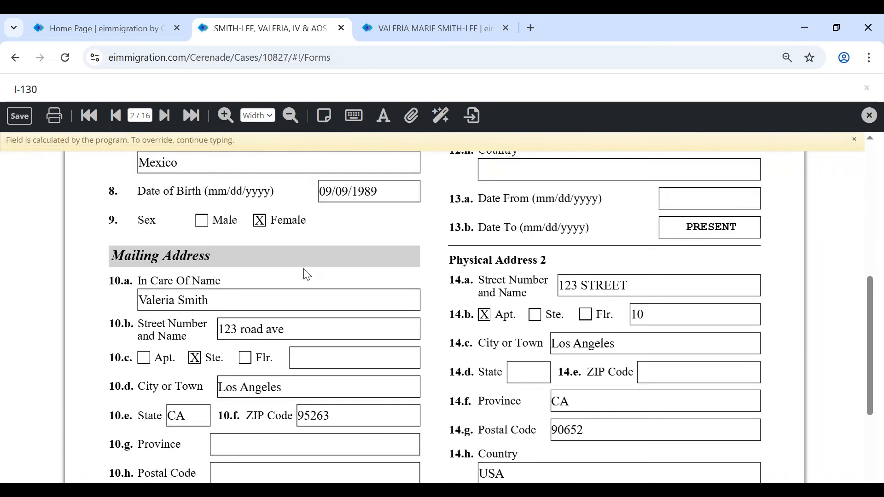
click(339, 331)
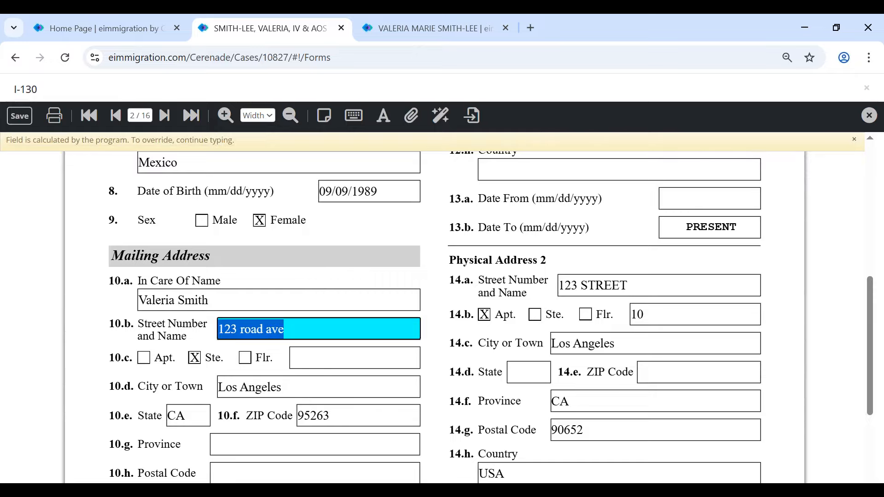
key(BackSpace)
text(po )
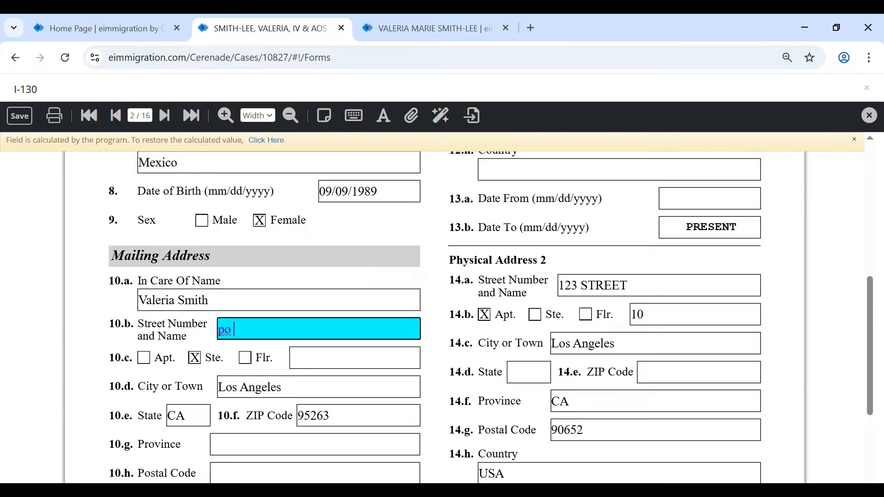
text(box 6786)
- Set the mailing address In Care Of Name to 'law firm'
click(201, 301)
text(law firm)
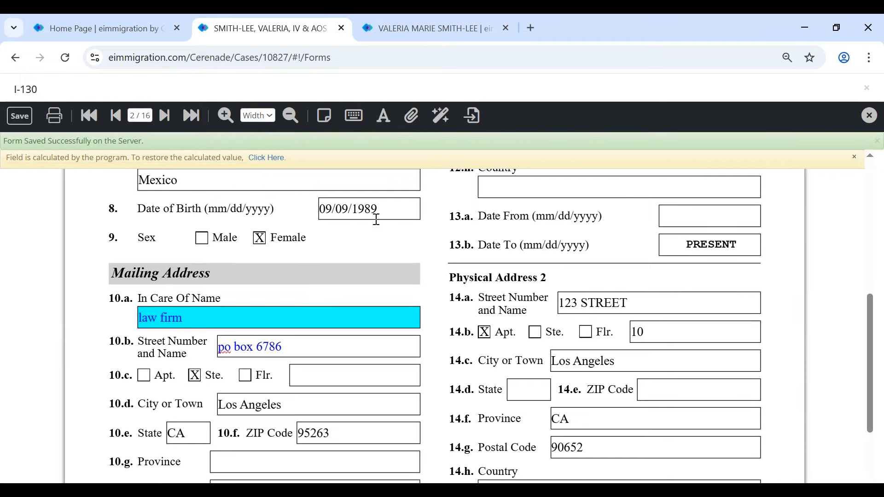
click(356, 209)
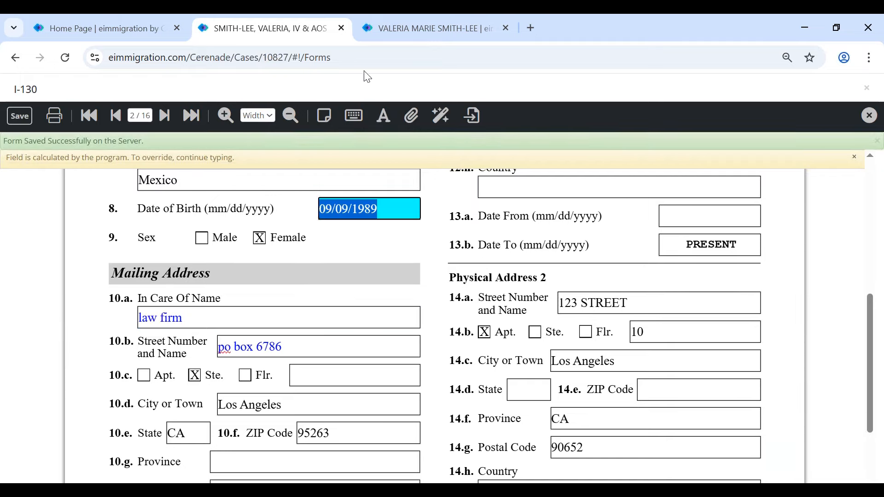
click(433, 28)
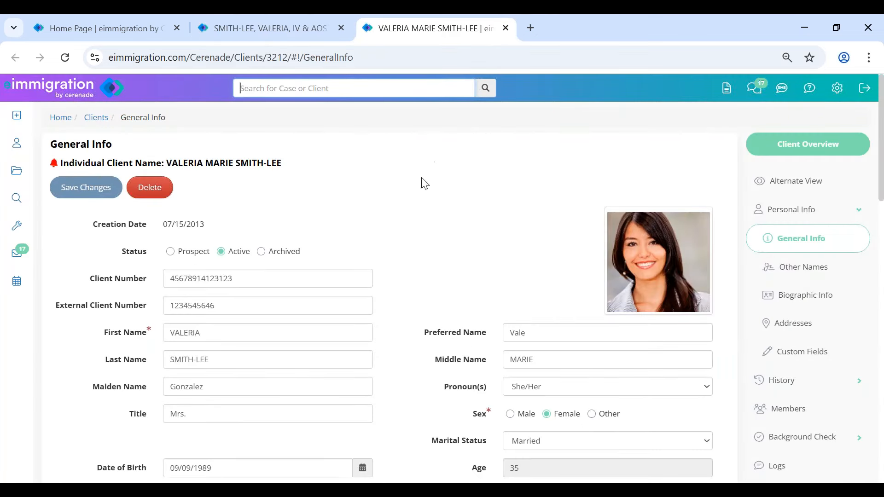
scroll(380, 228, down, 4)
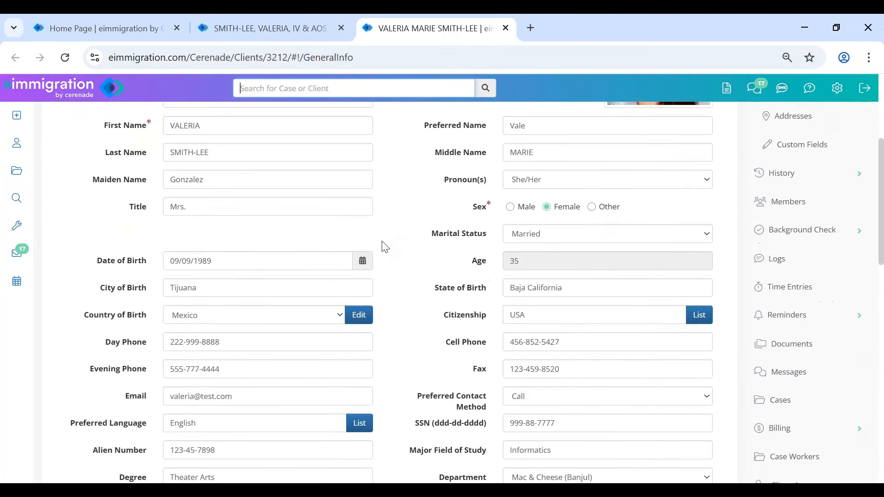
click(237, 261)
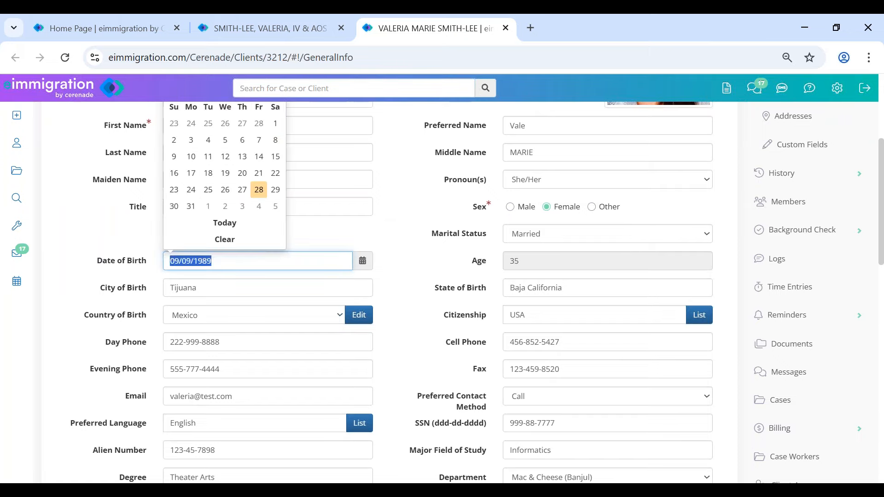
text(03/03/198)
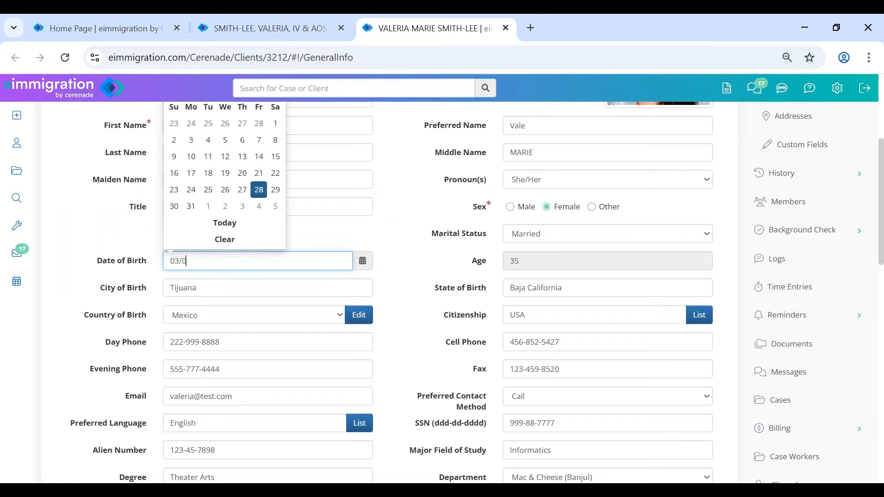
key(Tab)
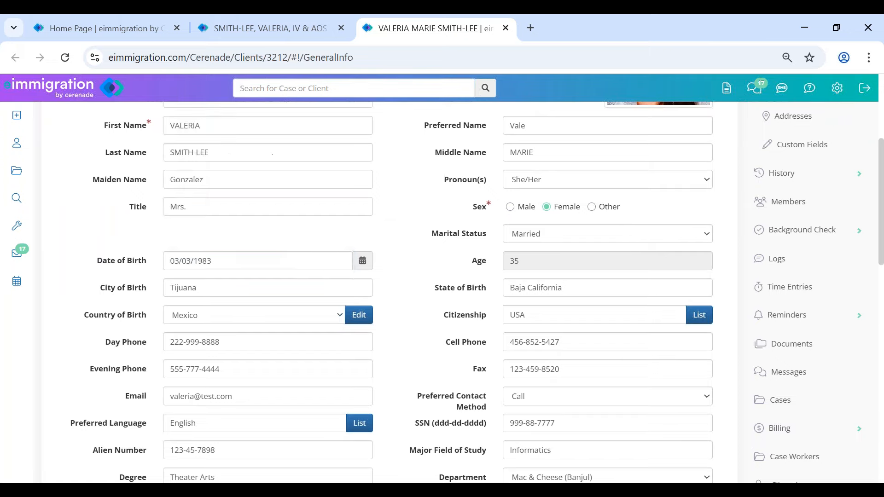
scroll(112, 194, up, 5)
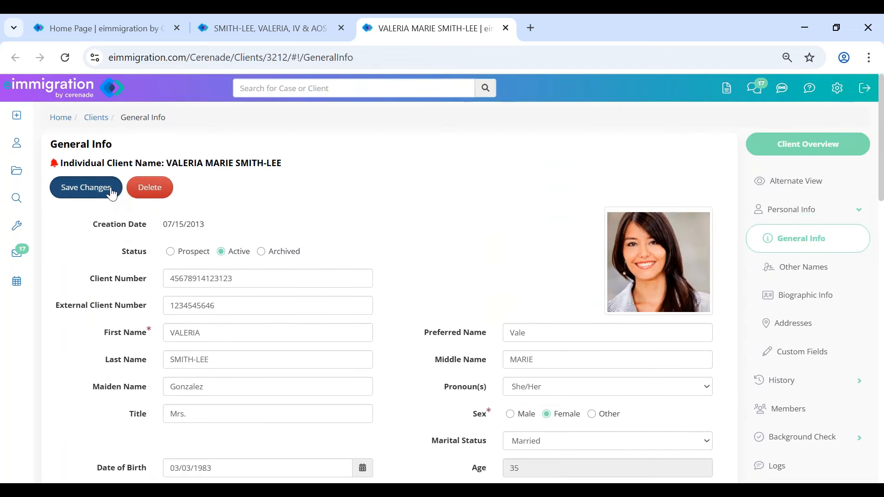
click(112, 194)
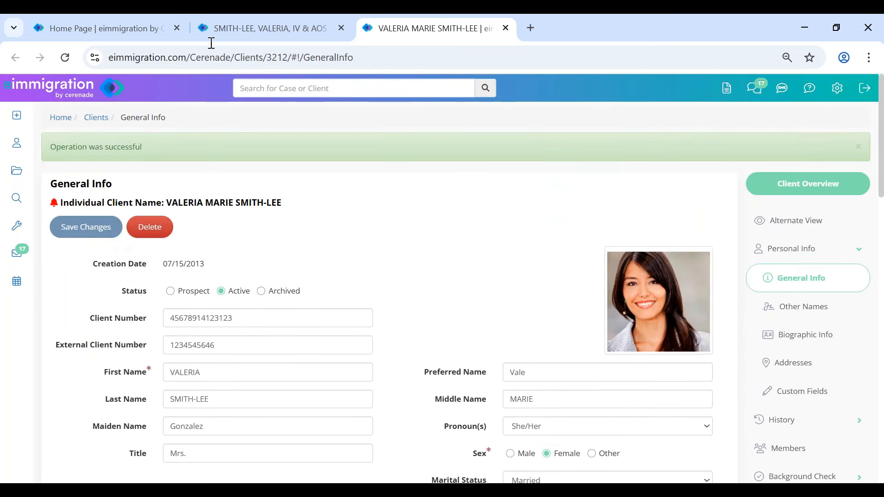
click(235, 28)
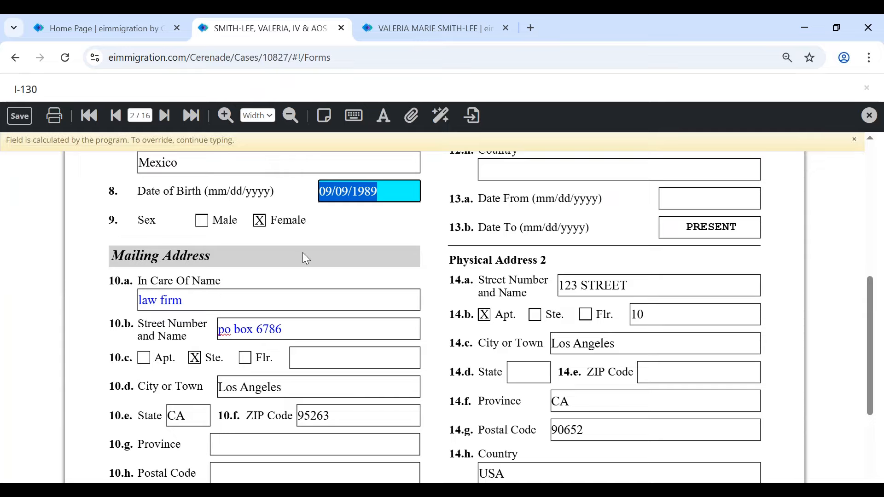
- On page 1, Select Party with 'Replace Petitioner, and also replace all members', choosing the client
click(302, 252)
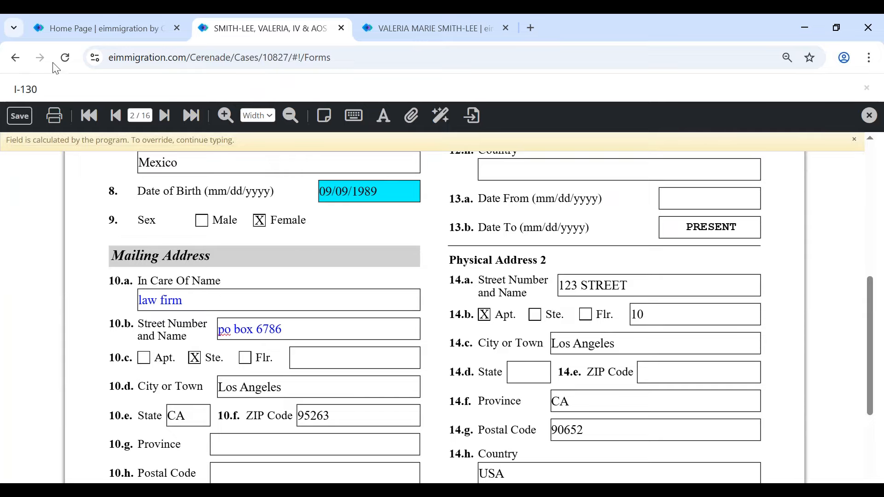
click(114, 116)
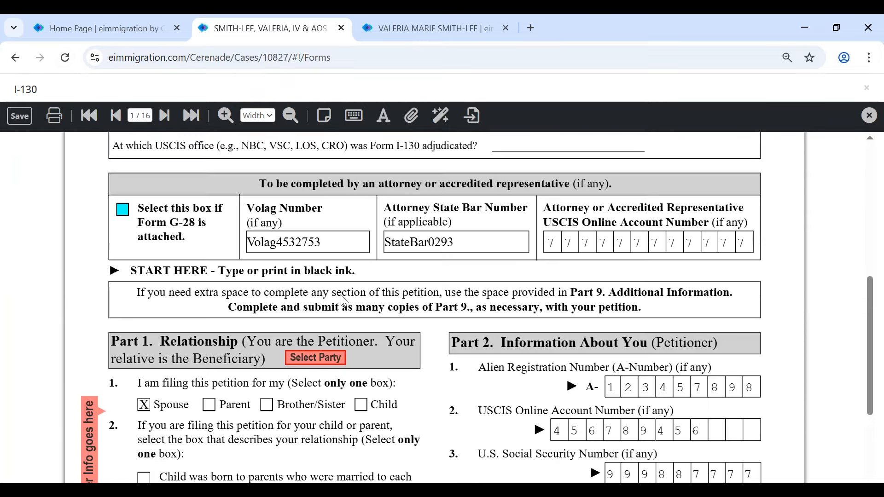
scroll(326, 346, down, 1)
scroll(326, 345, down, 3)
click(318, 221)
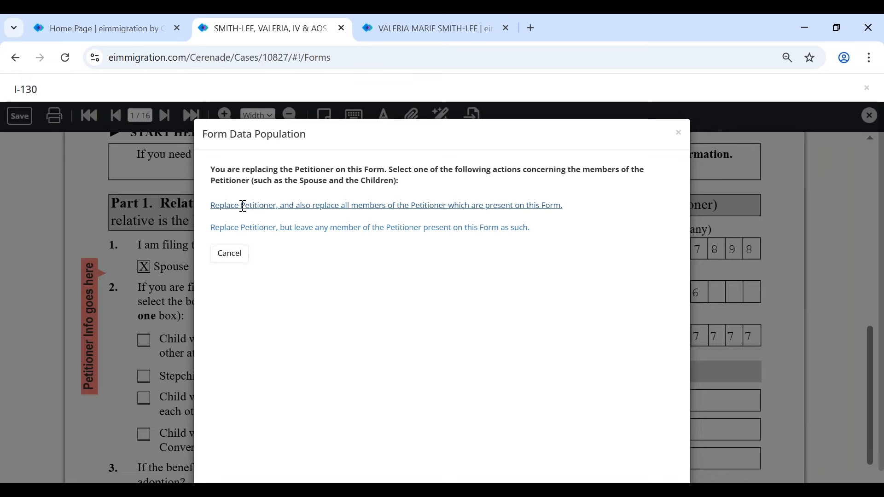
click(243, 206)
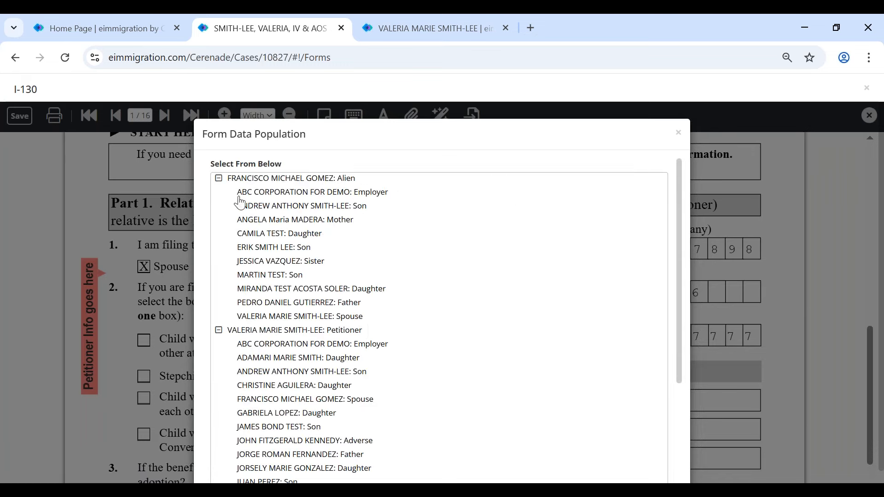
click(244, 333)
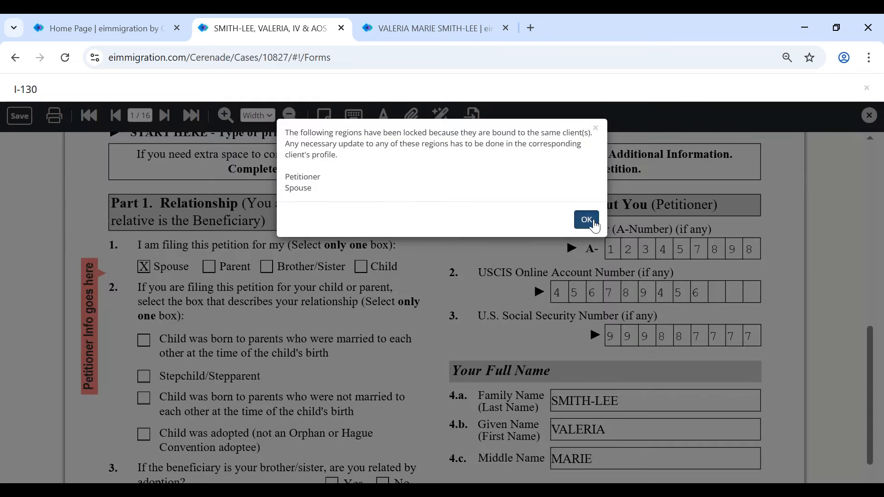
click(588, 220)
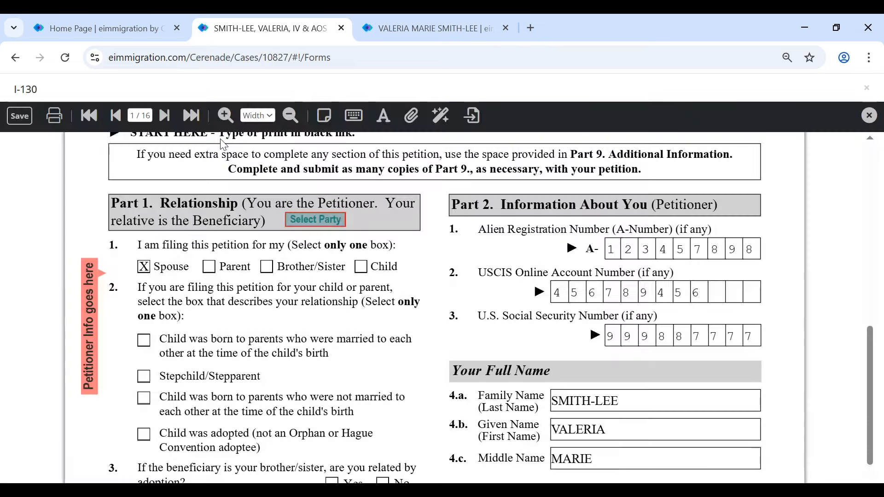
click(163, 118)
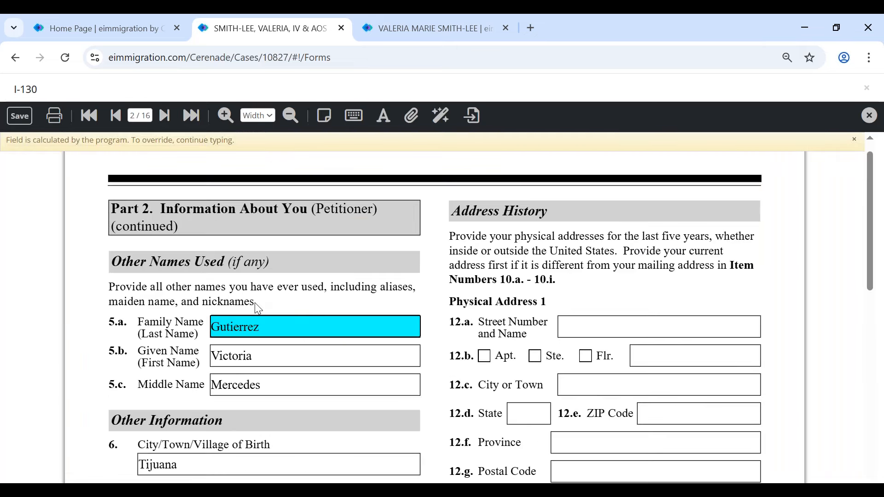
scroll(256, 309, down, 6)
click(382, 264)
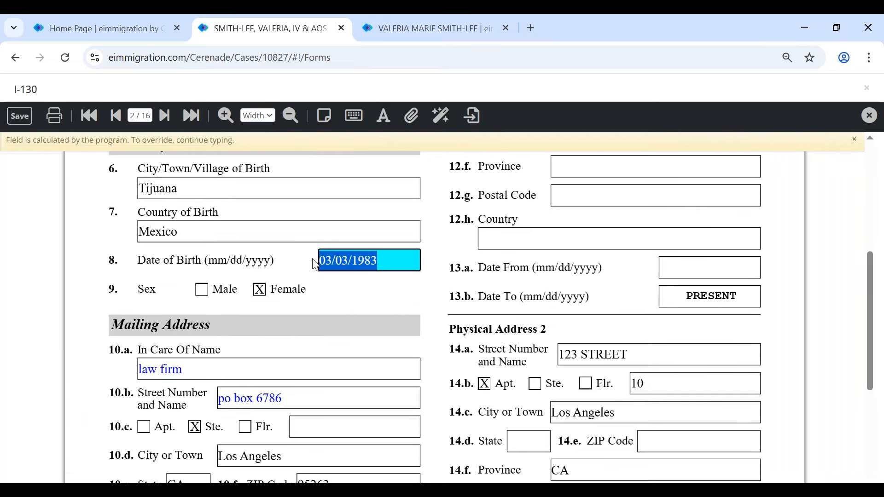
click(308, 395)
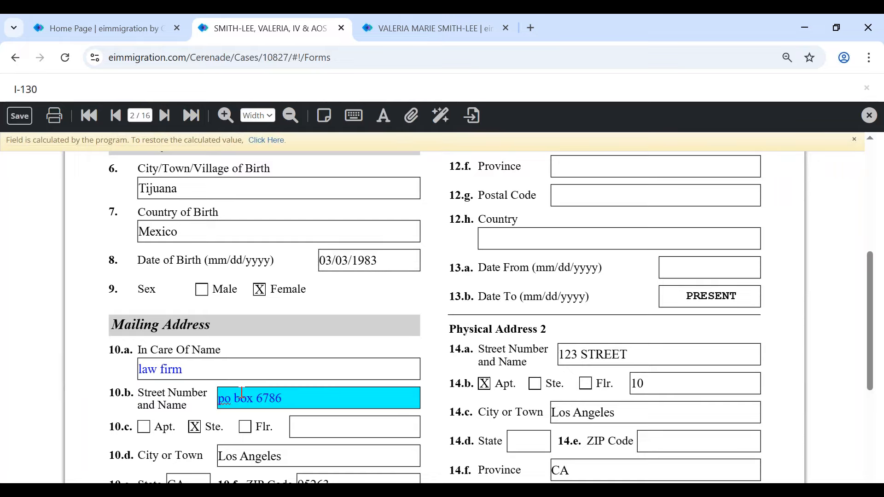
click(190, 377)
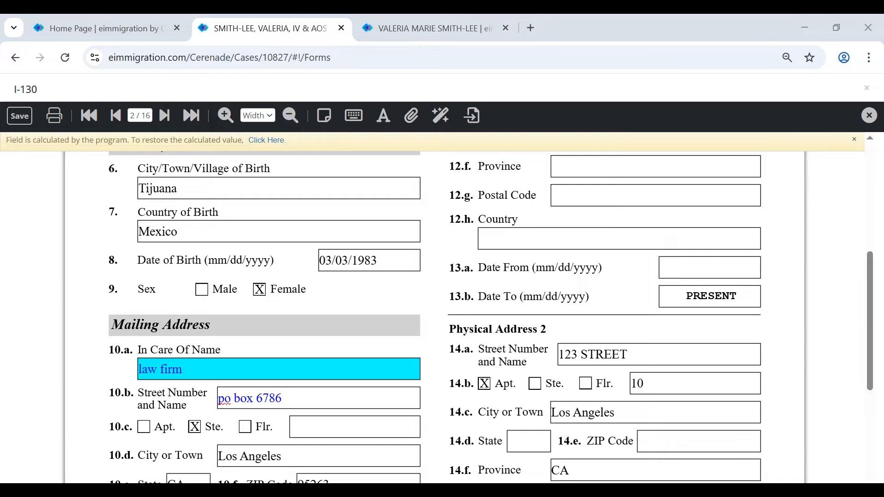
click(421, 294)
click(324, 119)
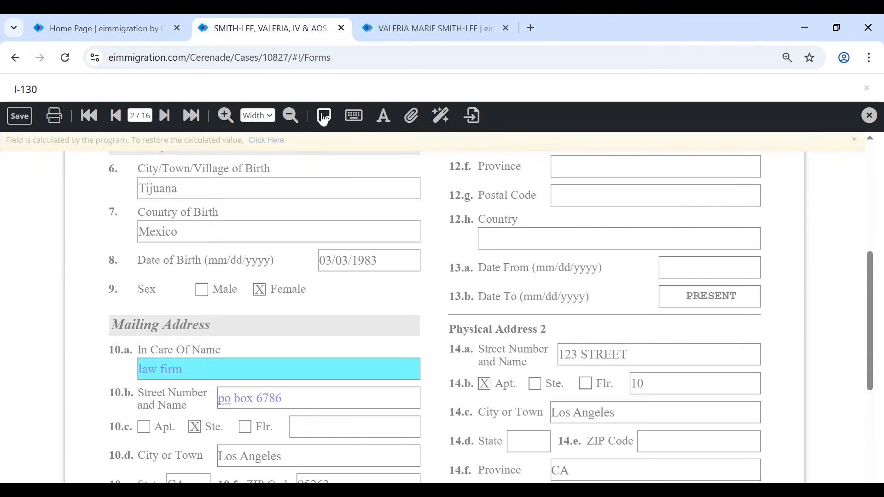
- Add a sticky note reading 'Please confirm DOB' by Date of Birth, moving and widening it to one line
click(434, 248)
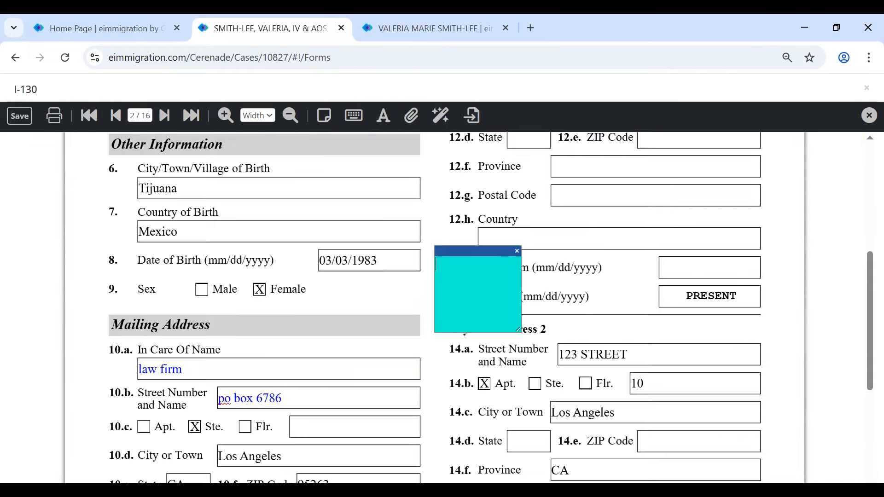
text(test)
drag(461, 264, 394, 258)
text(Please confirm DOB)
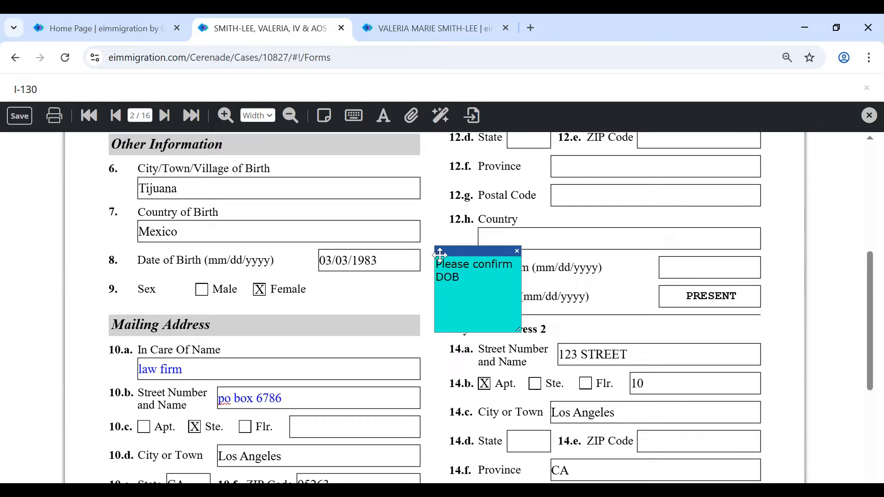
drag(443, 251, 437, 241)
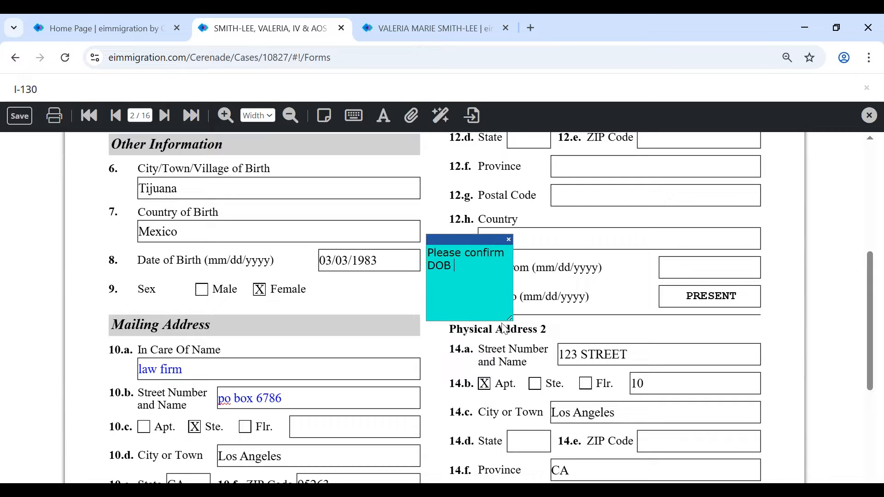
drag(510, 318, 660, 314)
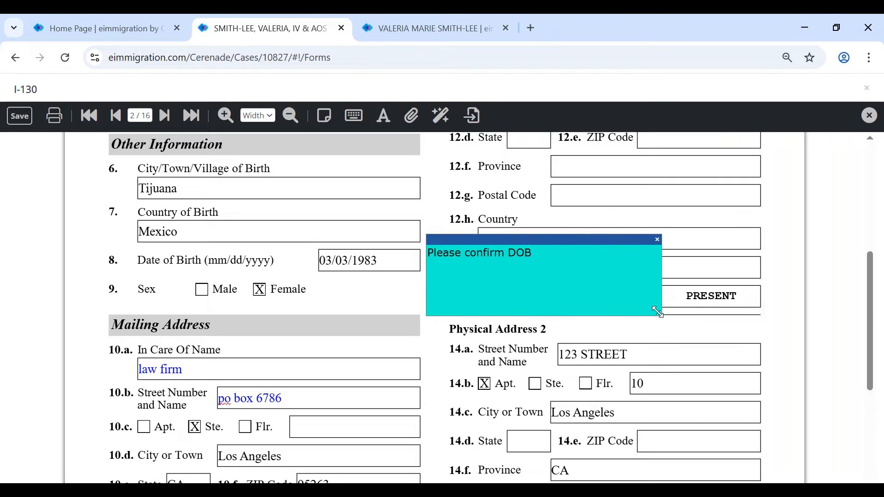
- Add a second sticky note reading 'test' beside item 12.h
click(326, 118)
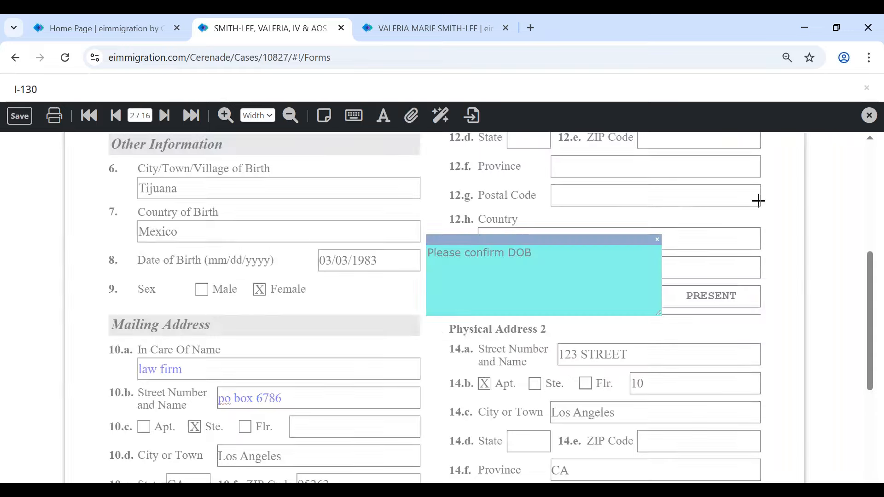
click(758, 201)
text(tesd)
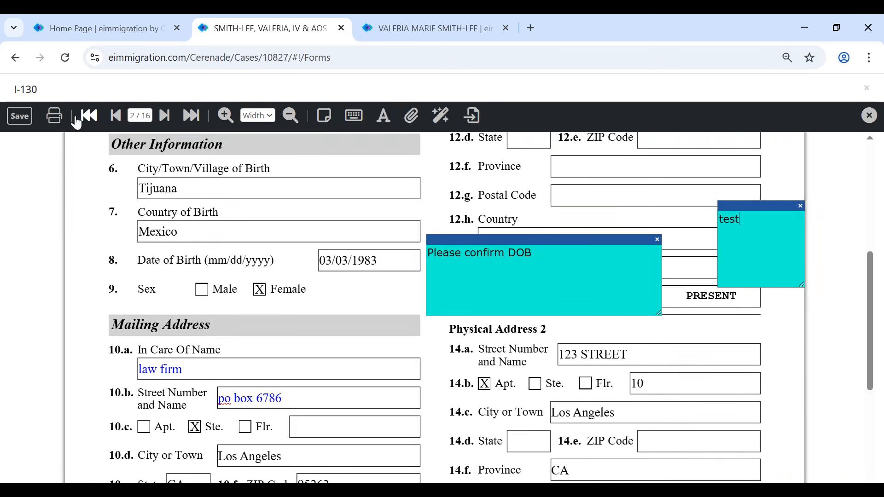
- In the Print settings, untick sticky notes, then cancel without printing
click(54, 116)
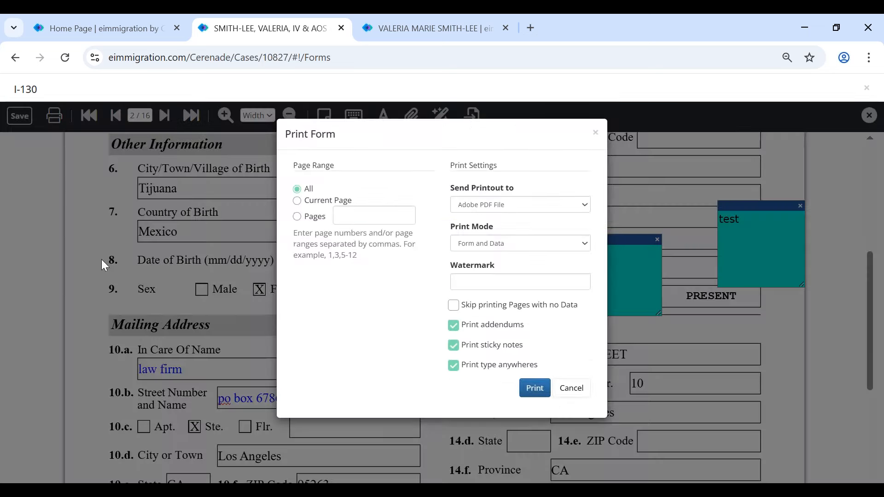
click(515, 351)
mouse_move(524, 348)
mouse_down()
mouse_move(463, 349)
mouse_move(534, 357)
mouse_up()
click(571, 391)
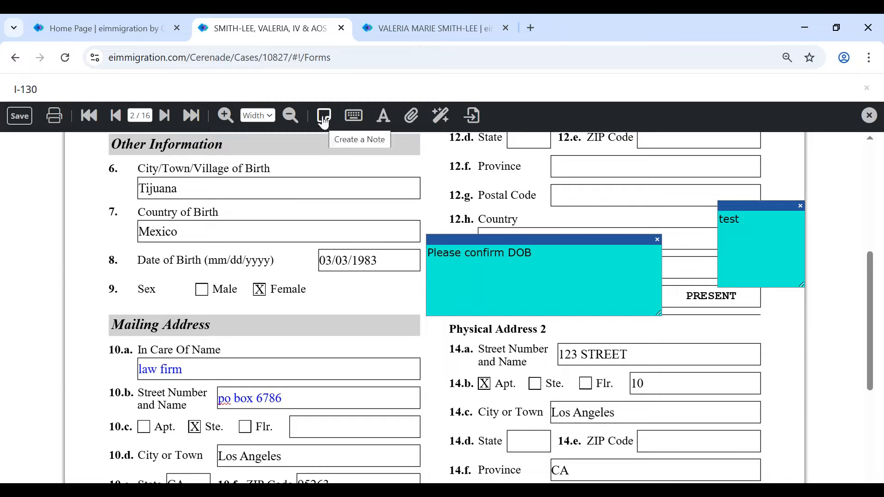
- Place free text 'sdfsgfdfgdfgdfgdf' on page 2 and position it below item 13.b
click(354, 116)
scroll(292, 306, down, 5)
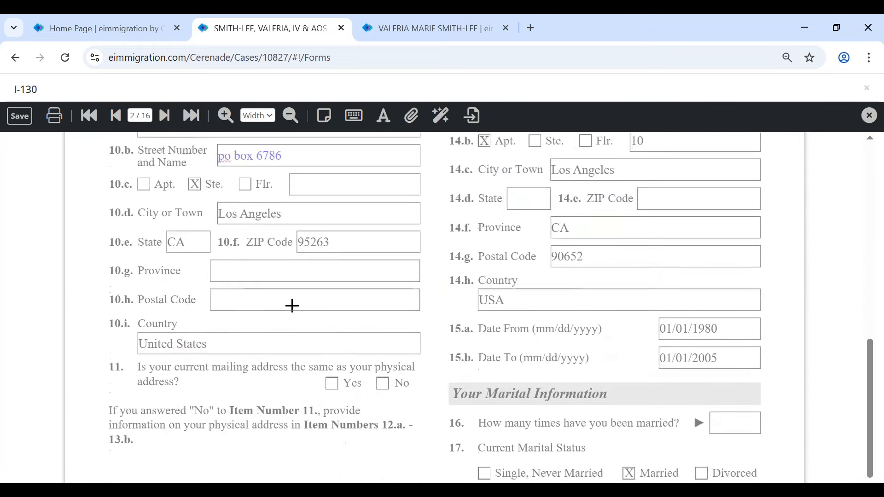
click(261, 239)
text(sdfsgfdfgdfgdfgdf)
drag(292, 235, 132, 383)
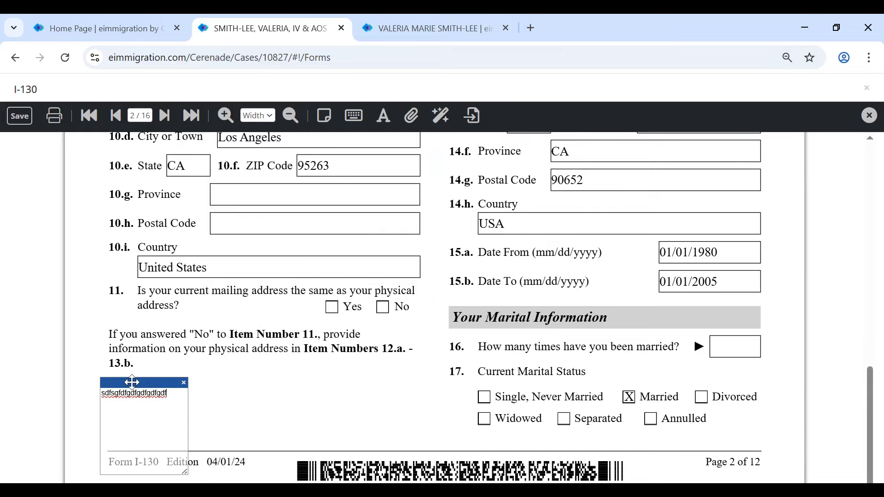
click(232, 403)
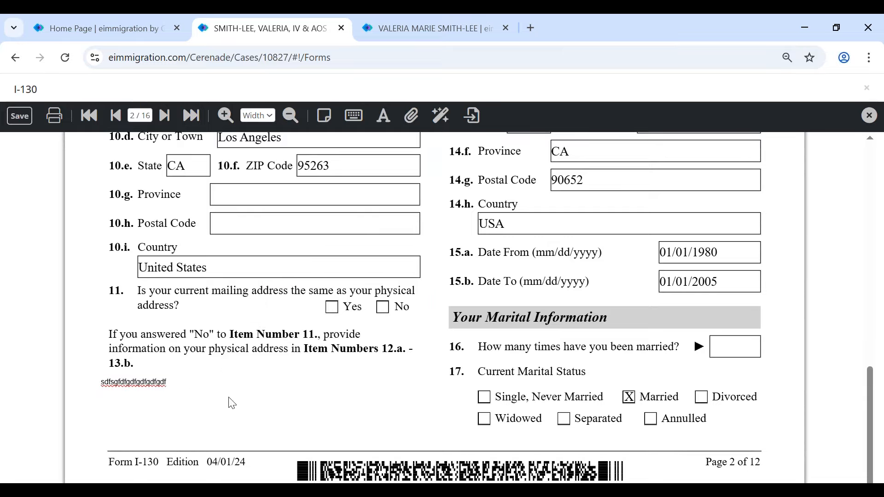
click(159, 383)
drag(164, 374, 191, 396)
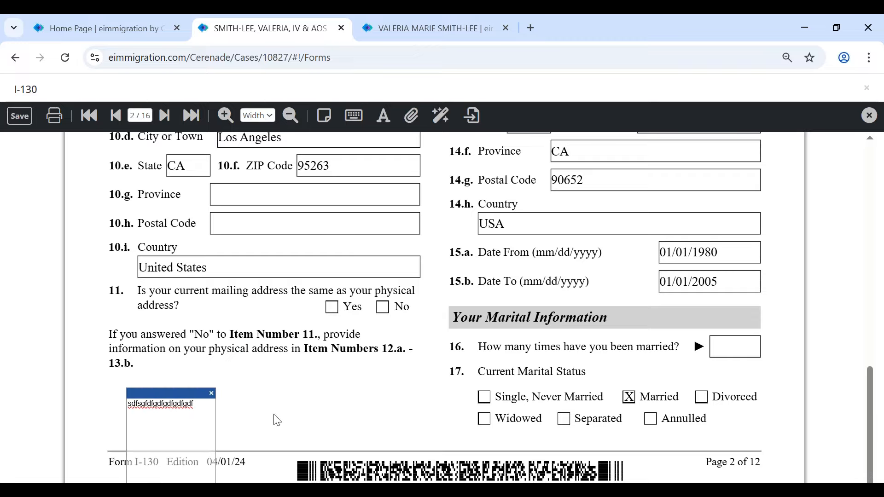
click(285, 420)
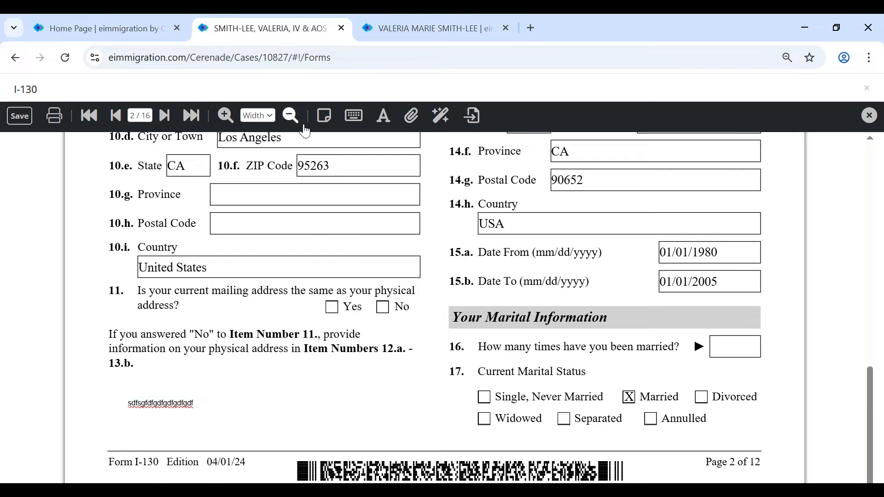
- Add a second free text 'sdfsgdfgdf' beside the 10.f ZIP Code value
click(353, 115)
click(206, 205)
text(sdfsgdfgdf)
drag(232, 201, 357, 162)
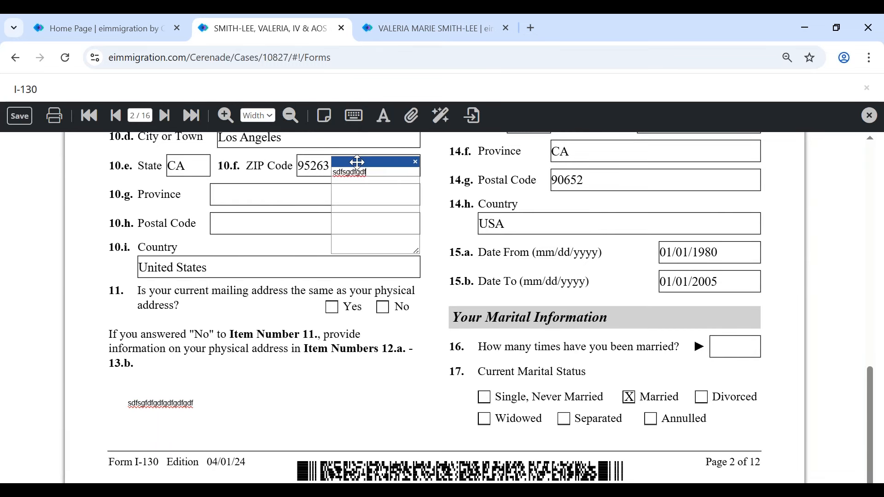
click(272, 273)
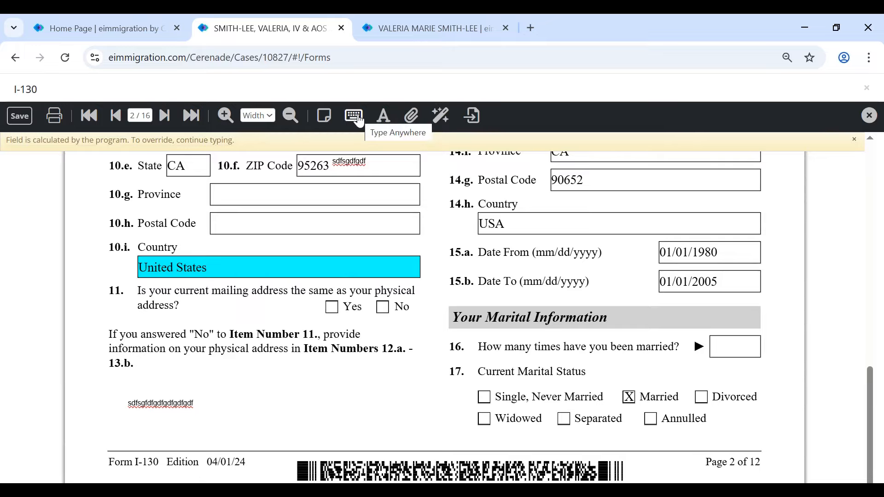
- In the Print settings, exclude sticky notes and free-placed text, then cancel without printing
click(54, 119)
click(504, 350)
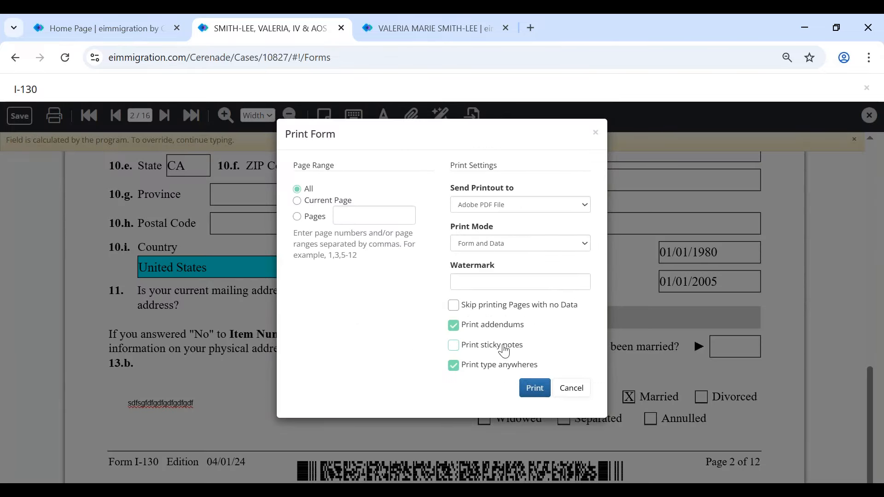
click(496, 368)
click(572, 389)
scroll(422, 355, up, 6)
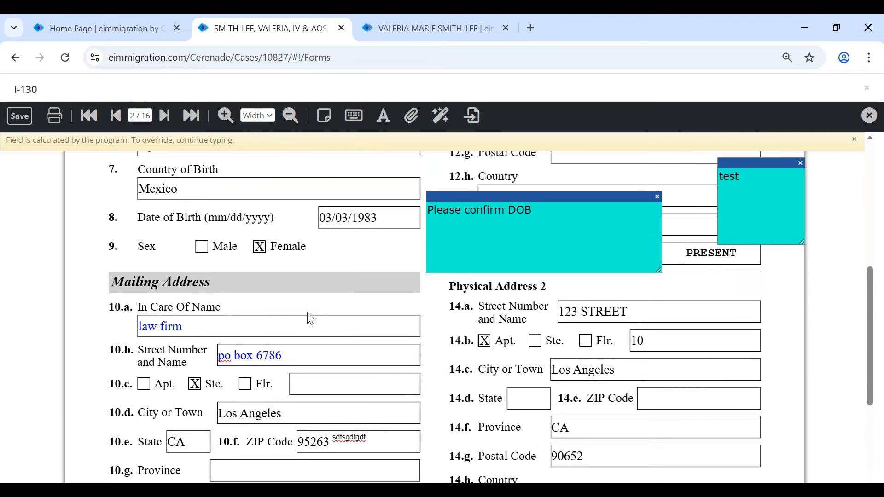
- Override the 10.b street address, then restore it and In Care Of Name to their calculated values
click(293, 356)
text(xdsfdgdfg)
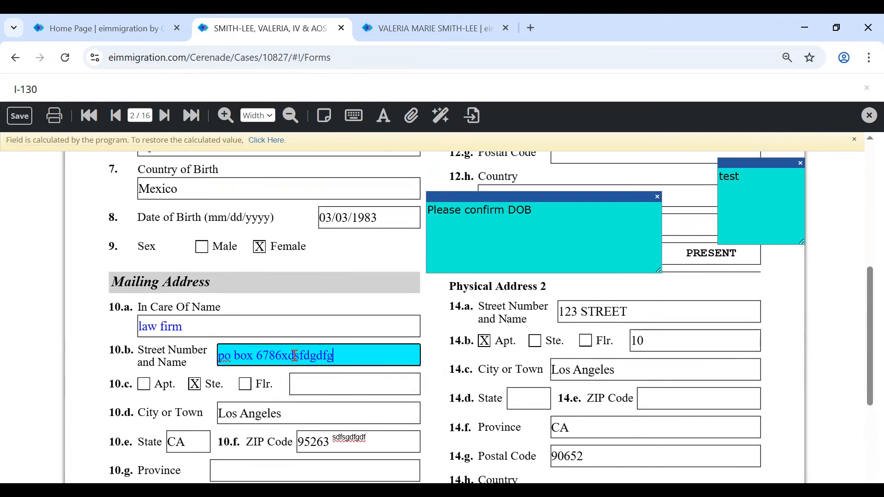
text(dgdfgdfgdfg)
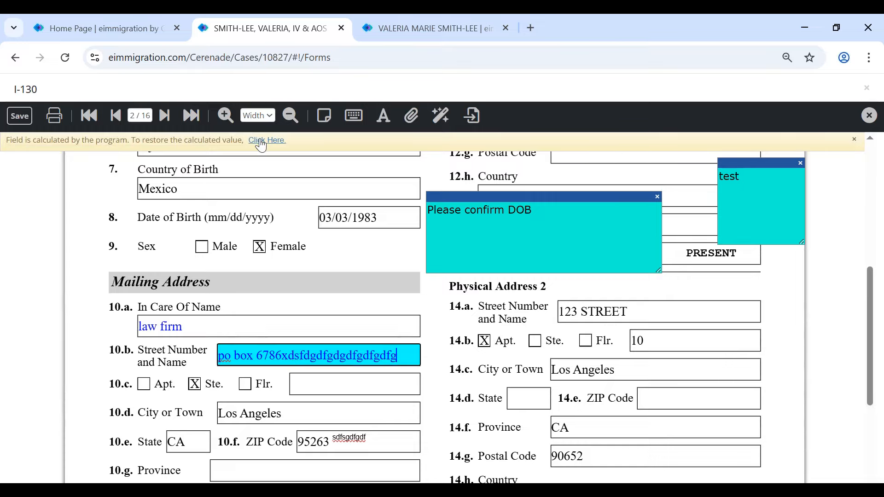
click(261, 146)
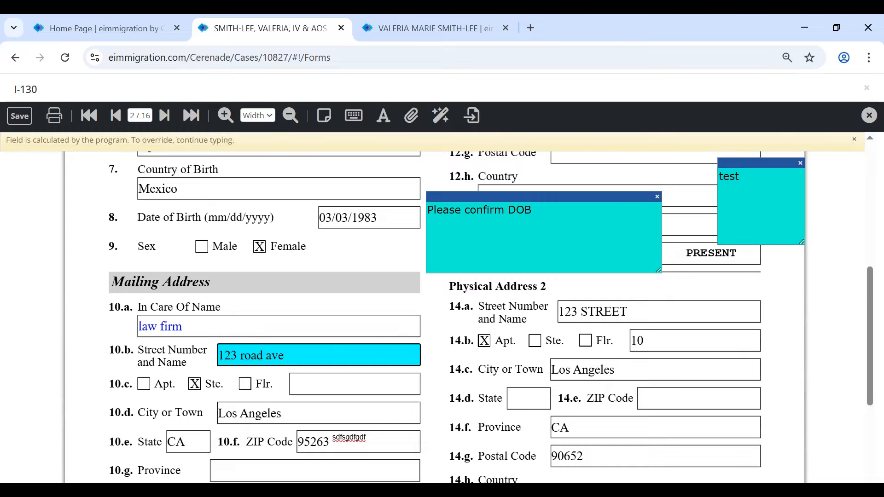
click(165, 327)
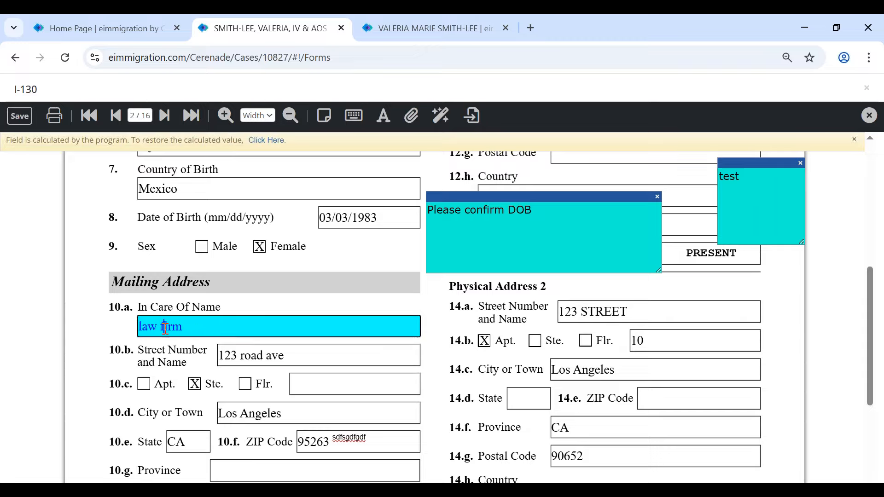
click(266, 140)
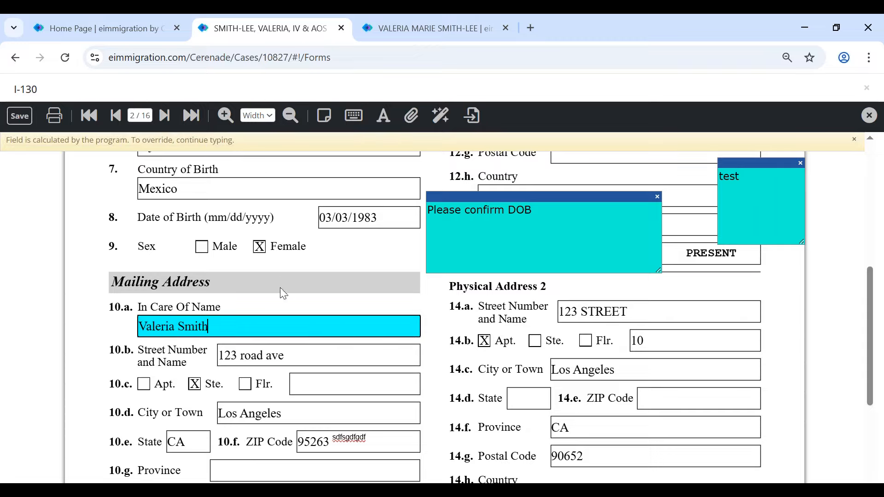
- Restore Country of Birth to the calculated Mexico, then append extra characters to the 10.b street address
click(271, 191)
text(dfgdfgdfgdf)
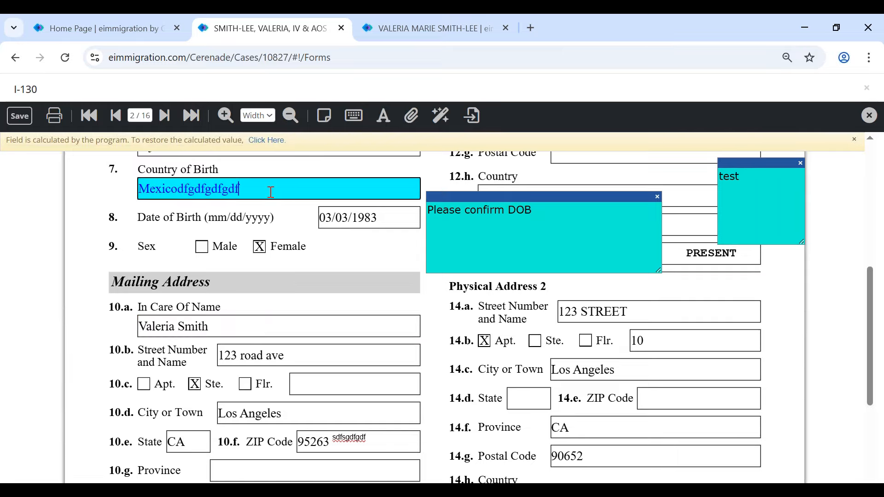
click(264, 141)
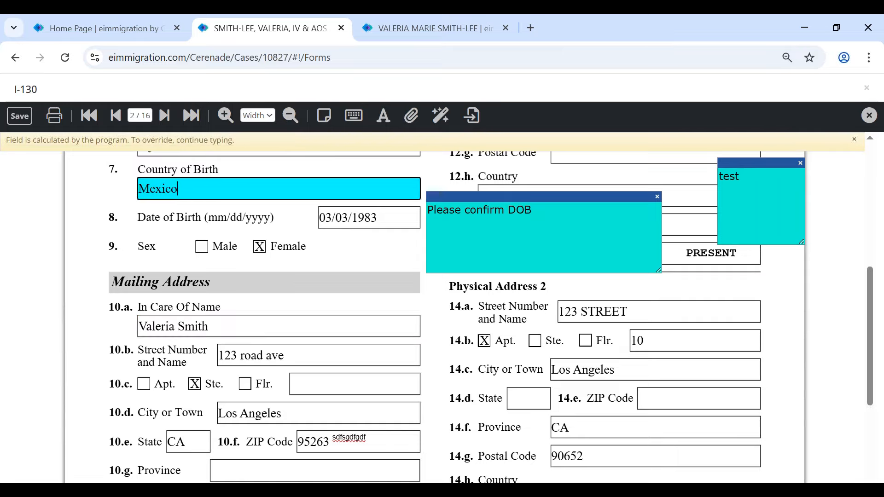
click(298, 354)
text(dfgd)
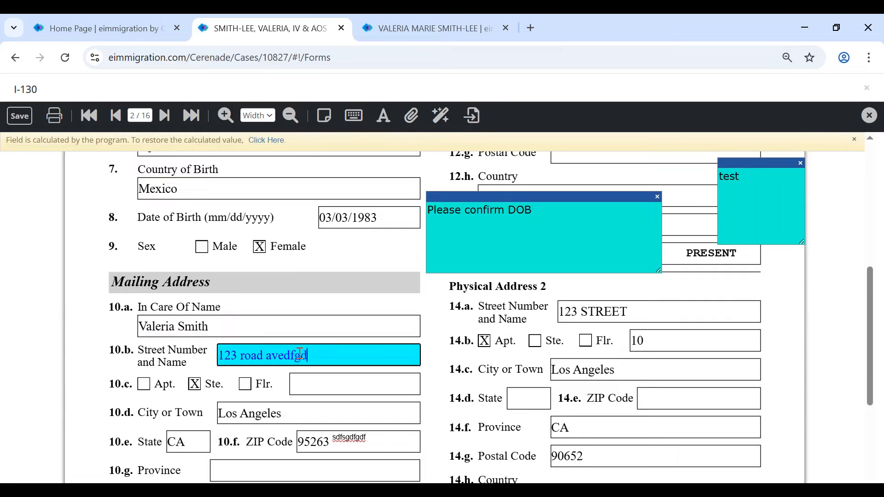
text(fgdfgdfgdfgdfgdfgdfgdf)
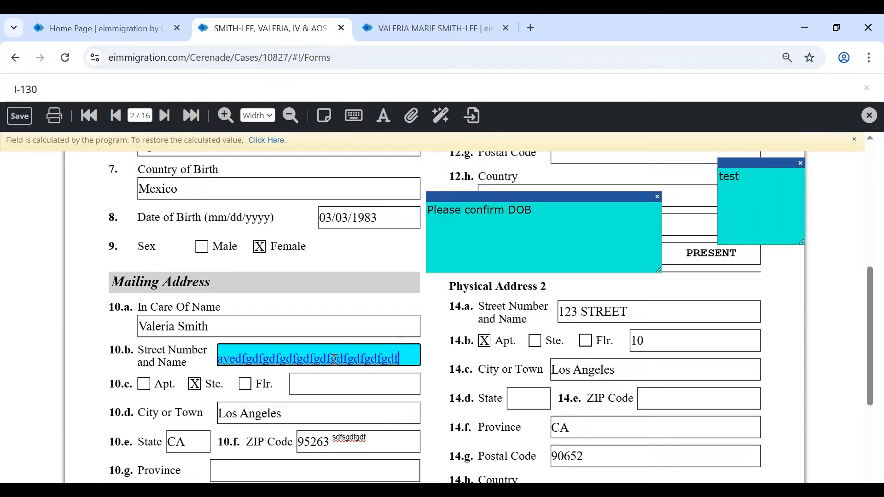
- Set the 10.b street field's font size to 7
click(383, 119)
click(476, 181)
click(472, 220)
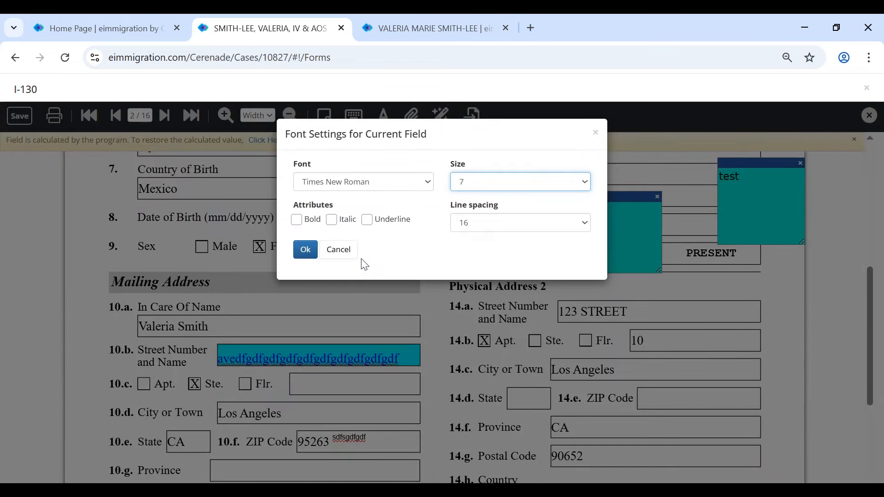
click(294, 253)
click(304, 251)
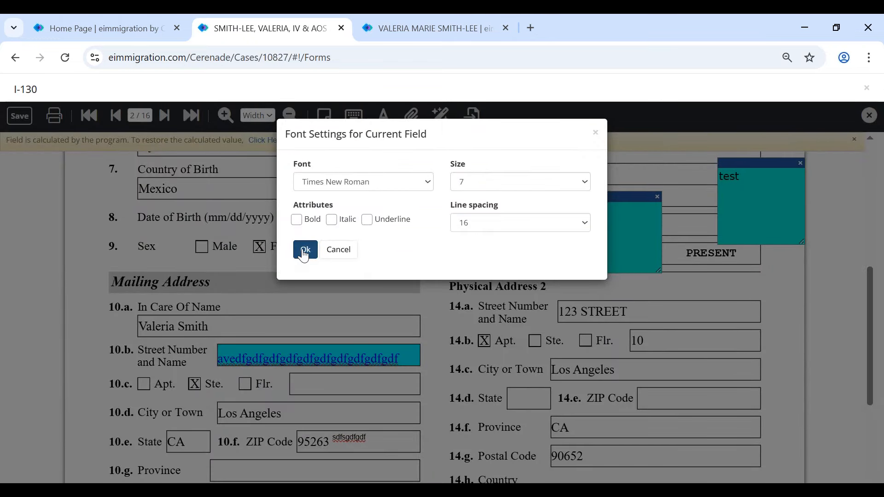
- Append more characters to the 10.b street field and go to the form's last page, 16 of 16
click(375, 356)
text(dfgdfgdfgdfgdfgd)
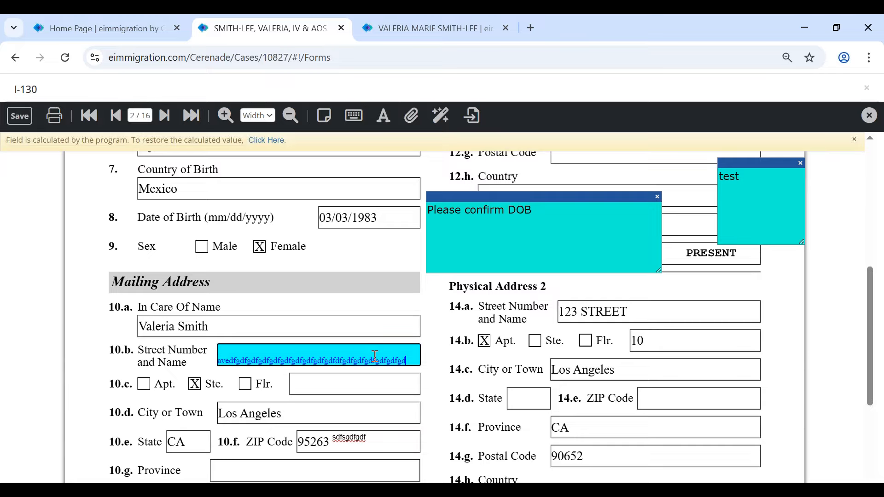
click(192, 115)
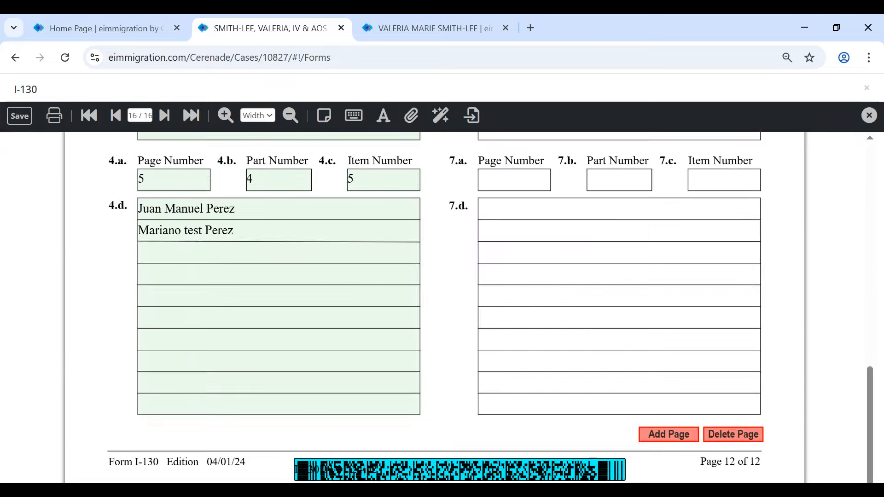
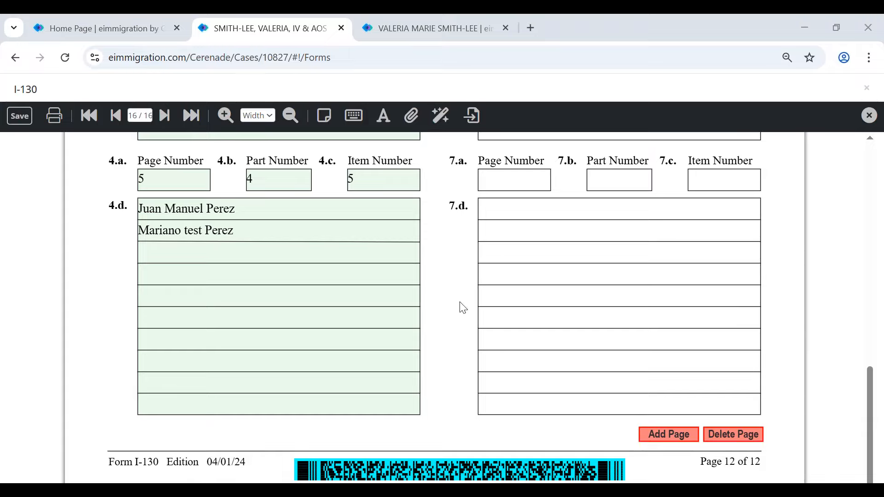
- In the addendum entry list, uncheck the second SONY, CEO employment and the petitioner's other names
scroll(449, 276, up, 10)
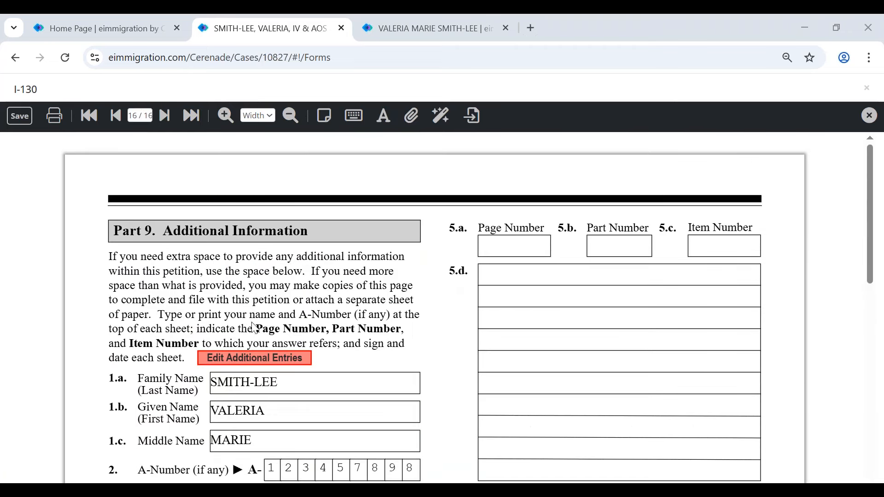
scroll(240, 362, down, 3)
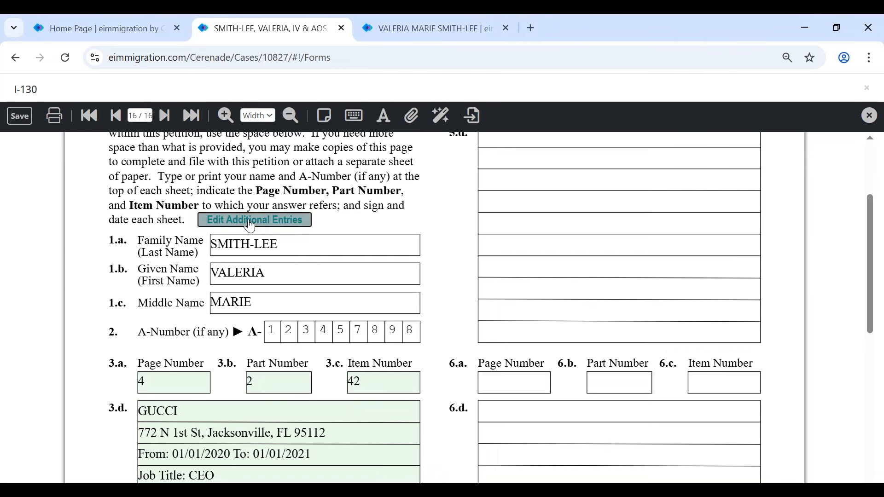
click(250, 221)
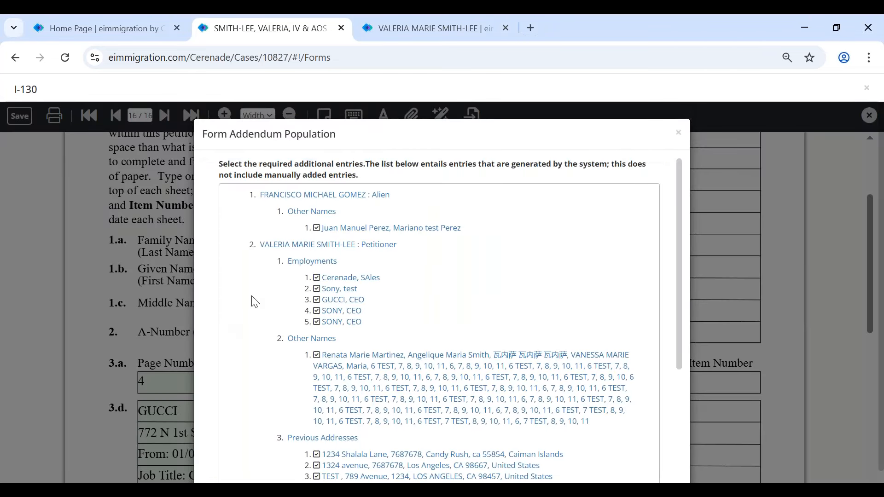
scroll(255, 302, down, 3)
click(316, 184)
click(316, 217)
- Uncheck previous addresses 13, 14 and 15 from the addendum
scroll(312, 456, down, 1)
click(317, 443)
click(316, 432)
click(316, 421)
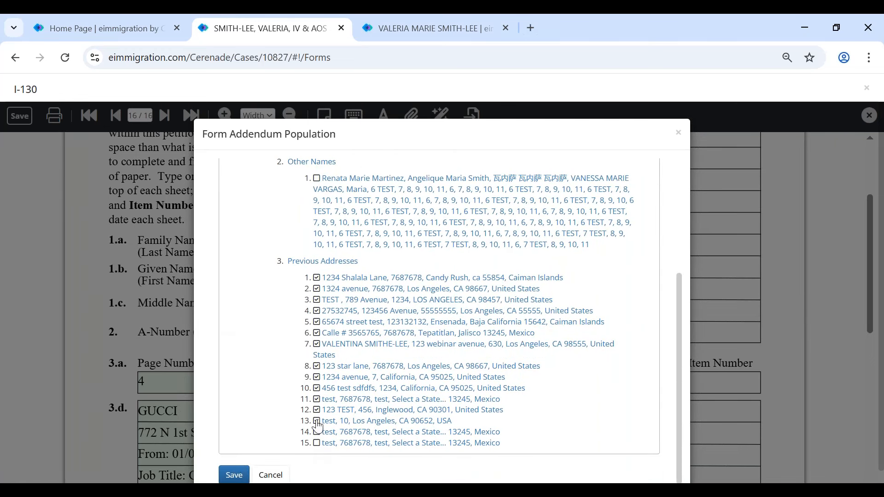
click(239, 475)
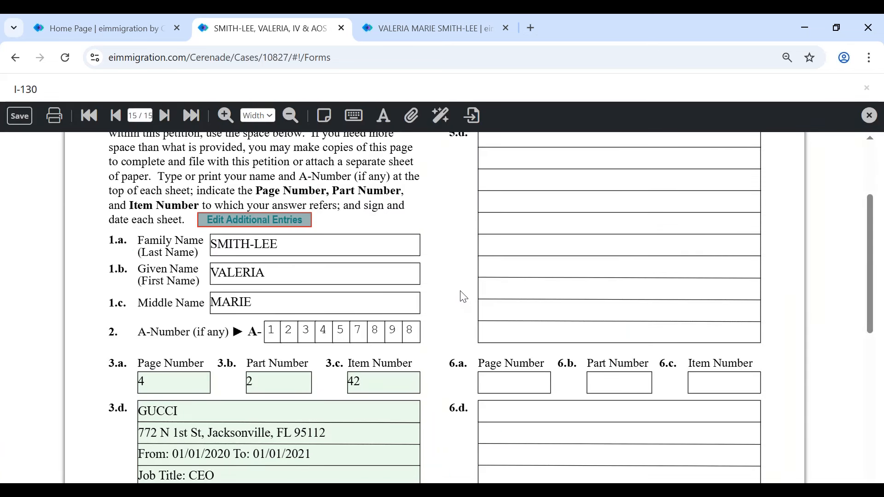
scroll(463, 297, up, 3)
scroll(462, 299, down, 7)
scroll(463, 299, down, 3)
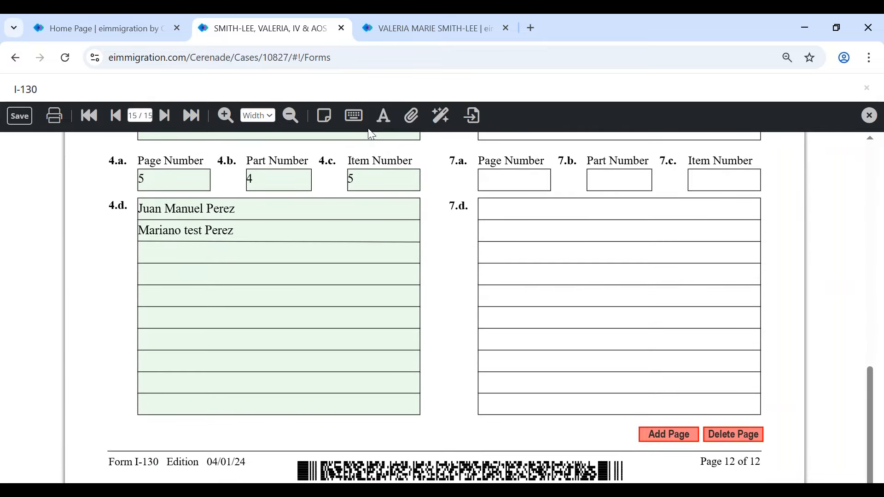
scroll(302, 245, up, 15)
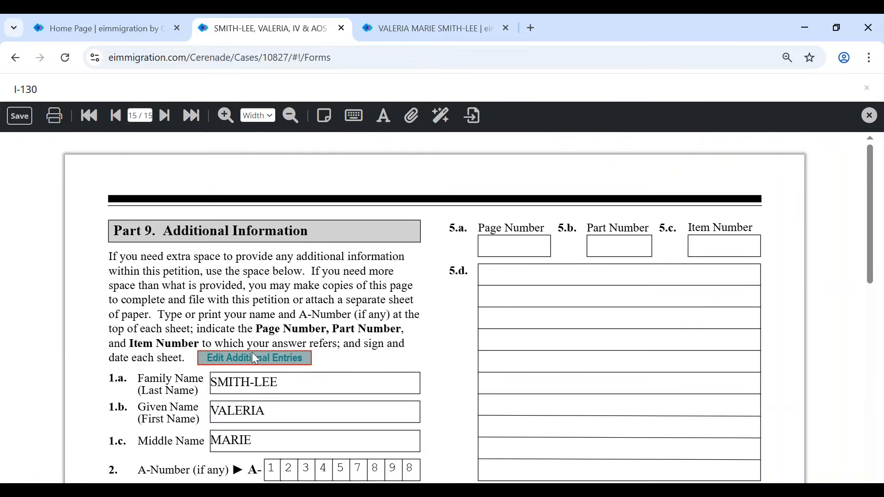
click(254, 358)
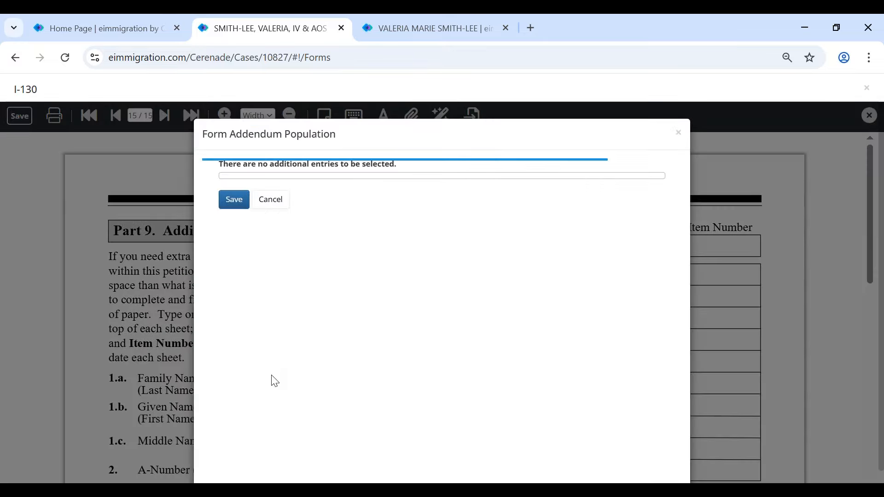
scroll(274, 382, down, 5)
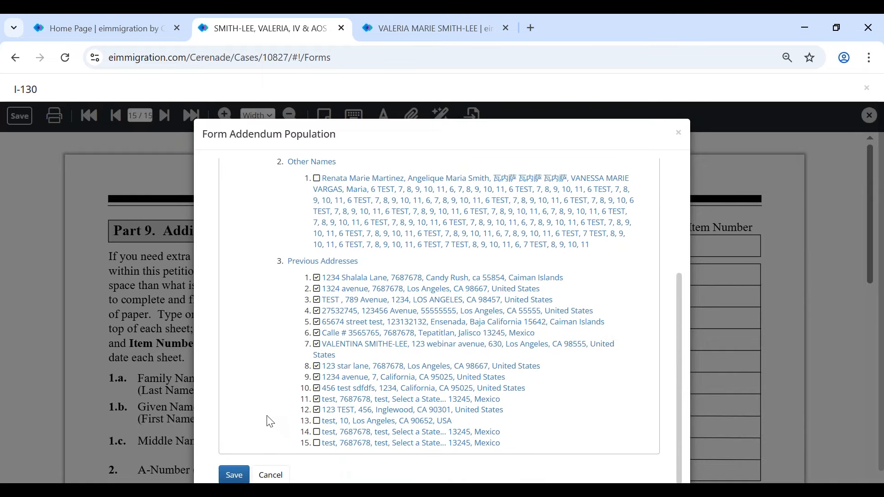
click(239, 476)
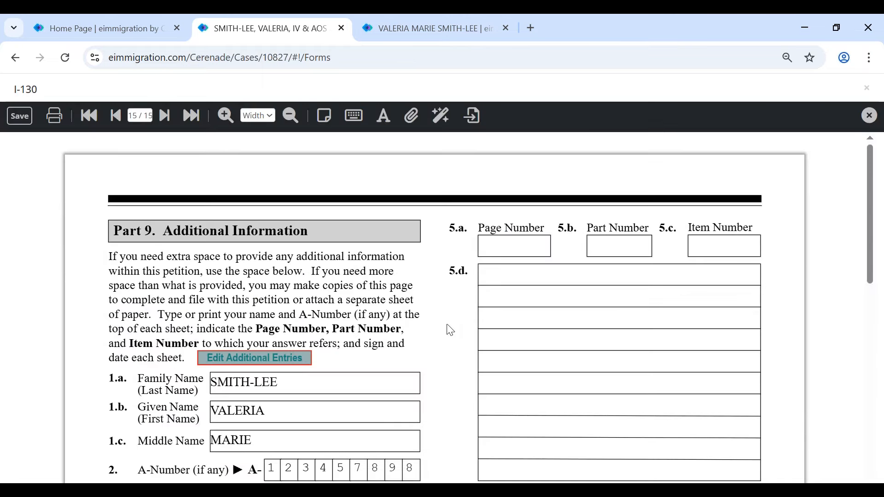
scroll(460, 335, down, 10)
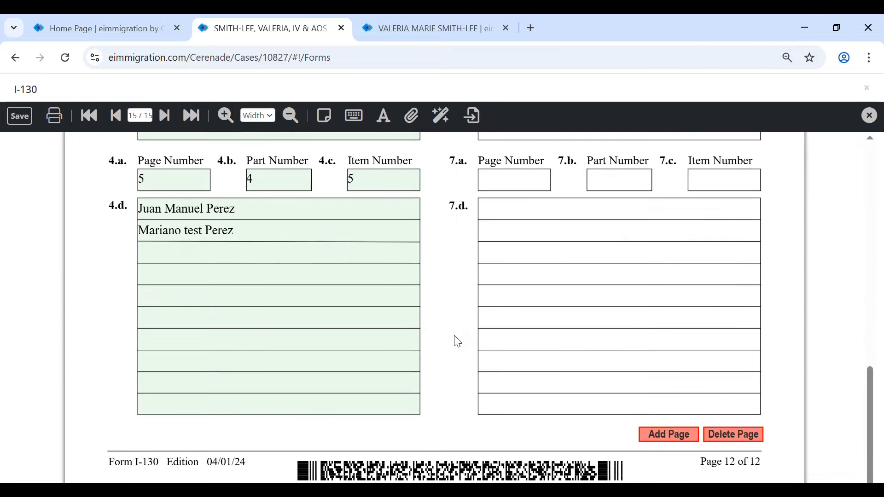
scroll(457, 342, up, 10)
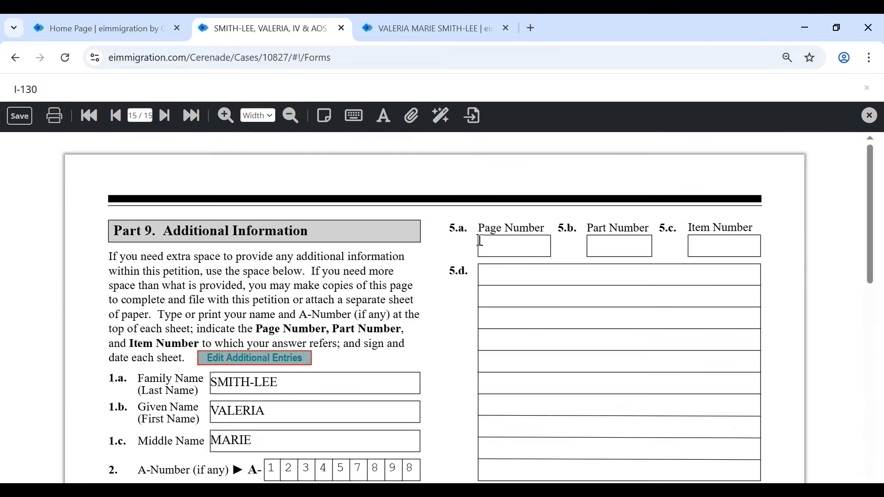
click(540, 245)
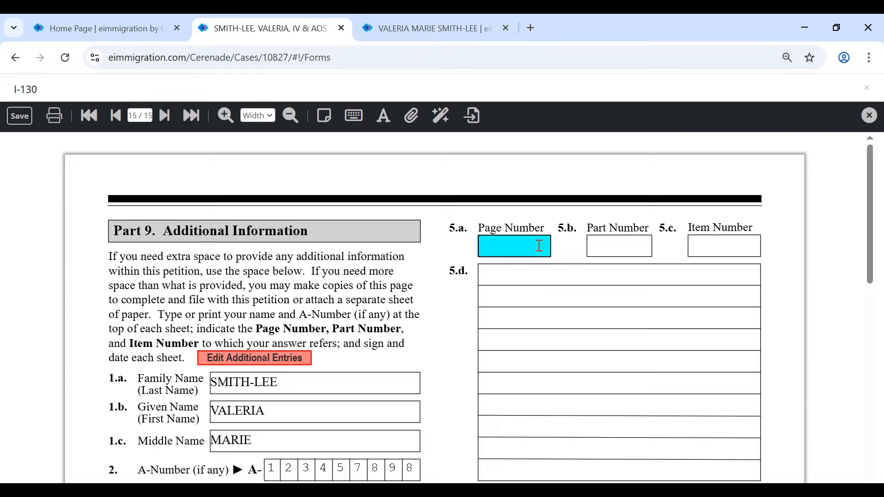
click(271, 360)
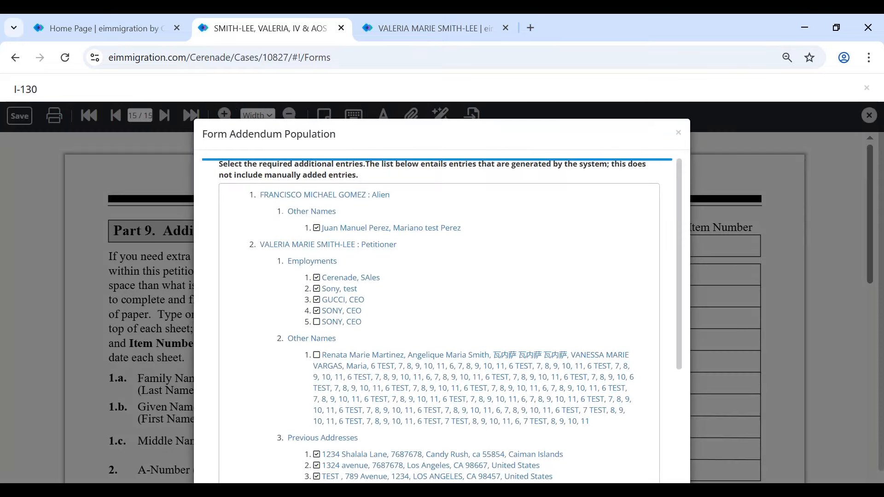
scroll(295, 405, down, 4)
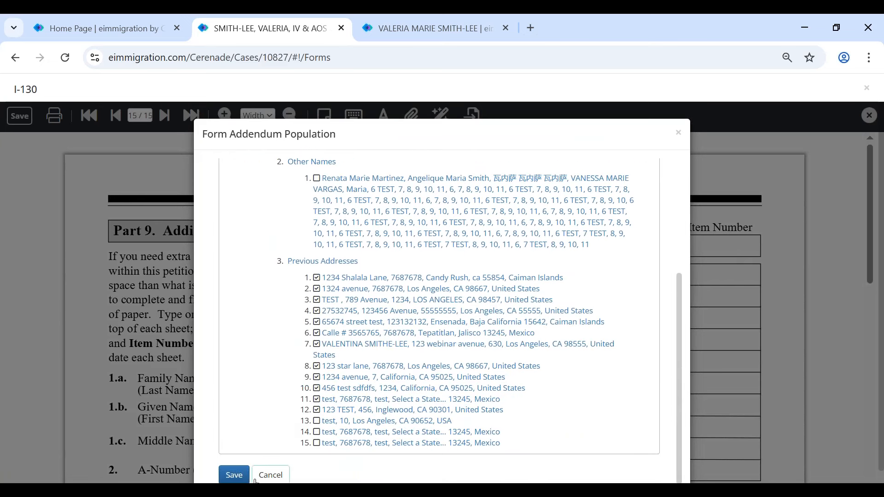
click(236, 473)
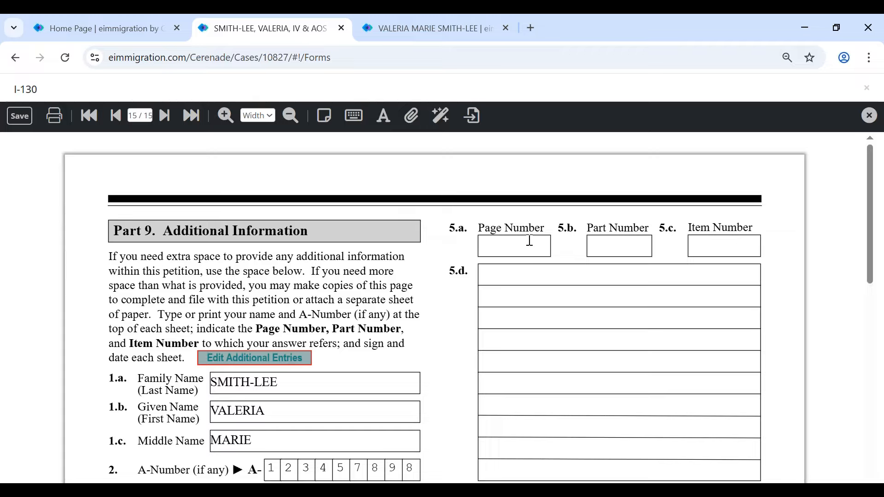
scroll(612, 289, down, 1)
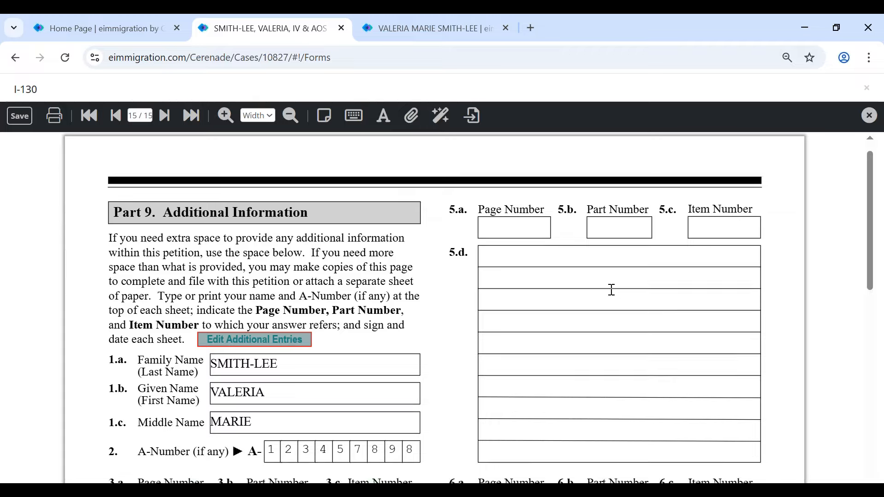
scroll(611, 289, down, 8)
scroll(605, 297, down, 5)
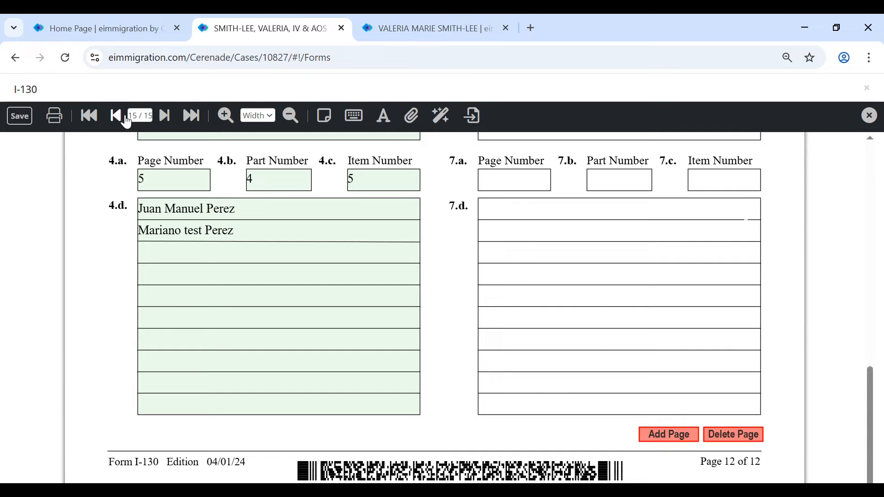
- Page back through pages 12 and 11, then jump directly to page 2 of the I-130
click(116, 115)
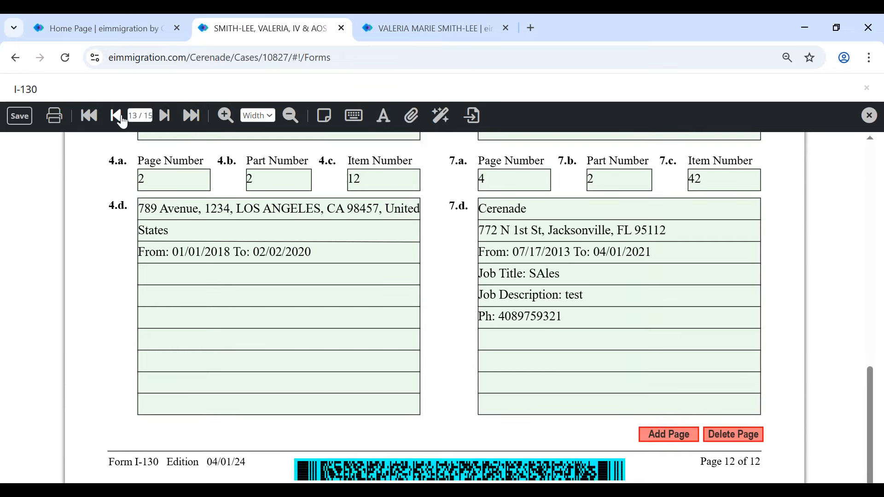
click(121, 120)
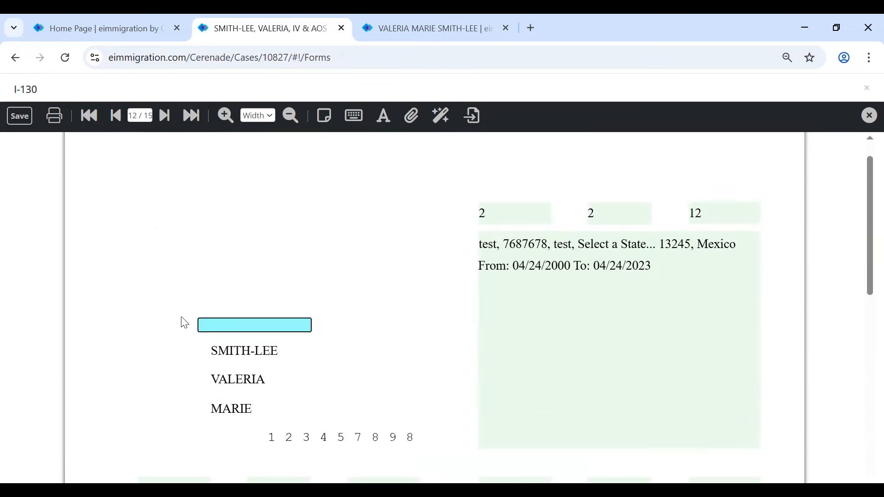
scroll(186, 333, down, 5)
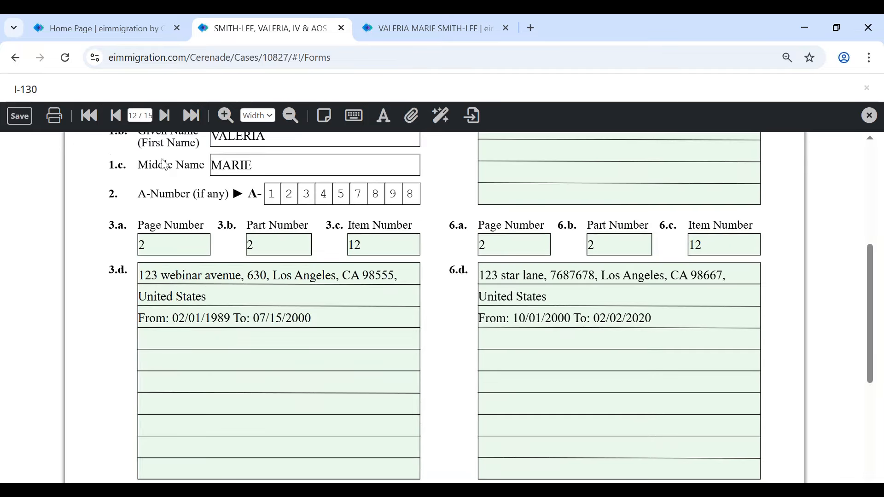
click(117, 120)
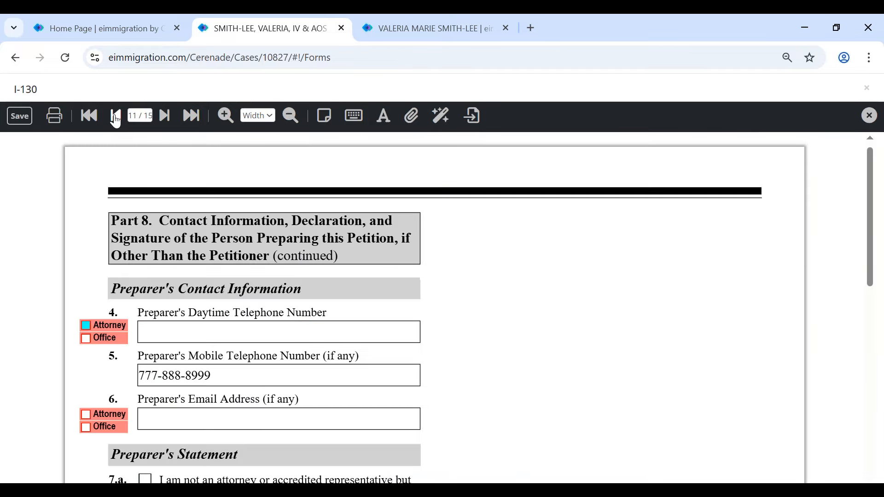
click(168, 121)
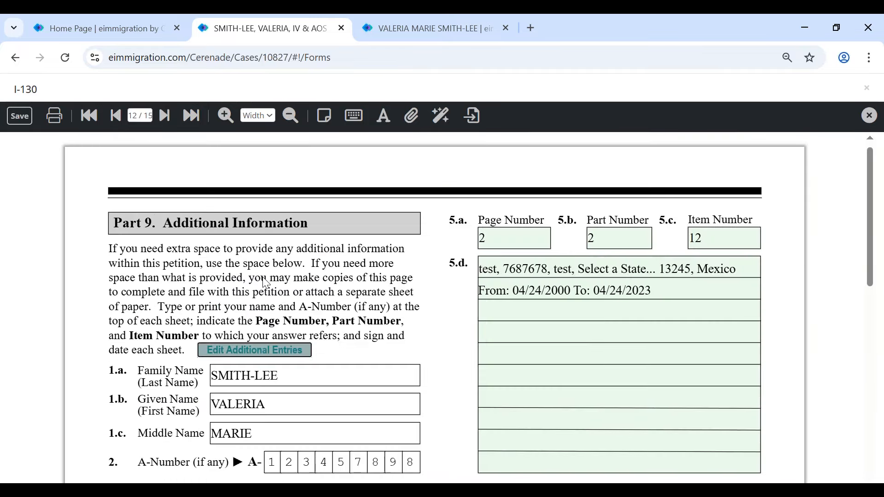
scroll(608, 251, down, 5)
drag(640, 244, 551, 244)
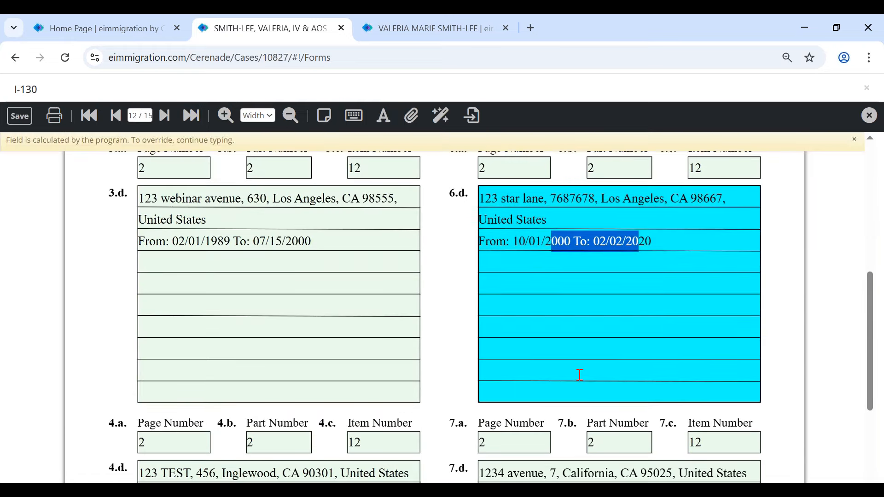
scroll(580, 375, down, 3)
drag(600, 357, 481, 321)
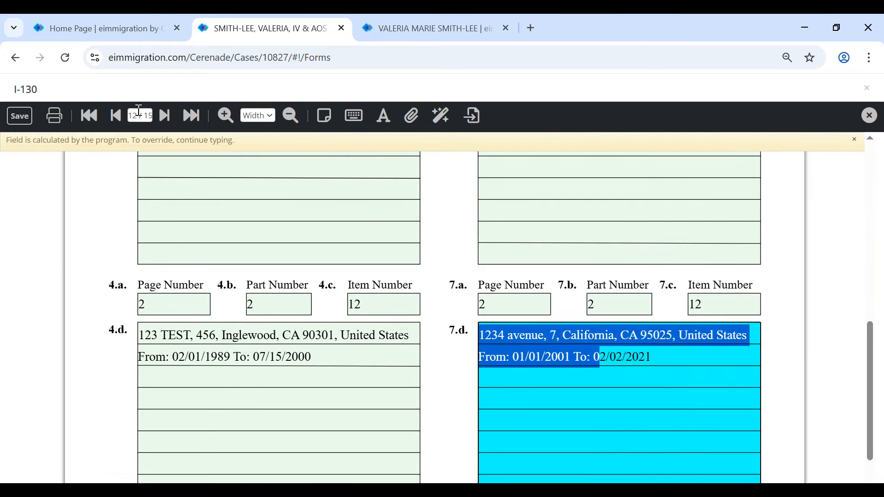
click(139, 114)
key(Return)
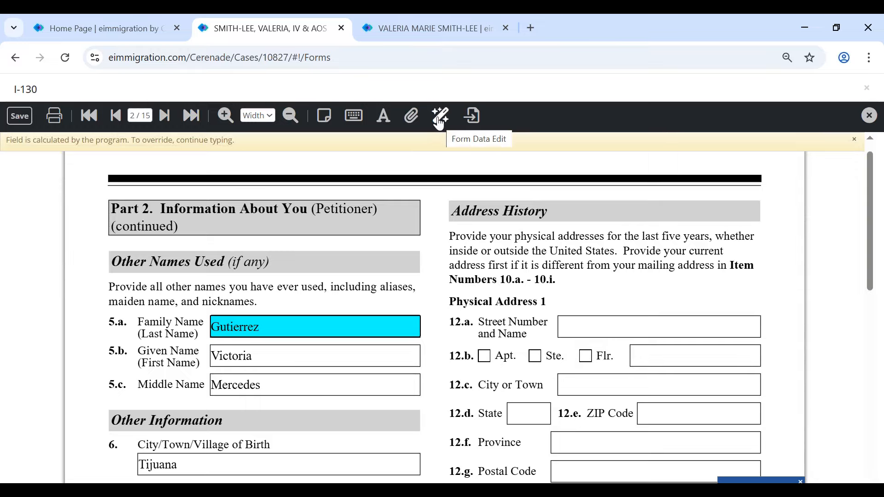
- Use Form Data Edit to replace every empty field with N/A
click(440, 121)
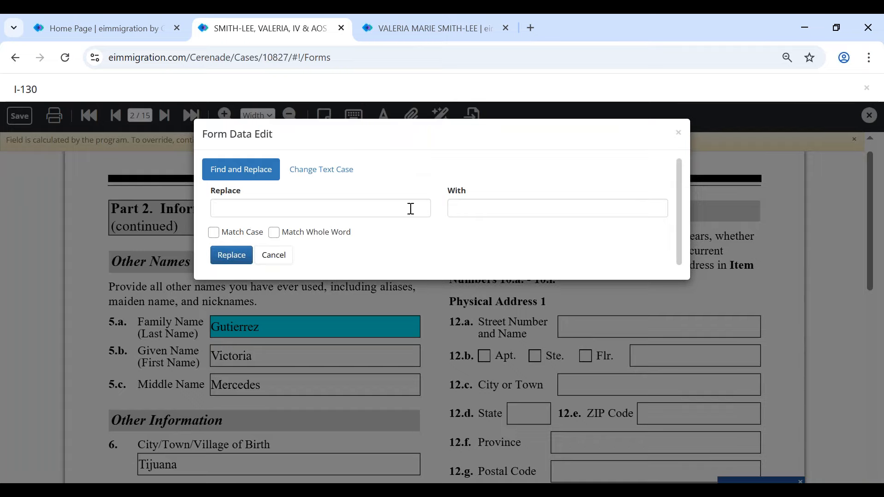
click(460, 208)
click(555, 244)
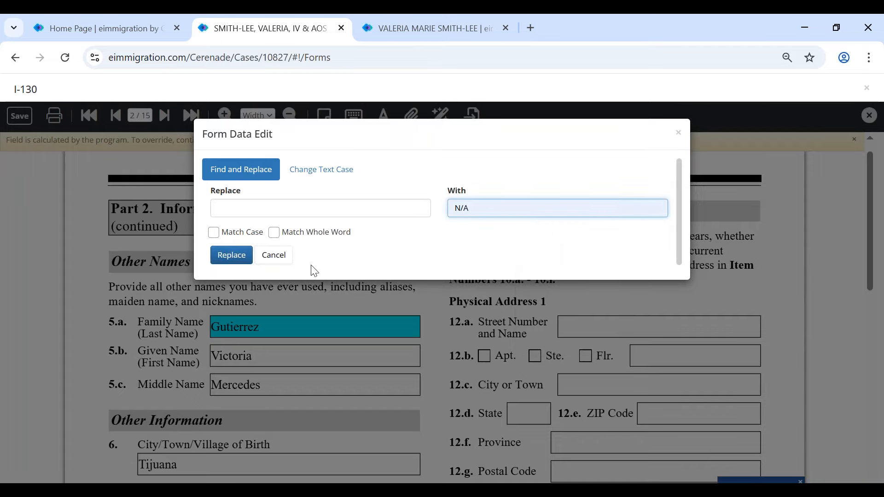
click(231, 254)
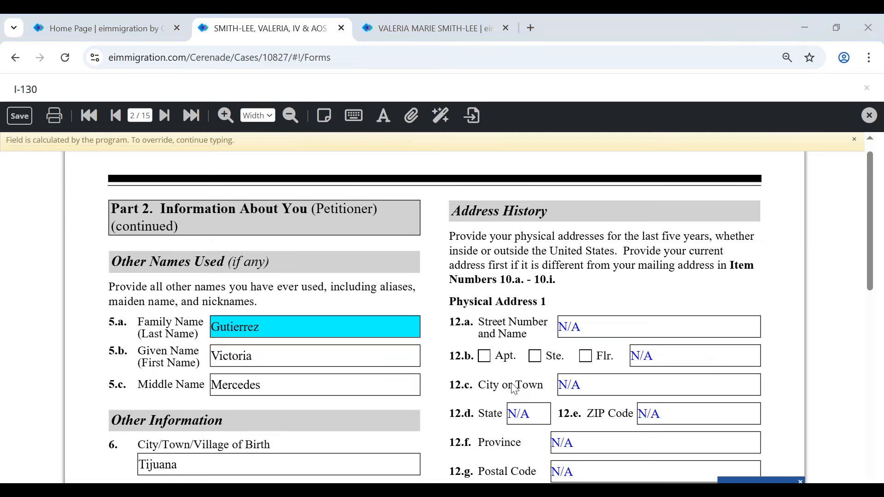
scroll(515, 389, down, 2)
scroll(588, 366, down, 10)
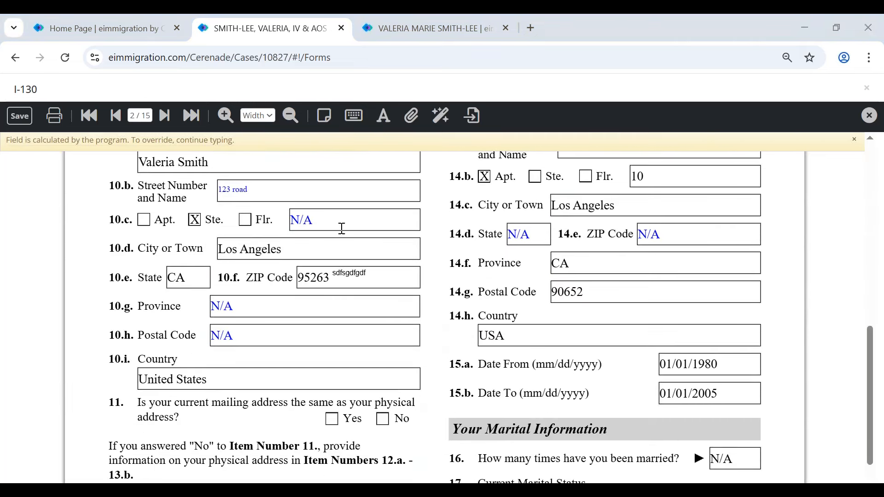
- Place the 'Please confirm DOB' note beside the date of birth and return to page 1
drag(312, 227, 301, 225)
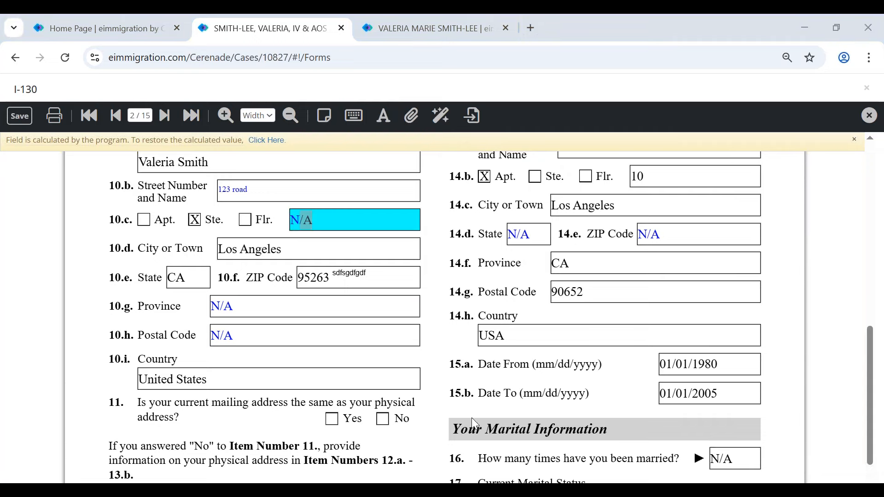
scroll(394, 357, up, 5)
scroll(470, 231, down, 2)
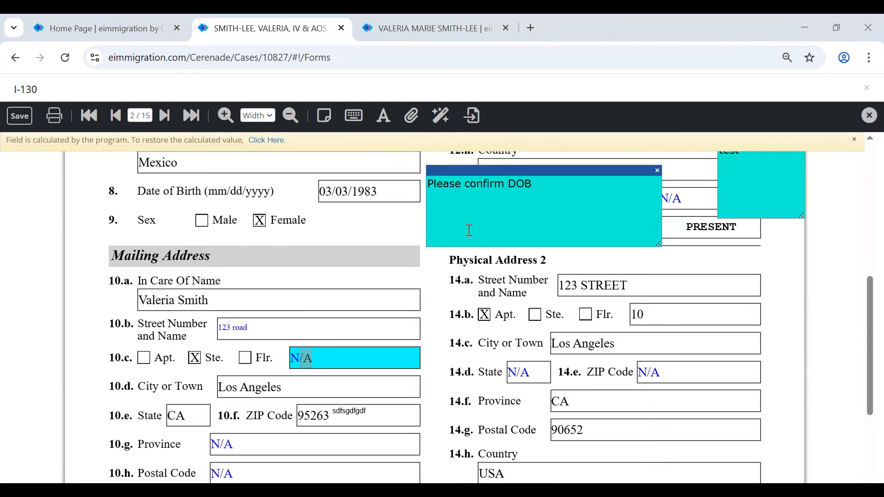
drag(500, 169, 499, 174)
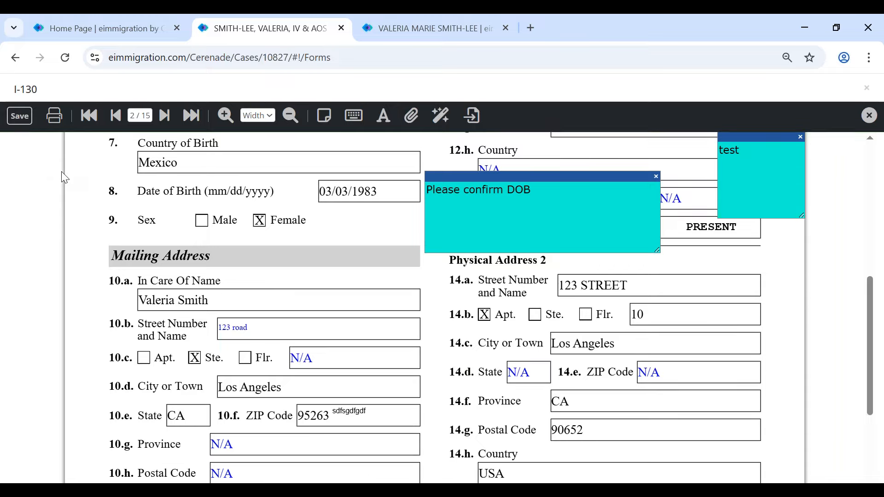
click(88, 116)
- Jump to page 5 of the I-130
scroll(115, 364, down, 5)
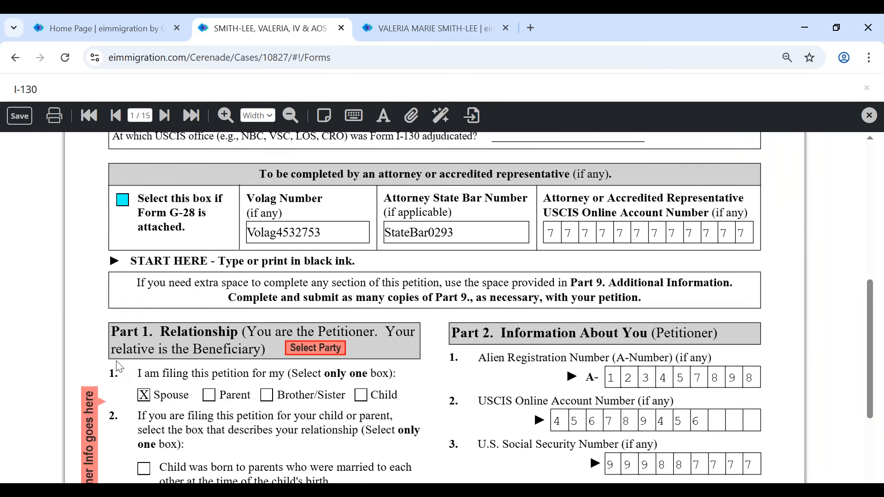
click(144, 112)
text(5)
key(Return)
scroll(139, 305, down, 5)
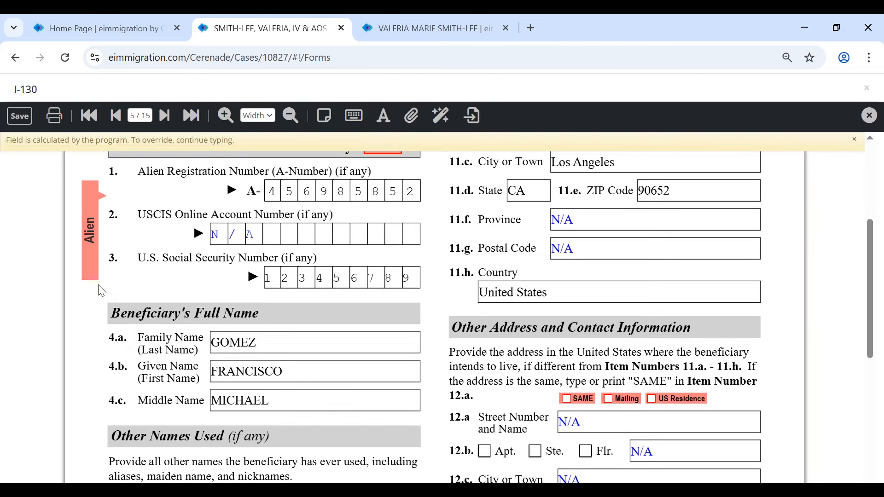
- Overwrite the beneficiary's family name, restore its calculated value, and save the form
click(289, 338)
text(fnhjghjghjg)
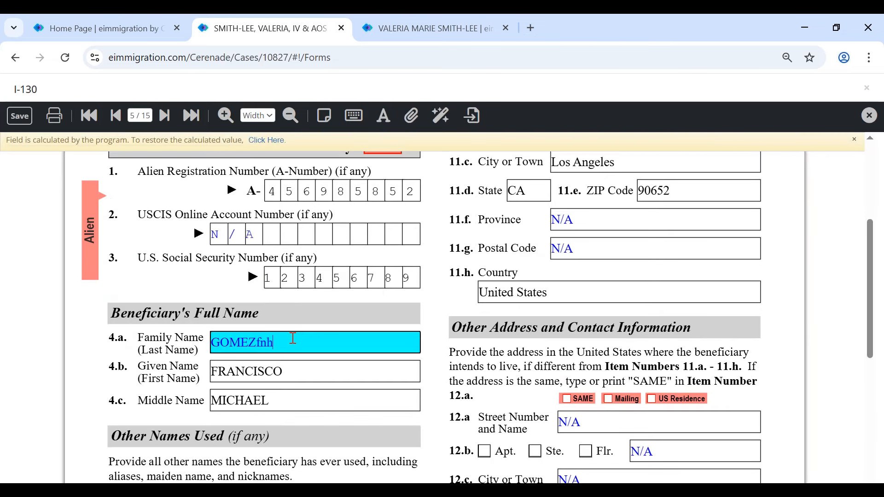
click(311, 370)
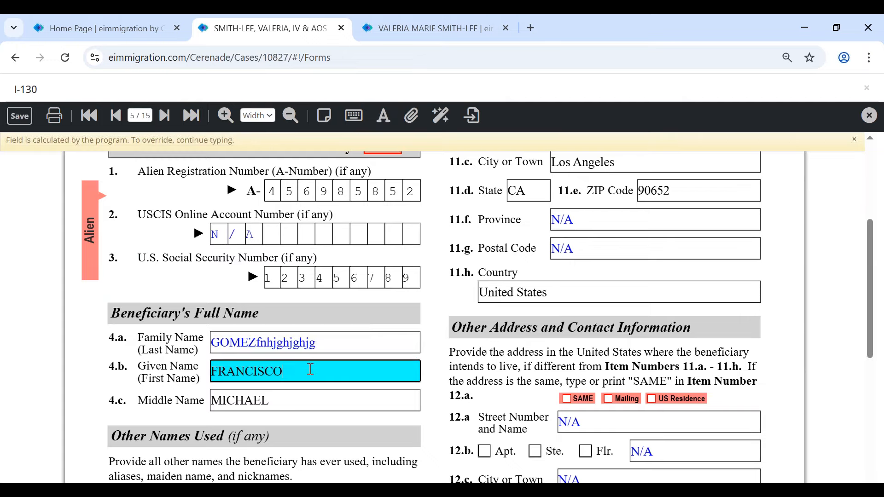
click(322, 344)
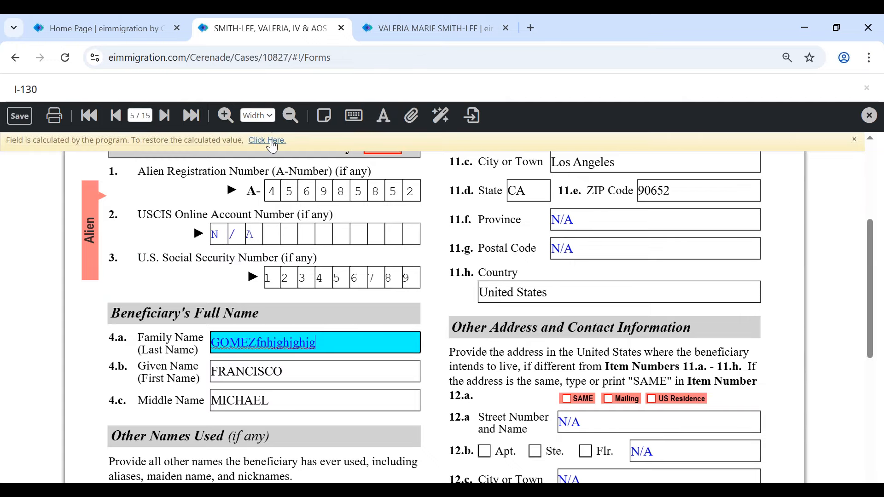
click(272, 140)
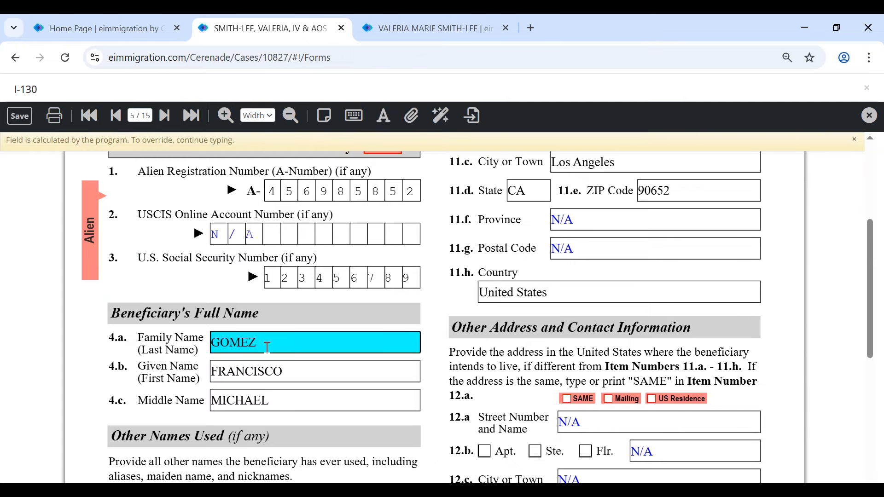
click(27, 128)
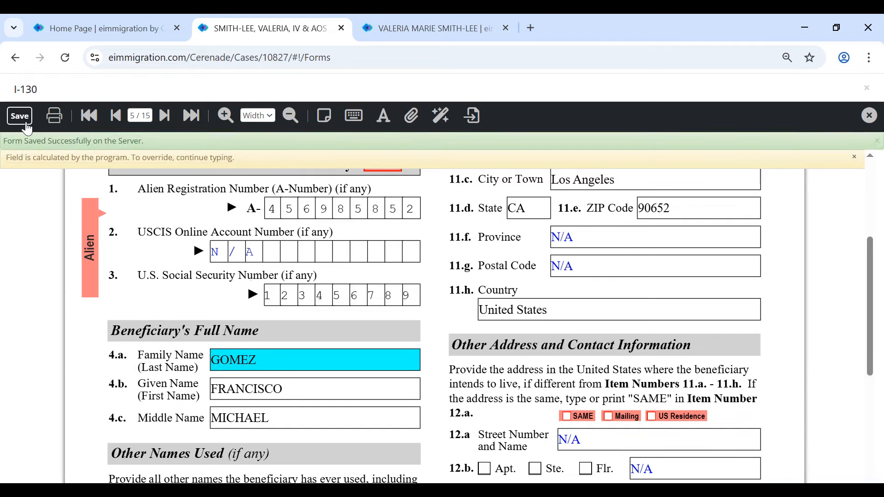
- Close the I-130 form viewer and bring up the Create menu
click(867, 88)
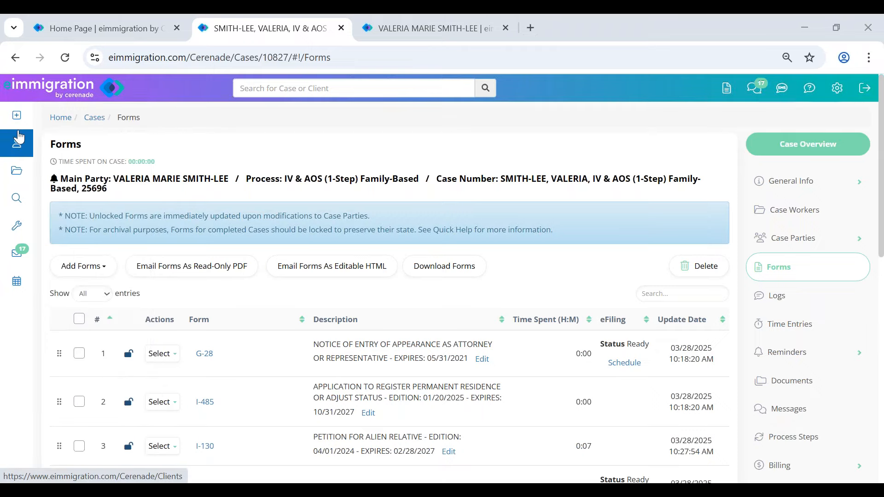
mouse_move(17, 119)
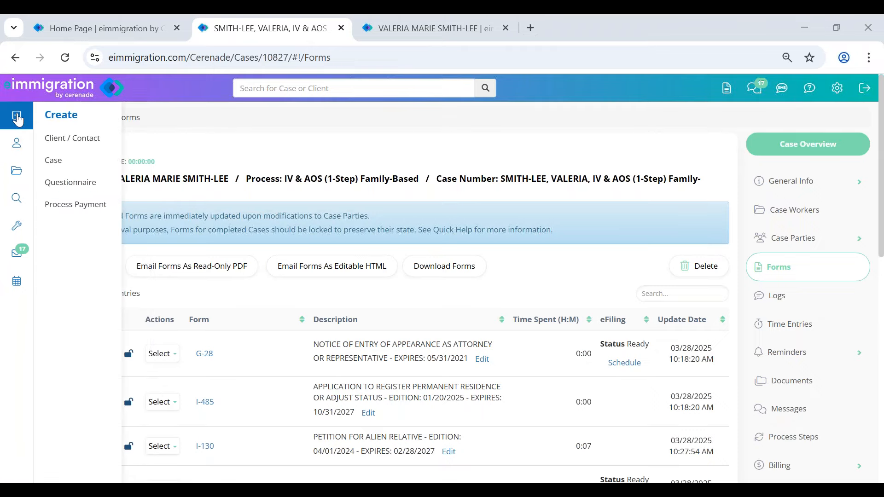
- Start a new Client / Contact with the client's first, last and middle names, sex Female
click(72, 138)
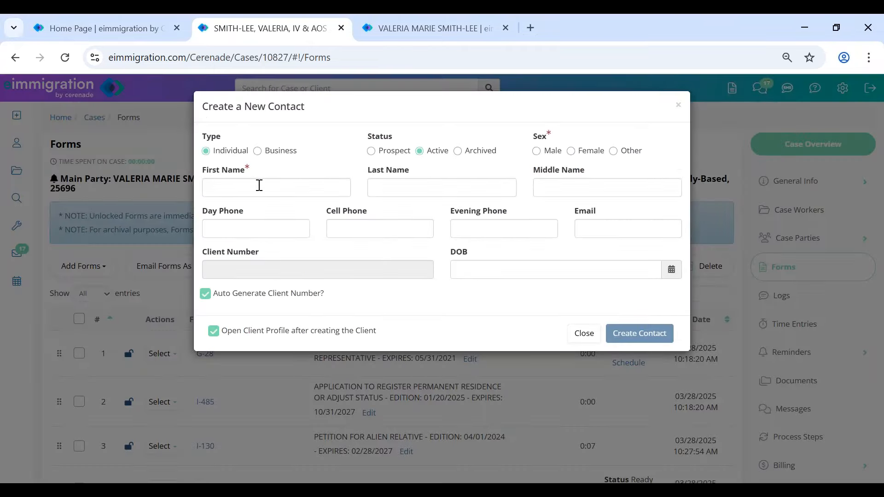
click(259, 186)
key(Tab)
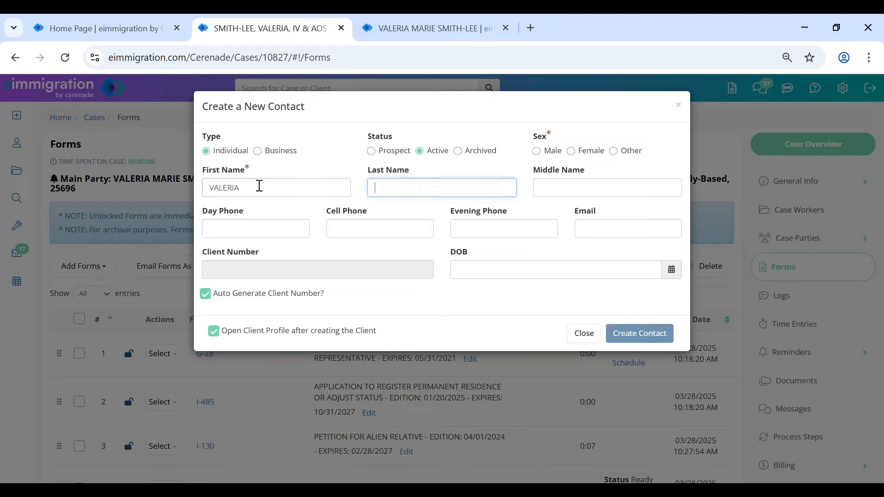
key(Tab)
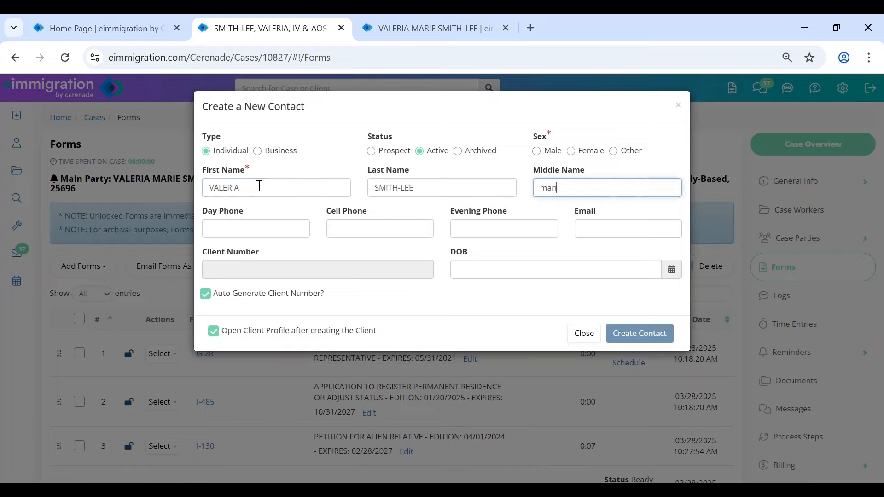
click(586, 152)
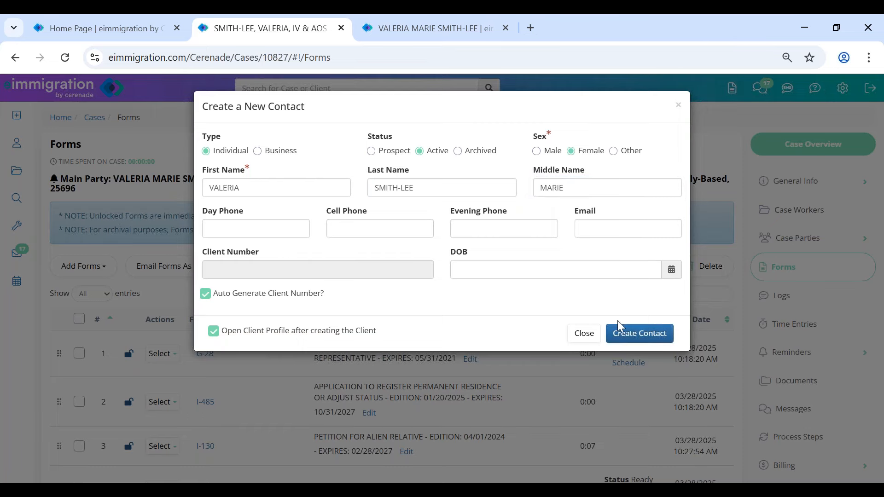
- Submit the contact, review the duplicate-contact warning, and close the dialog
click(624, 339)
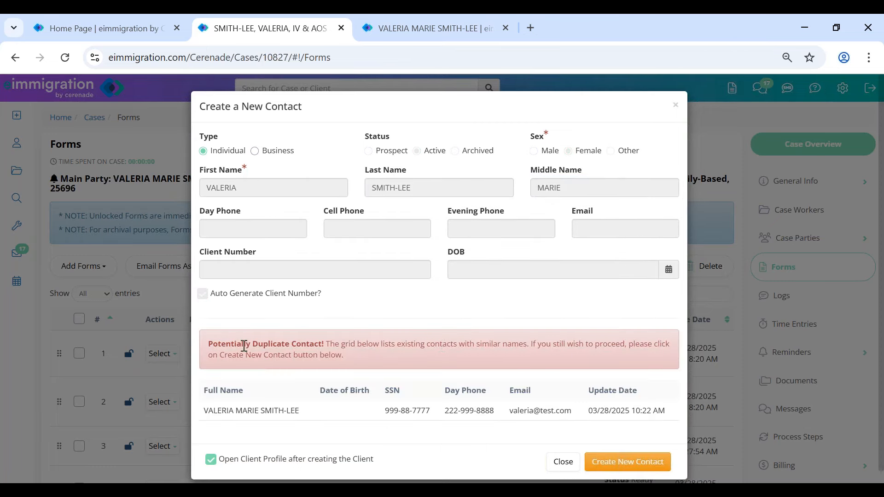
drag(210, 346, 328, 338)
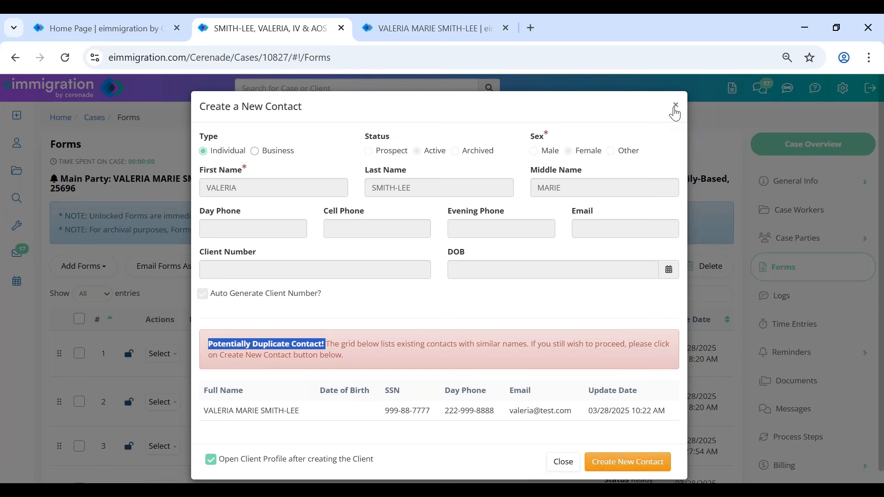
click(676, 113)
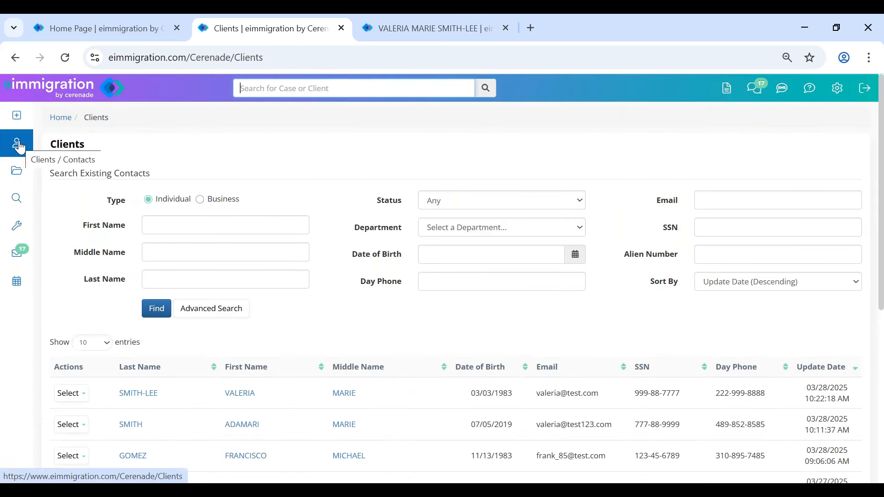
- Search the Clients list by the client's first name
drag(78, 171, 178, 170)
click(163, 227)
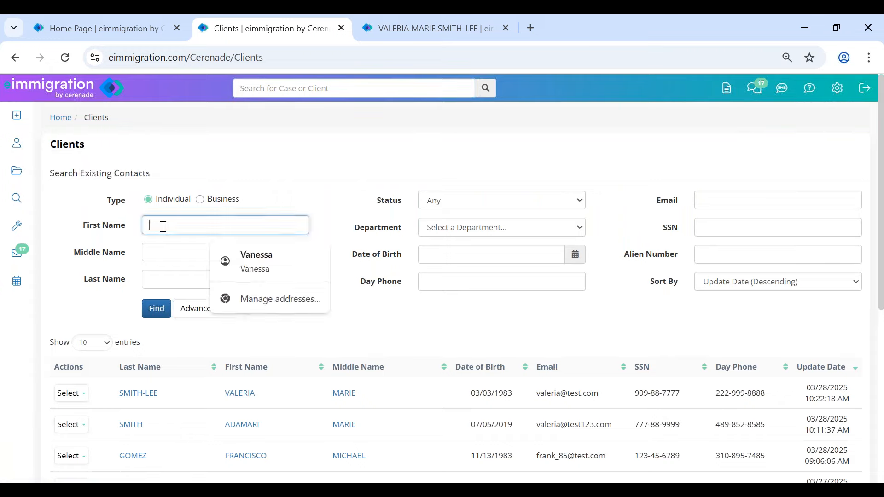
text(john)
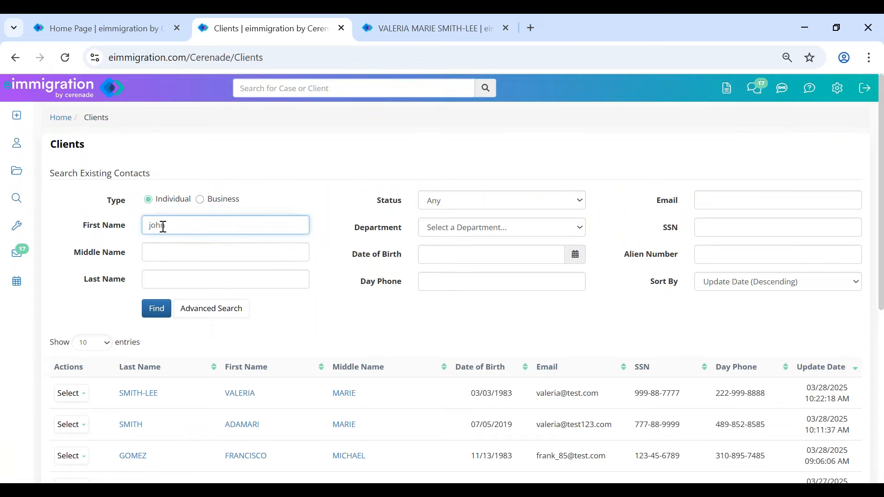
click(159, 310)
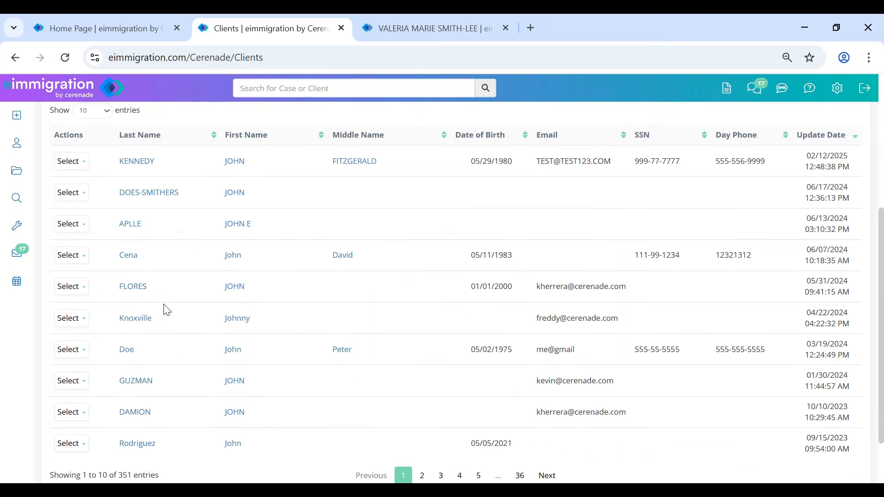
scroll(177, 399, down, 2)
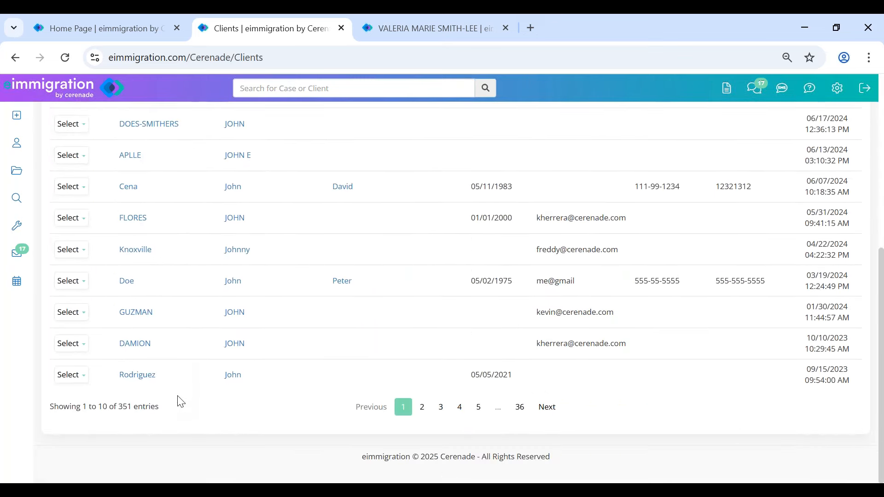
scroll(179, 401, up, 2)
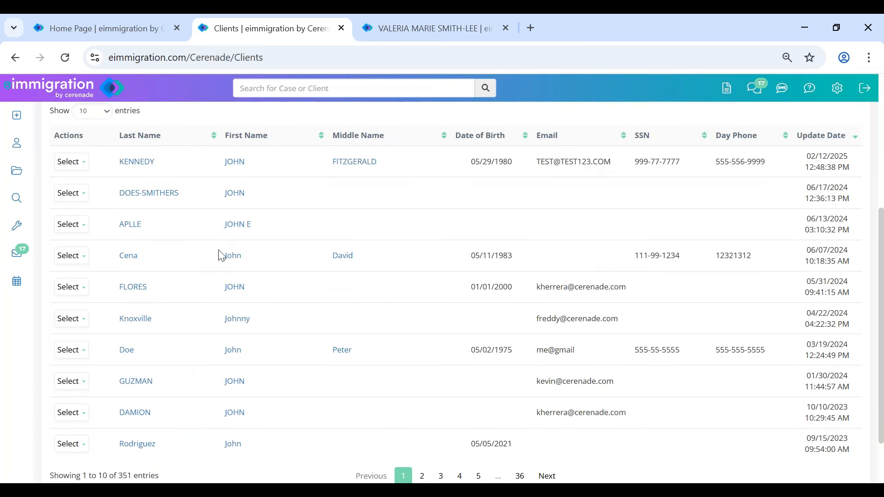
- Expand details for the fourth and top results and compare their creation dates
click(69, 256)
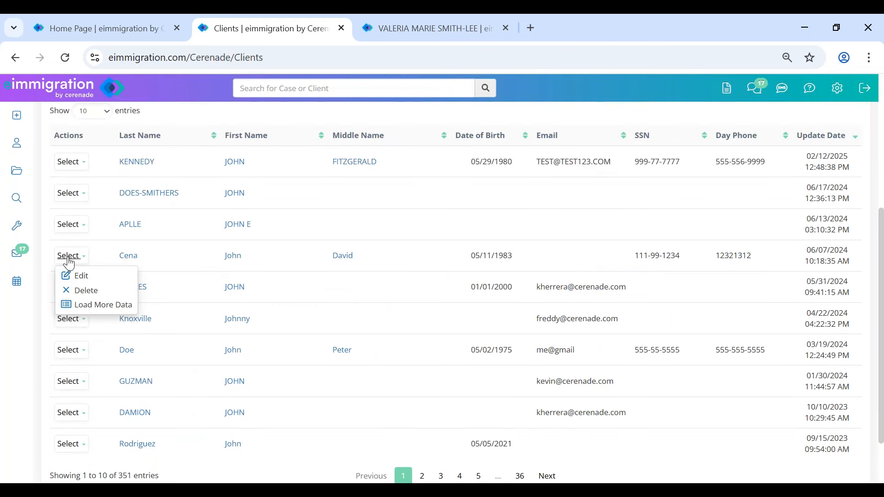
click(86, 305)
click(72, 161)
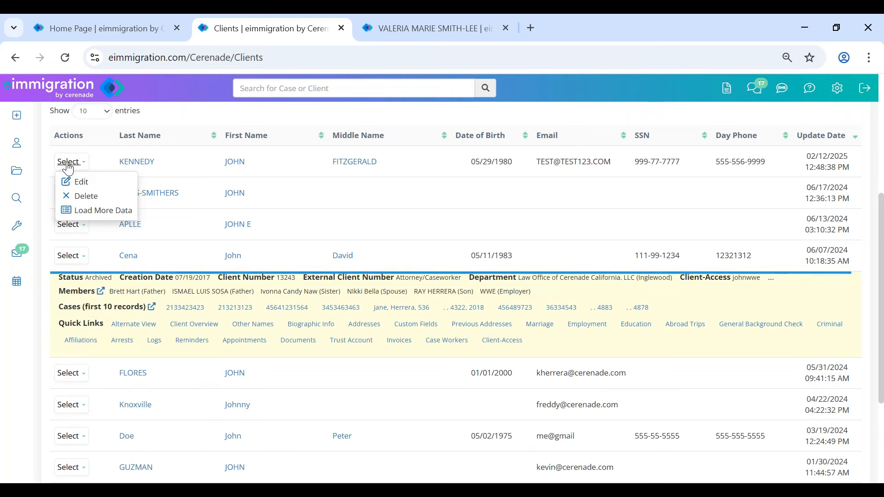
click(85, 210)
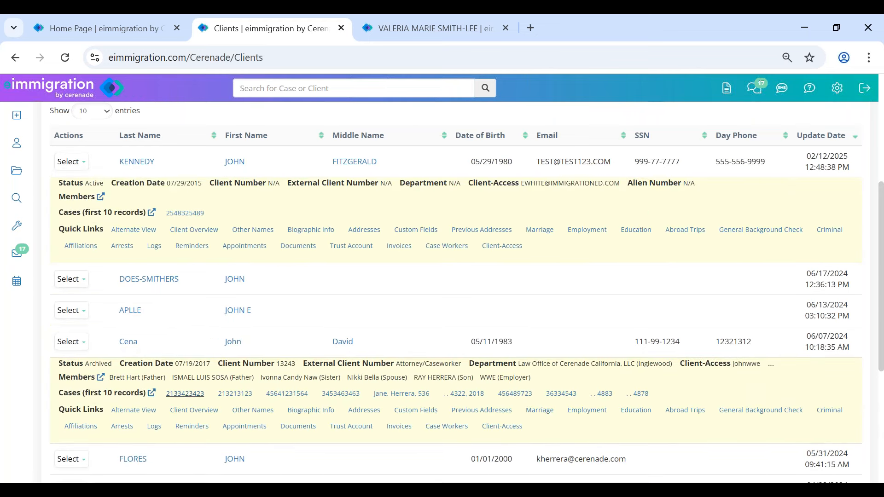
drag(166, 184, 206, 183)
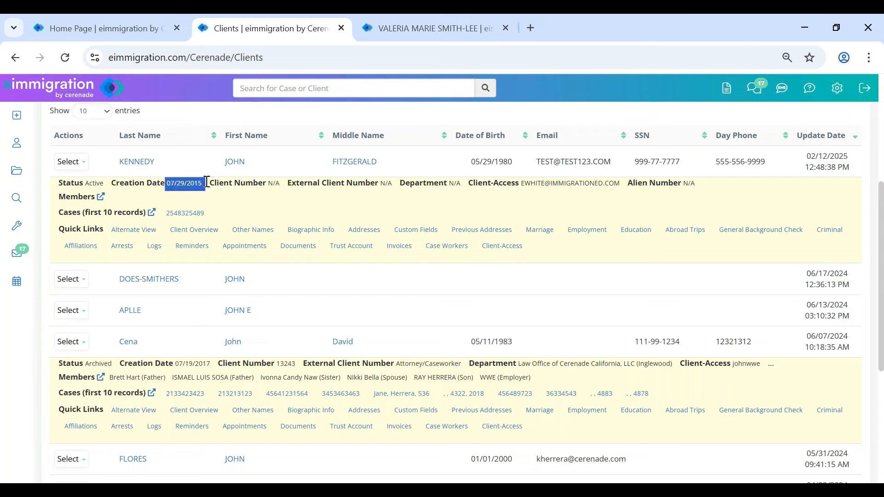
drag(178, 365, 232, 364)
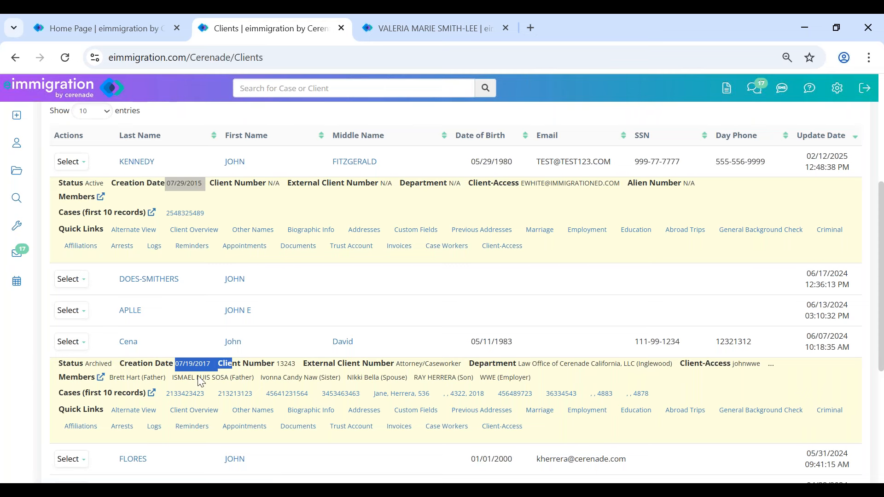
scroll(198, 421, down, 3)
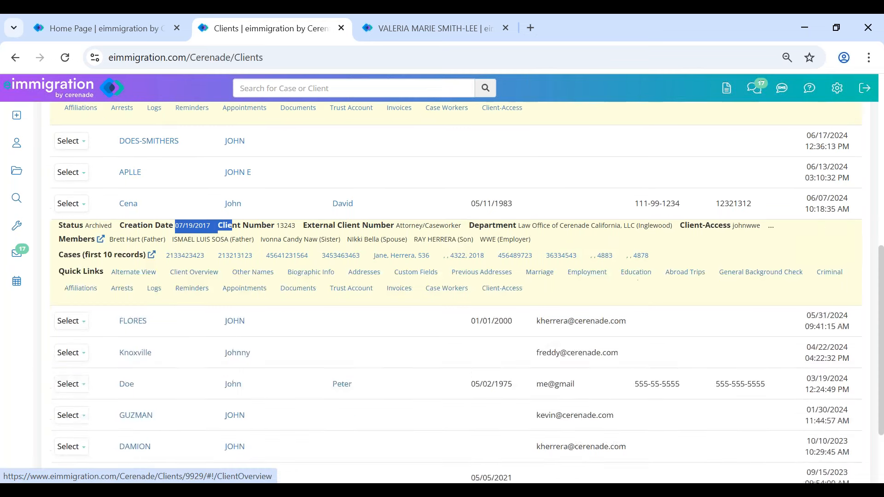
scroll(197, 272, up, 7)
- Search by one last name, then replace it with the client's last name and open the second result's actions
click(165, 278)
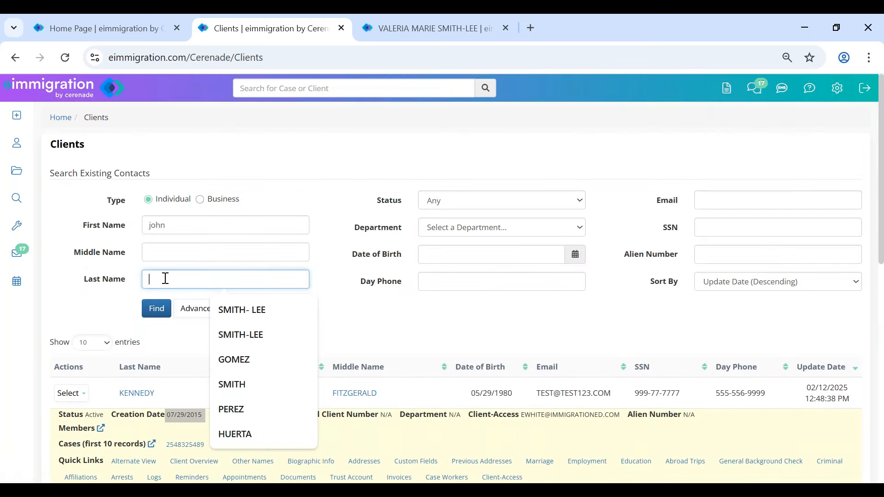
text(cena)
key(Return)
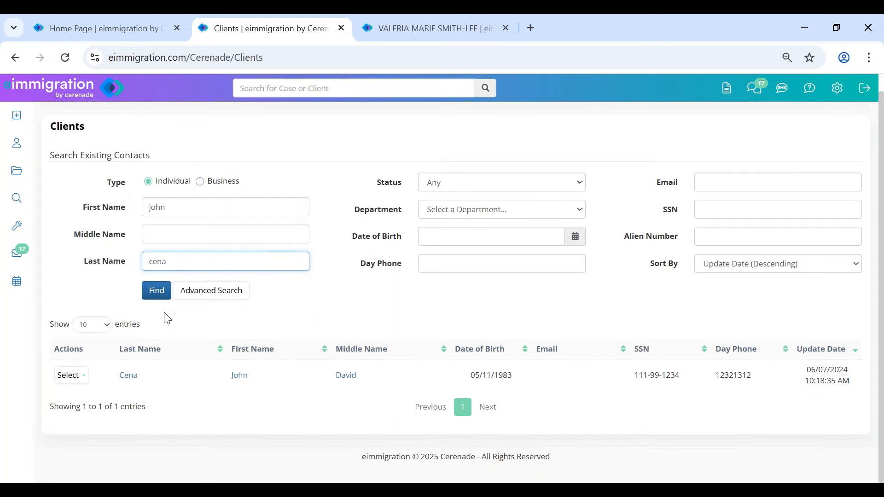
key(ctrl+a)
key(BackSpace)
text(sm)
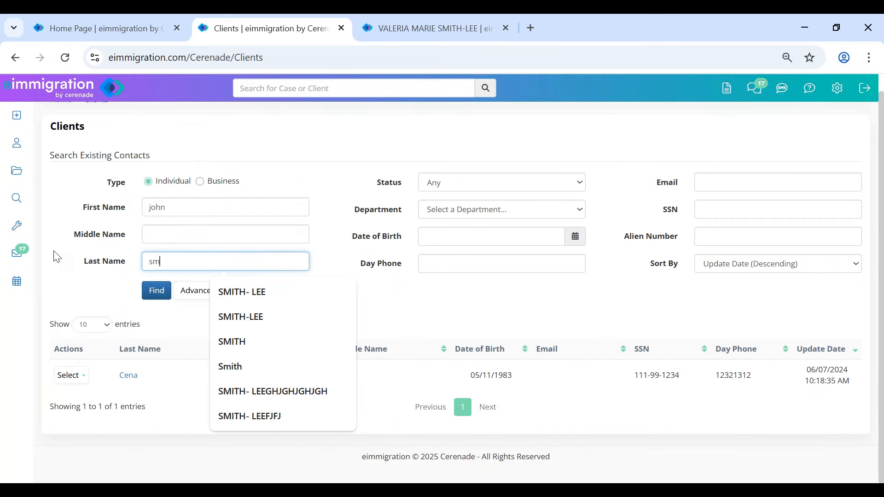
text(ith)
key(Return)
scroll(58, 256, down, 5)
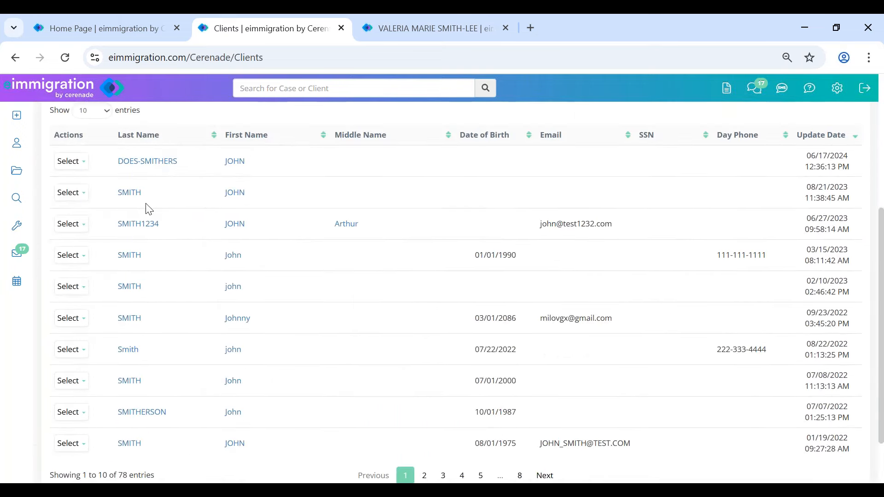
click(78, 196)
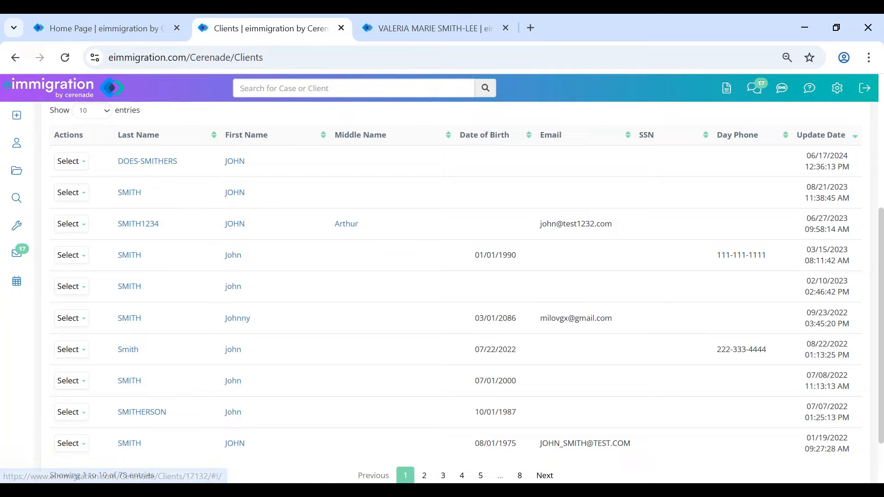
- Append '- duplicate' to the second matching client's first name, save, and return to Clients
click(237, 194)
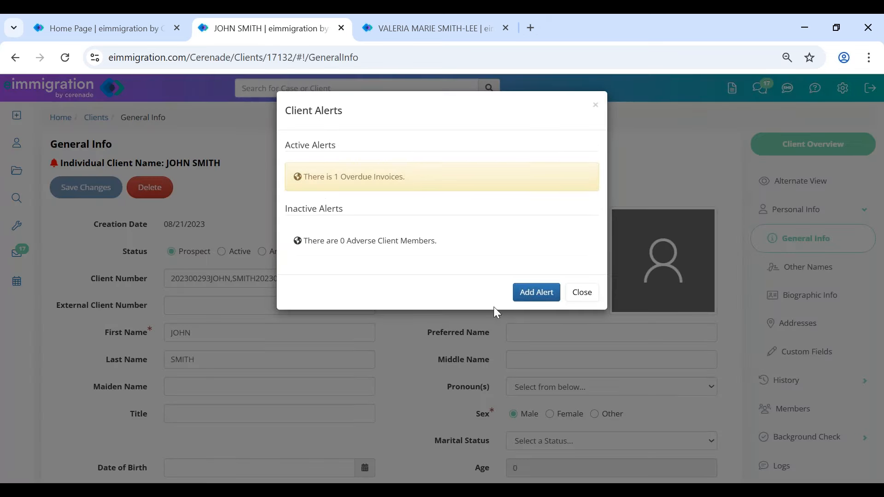
click(579, 295)
click(216, 331)
text(- duplicate)
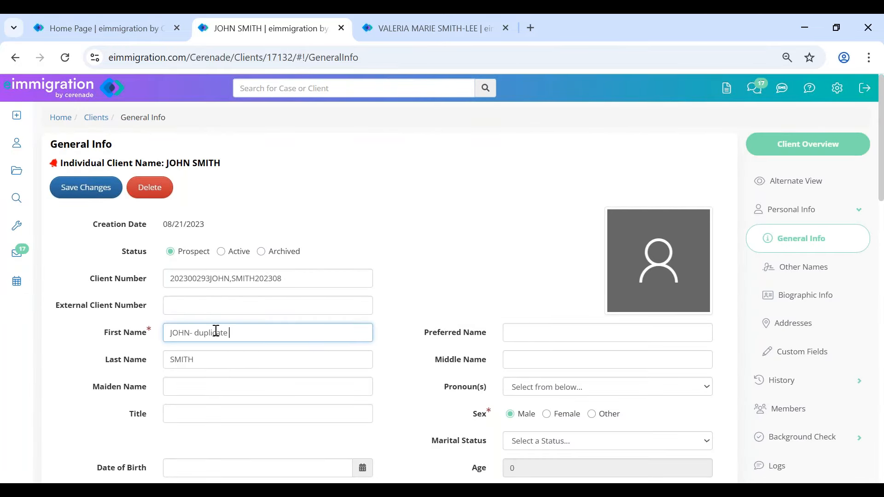
click(86, 187)
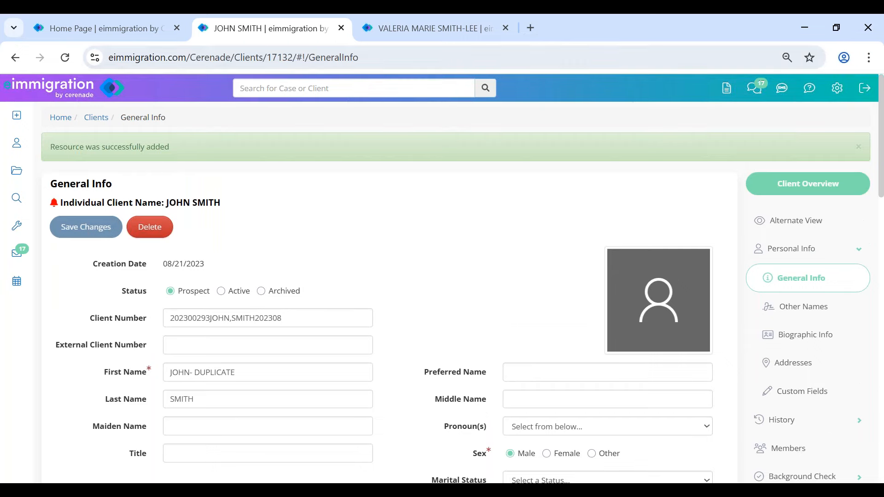
click(17, 143)
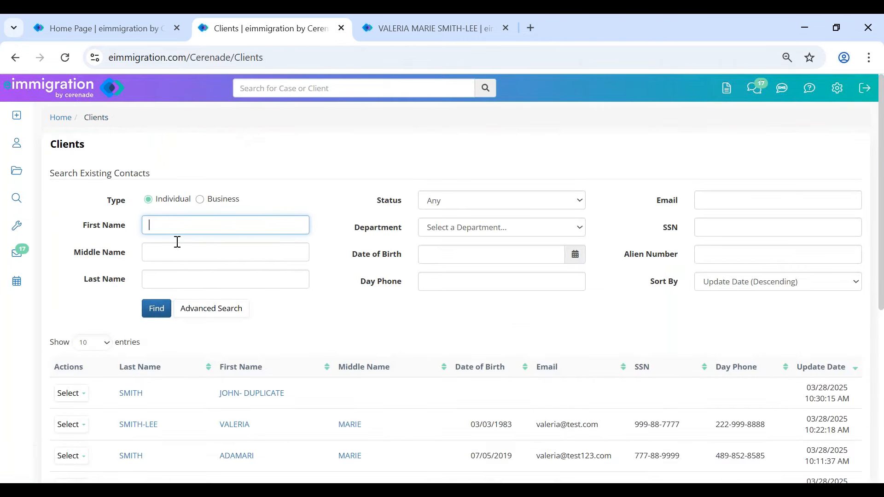
- Search clients by first and last name and expand the first result's extra details
text(john)
key(Tab)
key(Tab)
text(smith)
key(Return)
scroll(171, 230, down, 5)
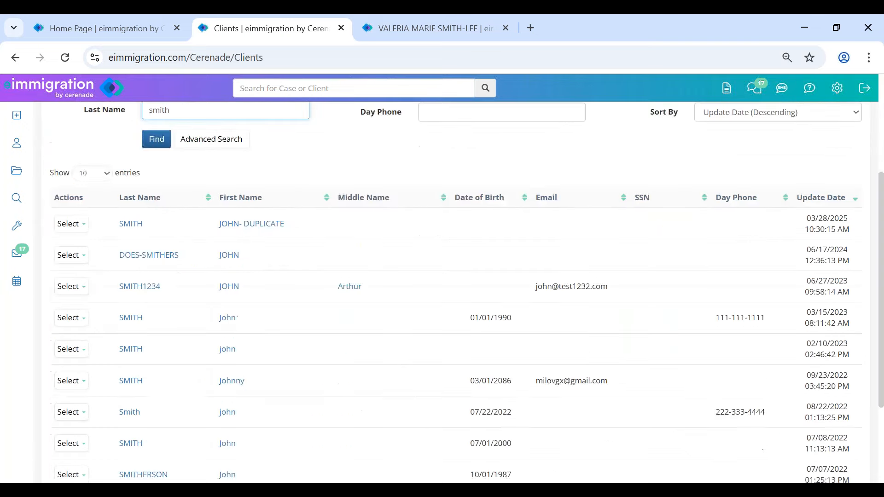
click(72, 195)
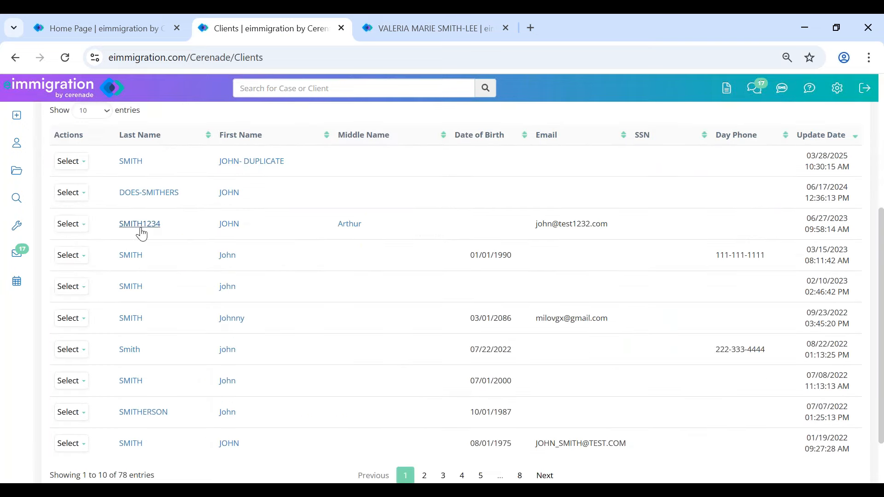
click(76, 161)
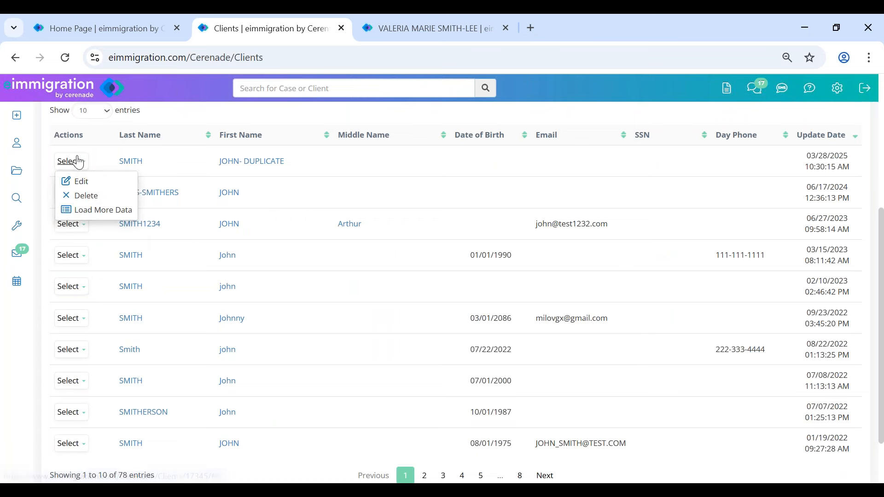
click(94, 210)
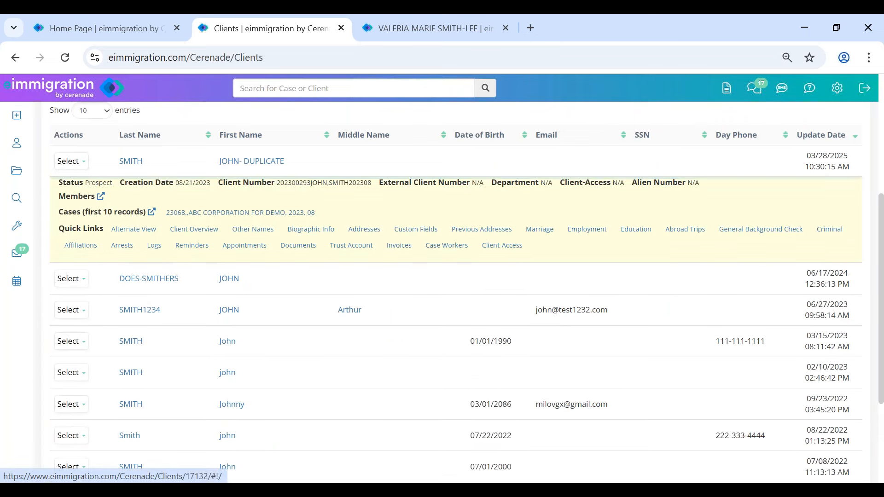
- Expand the extra details and quick links for the third and fourth results
click(82, 346)
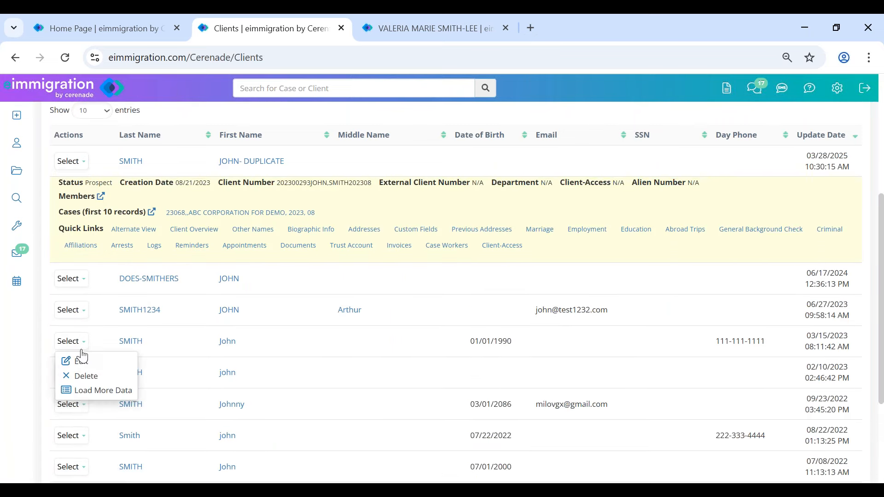
click(74, 310)
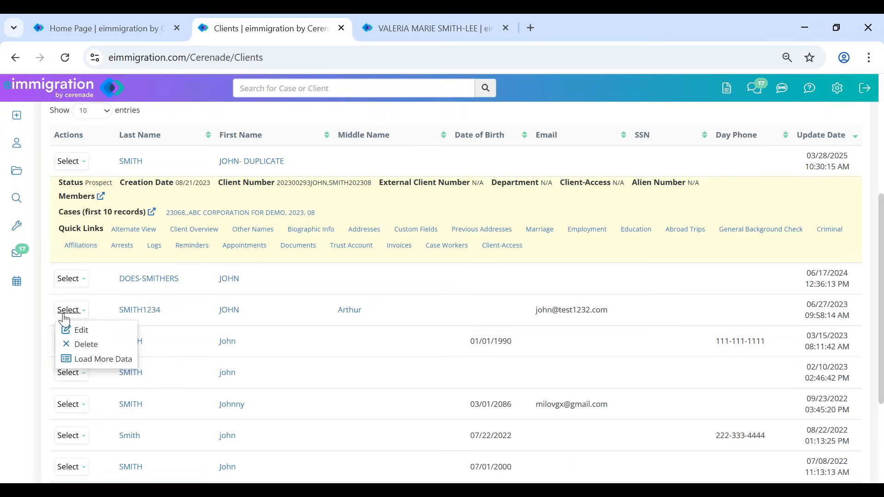
click(93, 360)
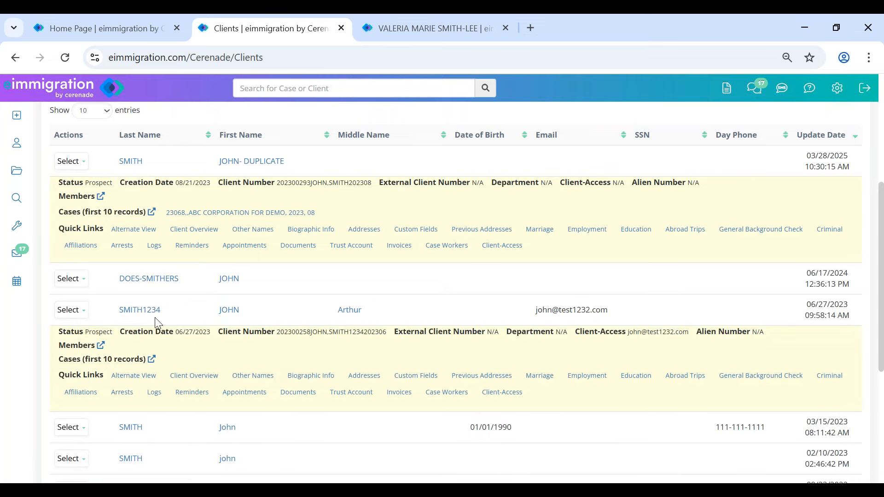
click(71, 428)
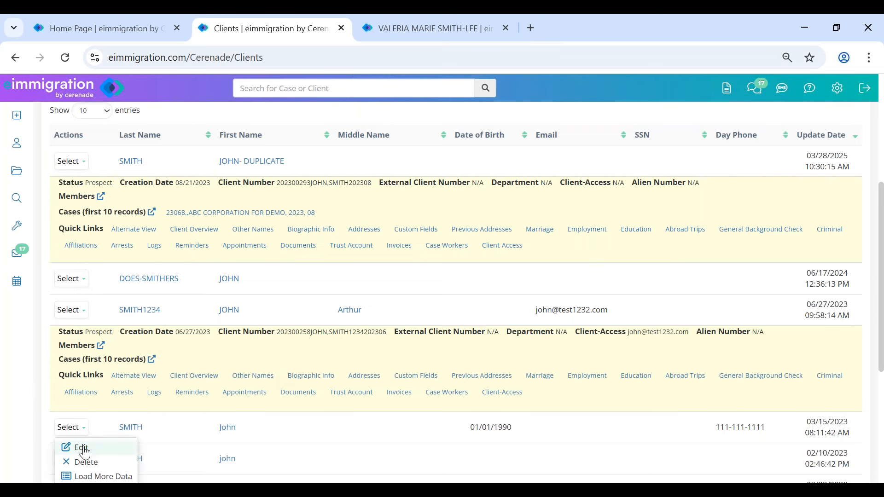
click(100, 477)
scroll(243, 460, down, 3)
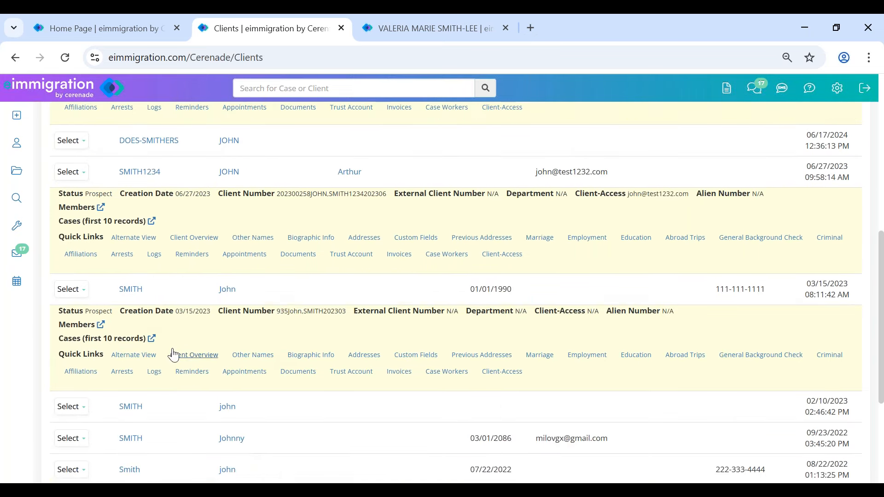
scroll(173, 355, up, 2)
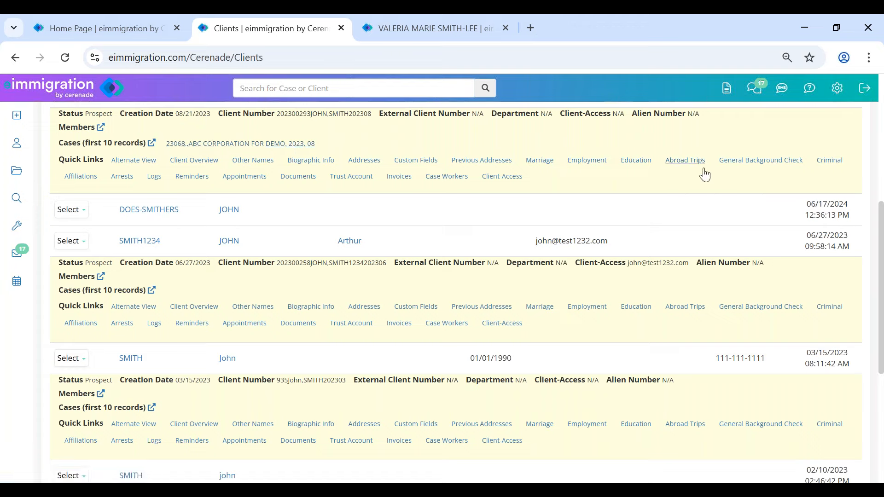
- Open the duplicate client's Documents, dismiss its alerts, and show the empty Questionnaires/Forms folder
click(299, 178)
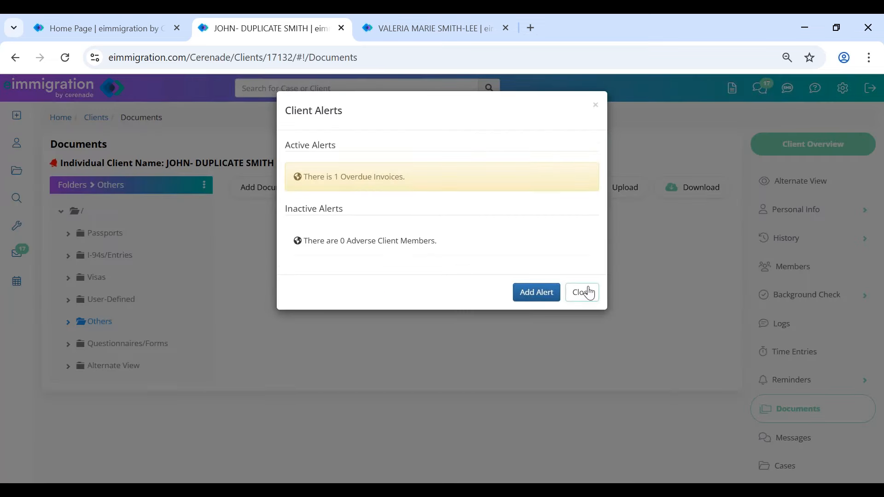
click(582, 293)
click(158, 344)
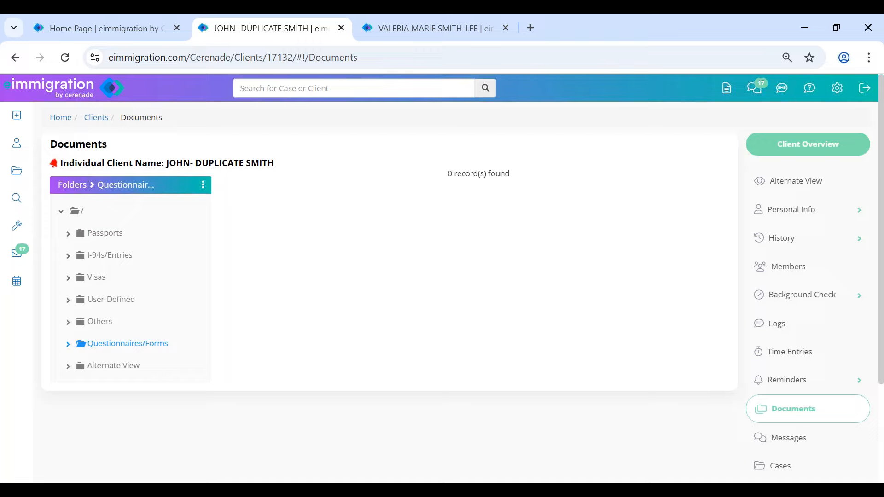
click(811, 92)
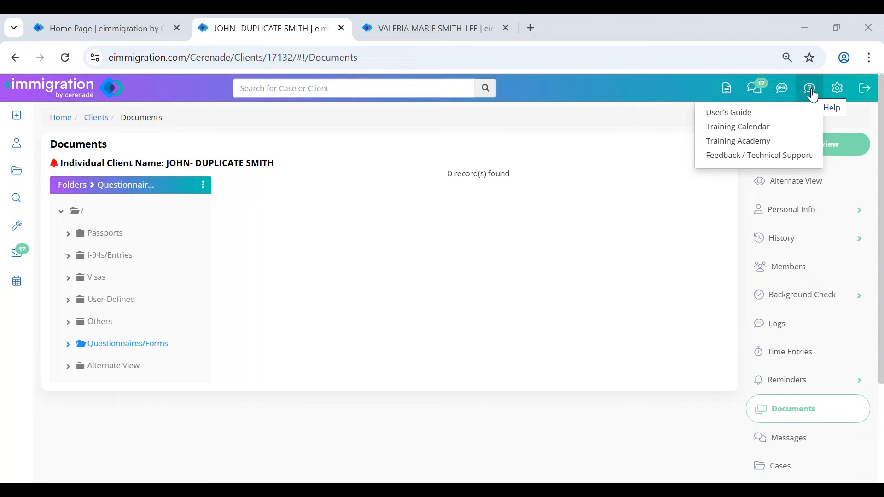
click(792, 156)
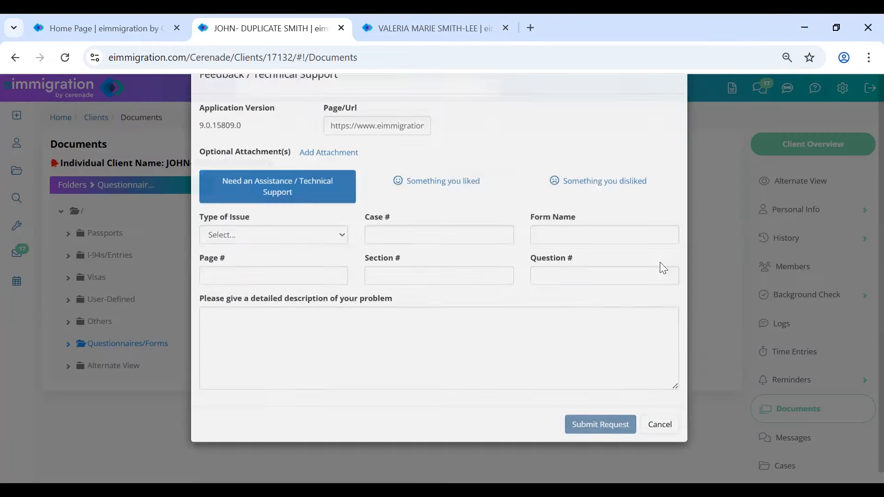
click(379, 378)
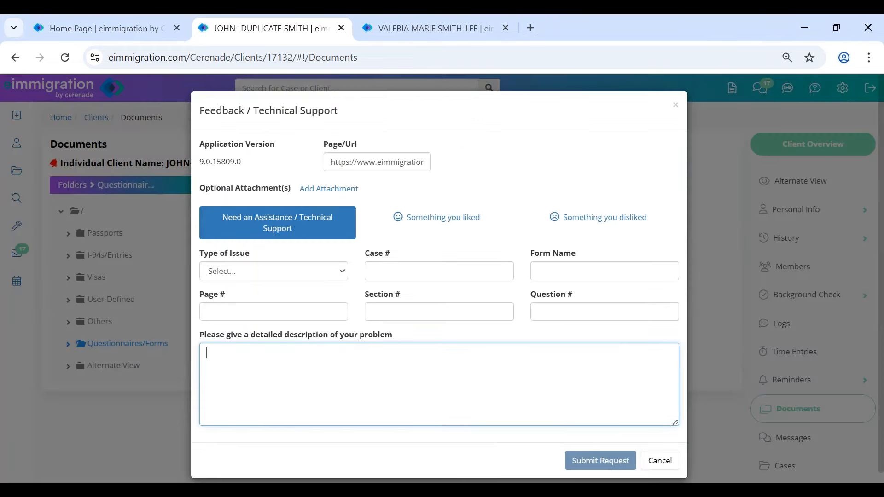
click(660, 462)
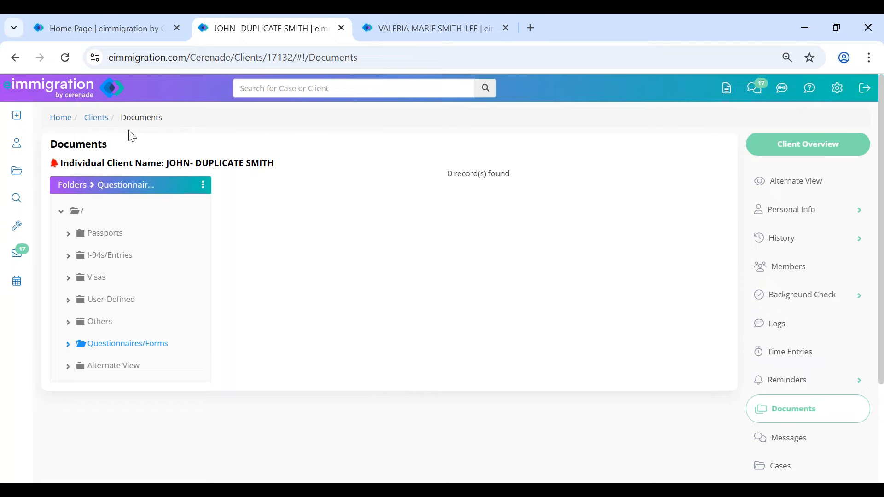
- Return to the home dashboard and open the client listed under Recently Updated
click(69, 88)
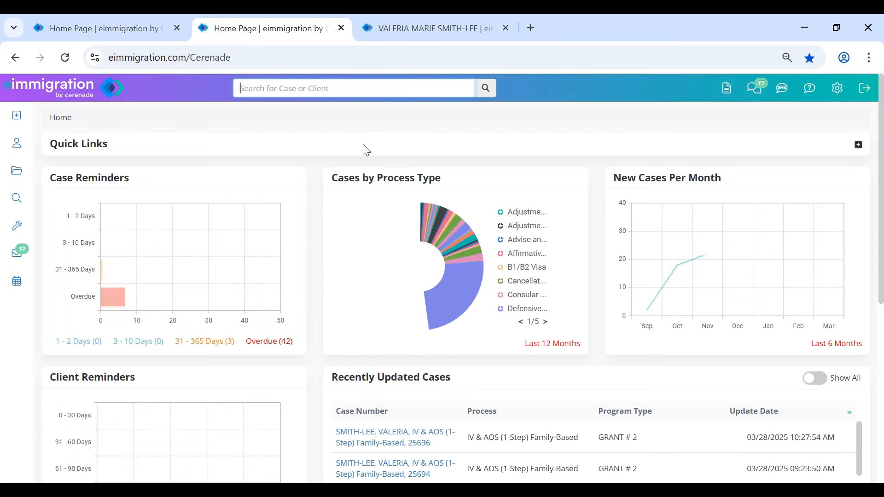
mouse_move(16, 115)
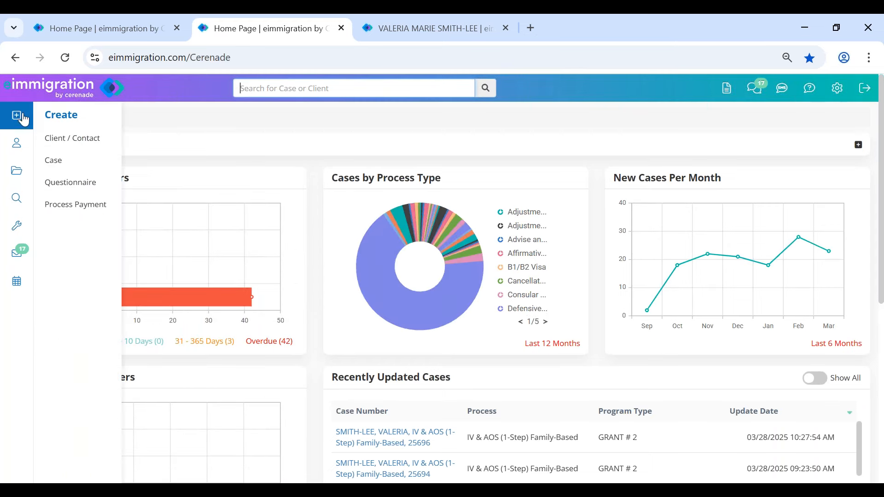
click(71, 139)
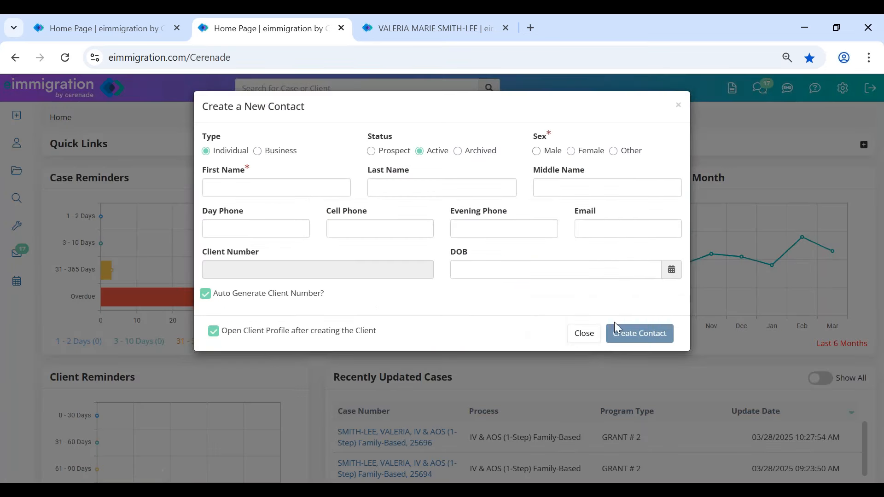
click(584, 335)
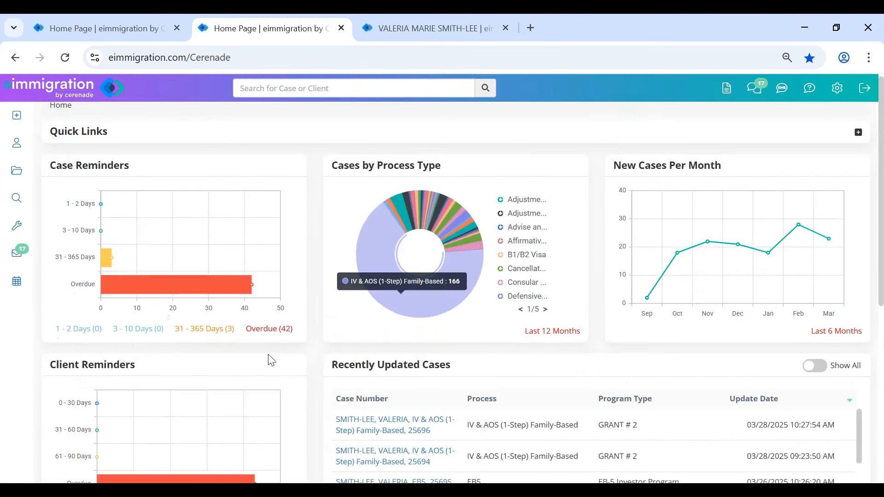
scroll(272, 360, down, 6)
click(177, 331)
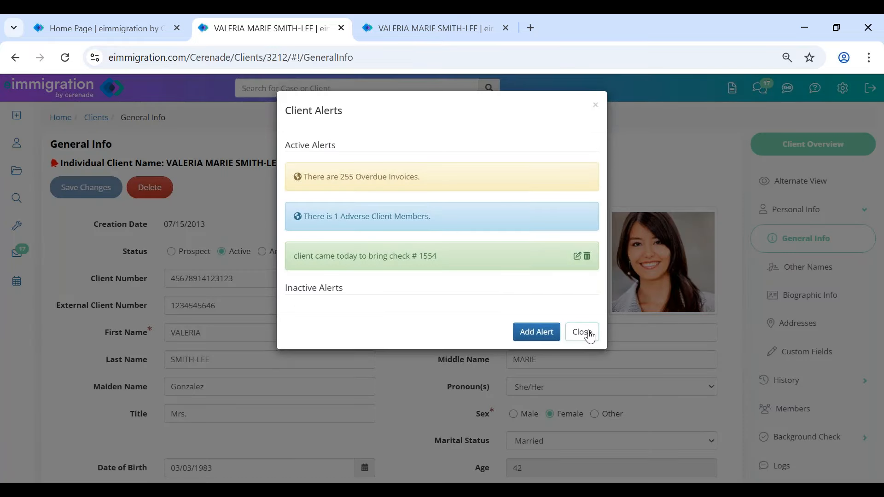
- Open the client's Cases list and load the newest IV & AOS Family-Based case's forms and caseworkers
click(588, 335)
click(814, 409)
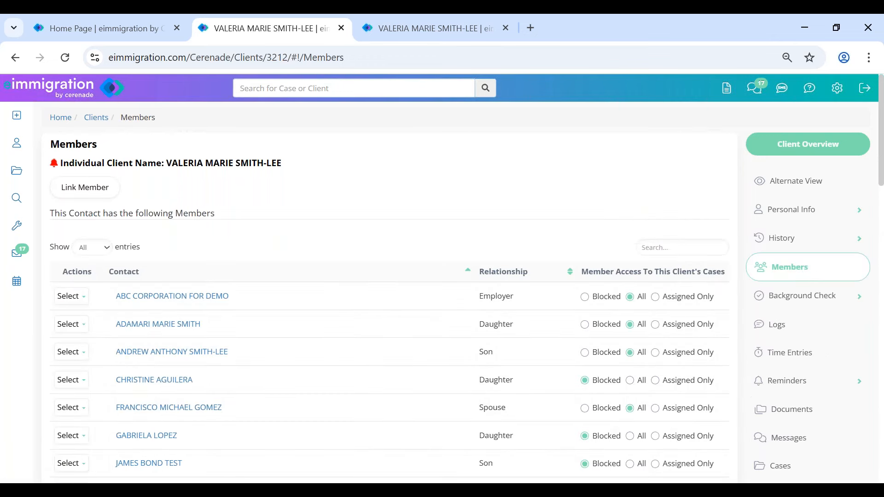
click(766, 465)
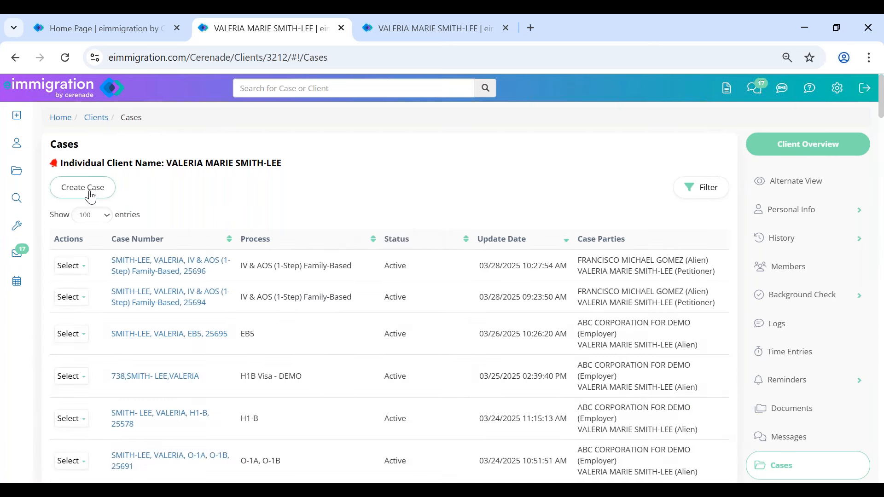
click(79, 271)
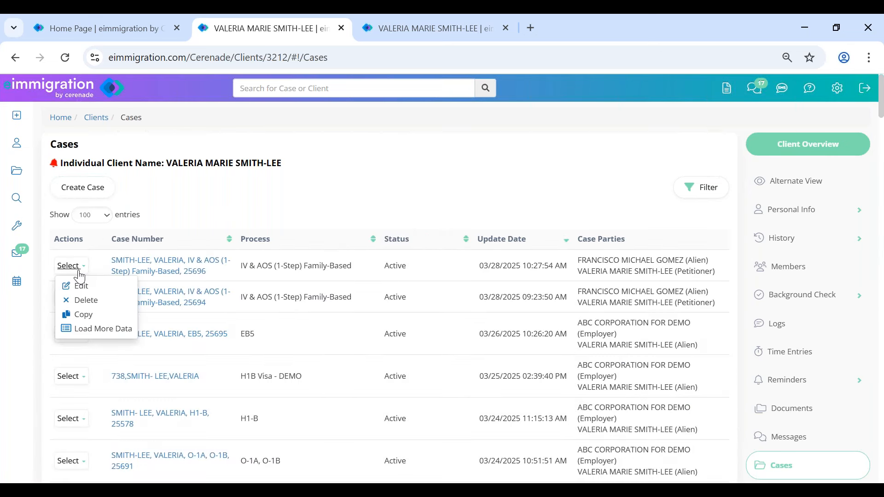
click(94, 330)
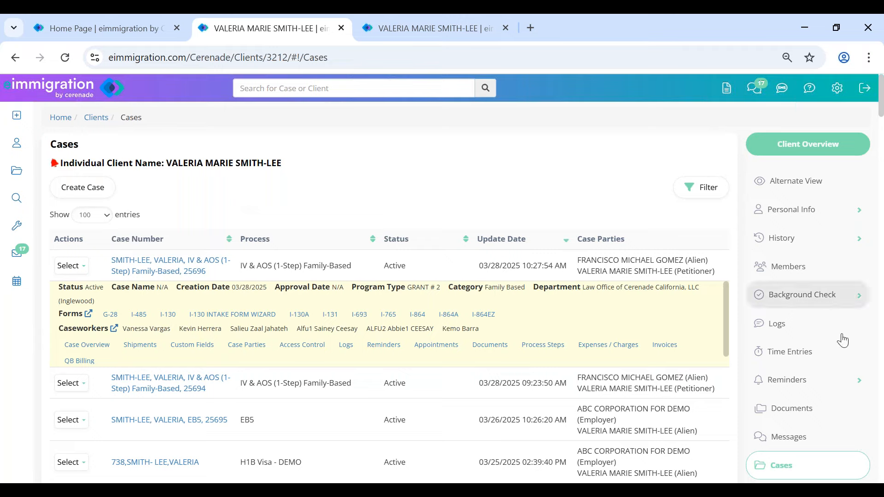
click(806, 380)
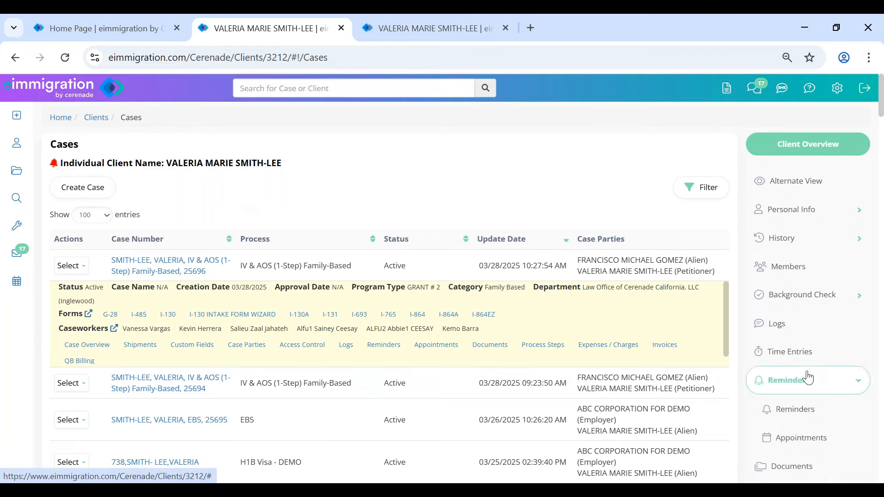
- Close the duplicate client tab and start a new reminder from the client's Reminders page
click(802, 409)
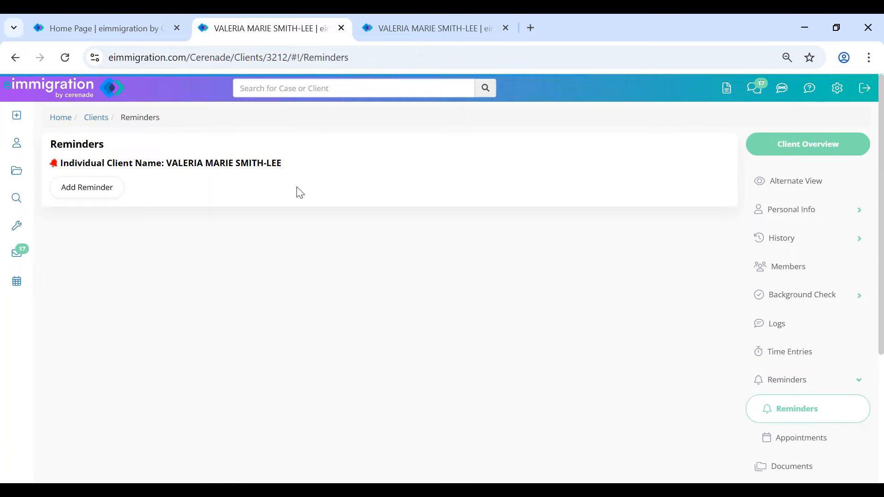
click(505, 28)
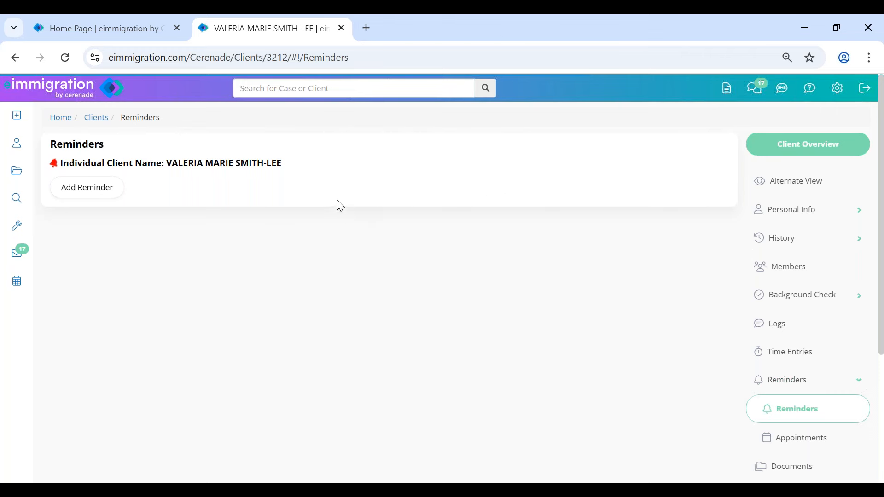
click(93, 194)
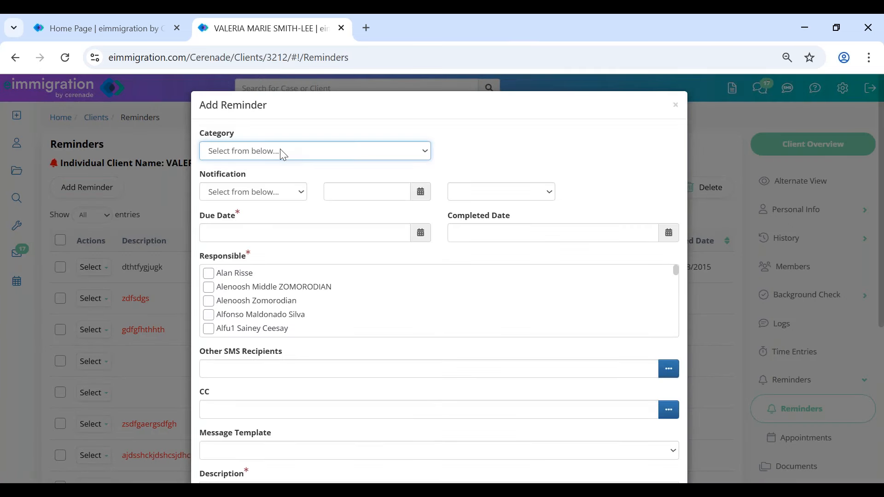
click(280, 151)
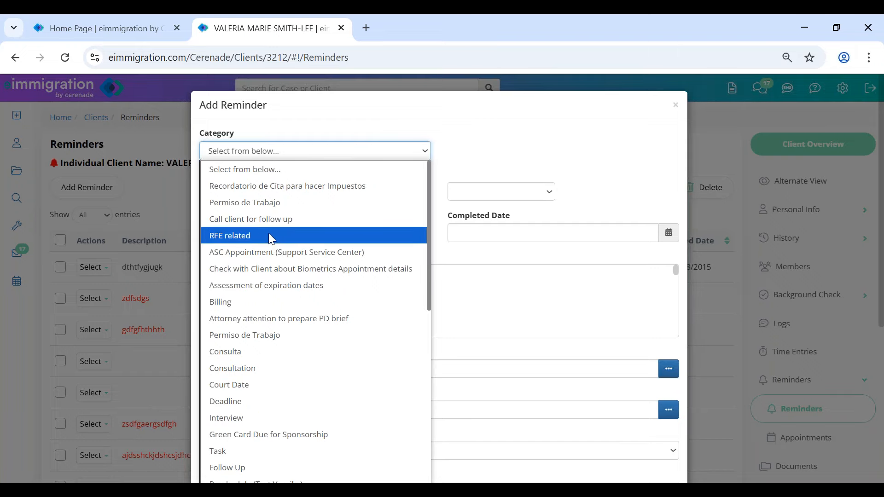
- Set the reminder category to Court Date with a due date of 07/01/2025
click(258, 387)
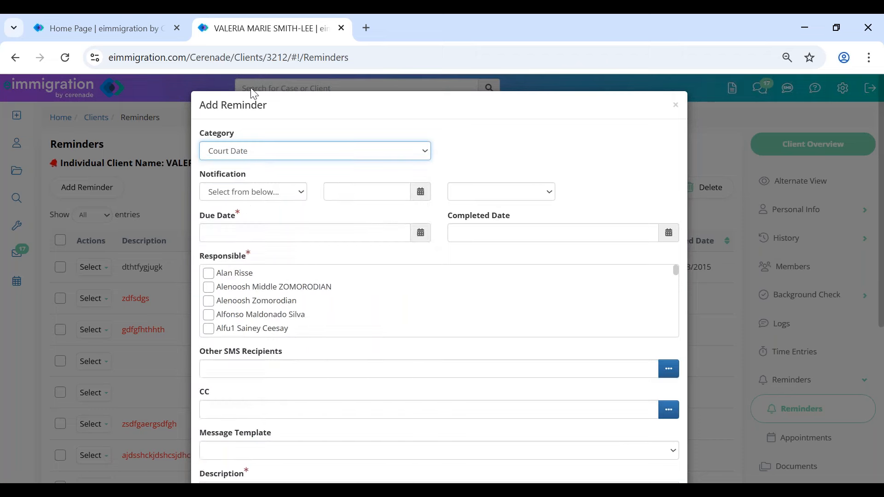
click(262, 152)
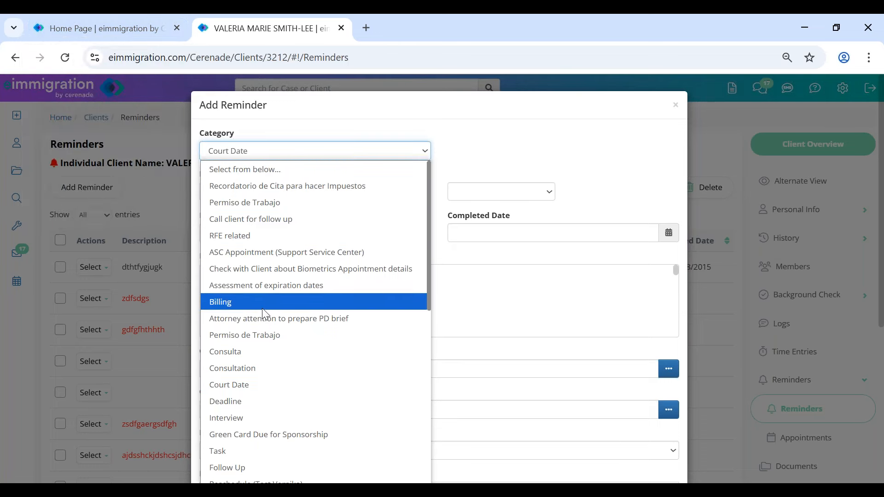
click(258, 385)
click(295, 231)
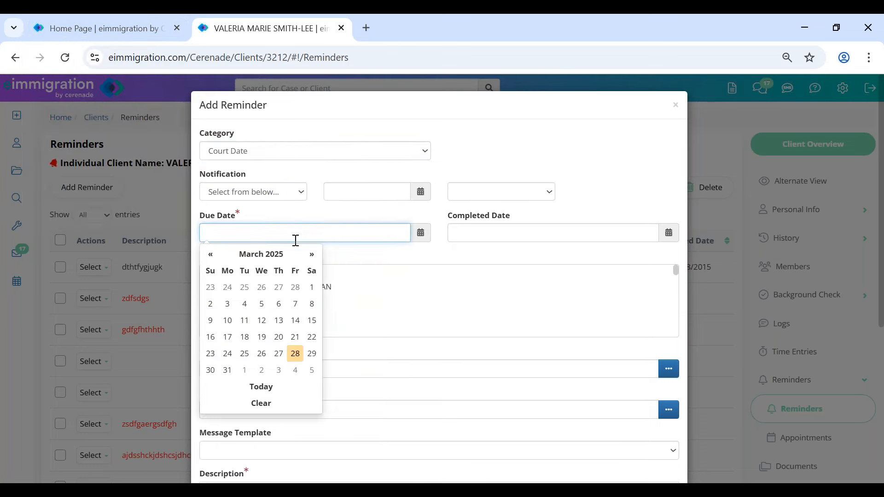
click(311, 255)
click(311, 254)
click(312, 256)
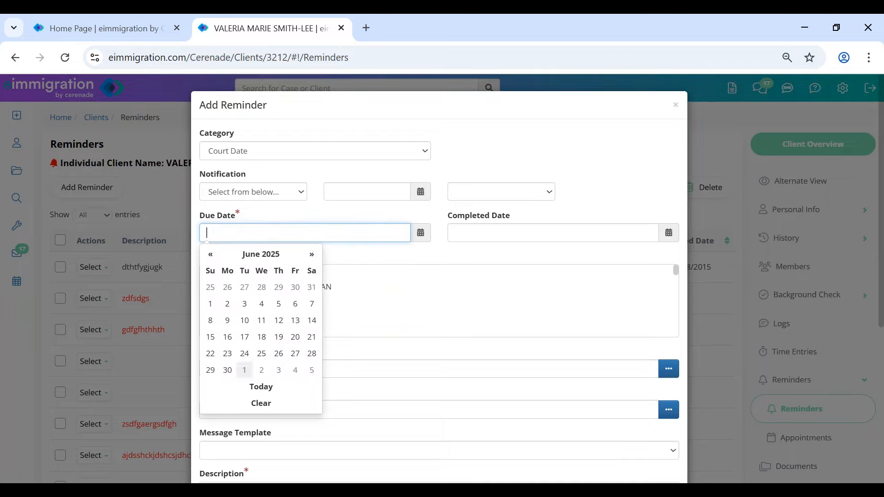
click(244, 369)
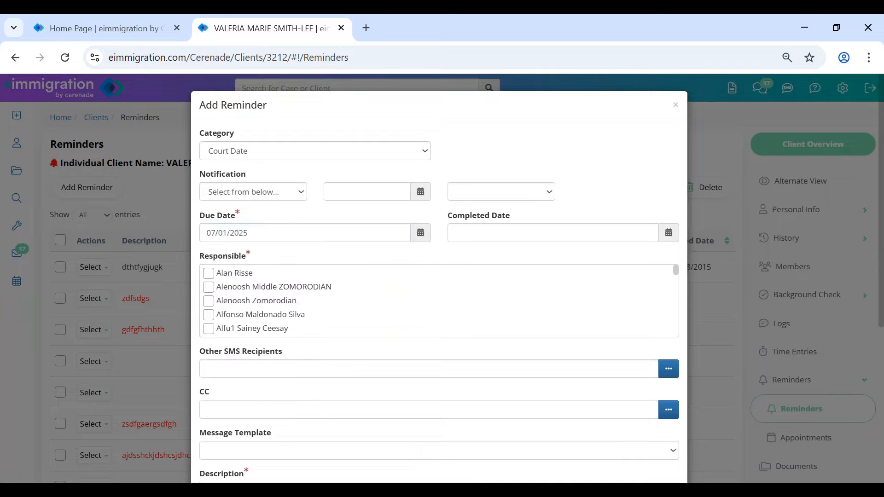
- Set notification to Email and SMS on 06/06/2025 at 12:00 PM
click(240, 194)
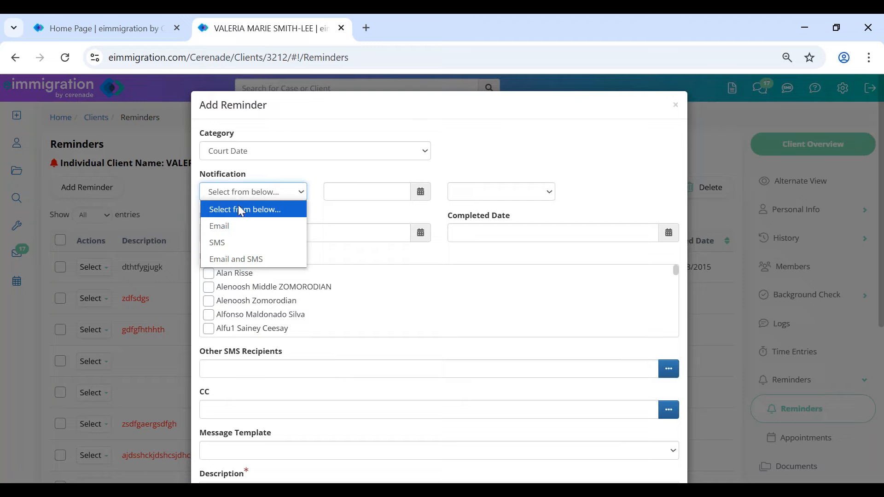
click(235, 259)
click(342, 194)
click(436, 214)
click(436, 214)
click(436, 214)
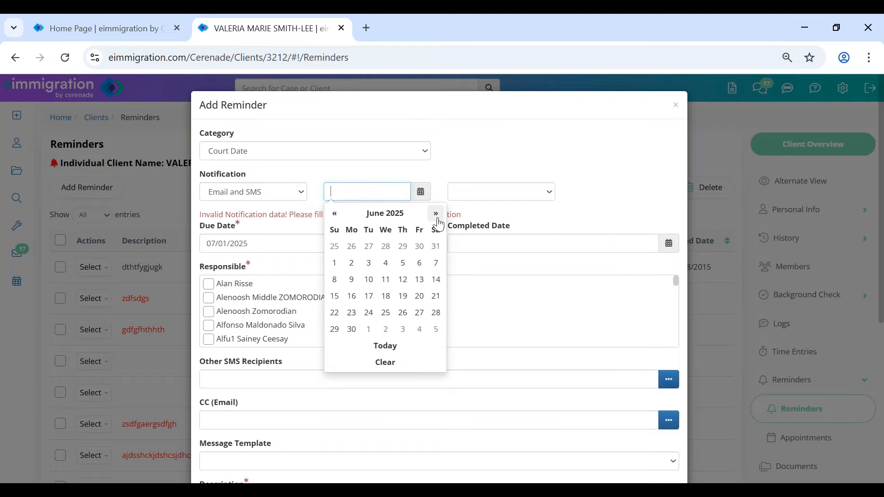
click(420, 264)
click(501, 190)
scroll(479, 331, down, 10)
scroll(488, 231, up, 3)
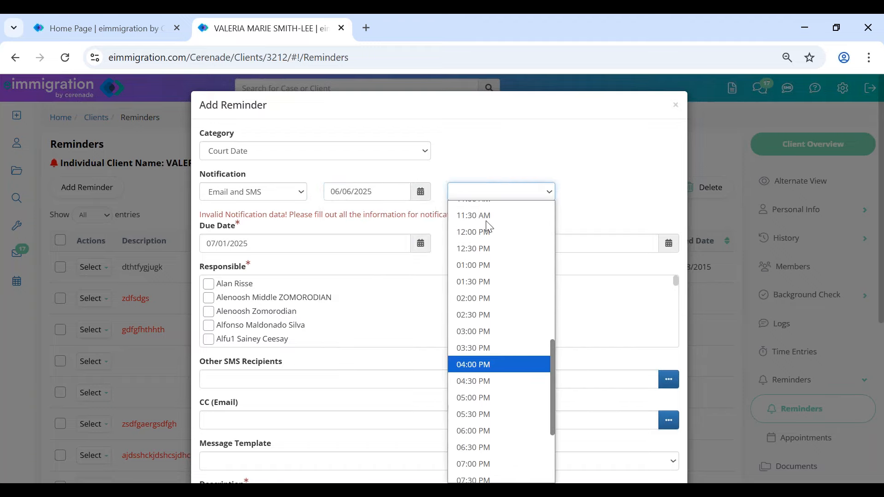
click(483, 238)
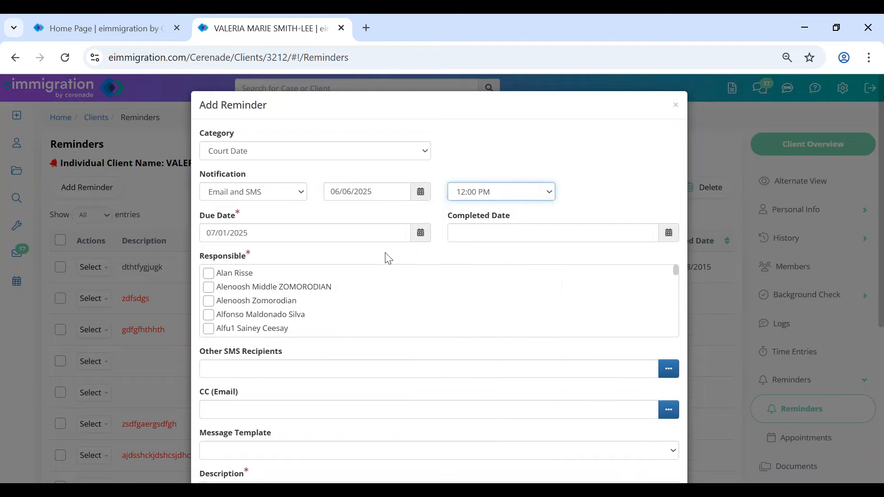
- Mark one caseworker as responsible for the reminder
drag(220, 262, 251, 258)
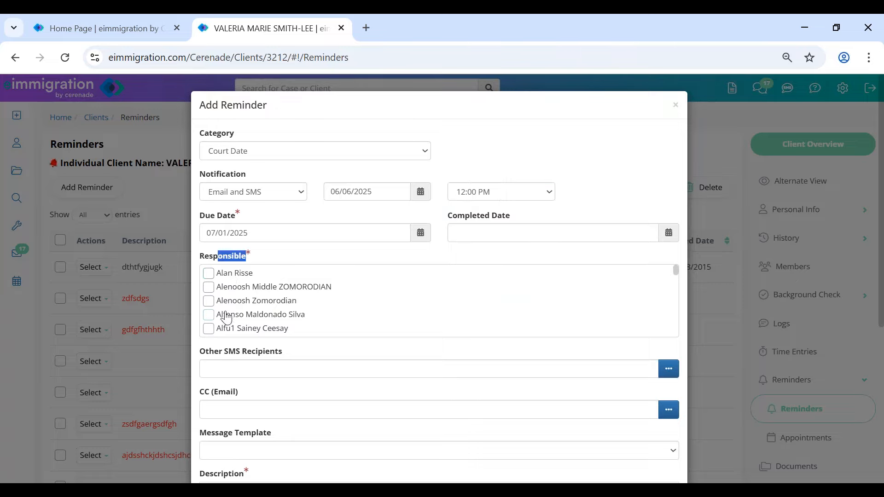
scroll(211, 309, down, 5)
scroll(211, 309, down, 15)
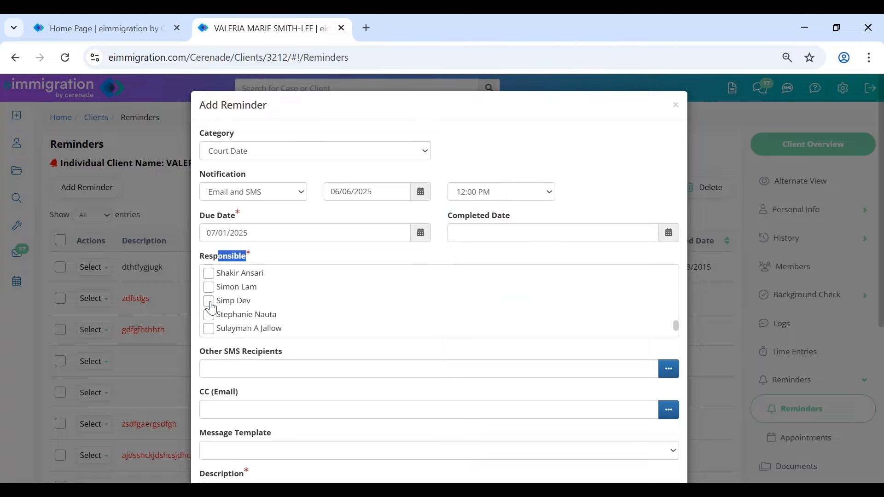
scroll(211, 308, up, 5)
scroll(248, 207, up, 3)
scroll(208, 216, up, 2)
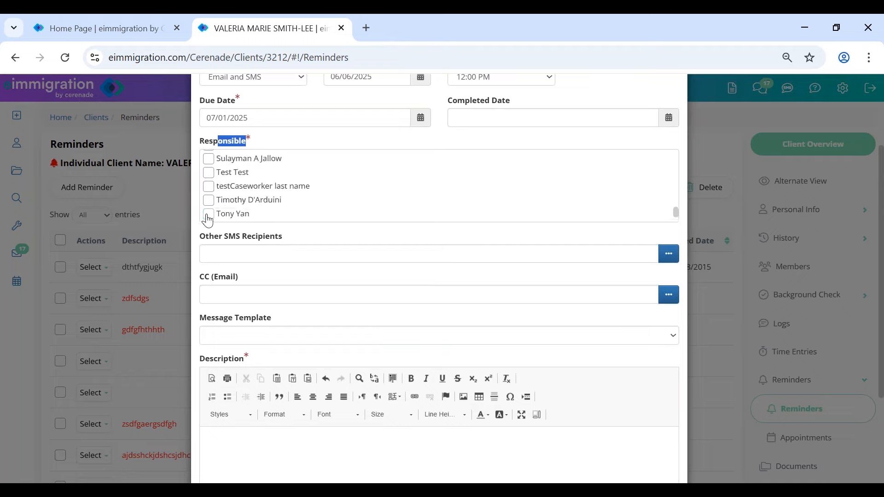
scroll(208, 220, down, 2)
click(208, 214)
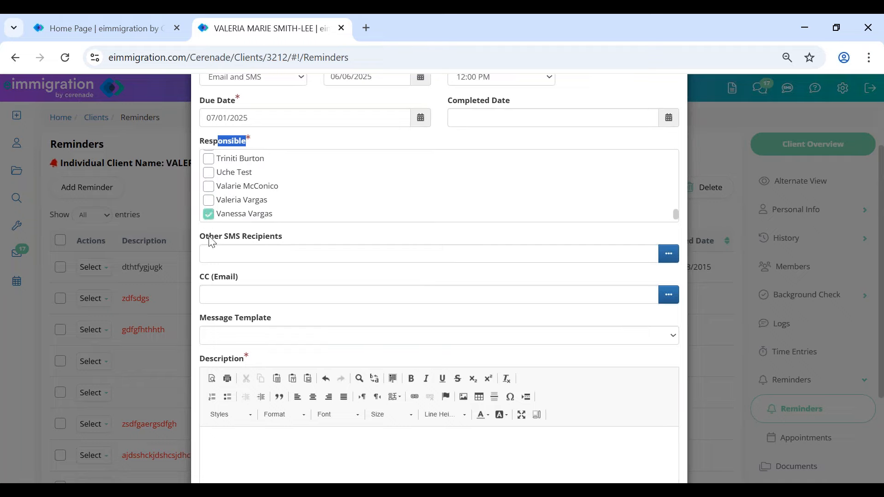
drag(210, 237, 300, 239)
click(323, 236)
click(667, 256)
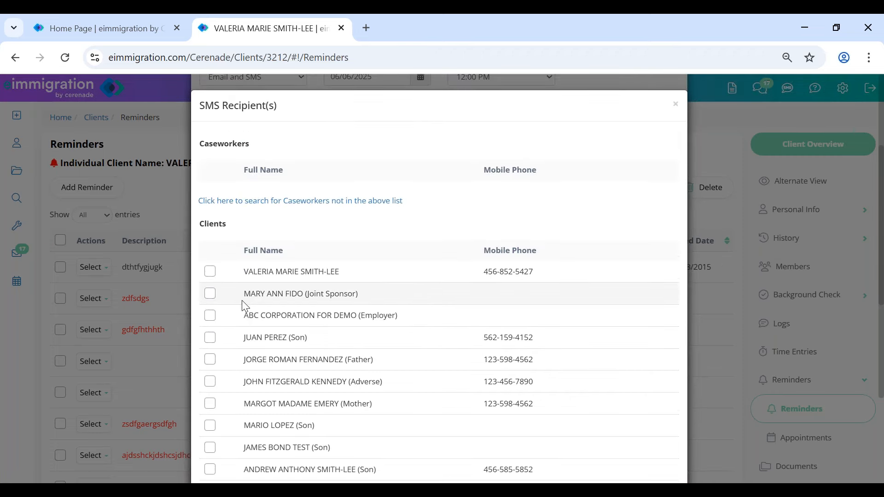
- Add the client and the client's spouse as Other SMS Recipients
scroll(243, 304, down, 5)
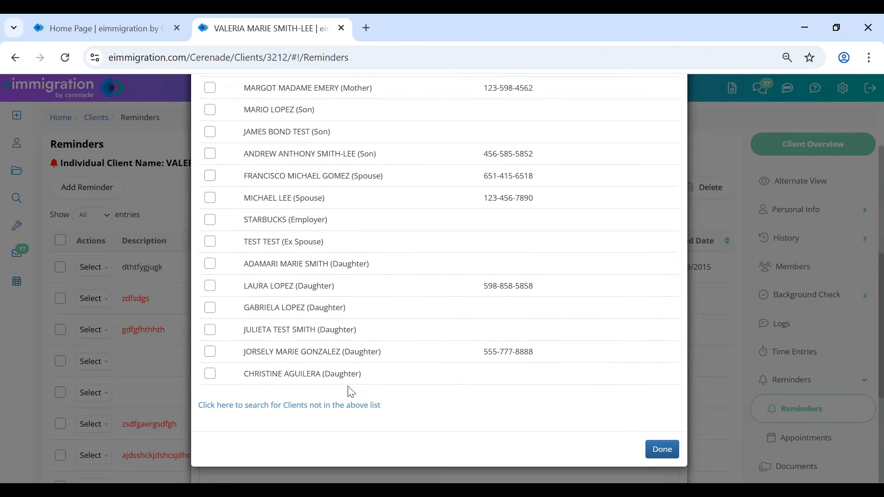
scroll(351, 392, up, 5)
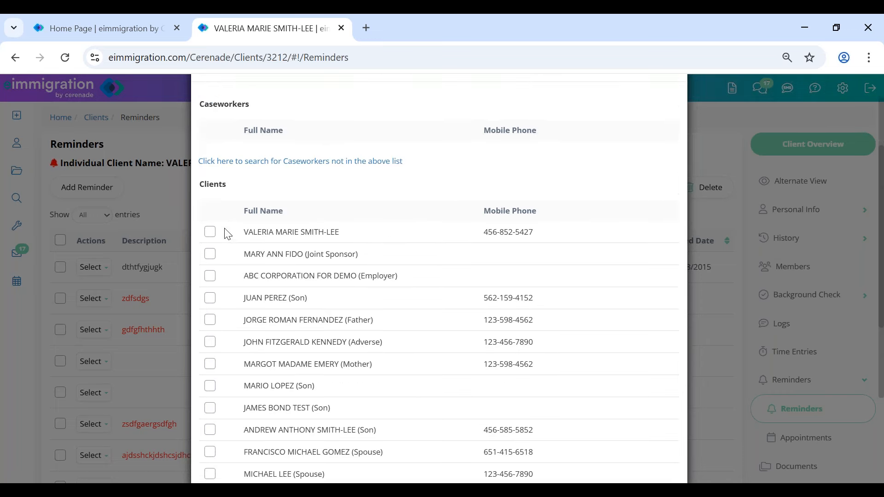
click(210, 232)
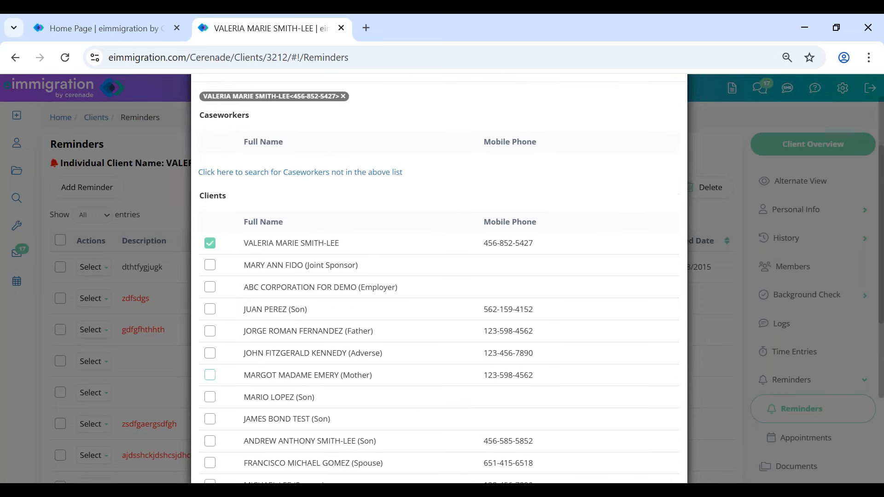
click(211, 463)
scroll(694, 422, down, 6)
click(662, 451)
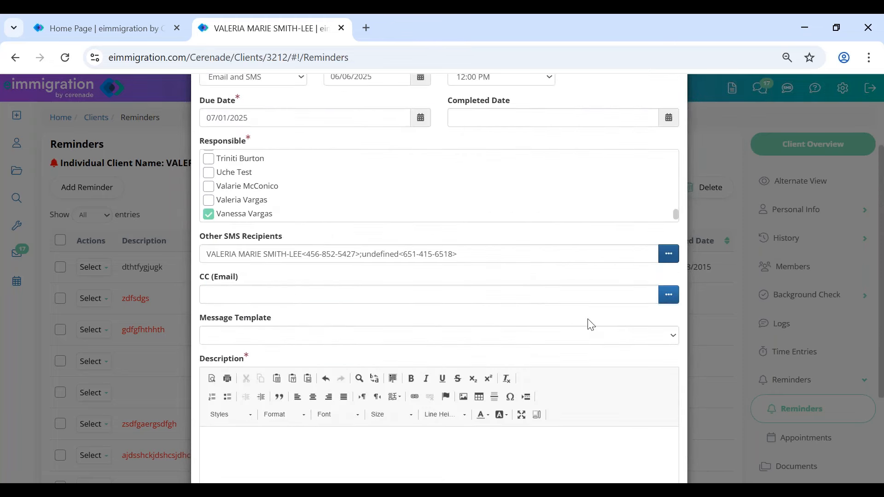
- CC two caseworkers, the client and the spouse on the reminder email
click(667, 295)
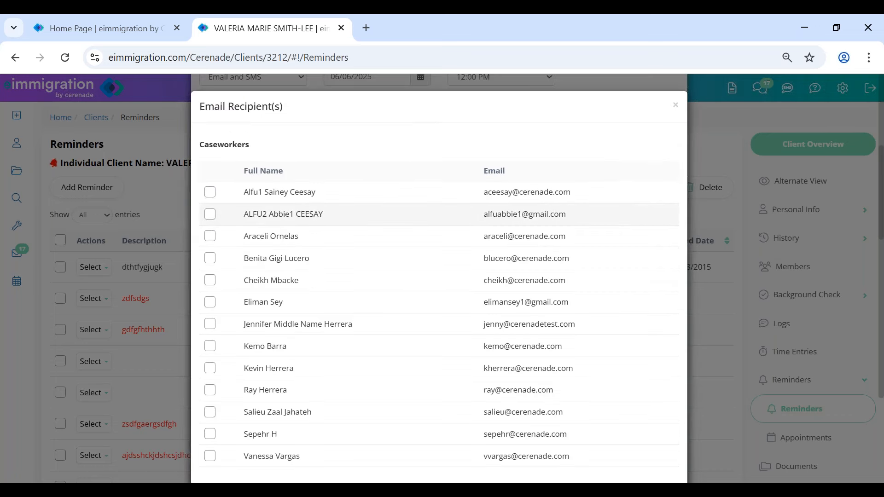
scroll(223, 345, down, 5)
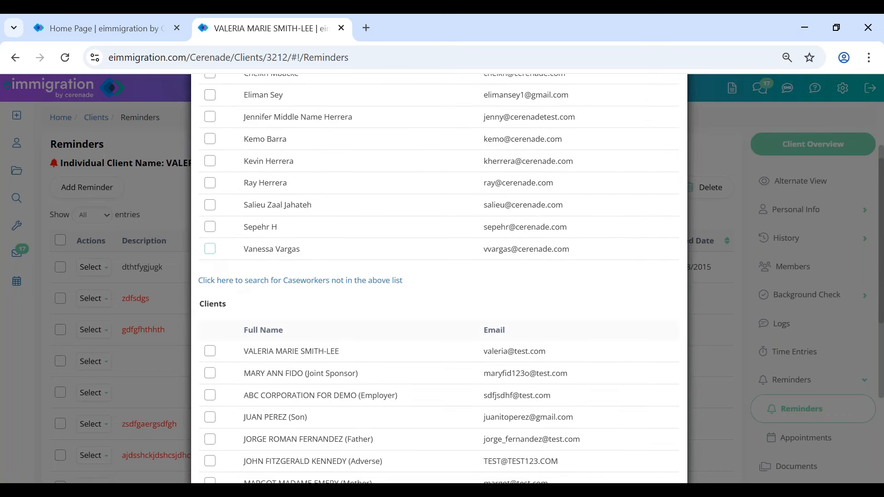
click(210, 249)
click(210, 238)
click(210, 362)
scroll(219, 409, down, 2)
scroll(218, 408, down, 1)
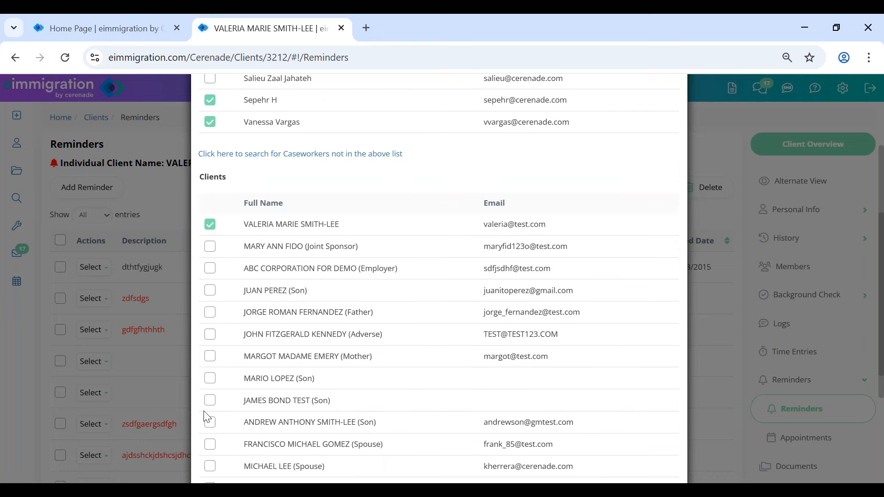
click(210, 445)
scroll(663, 454, down, 5)
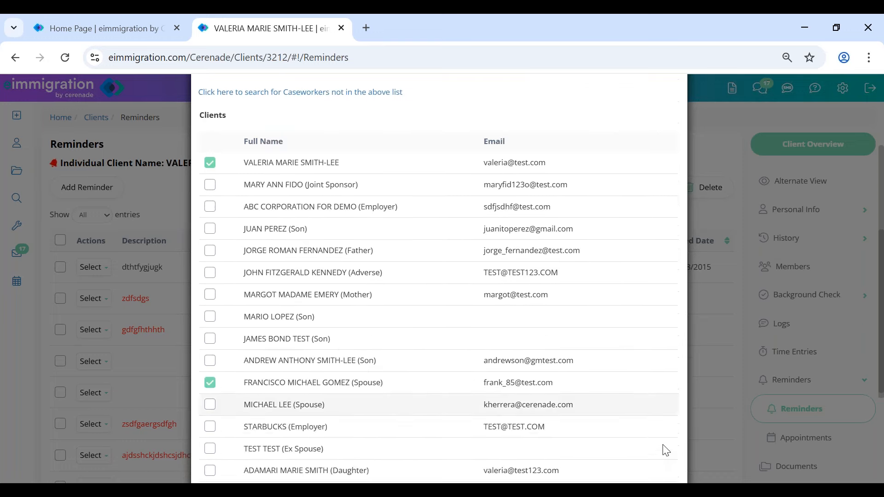
click(663, 450)
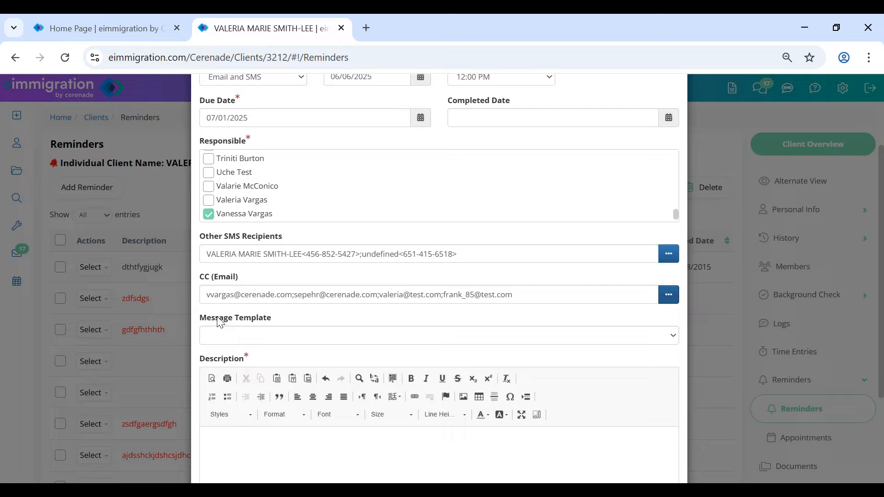
- Fill the description from the Appointment Reminder Letter (w/LetterHead) template
drag(217, 317, 291, 324)
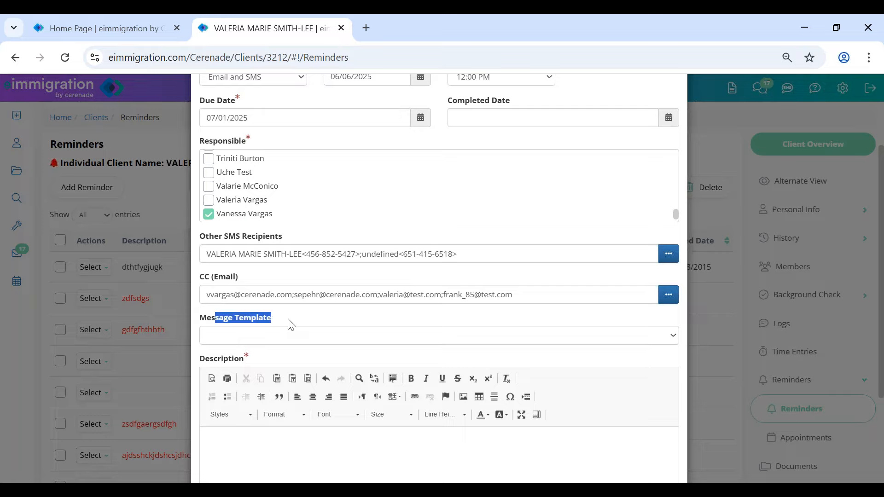
click(291, 341)
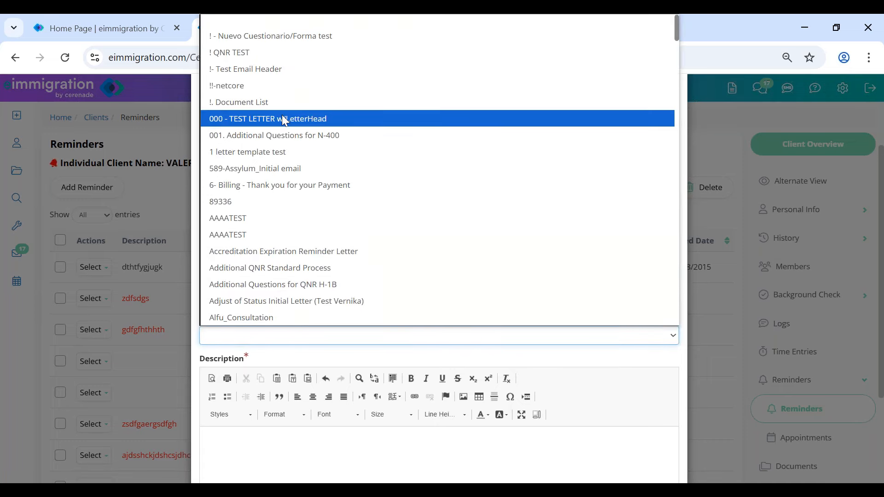
scroll(286, 199, down, 5)
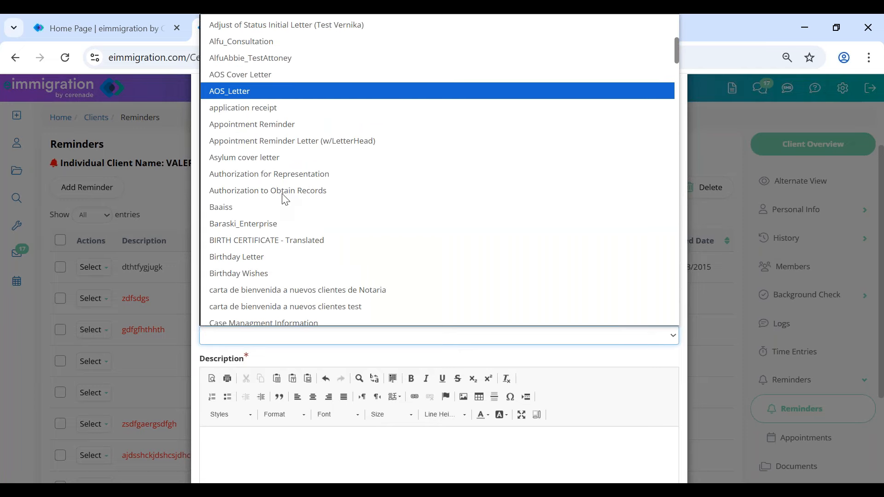
key(Down)
key(Down)
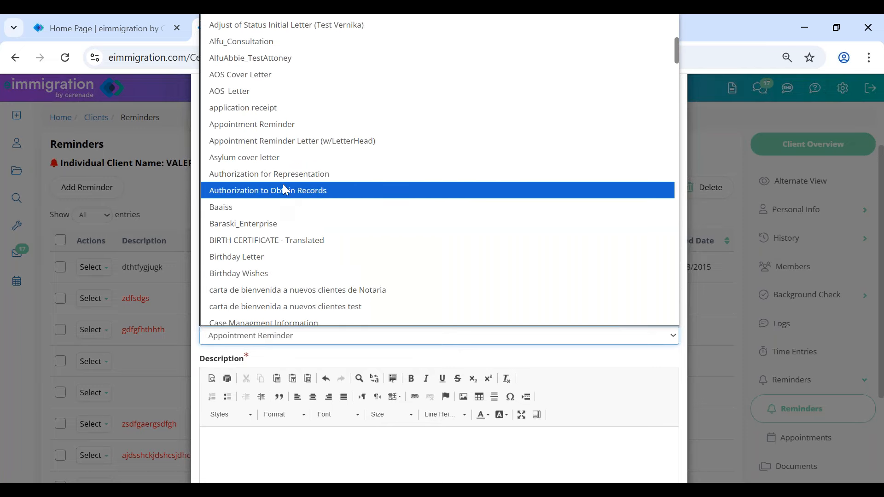
click(300, 138)
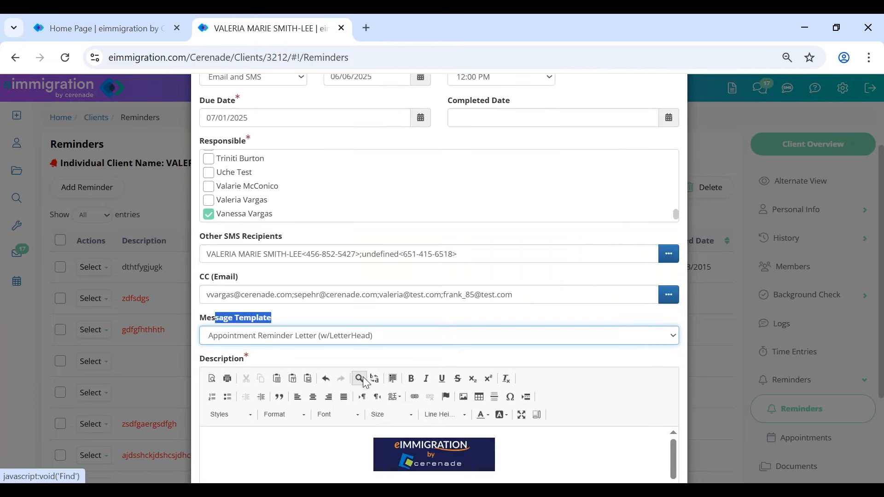
- Review the letter's date and greeting, then save the Court Date reminder
scroll(405, 358, down, 5)
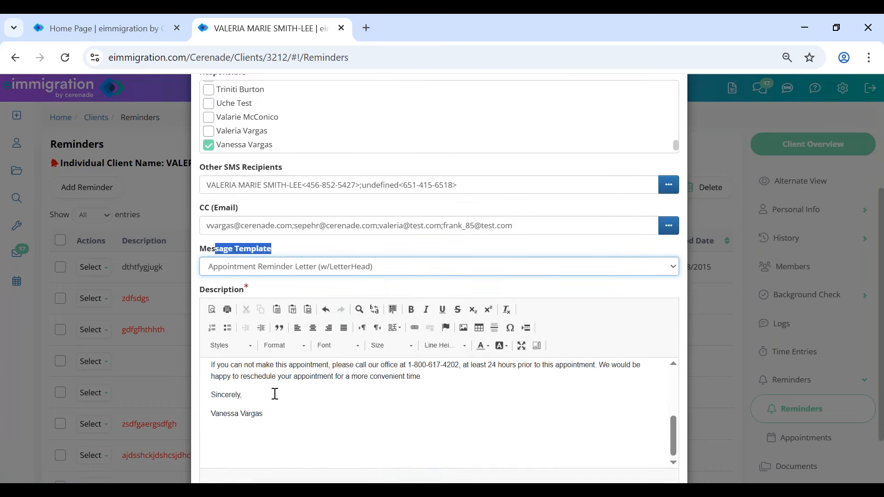
scroll(258, 395, up, 2)
drag(210, 378, 264, 399)
click(275, 396)
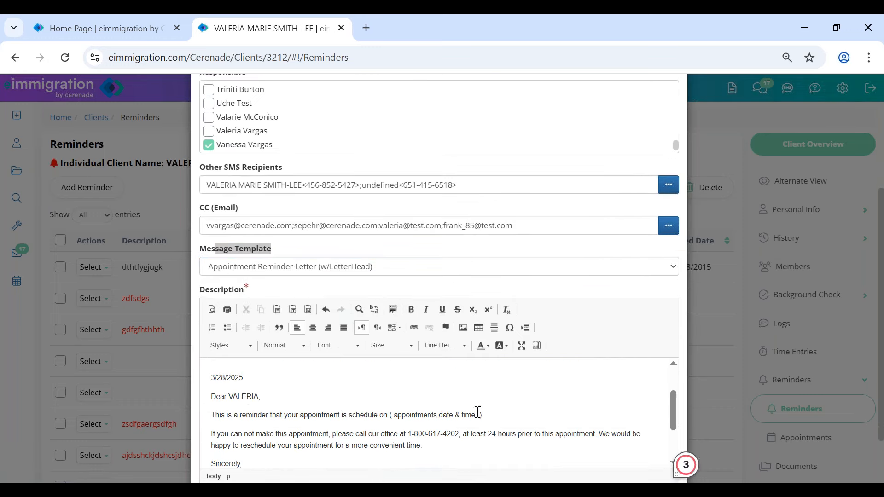
drag(496, 414, 374, 415)
scroll(373, 444, down, 5)
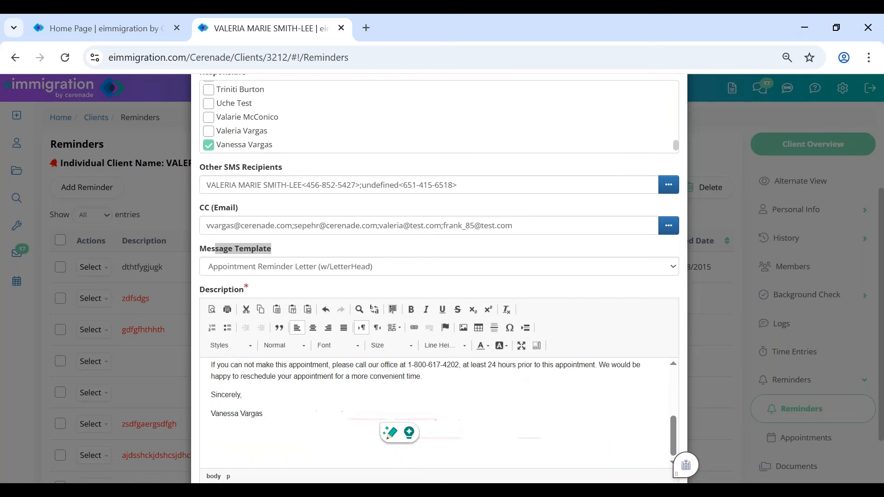
click(579, 451)
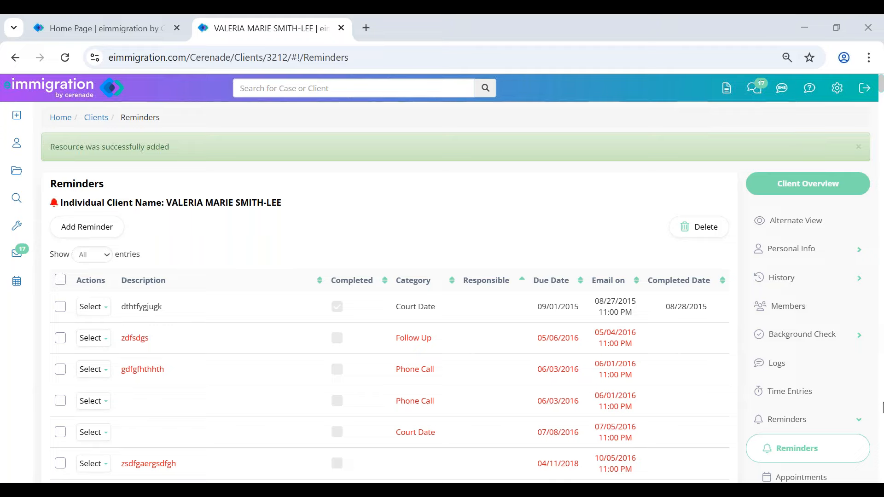
- Open the Tickler dashboard from the Tools menu
click(18, 229)
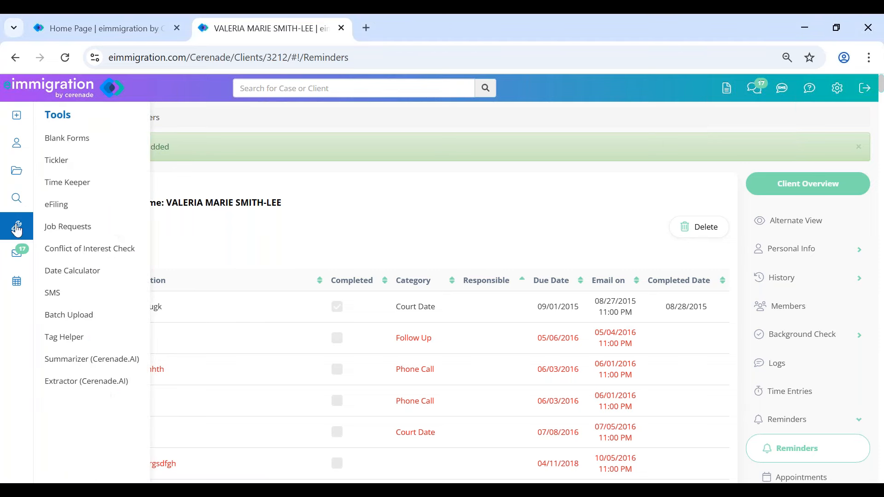
click(60, 164)
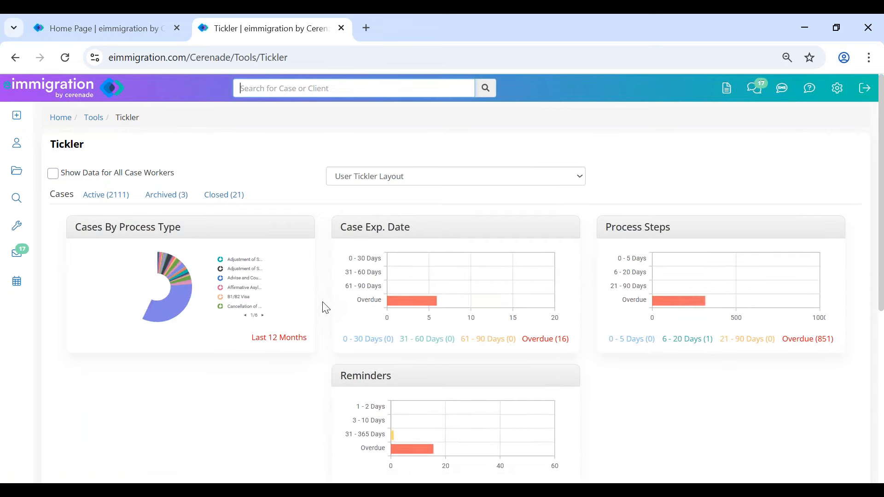
drag(672, 227, 614, 230)
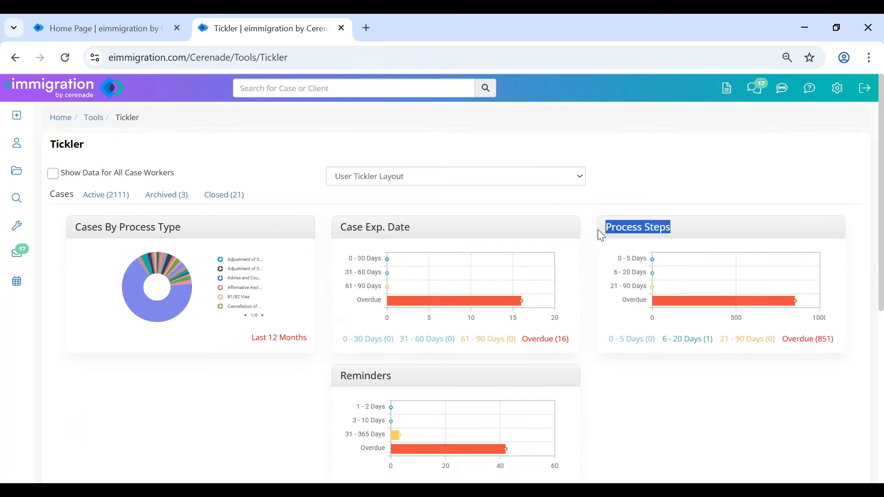
scroll(360, 271, down, 2)
scroll(350, 230, up, 2)
- Switch to the Default Tickler Layout and review its Document Exp. Date and Reminders charts
click(342, 175)
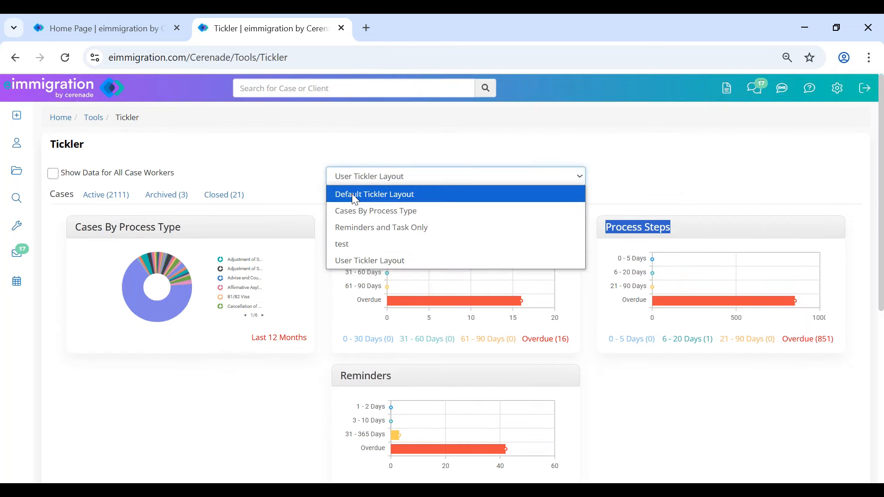
click(352, 194)
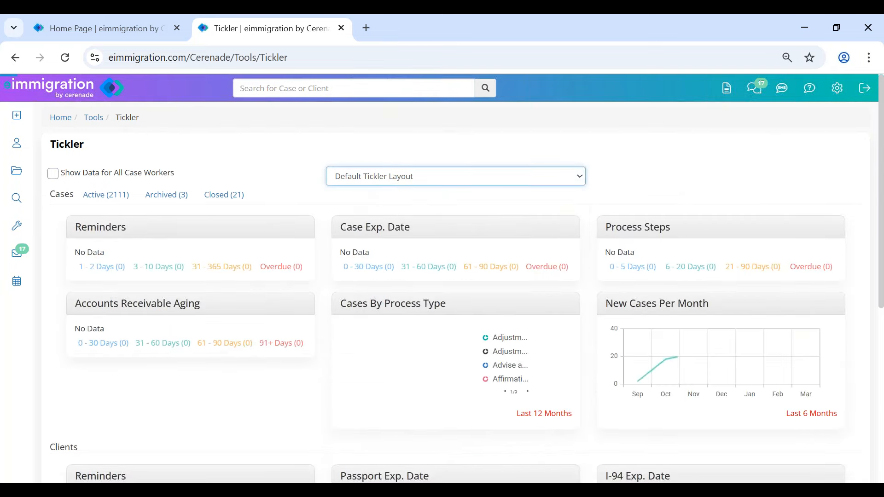
scroll(350, 295, down, 3)
scroll(677, 330, down, 1)
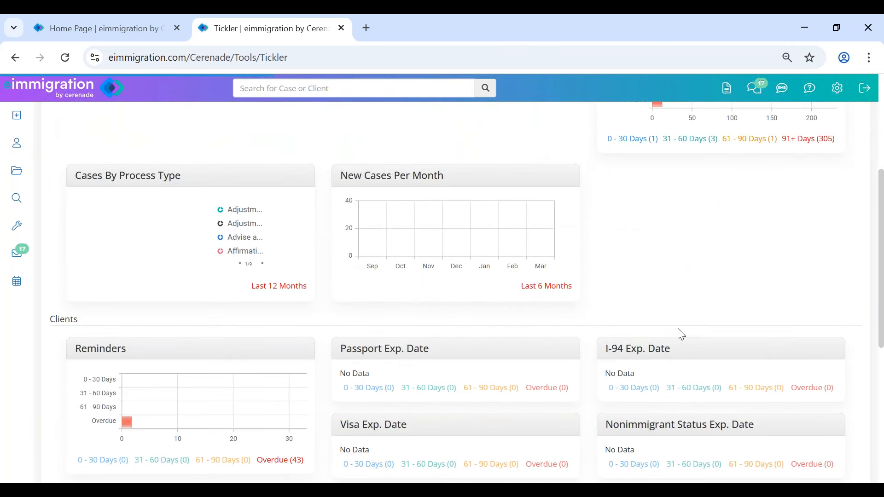
scroll(671, 391, down, 1)
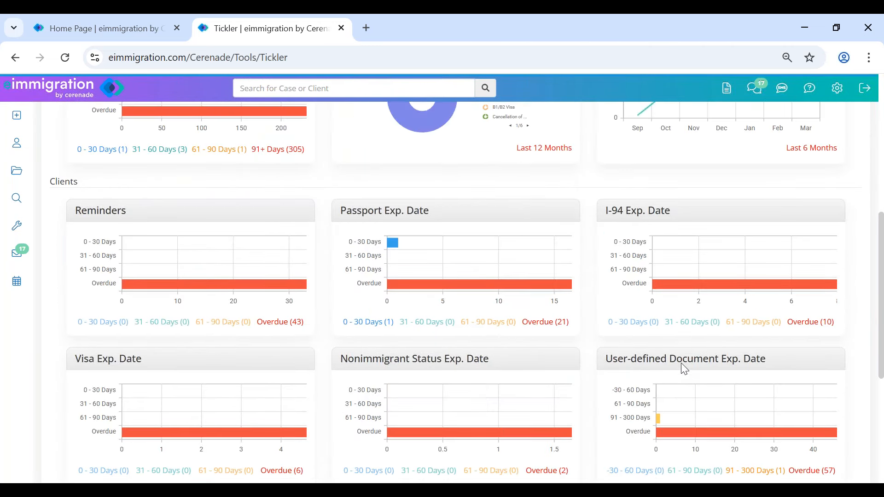
drag(671, 363, 778, 357)
scroll(231, 195, up, 9)
drag(49, 145, 104, 156)
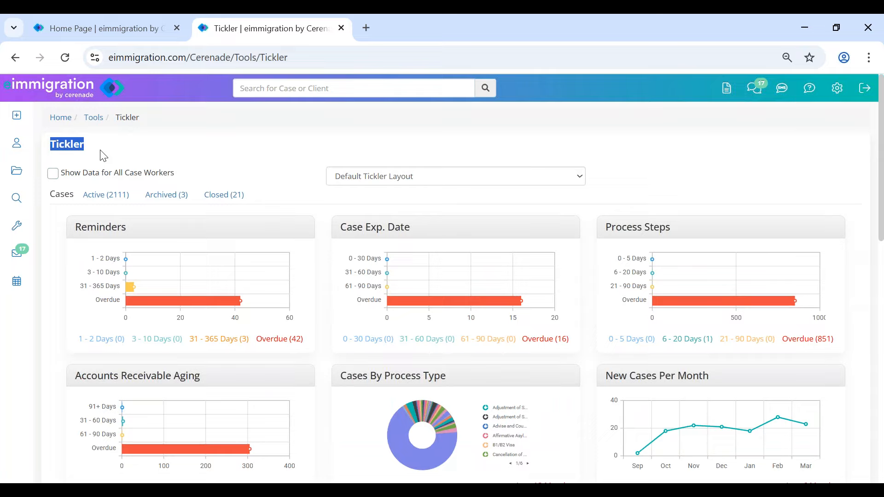
click(103, 155)
drag(76, 228, 150, 233)
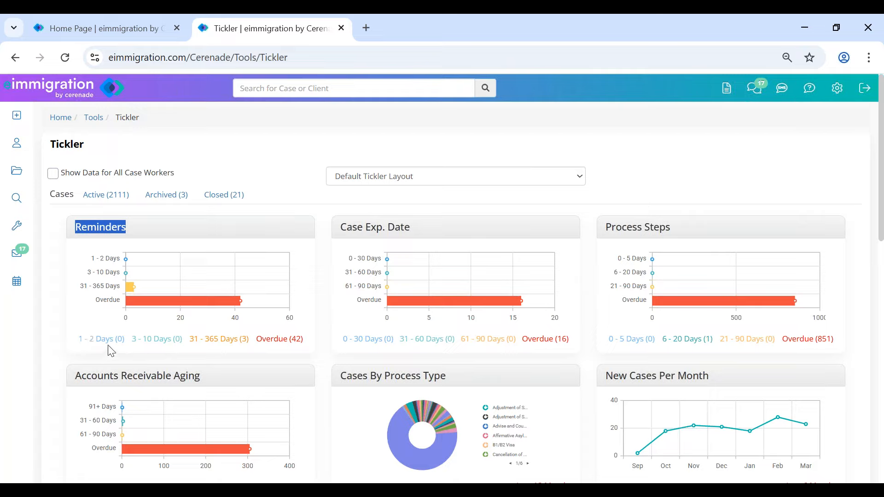
- Review the reminders due in 31–365 days, including the 05/01/2025 Declaration draft
click(218, 340)
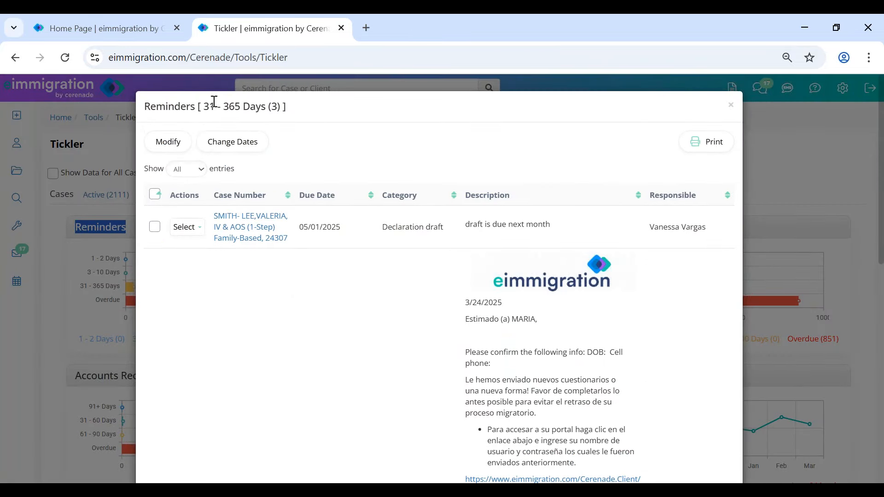
drag(383, 228, 454, 235)
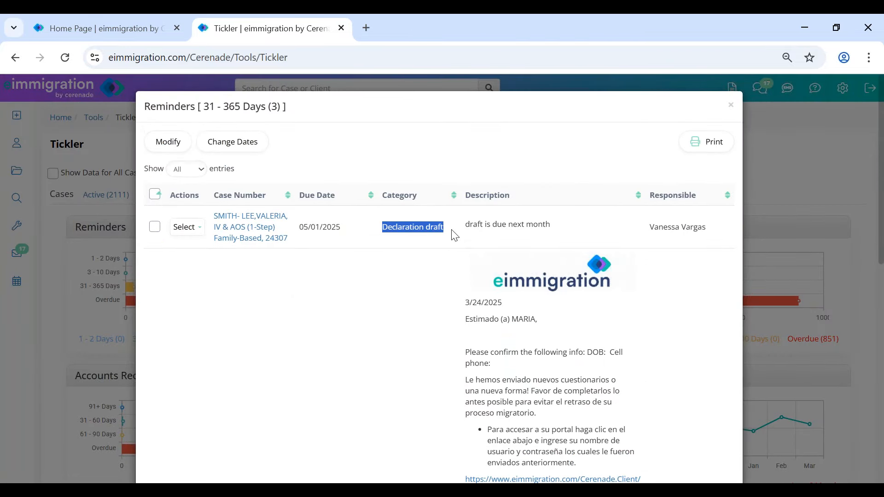
drag(649, 228, 685, 230)
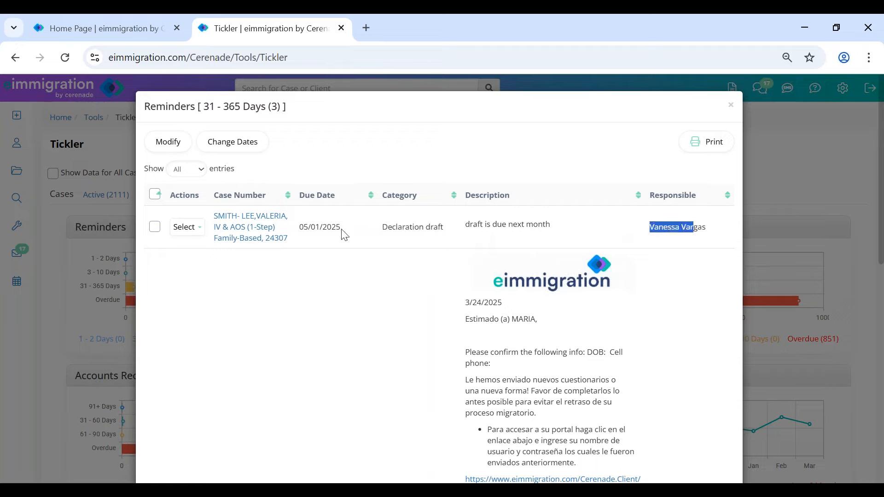
drag(298, 229, 345, 229)
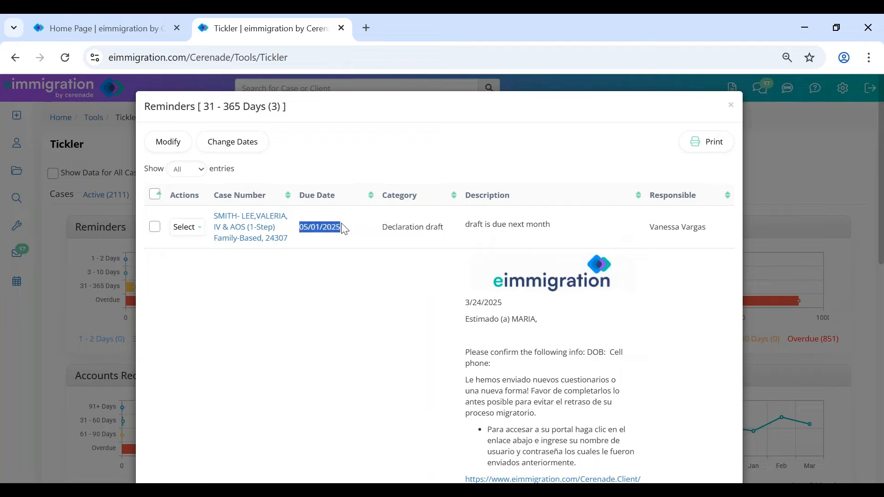
click(730, 107)
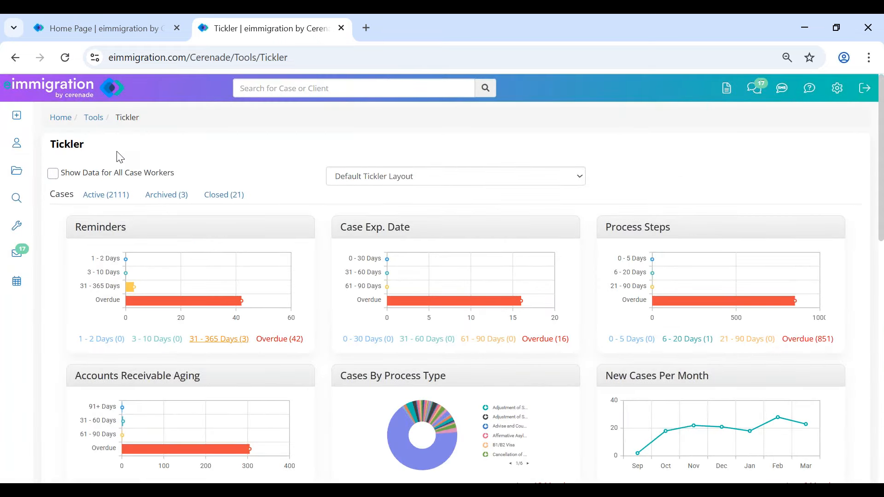
- Turn on Show Data for All Case Workers in the Tickler
click(112, 174)
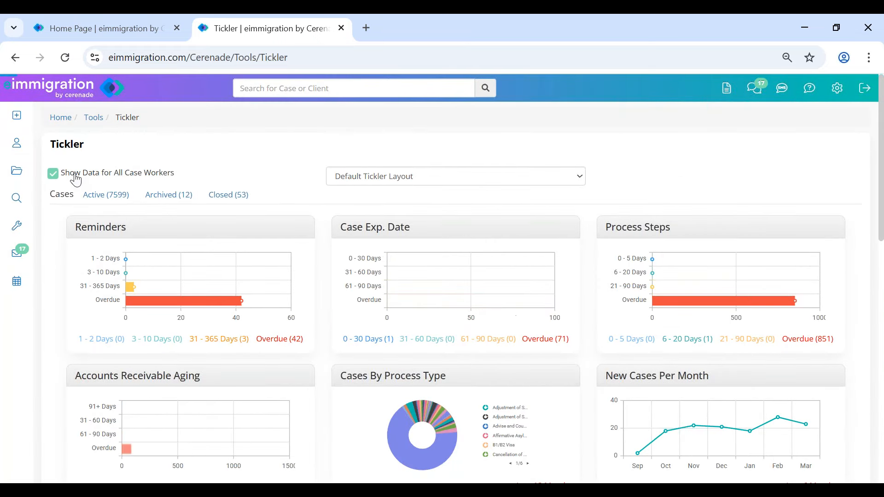
drag(82, 175, 213, 176)
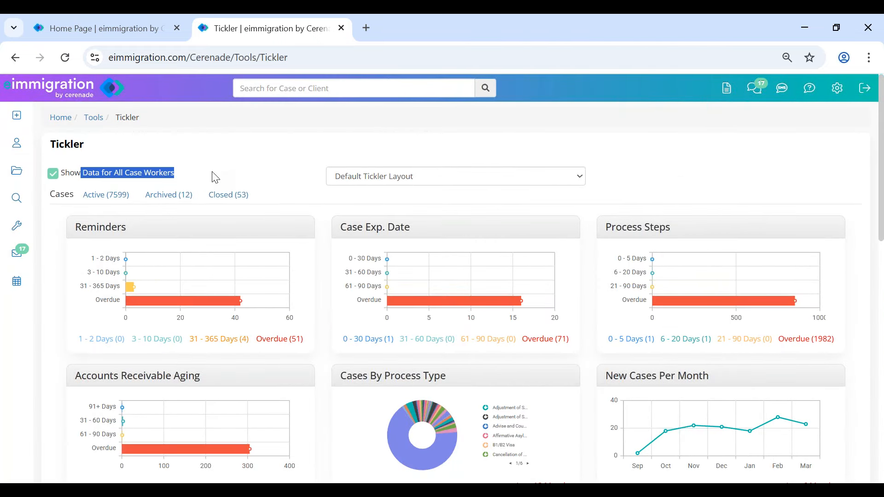
click(215, 178)
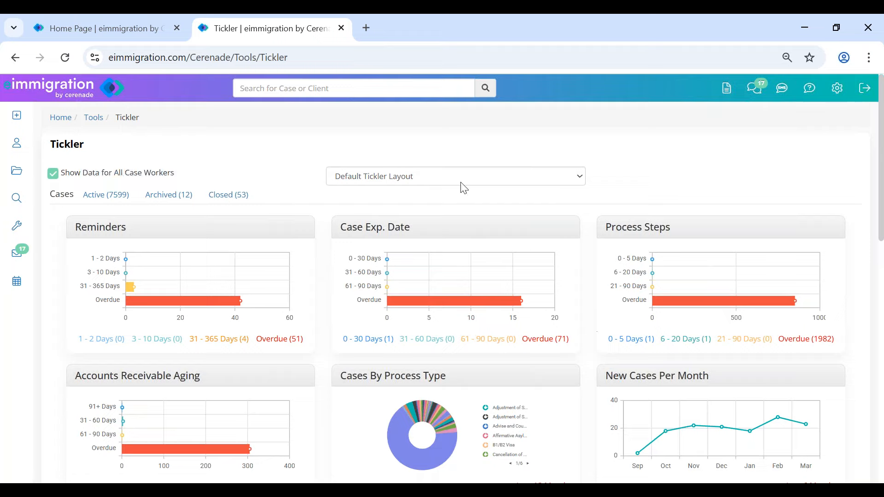
mouse_move(844, 95)
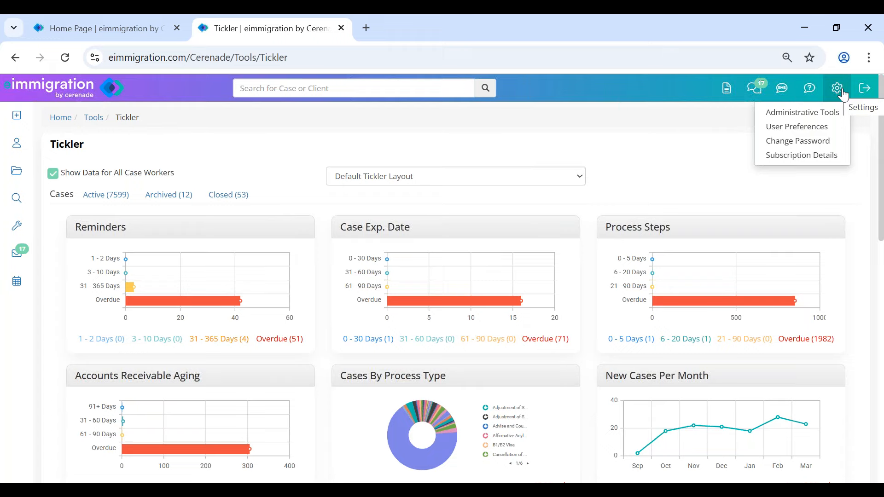
- Browse User Preferences' Tickler Settings and Layout pages, then return via the eimmigration logo
click(815, 130)
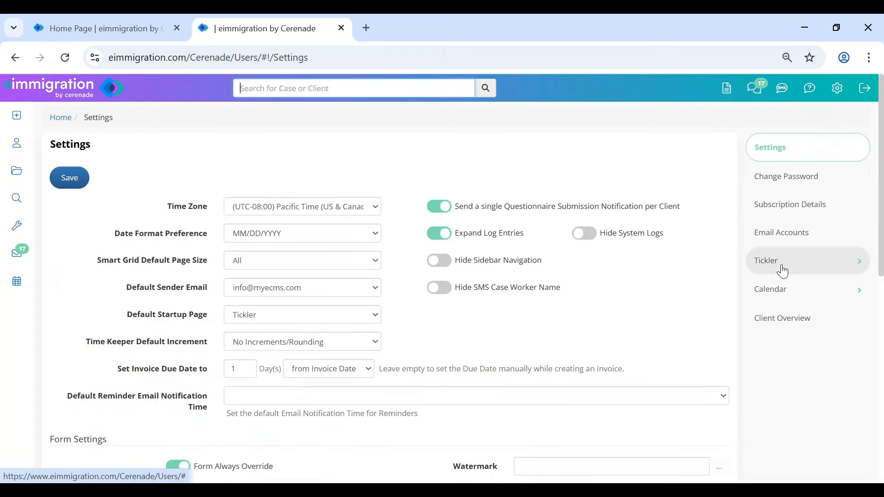
click(782, 271)
click(784, 292)
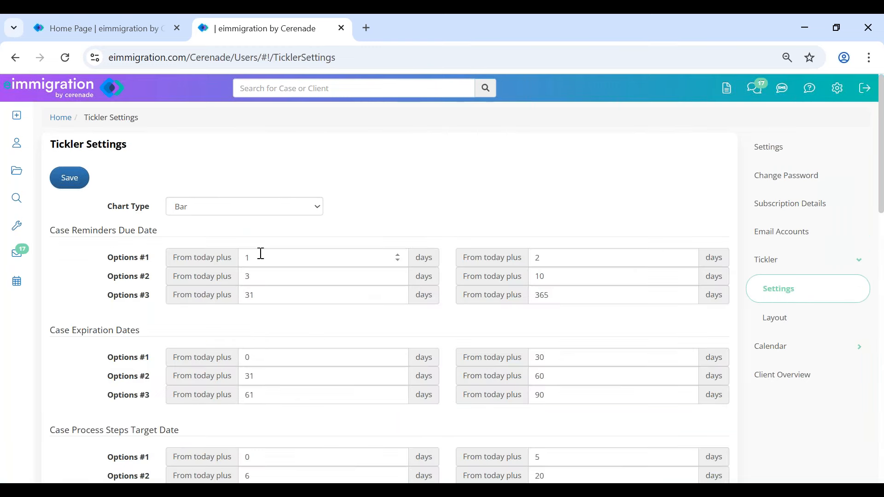
click(778, 324)
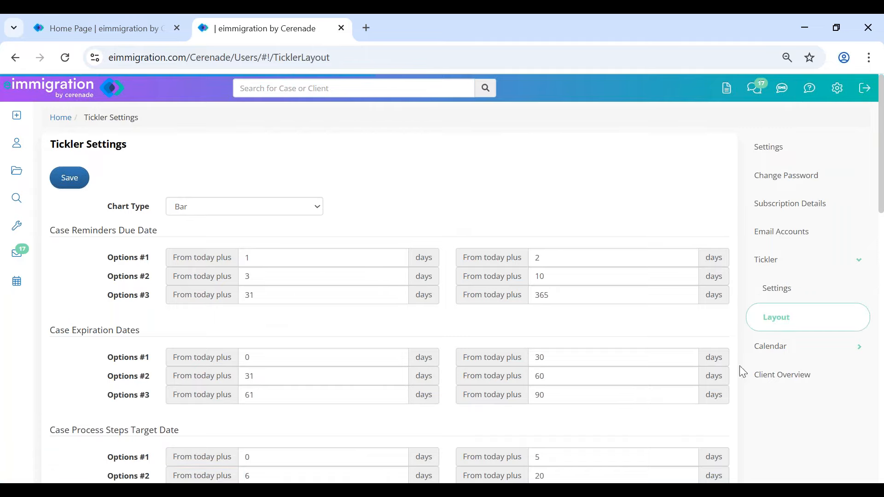
click(820, 315)
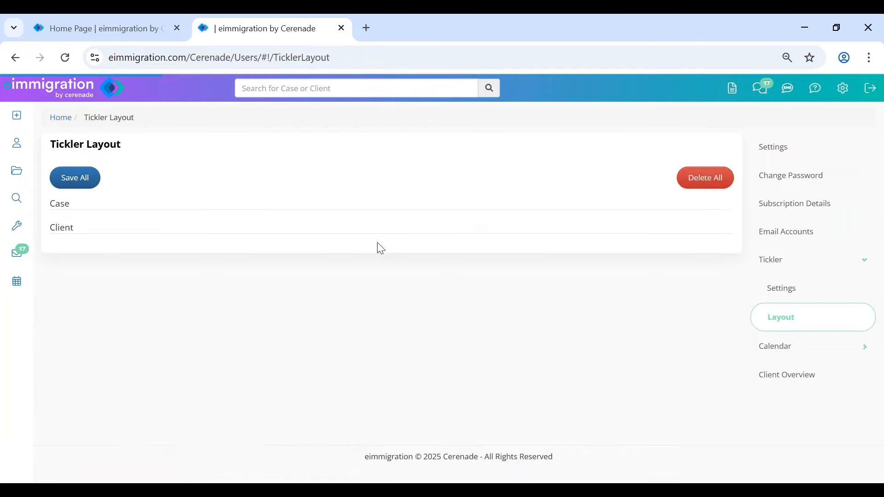
click(45, 89)
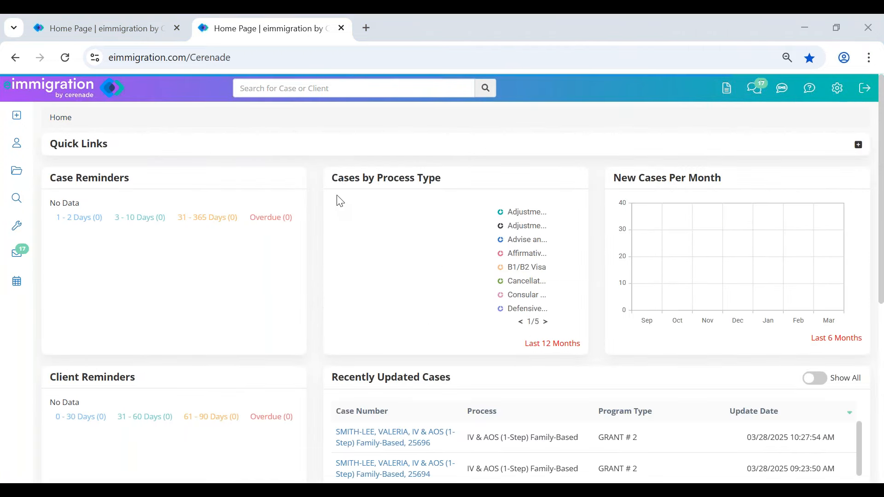
- Go from the home dashboard to the Clients page listing recently updated contacts
scroll(117, 352, down, 4)
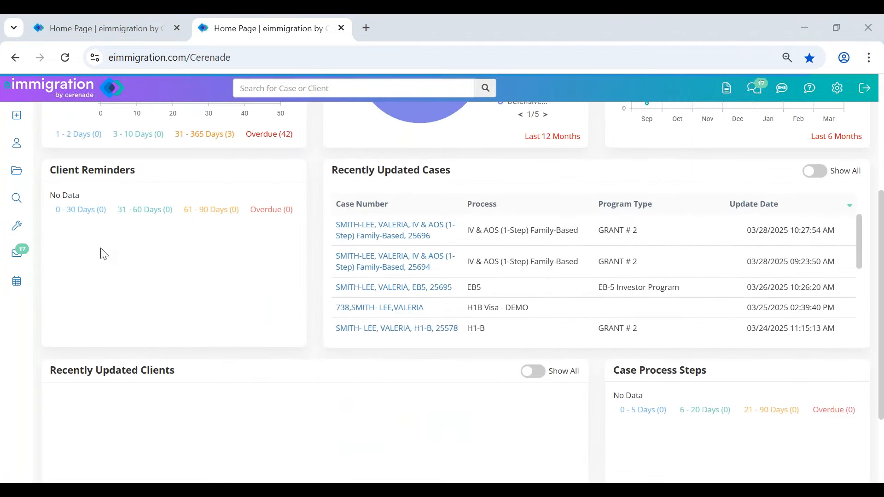
click(19, 143)
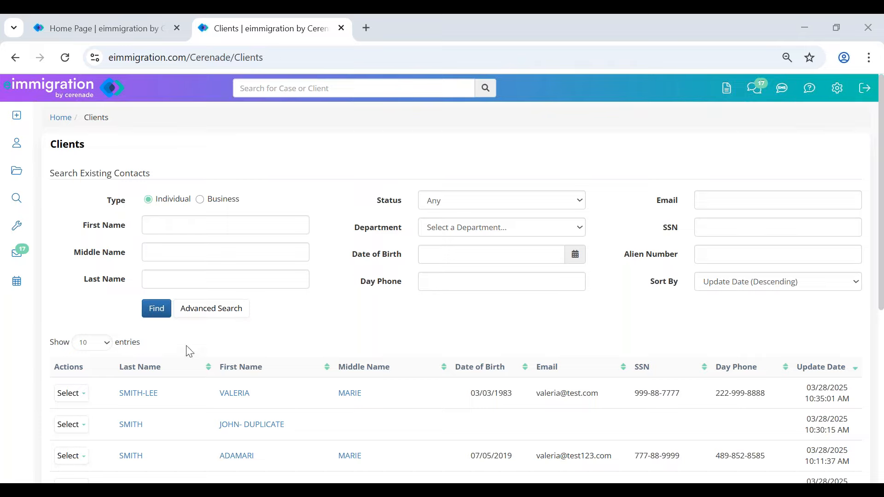
- Start a new individual contact with the client's first and last name and sex Male
scroll(206, 405, down, 2)
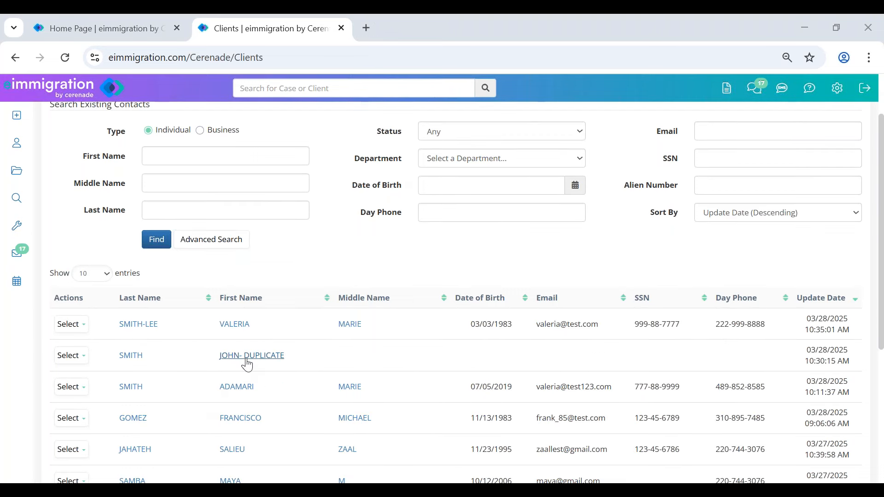
scroll(242, 392, down, 4)
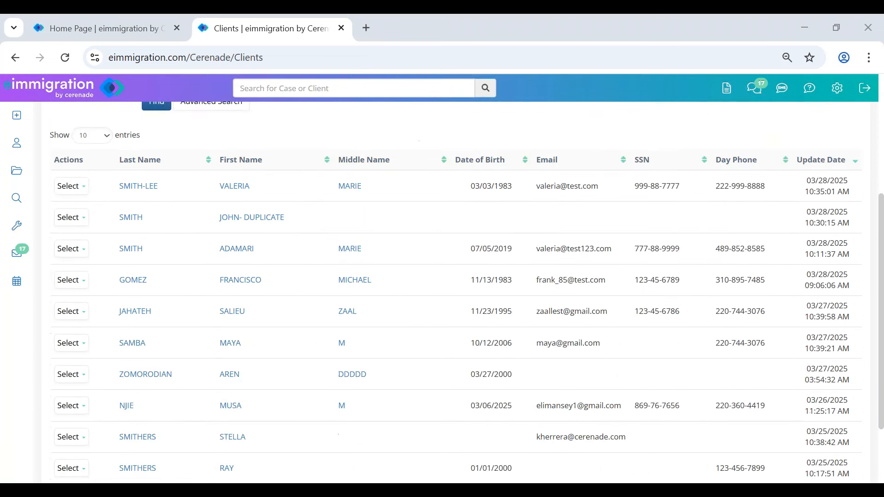
scroll(182, 268, up, 6)
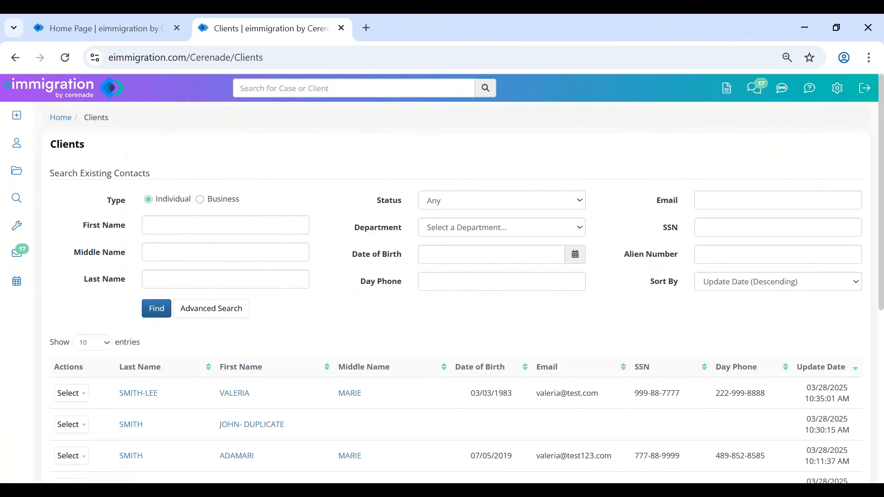
mouse_move(17, 115)
click(78, 146)
click(308, 183)
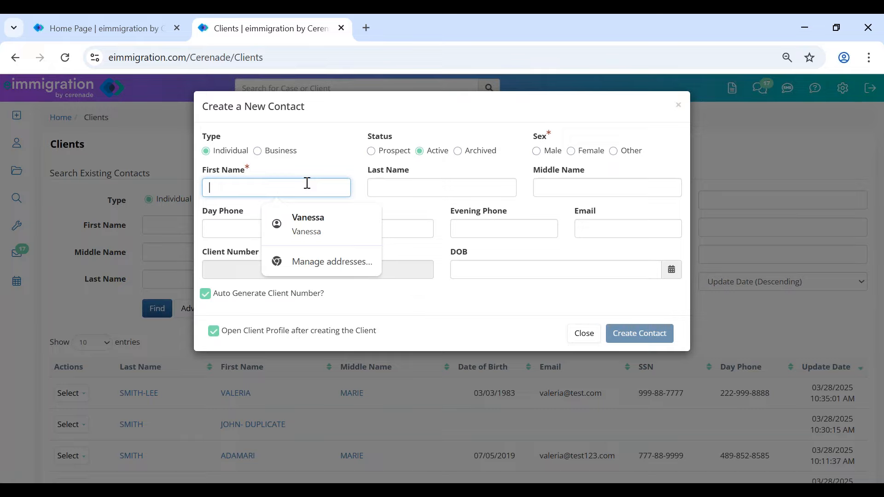
text(Joe)
key(Tab)
text(Smith)
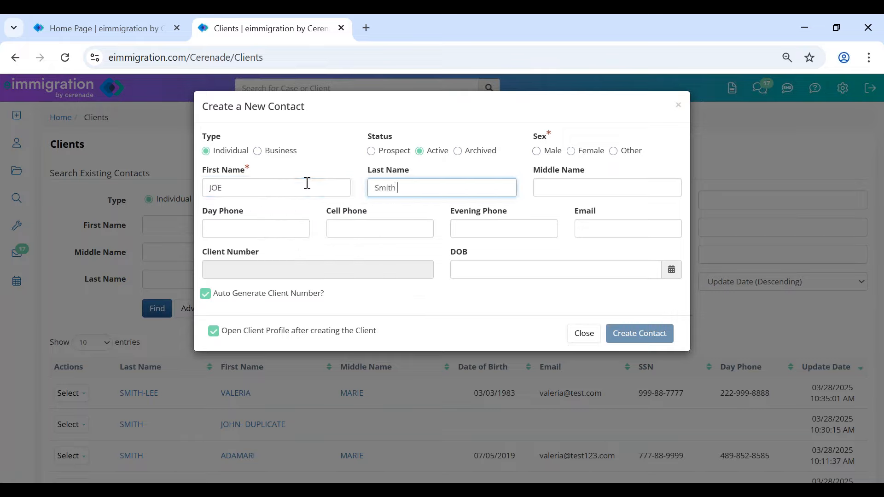
click(550, 152)
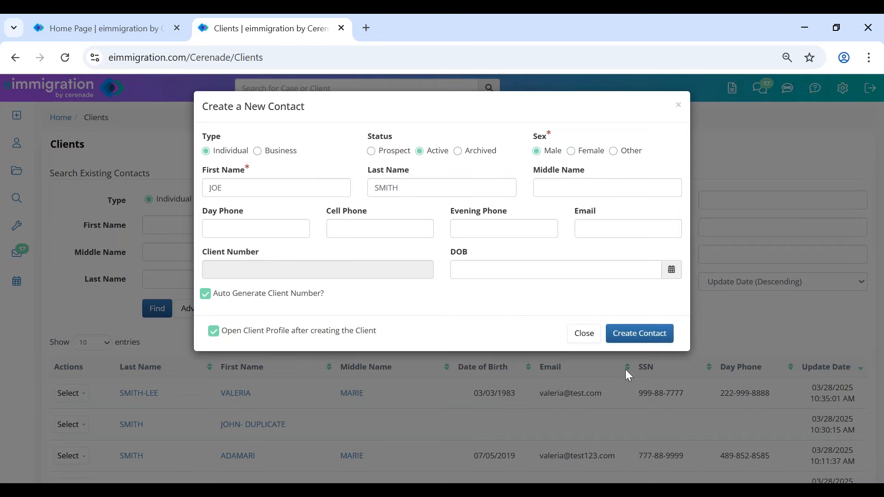
- Create the contact anyway despite the possible-duplicate warning
click(627, 340)
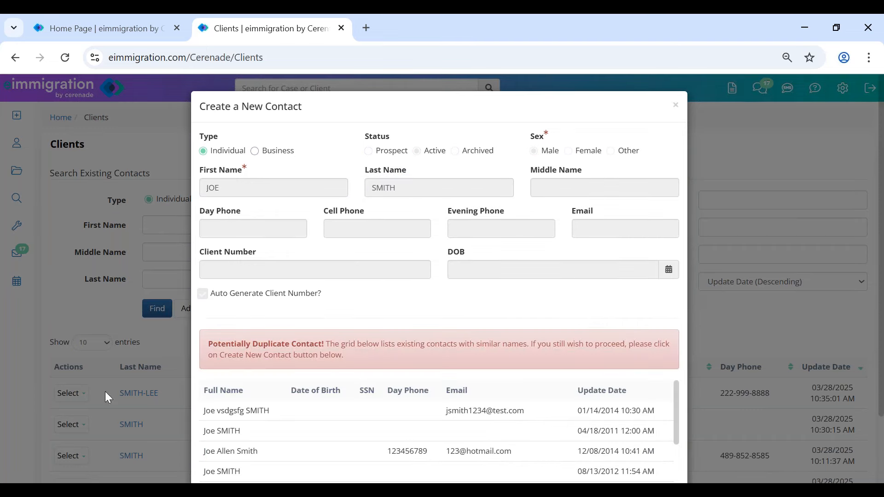
drag(237, 344, 367, 345)
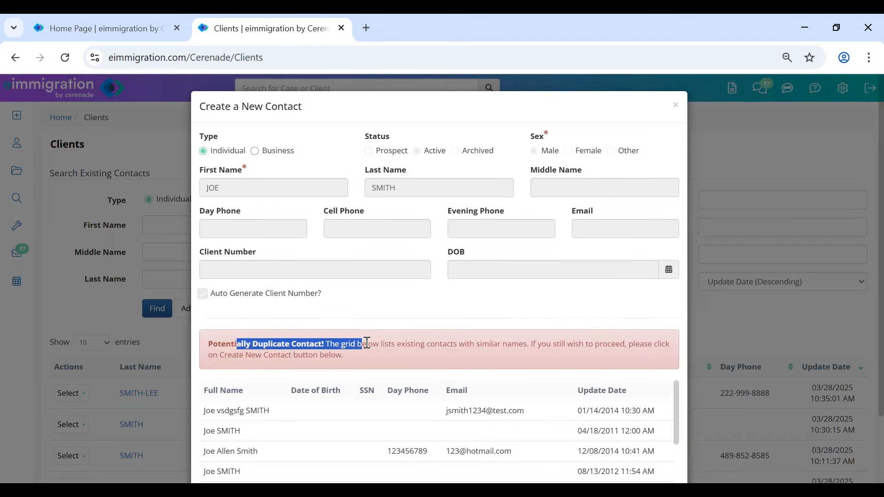
scroll(367, 345, down, 2)
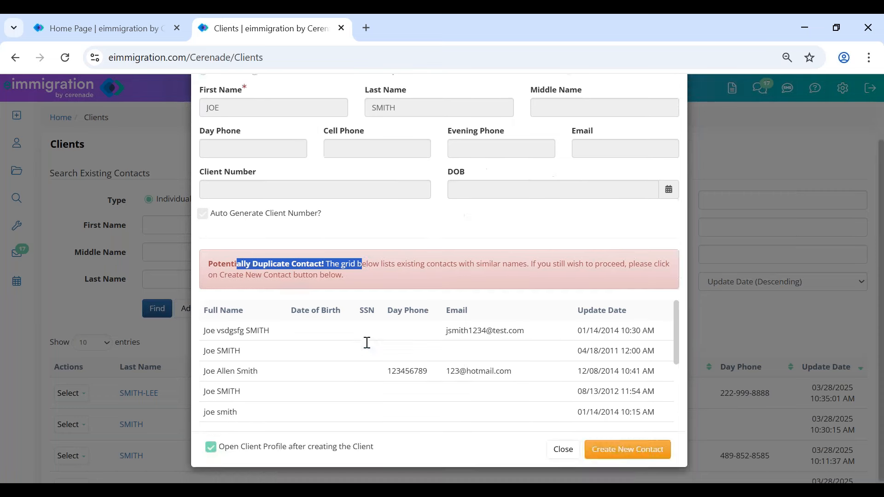
click(627, 450)
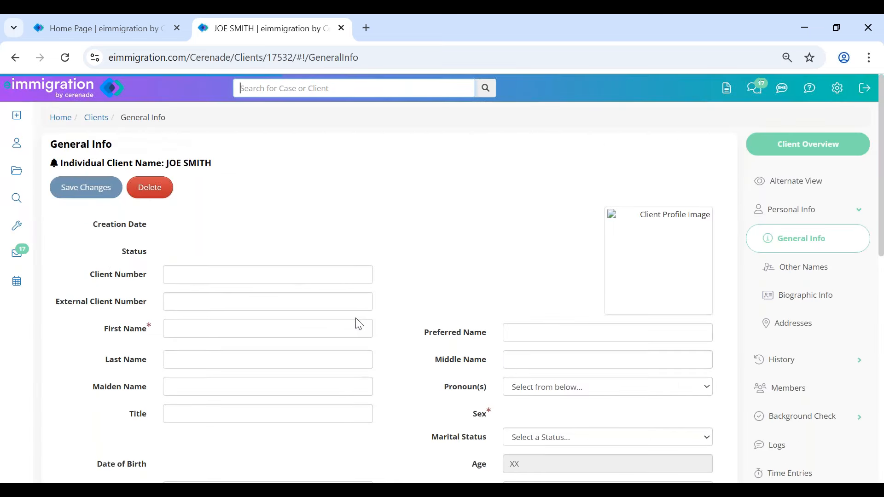
- Fill in the client's email address and cell phone number in General Info and save the changes
drag(167, 162, 217, 163)
click(262, 184)
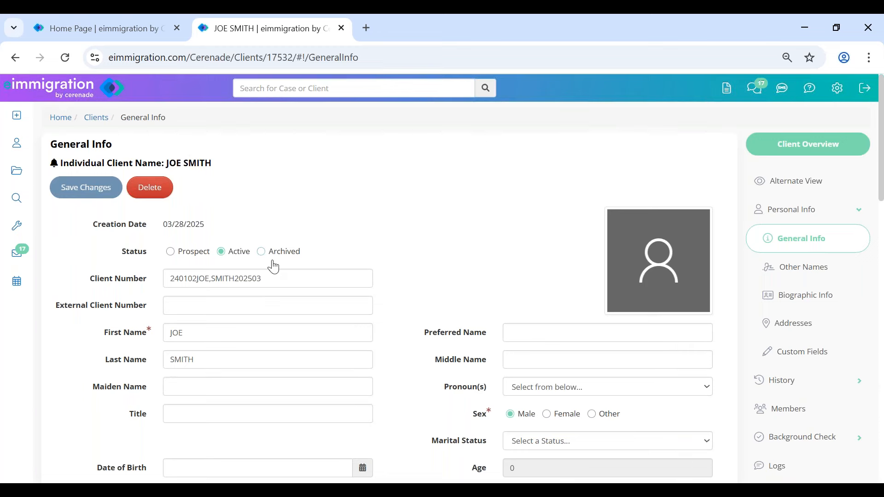
scroll(274, 277, down, 6)
click(219, 257)
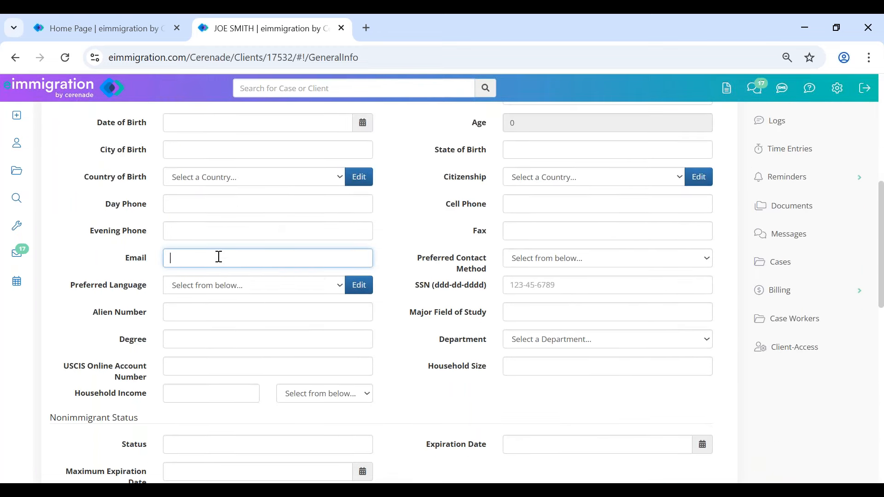
text(joe@test.com)
click(529, 203)
text(123-)
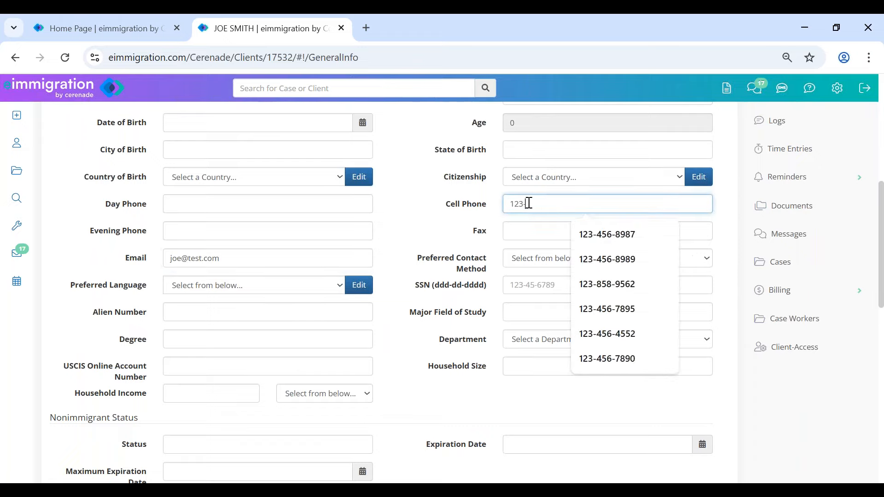
text(456-7410)
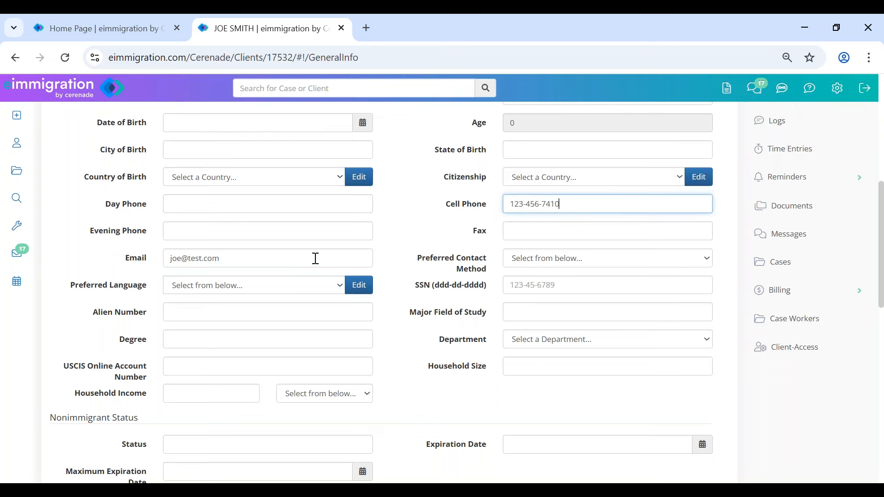
scroll(182, 225, up, 8)
click(93, 187)
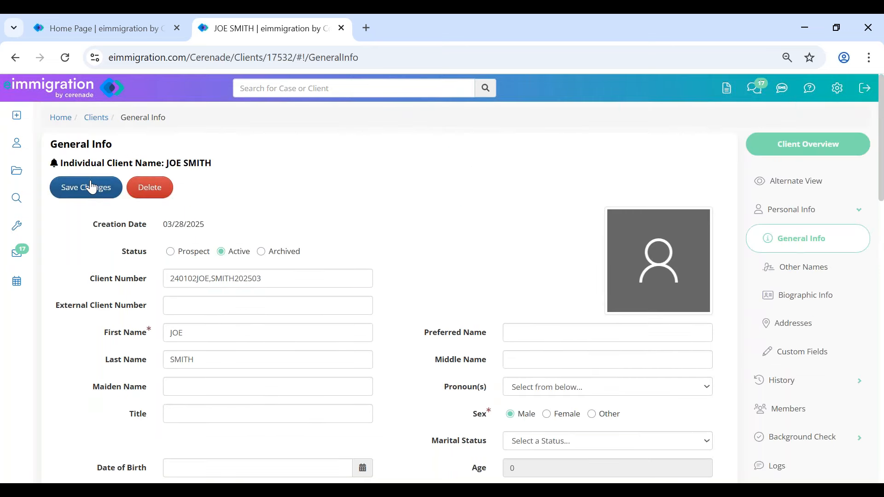
triple_click(186, 198)
click(258, 218)
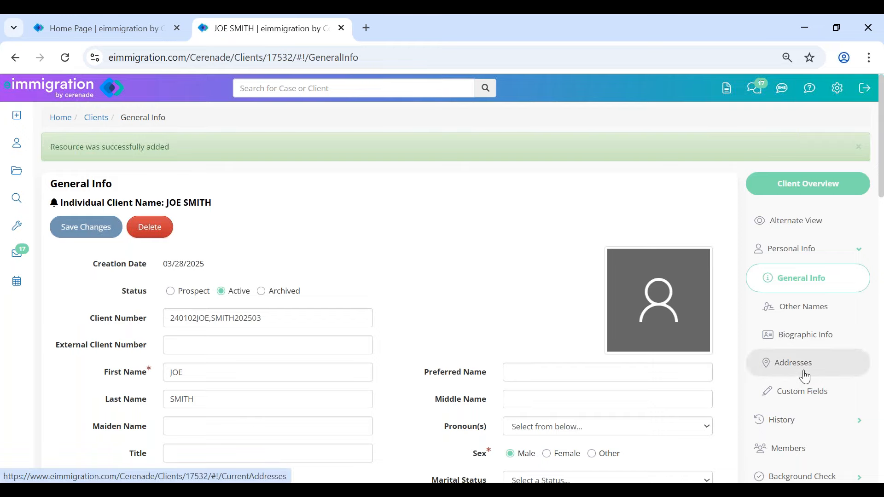
- In the Marketing custom fields, answer Yes to computer savvy and computer at home, tick Phone, Text Message, Email, and save
click(806, 392)
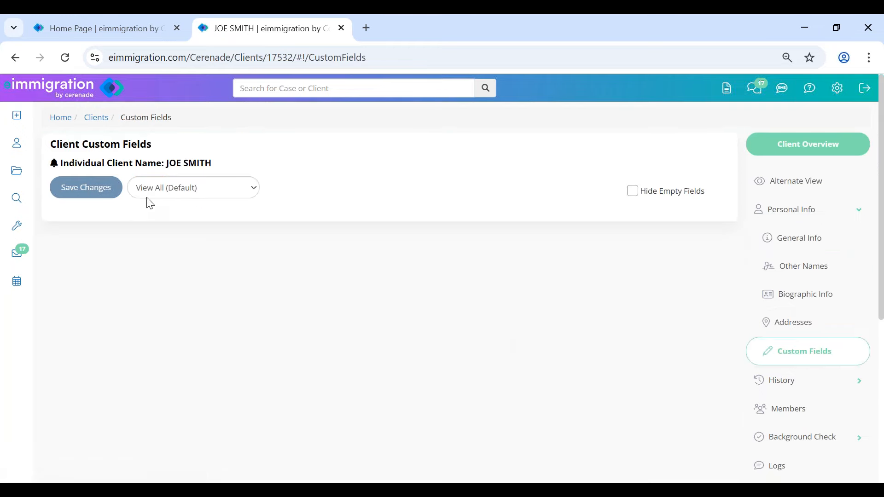
click(212, 196)
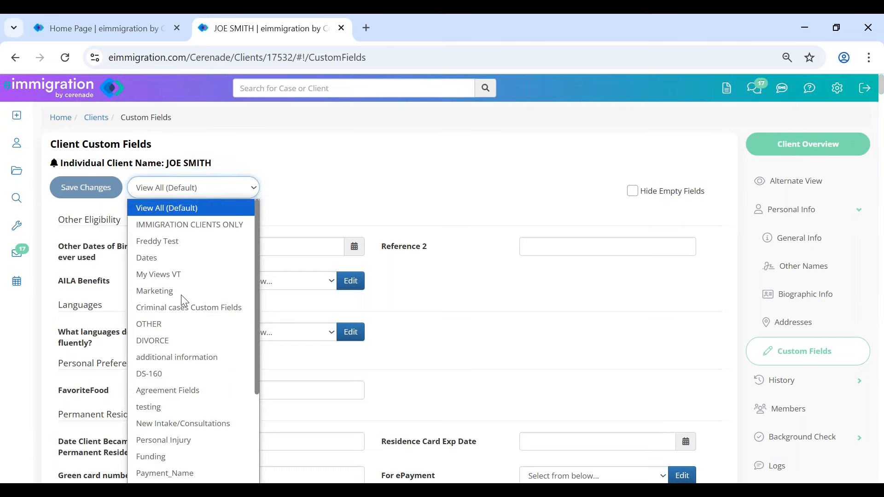
click(181, 293)
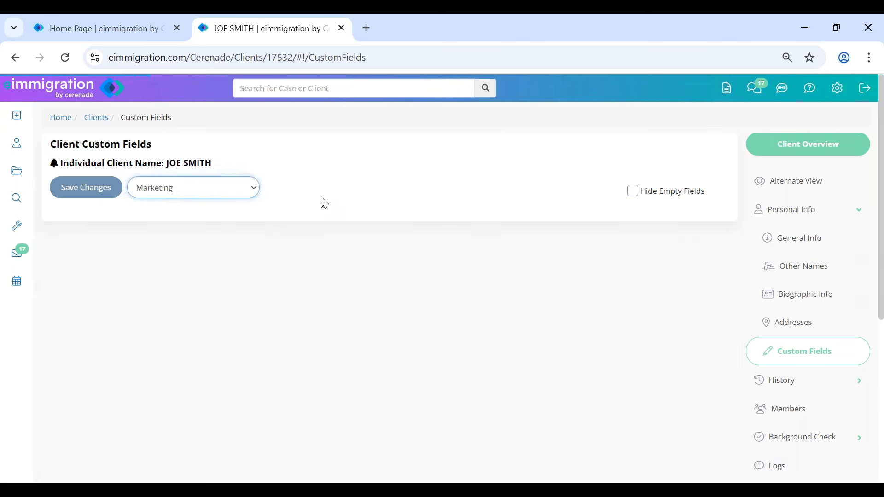
click(268, 253)
click(263, 279)
click(539, 249)
click(541, 286)
click(199, 305)
click(199, 333)
click(525, 305)
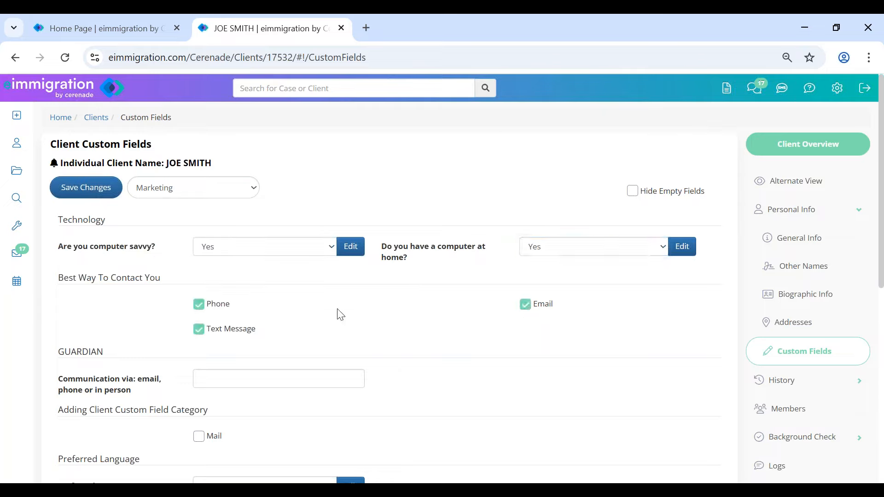
click(88, 185)
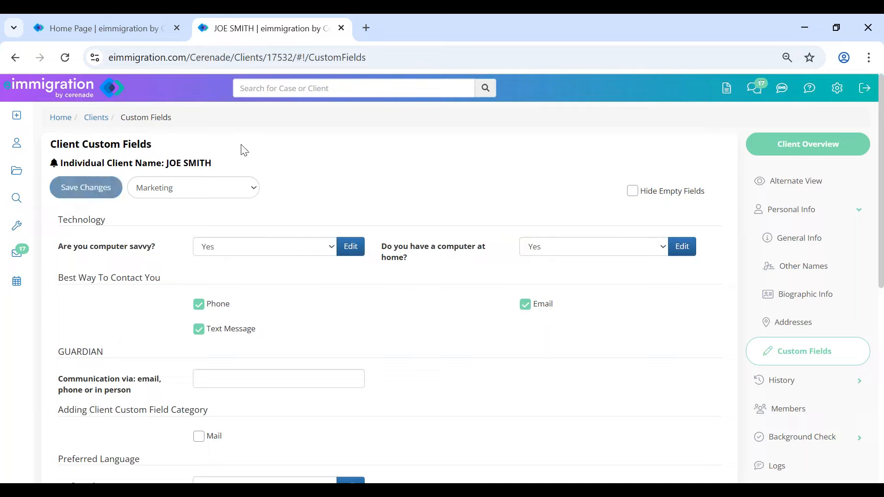
mouse_move(16, 118)
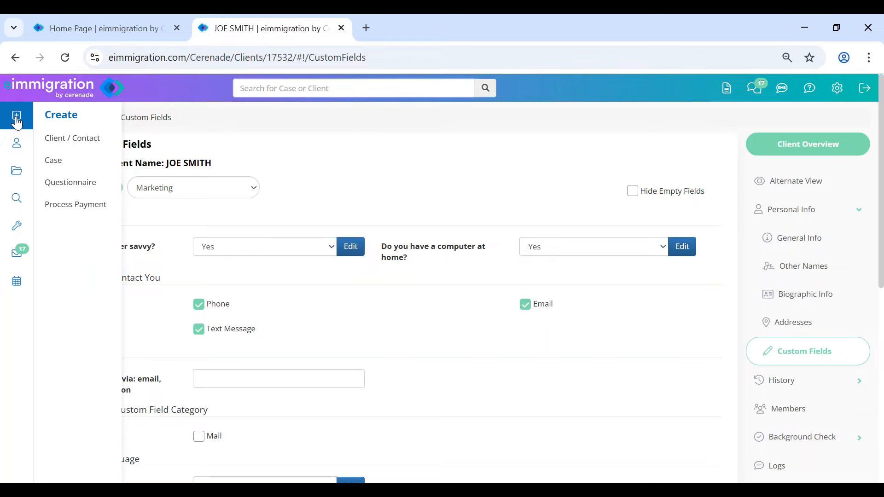
- Choose to send questionnaires to this client and turn off emailing account access details
click(64, 186)
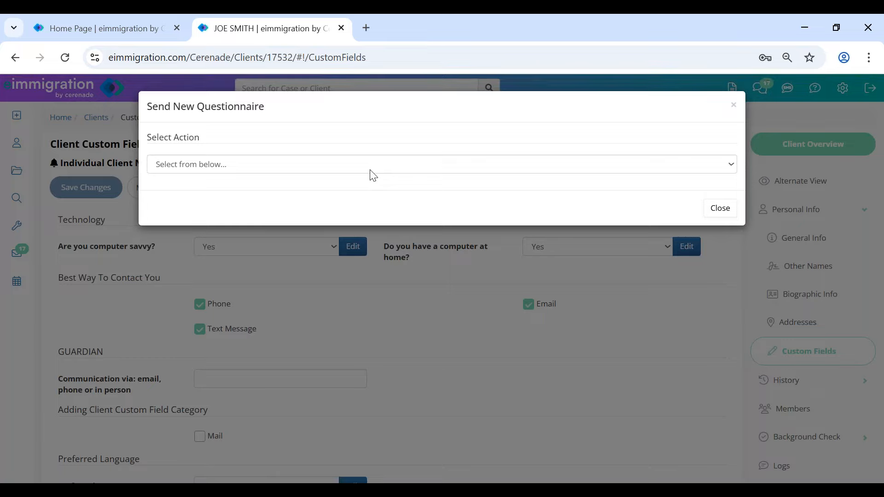
click(281, 169)
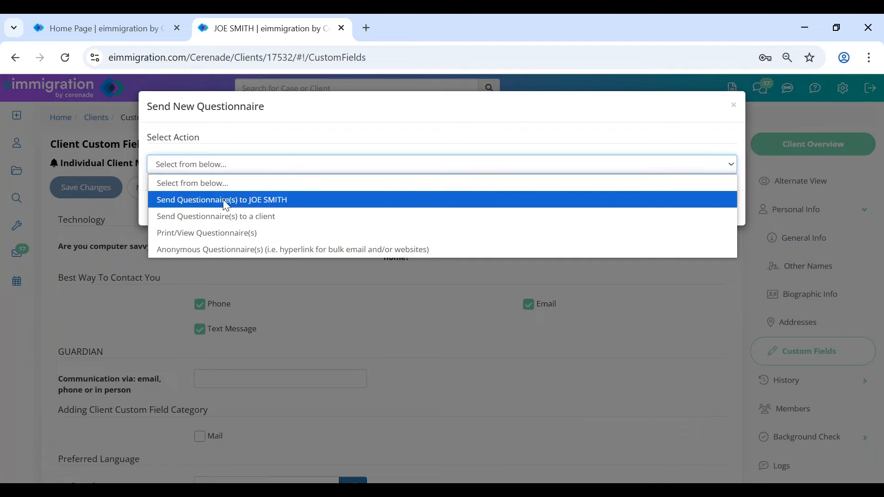
click(295, 203)
drag(147, 251, 272, 257)
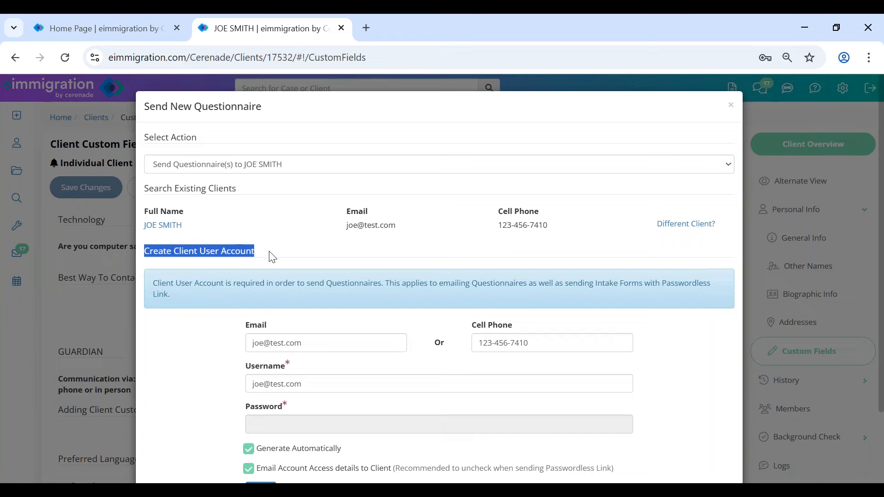
scroll(269, 256, down, 3)
drag(181, 214, 383, 216)
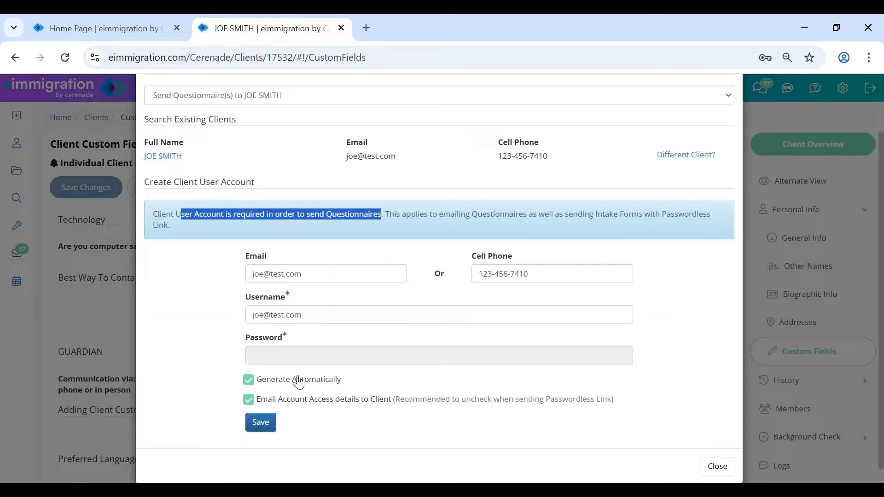
click(295, 398)
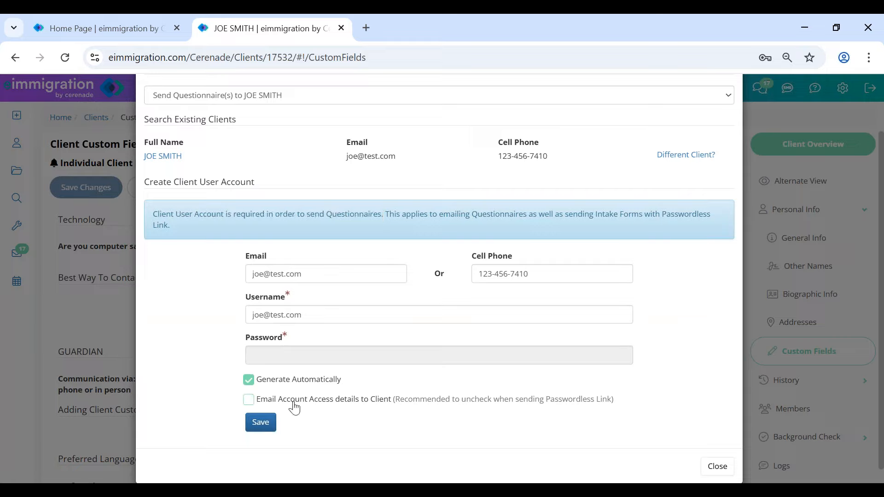
drag(297, 407, 614, 408)
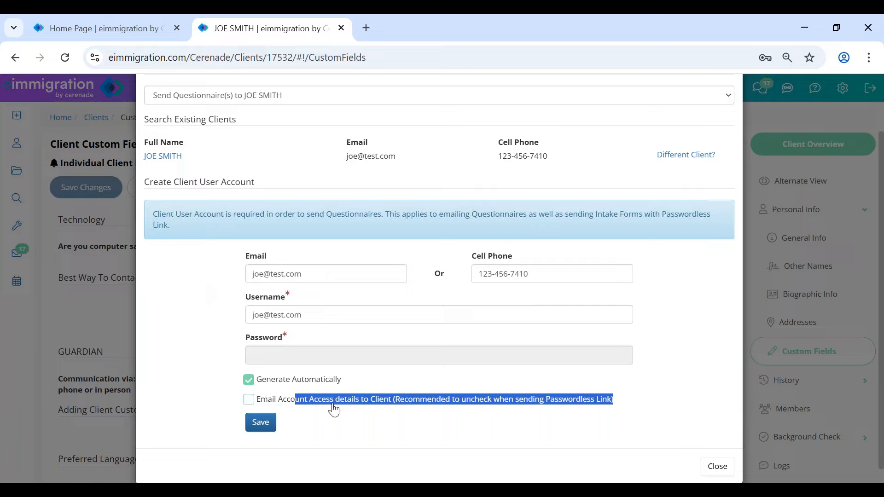
drag(206, 210, 377, 218)
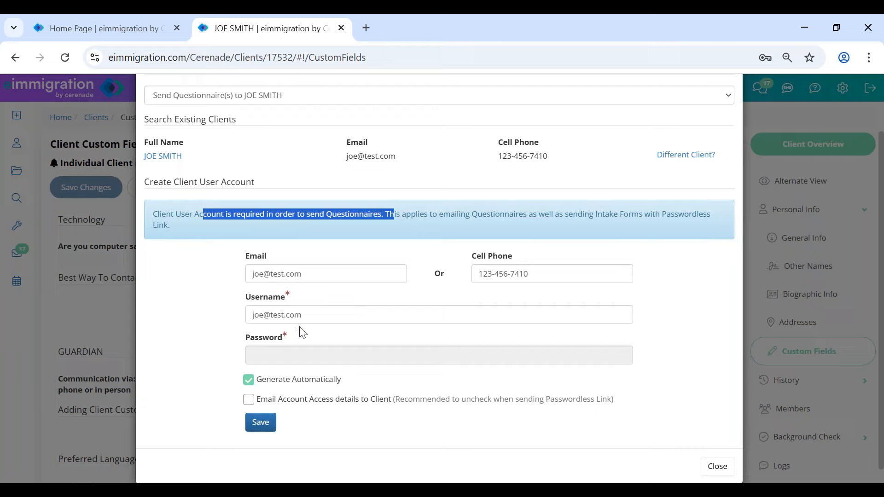
- Give the client account a custom username and a manually entered password, then save it
click(315, 313)
double_click(316, 314)
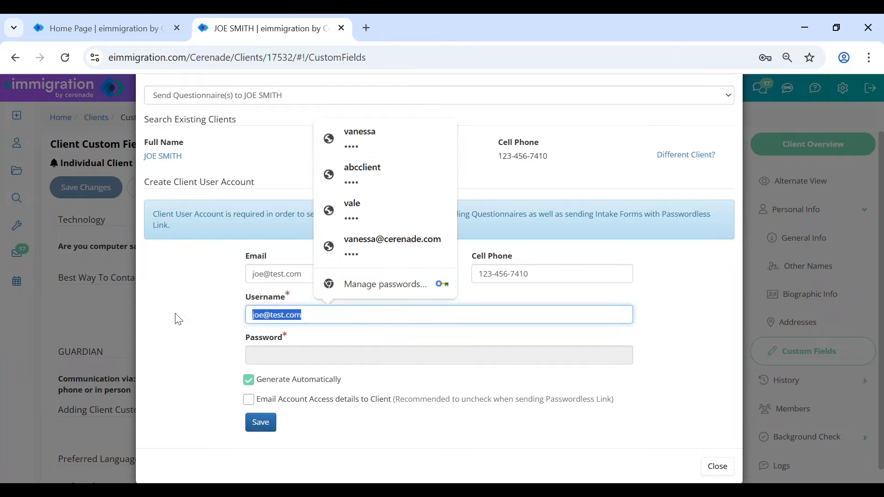
text(joe_)
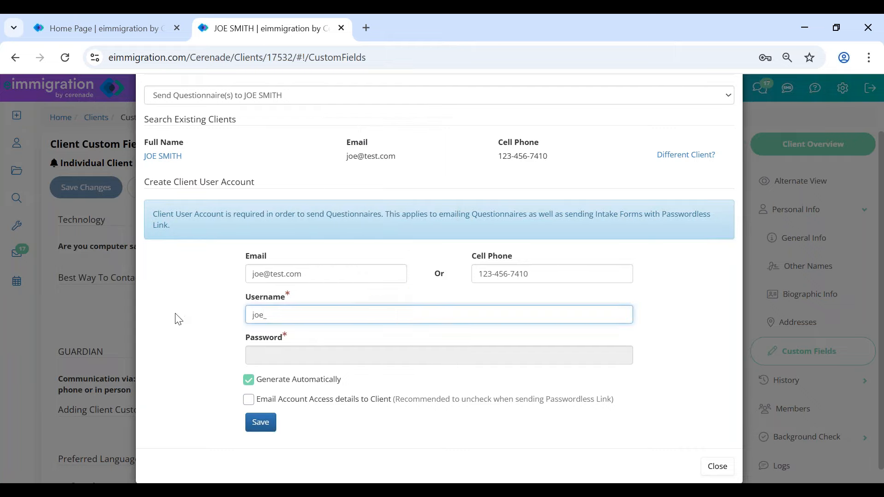
text(1230)
key(BackSpace)
key(BackSpace)
key(BackSpace)
key(BackSpace)
key(BackSpace)
text(_TGIF)
click(290, 360)
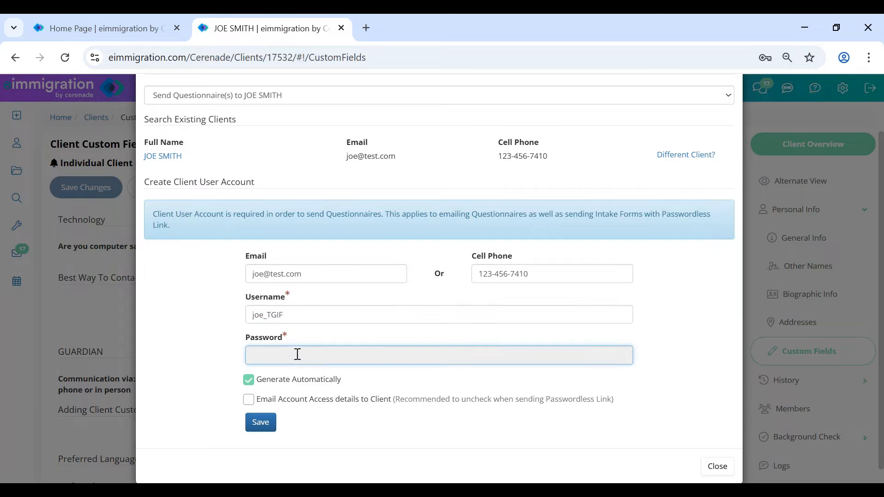
click(295, 384)
click(268, 356)
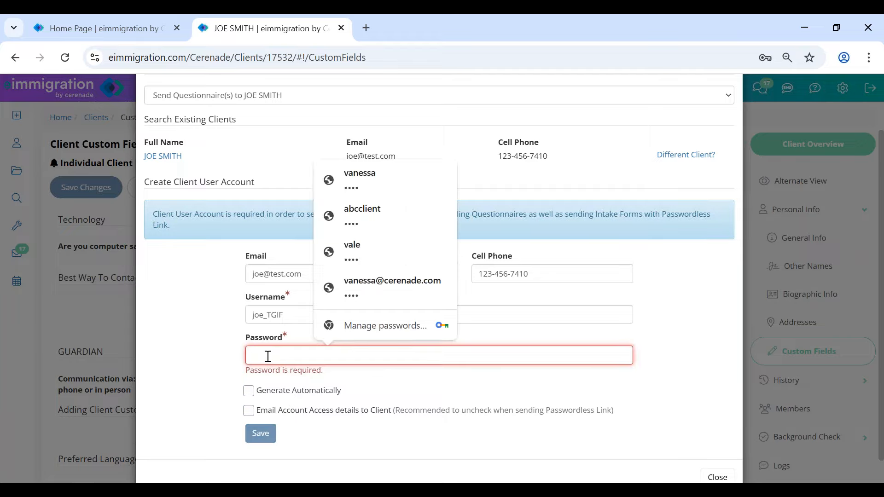
text(test)
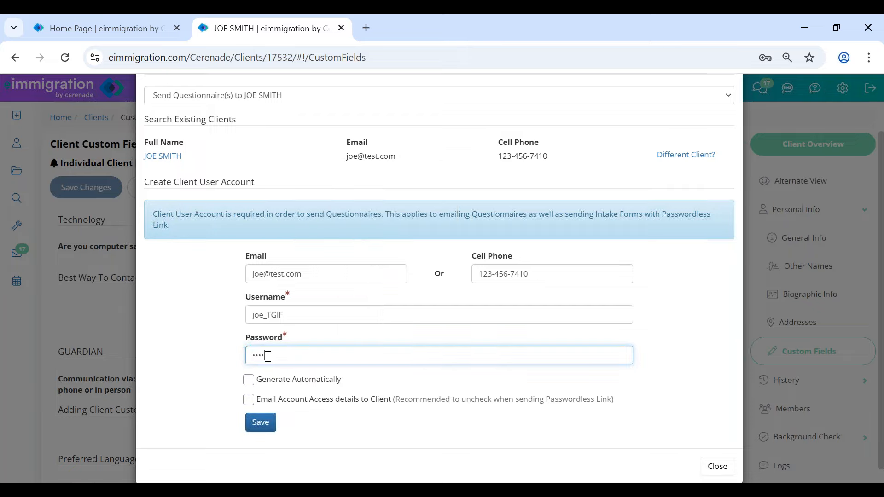
click(262, 428)
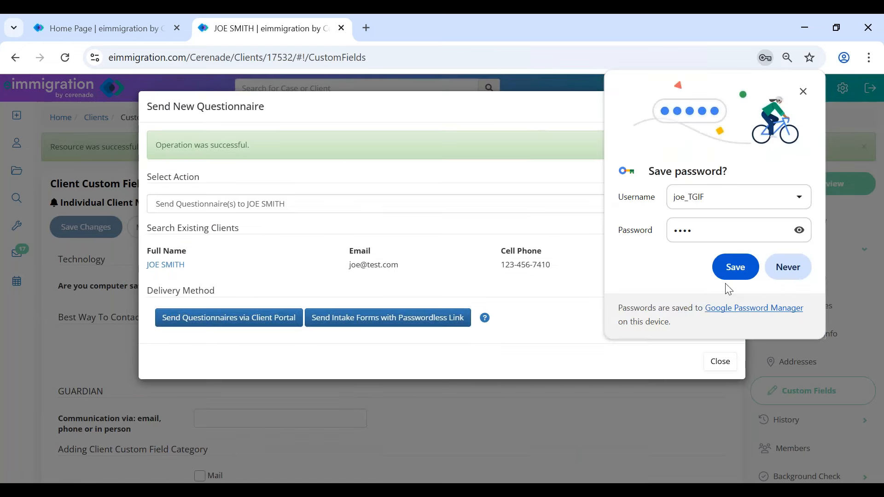
- Send intake forms by passwordless link, in Spanish, for the IV & AOS (1-Step) Family-Based process
click(796, 263)
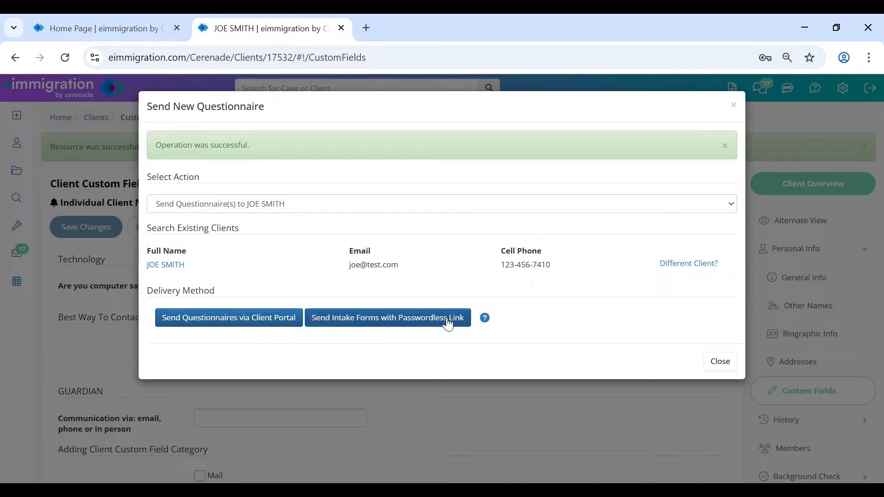
click(410, 324)
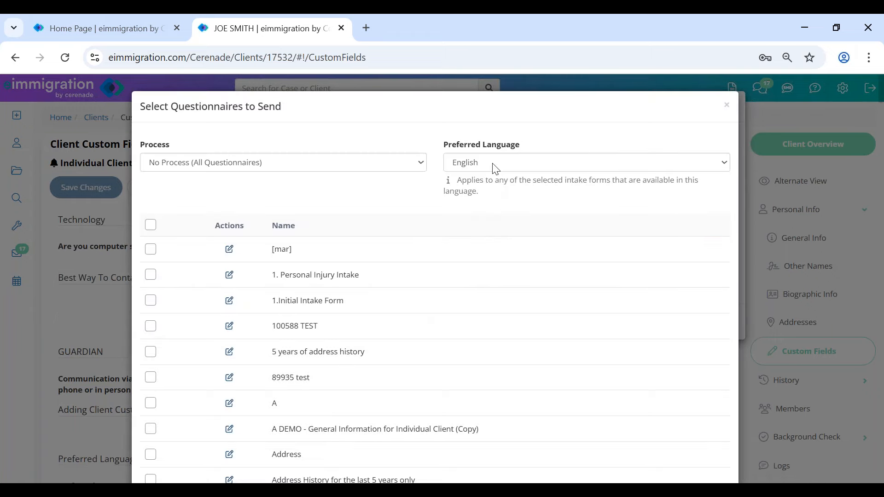
click(493, 167)
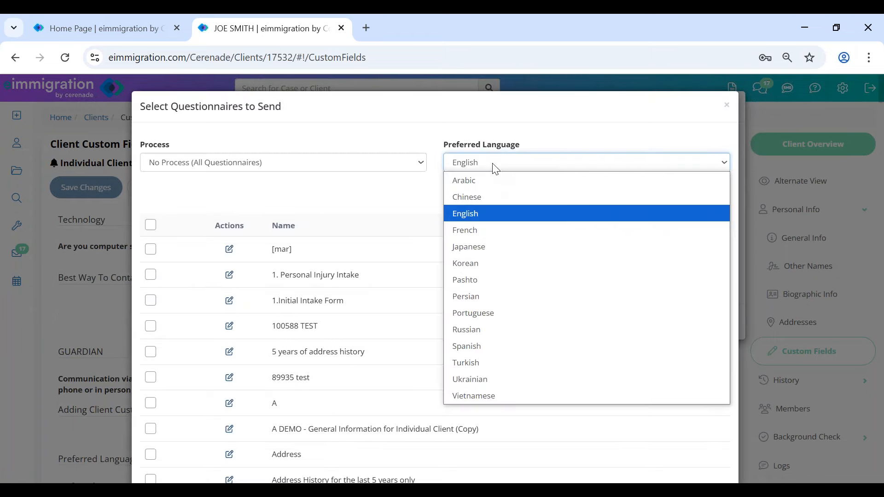
click(481, 354)
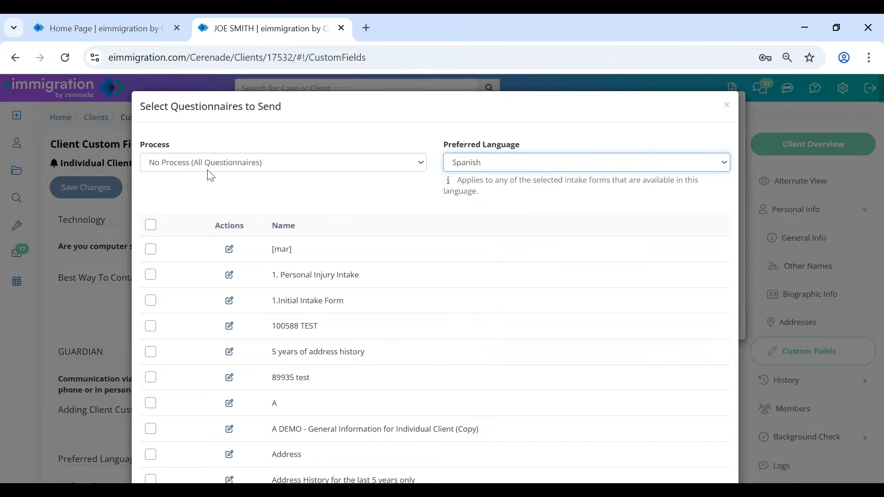
drag(146, 145, 182, 146)
click(185, 169)
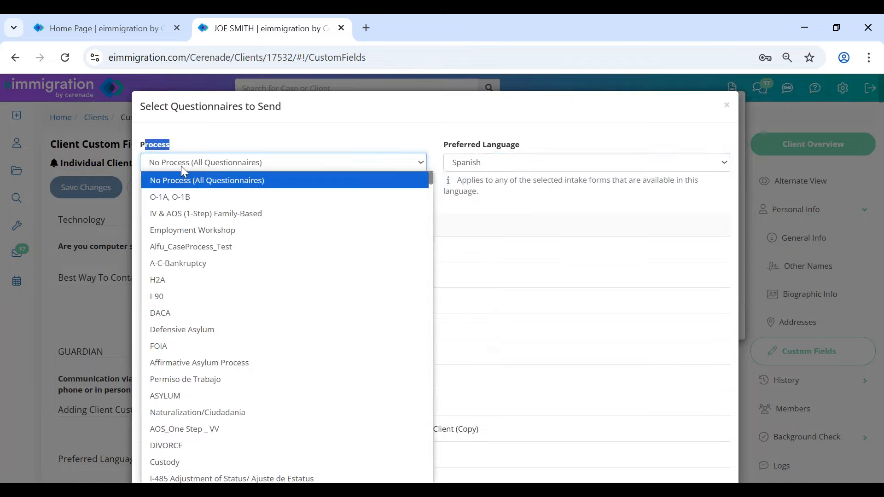
click(188, 212)
click(188, 199)
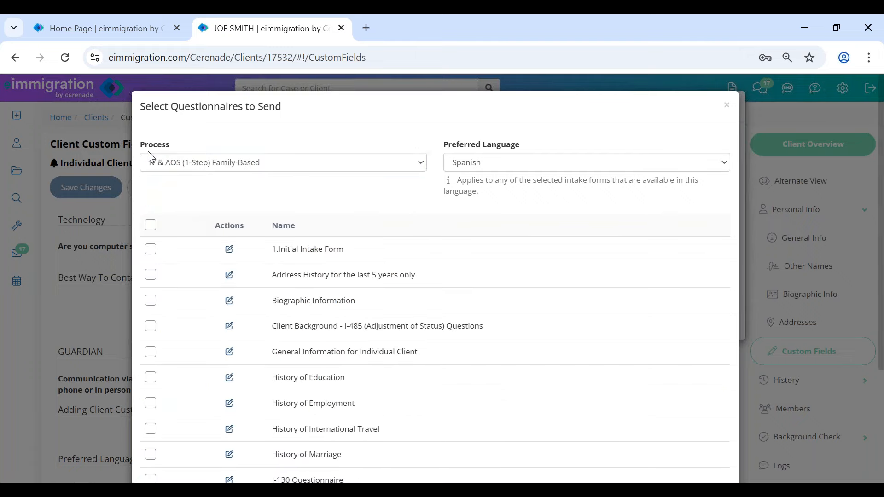
drag(281, 326, 409, 322)
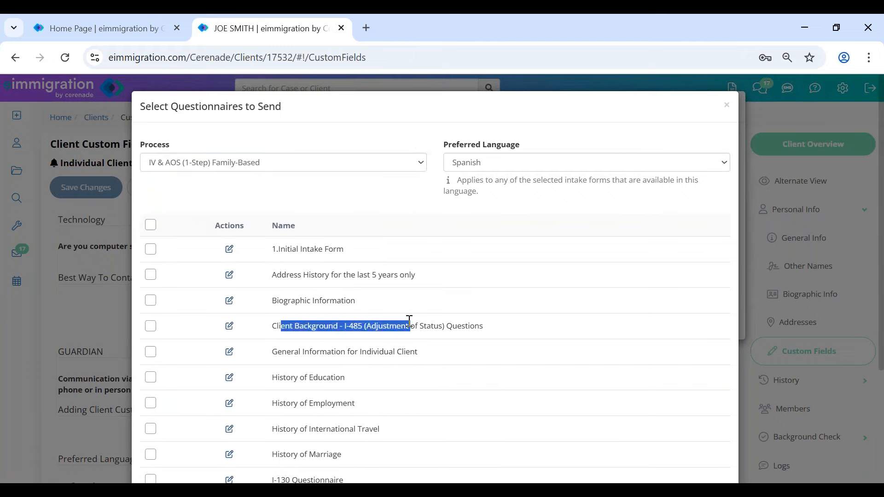
drag(288, 301, 377, 300)
drag(278, 352, 451, 365)
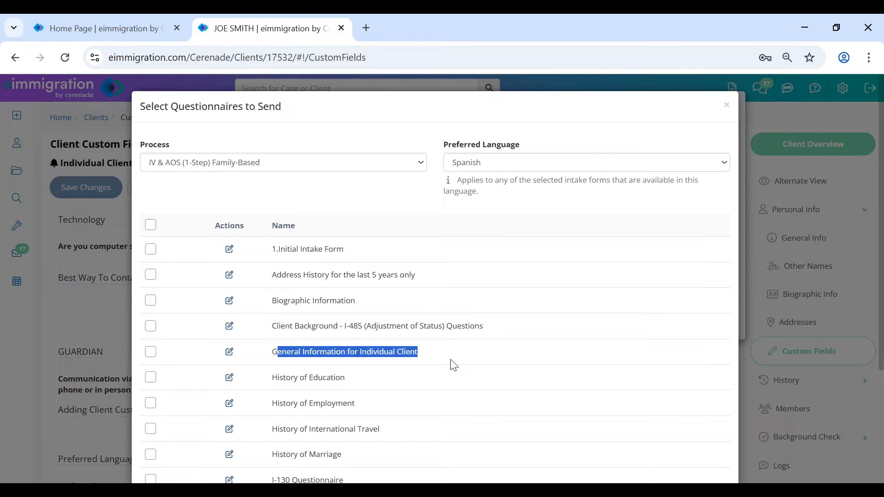
- Select General Information, Education, Employment, International Travel, Marriage and Relatives forms, and save
click(151, 352)
scroll(258, 359, down, 3)
click(151, 239)
click(150, 264)
click(155, 285)
click(151, 317)
click(150, 291)
click(151, 393)
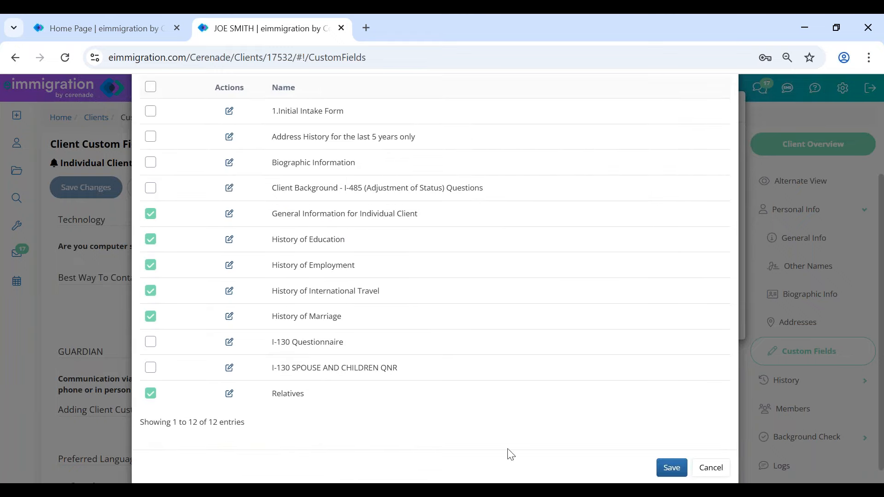
click(683, 474)
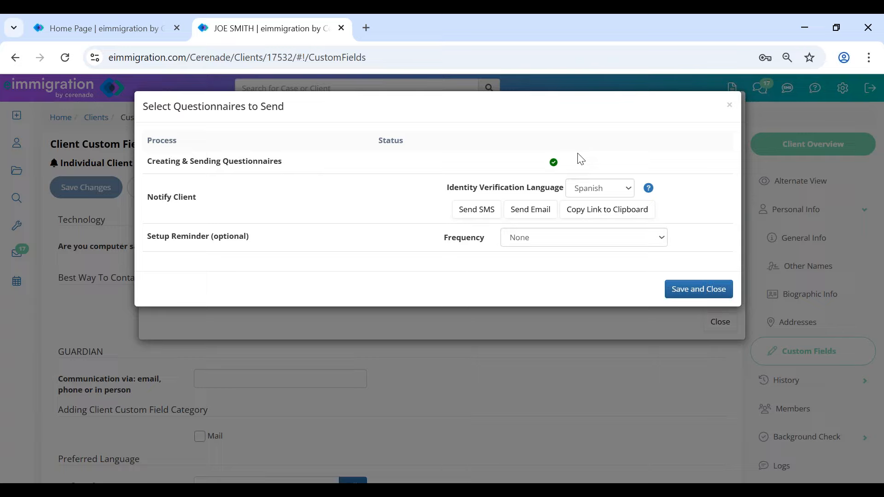
- Send an SMS starting 'Favor de accesar este link para el cuestionario:' without the case worker's name
drag(148, 199, 201, 205)
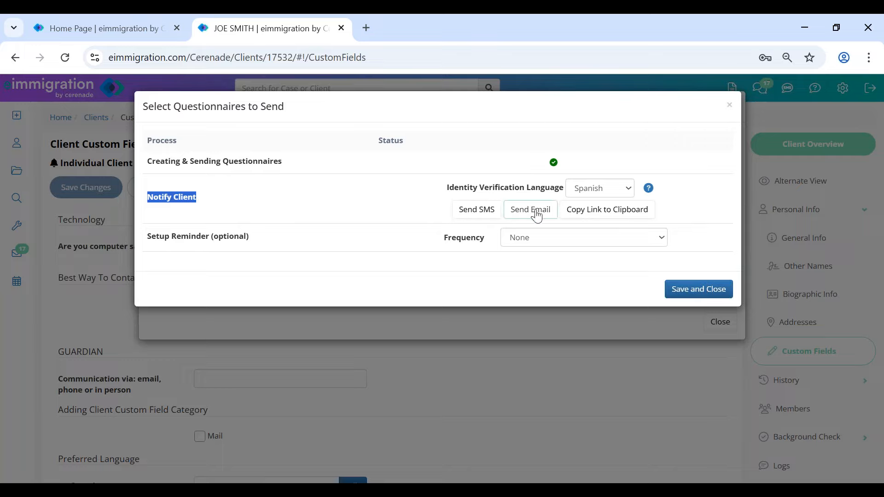
click(492, 216)
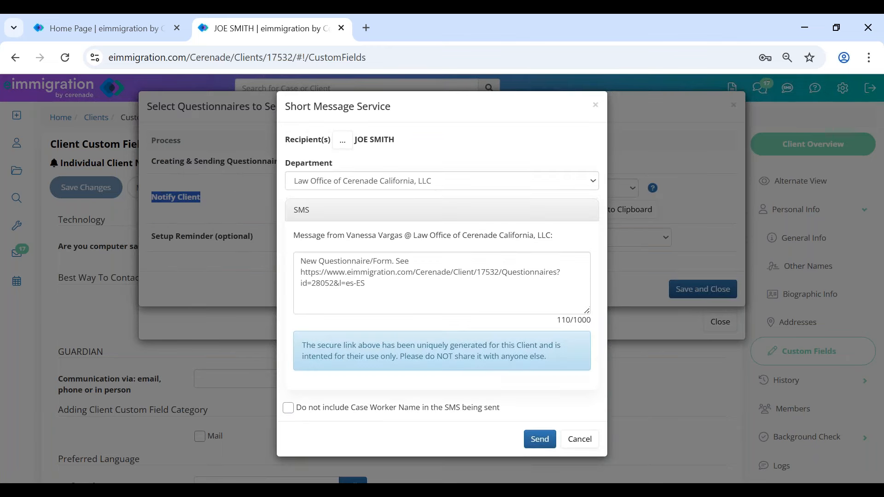
drag(348, 236, 428, 235)
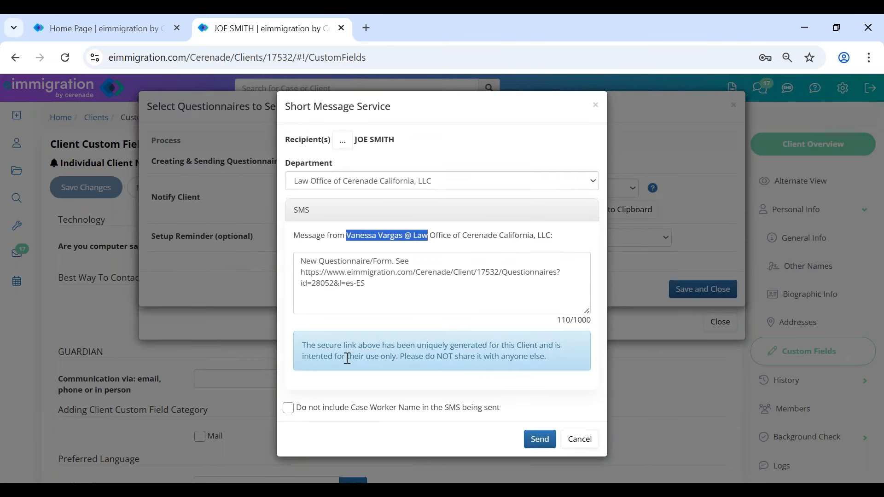
click(289, 409)
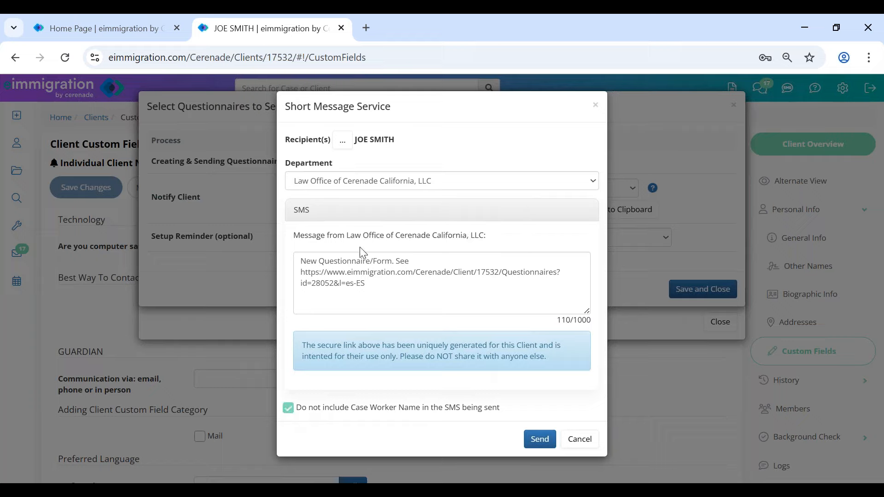
drag(355, 239, 532, 235)
drag(382, 286, 294, 277)
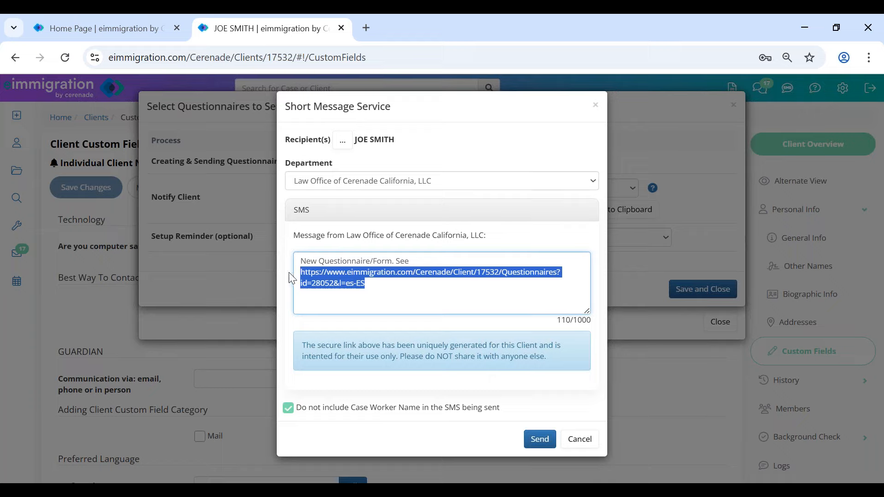
click(413, 290)
drag(413, 259, 282, 258)
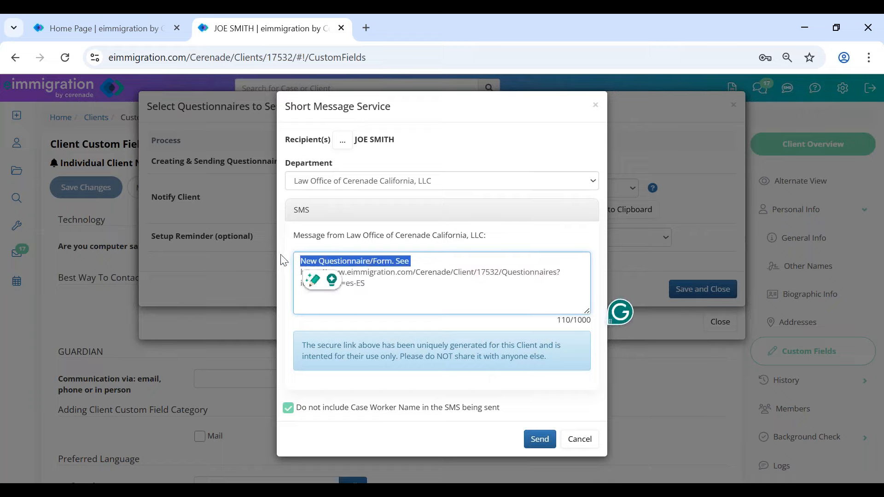
text(Favor de a)
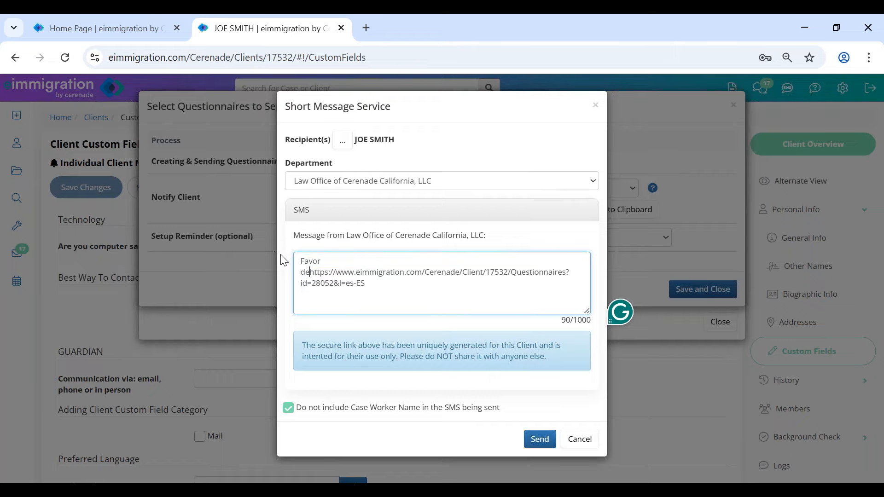
text(ccesar este )
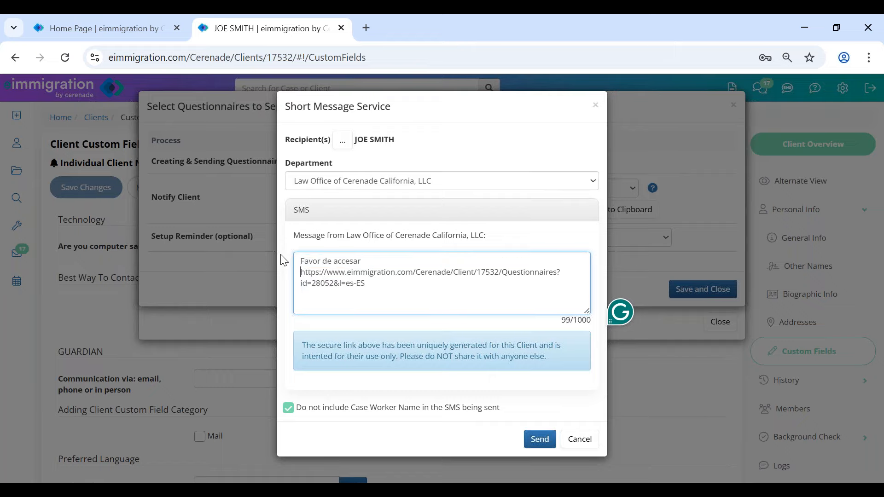
text(link para)
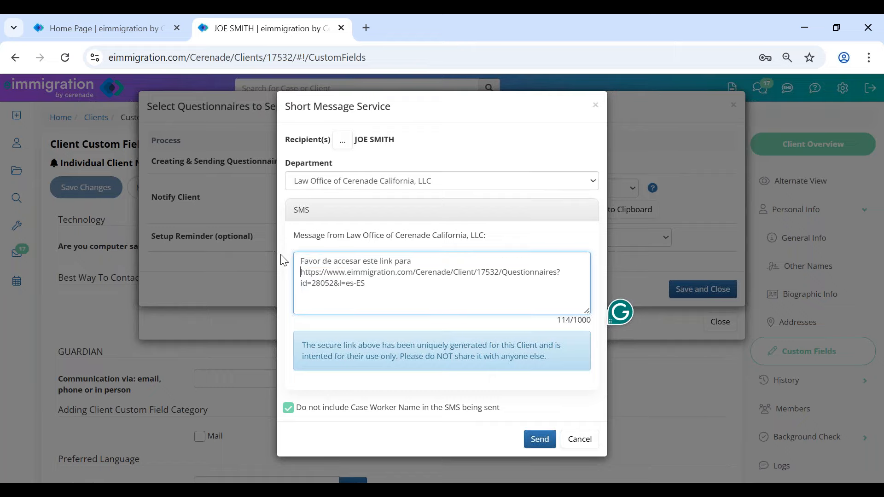
text( el cuestionario:)
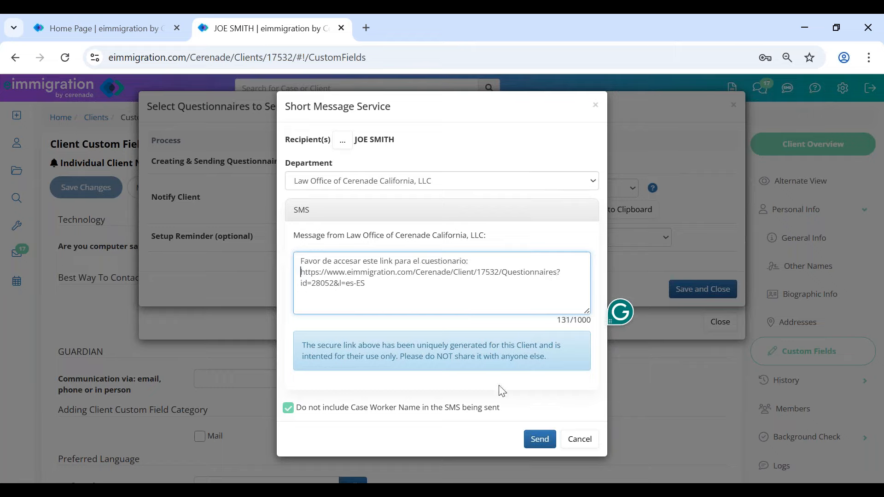
drag(574, 321, 557, 321)
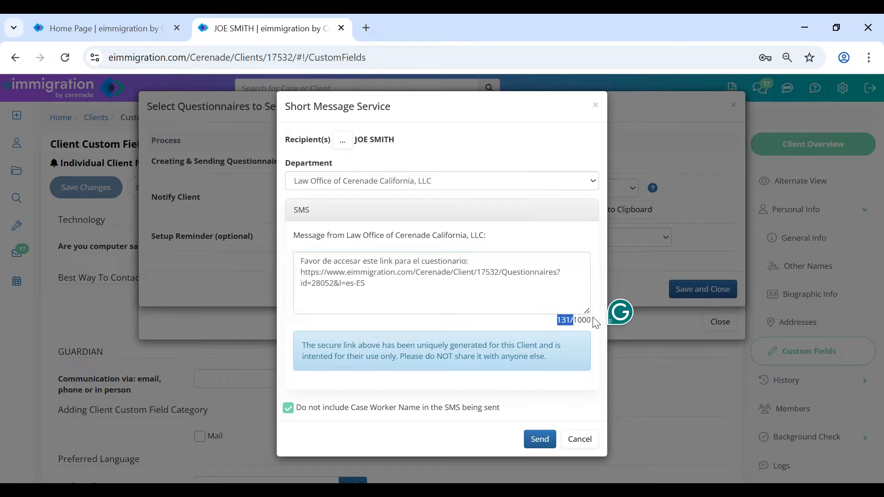
click(541, 440)
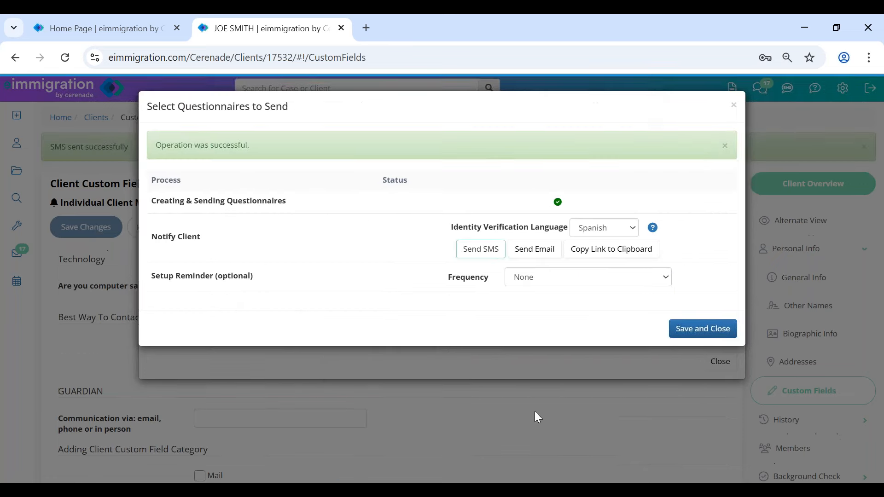
- Save a Once a Week reminder delivered via Email and SMS, then close the questionnaire window
drag(150, 279, 258, 281)
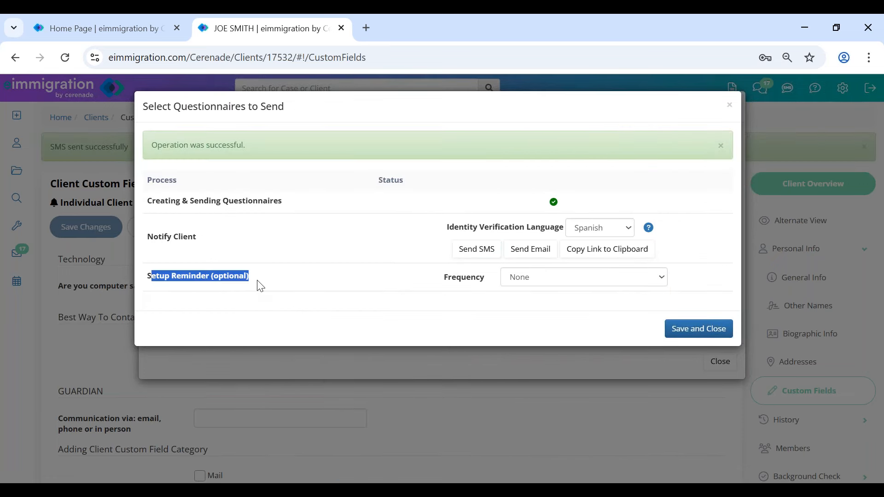
click(569, 278)
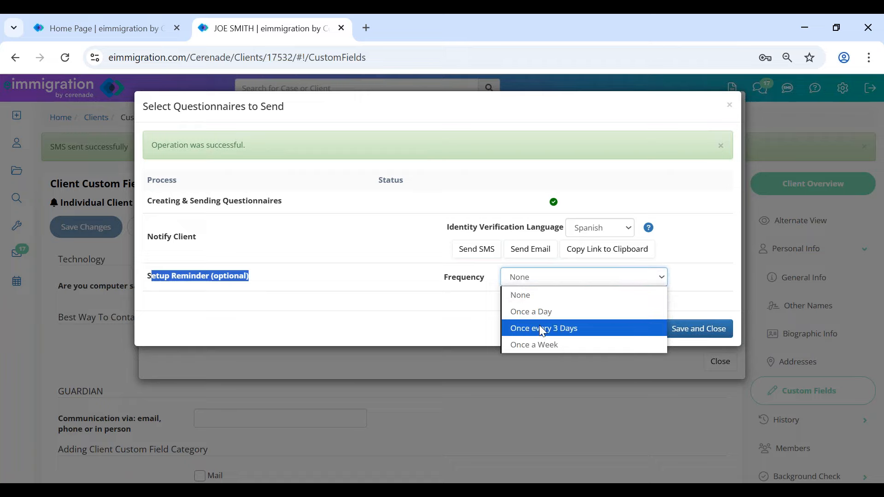
click(563, 343)
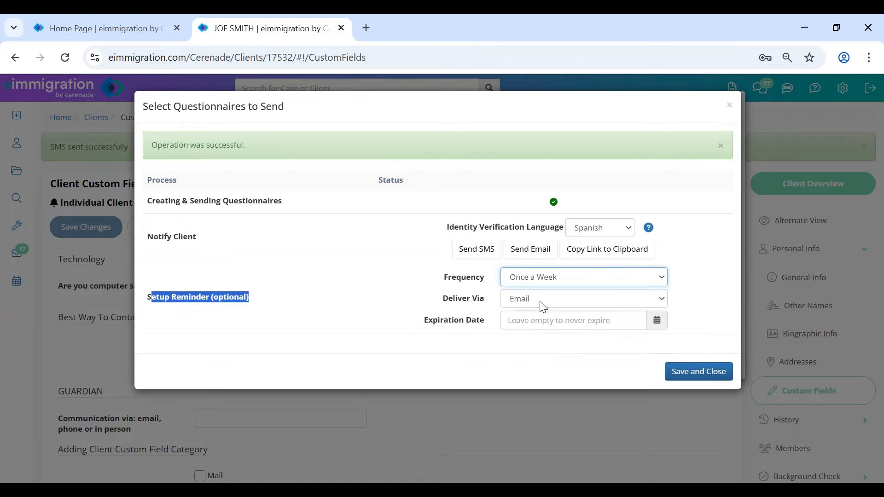
click(539, 301)
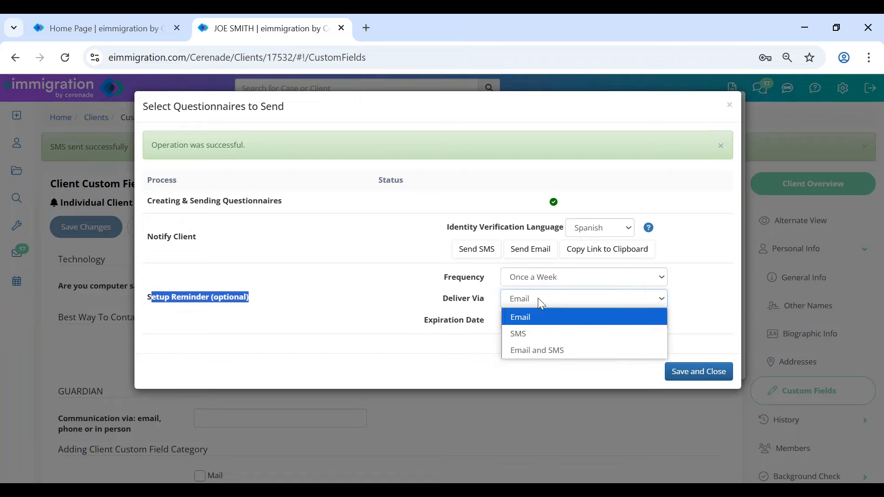
click(546, 352)
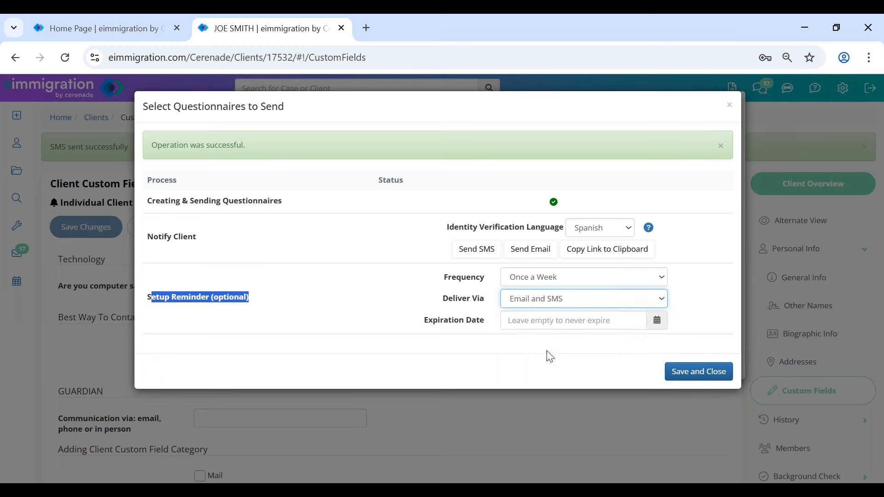
click(700, 375)
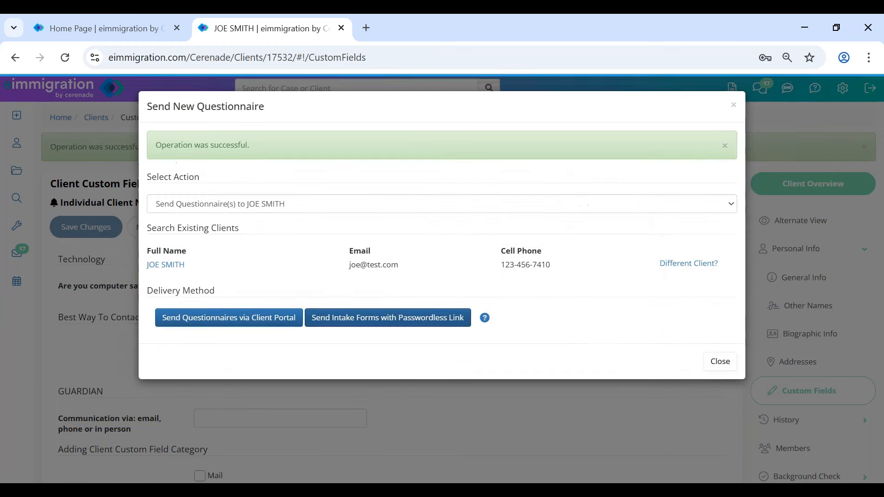
click(724, 362)
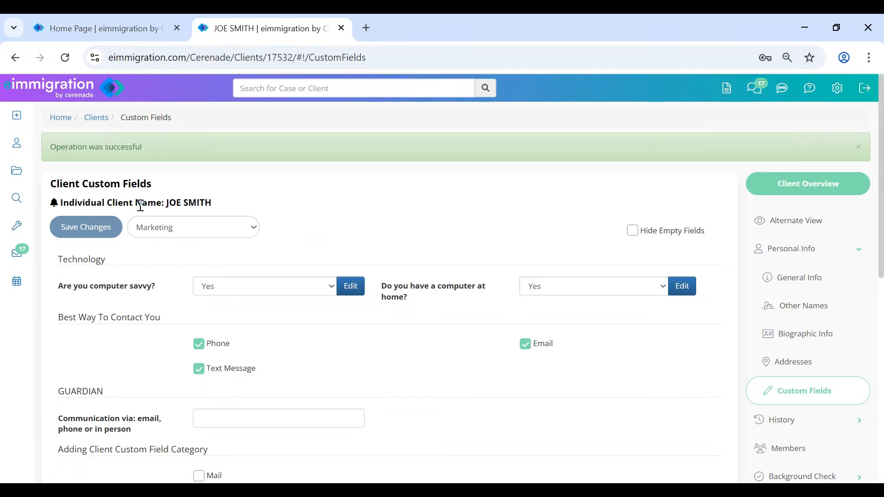
- Open the client's Client-Access page showing portal login enablement, expiration and access permissions
drag(167, 198, 262, 203)
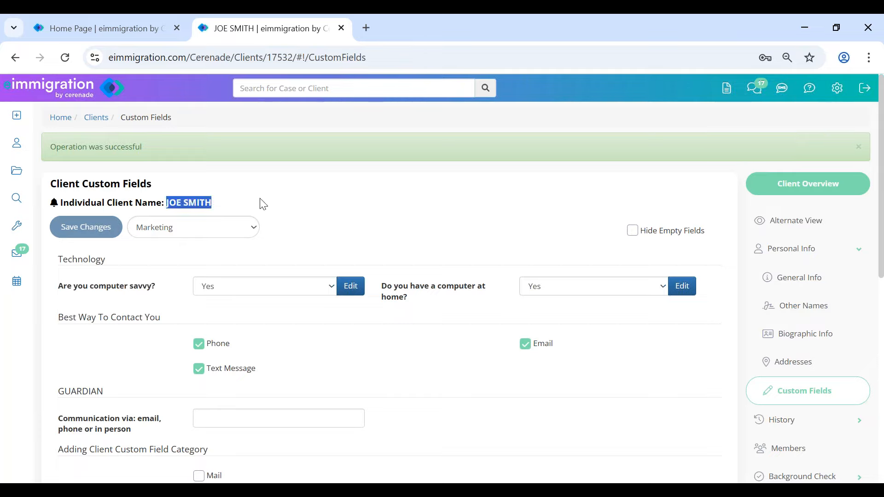
click(264, 204)
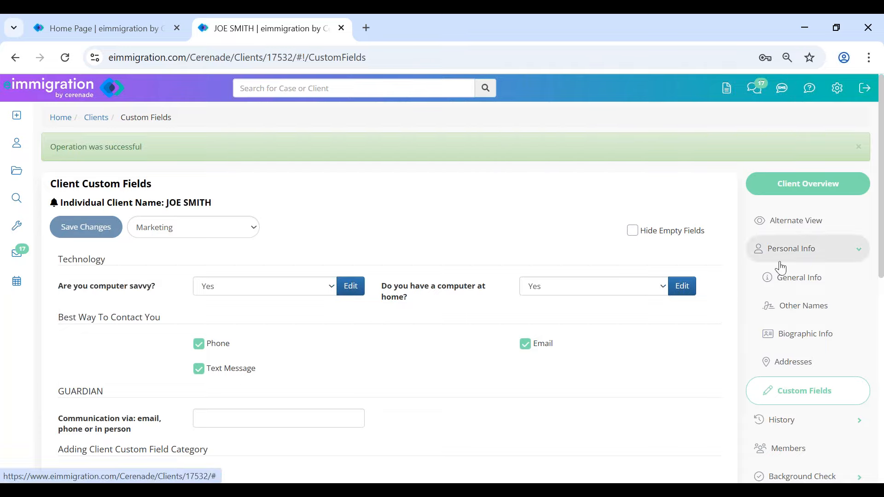
scroll(783, 268, down, 10)
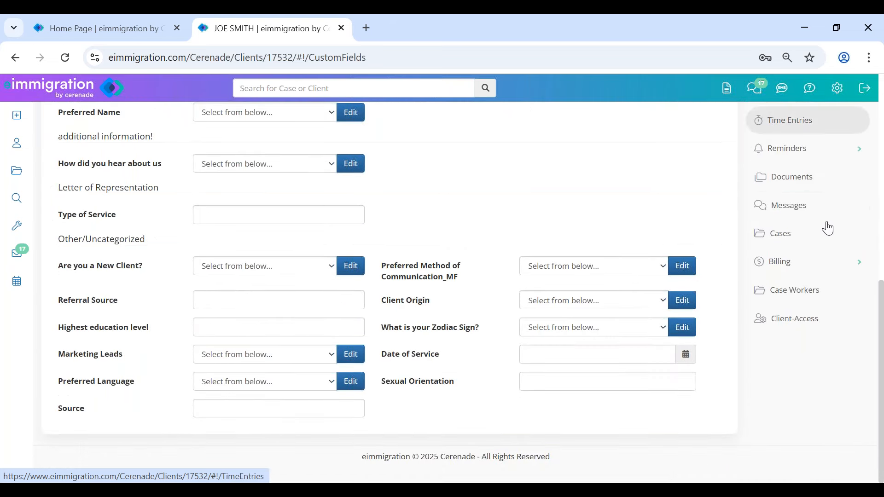
click(807, 326)
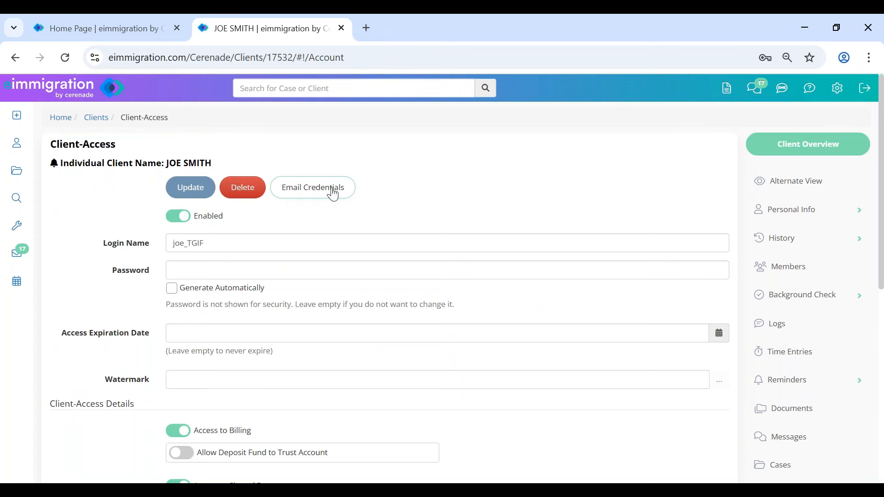
- Start an Email Credentials message and point out its username and password placeholders
click(333, 194)
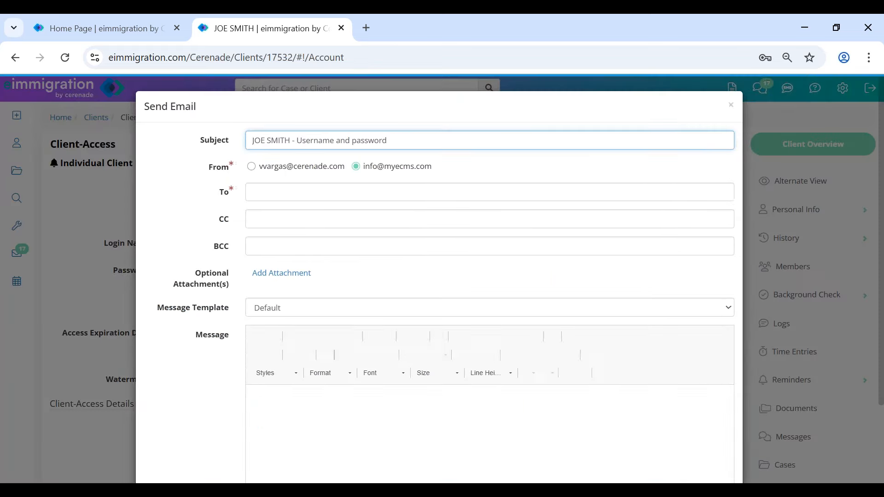
scroll(308, 454, down, 1)
drag(289, 409, 407, 411)
drag(286, 435, 329, 443)
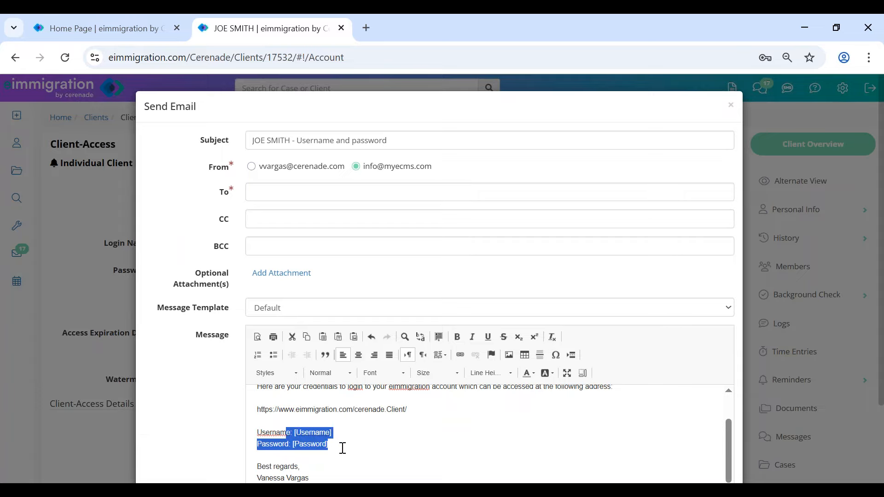
scroll(592, 446, down, 2)
click(366, 340)
scroll(344, 342, up, 1)
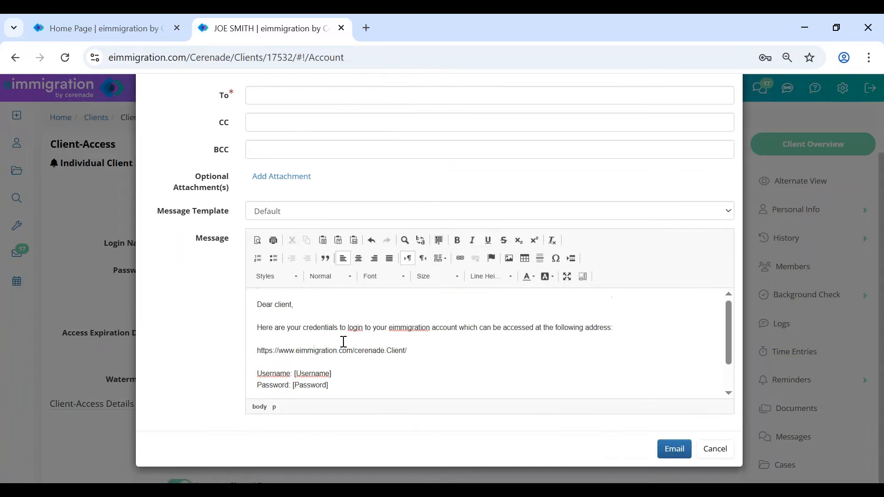
- Apply the SPANISH- CREDENCIALES message template and point out its [Password] placeholder
click(299, 217)
scroll(330, 356, down, 20)
scroll(334, 359, down, 15)
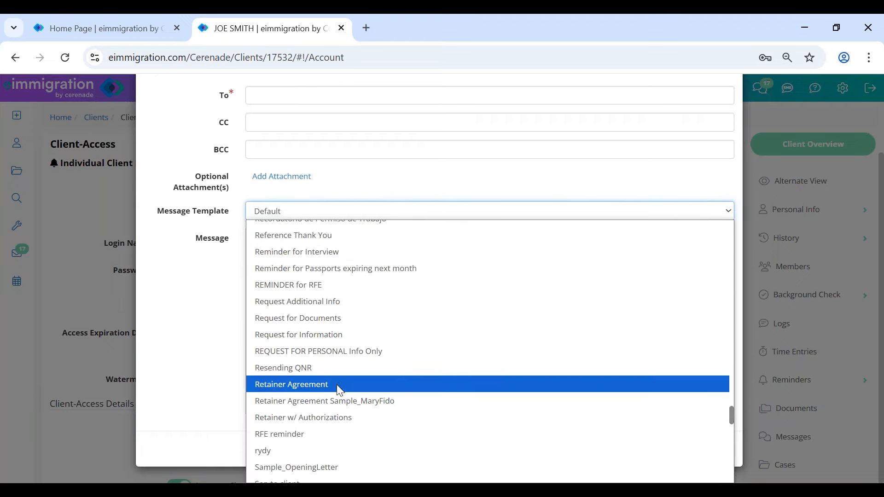
scroll(341, 390, down, 6)
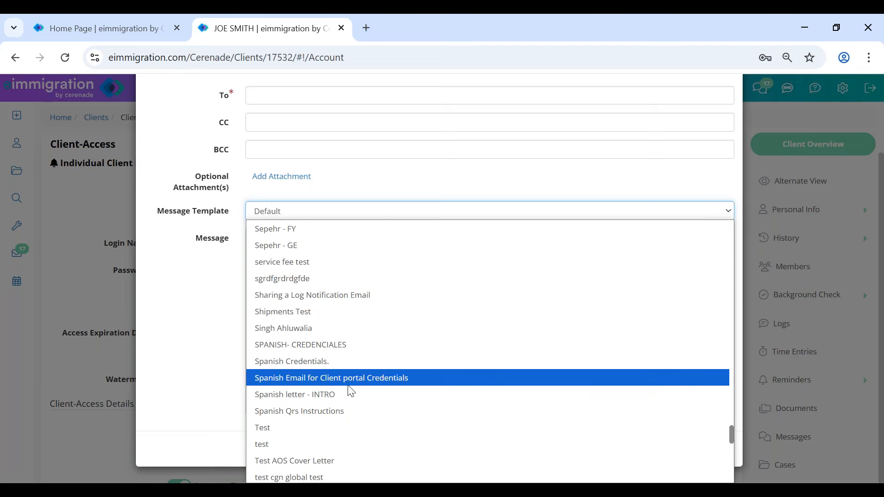
click(335, 345)
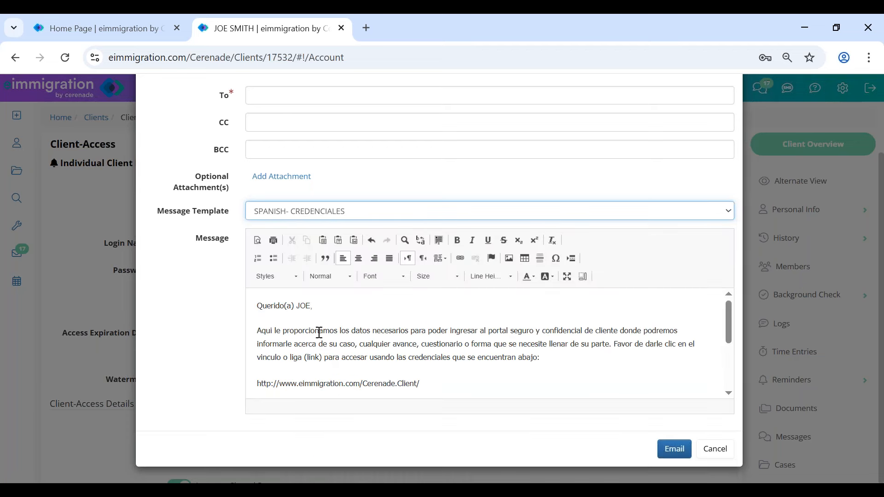
drag(297, 331, 543, 357)
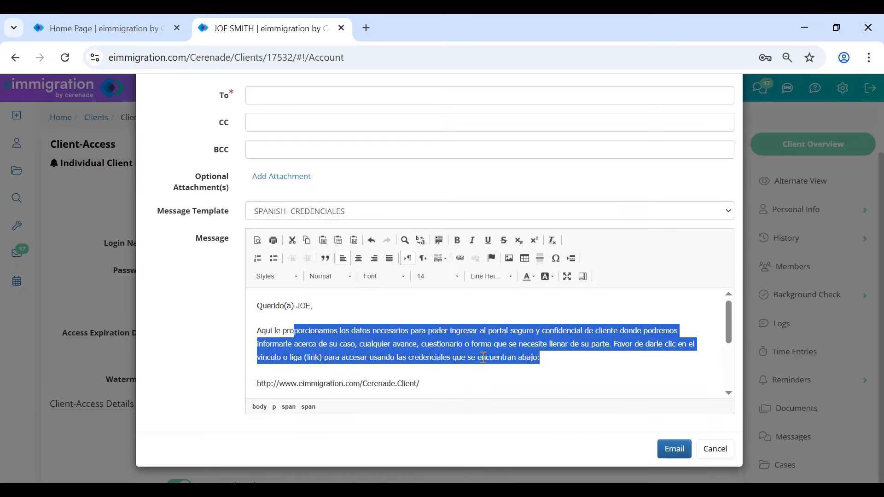
scroll(367, 340, down, 2)
click(368, 340)
scroll(367, 340, down, 1)
drag(299, 313, 367, 314)
click(366, 318)
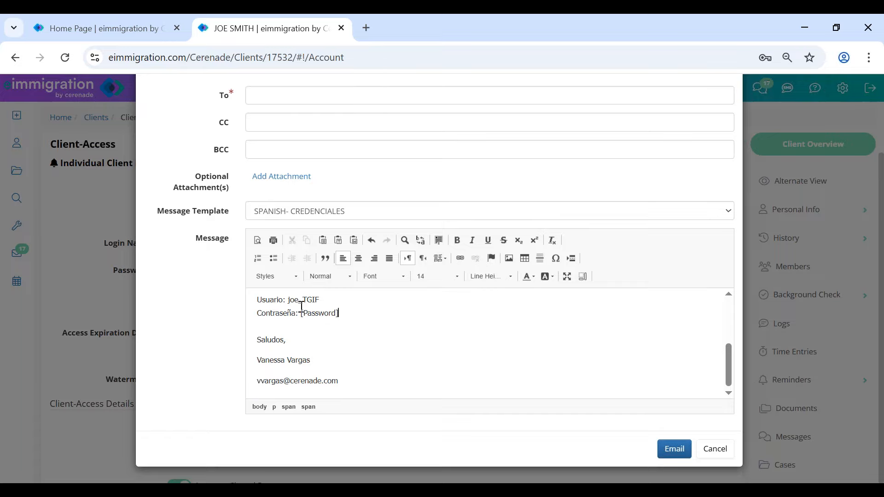
click(334, 301)
- Enter the client's e-mail address as recipient and send the credentials email
click(667, 449)
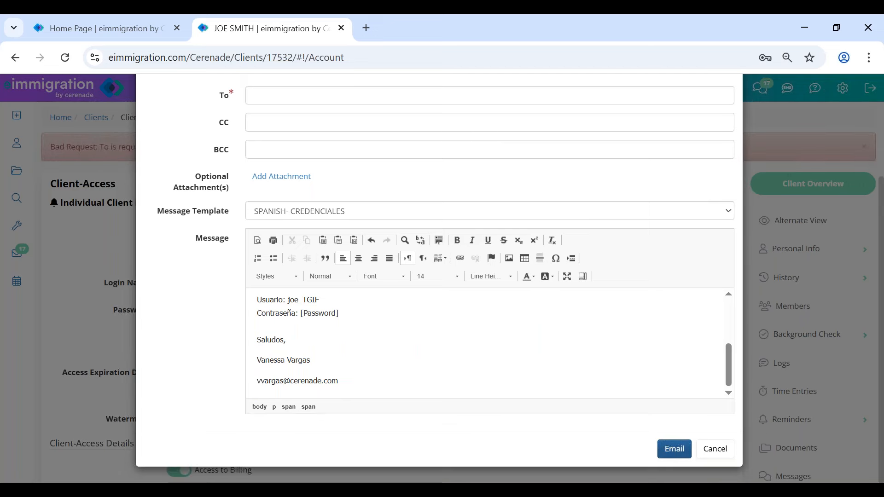
click(295, 233)
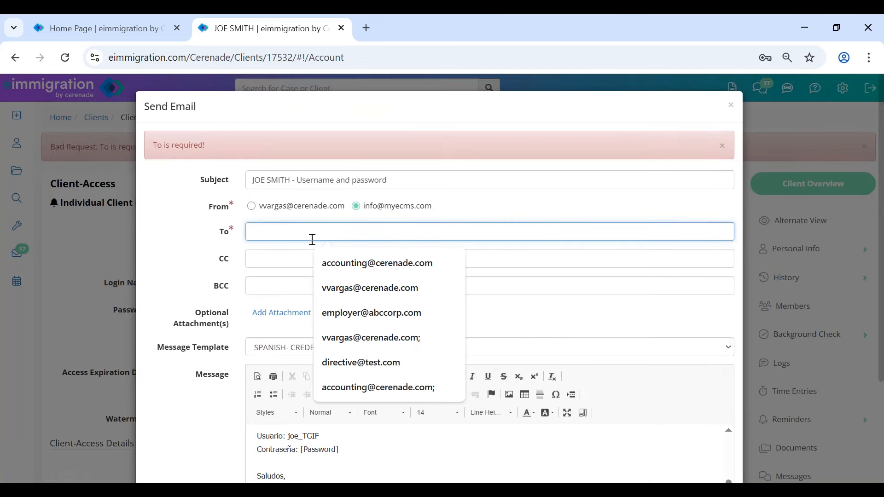
text(joe)
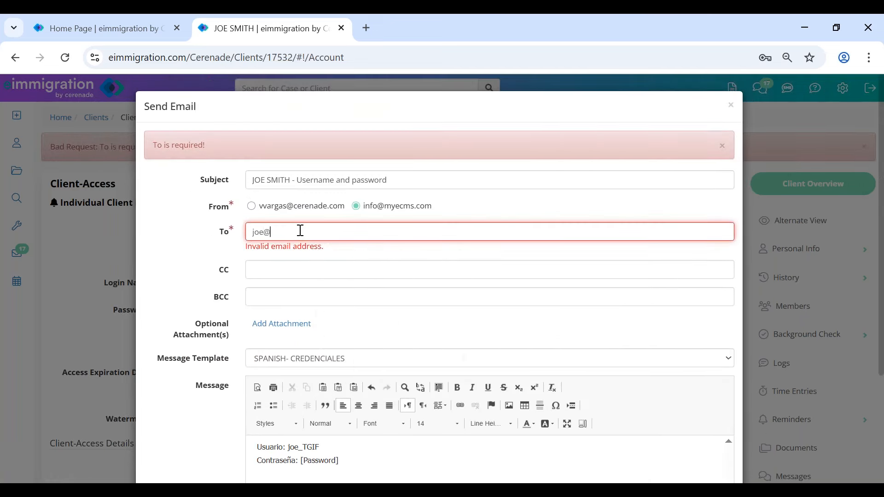
text(@test.com)
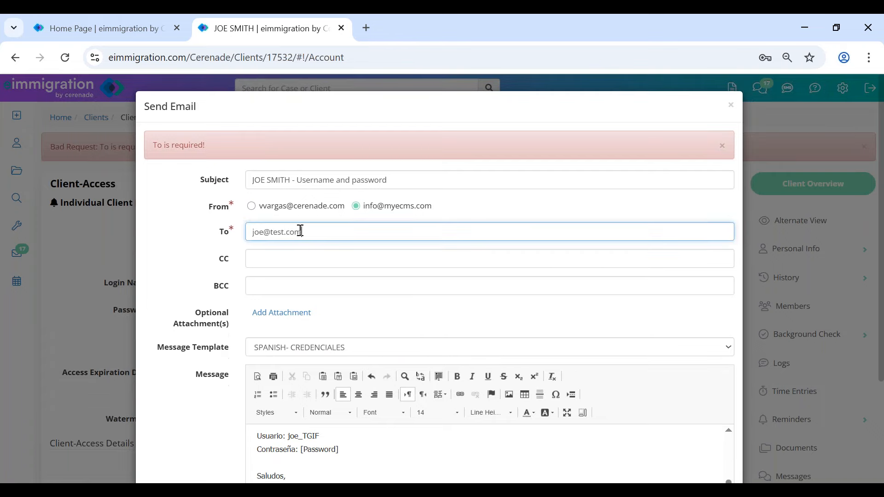
scroll(460, 341, down, 3)
click(686, 450)
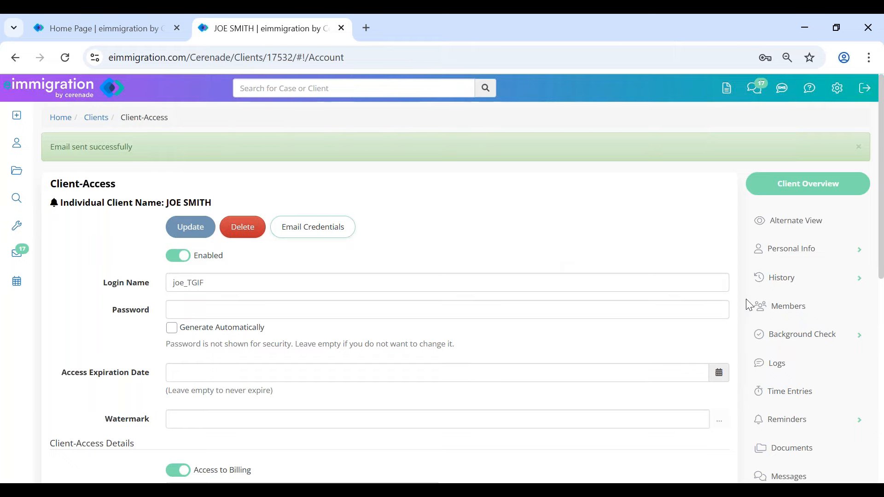
- Point out that the client's portal access is Enabled on the Client-Access page
scroll(747, 302, down, 3)
scroll(749, 302, up, 3)
drag(199, 259, 251, 263)
drag(50, 182, 161, 192)
click(617, 238)
scroll(820, 401, down, 3)
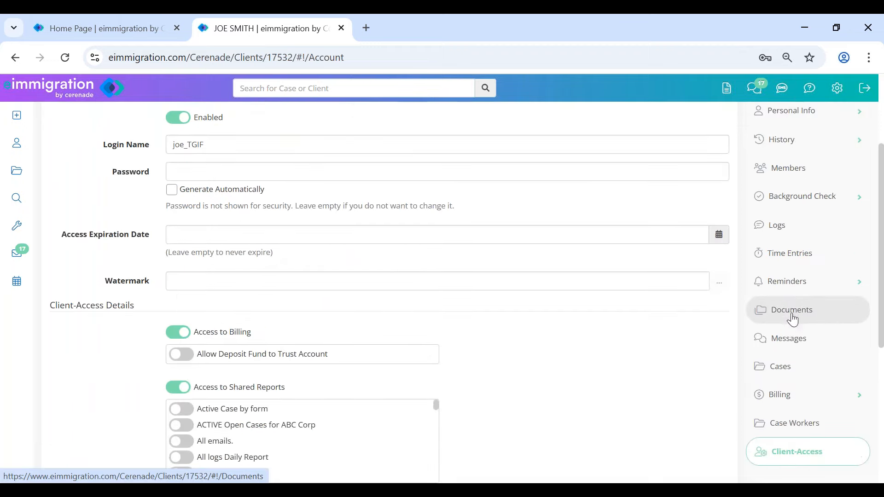
- Open the Questionnaires/Forms documents folder, showing six questionnaires all in Created status
click(848, 318)
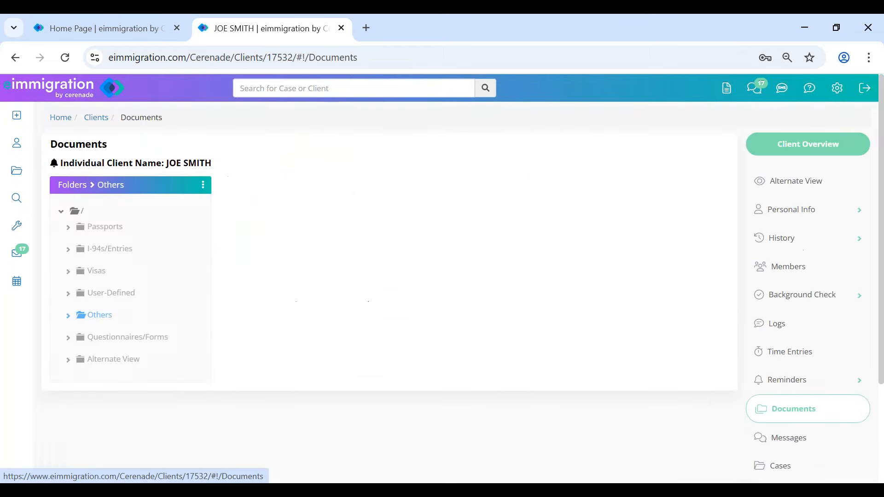
click(123, 346)
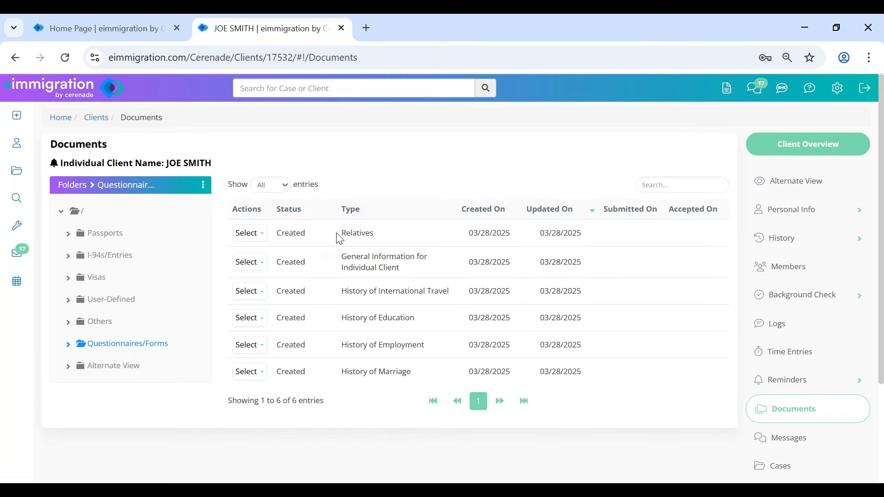
drag(342, 233, 440, 372)
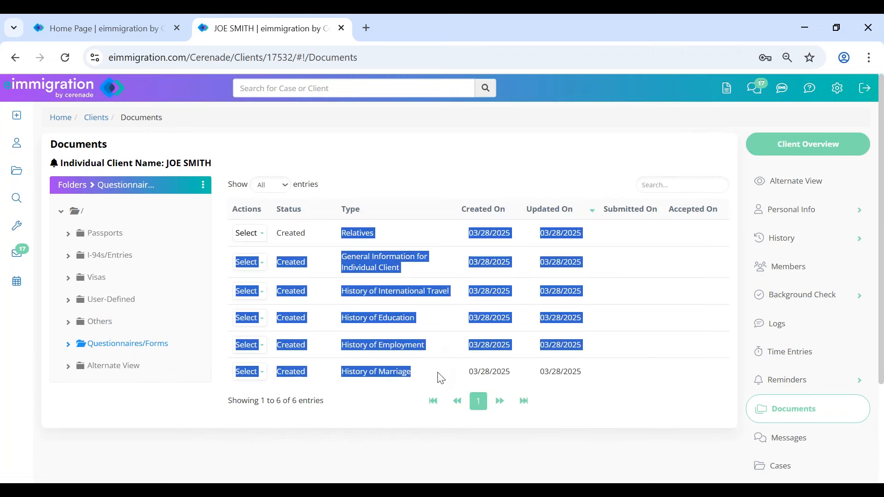
click(441, 170)
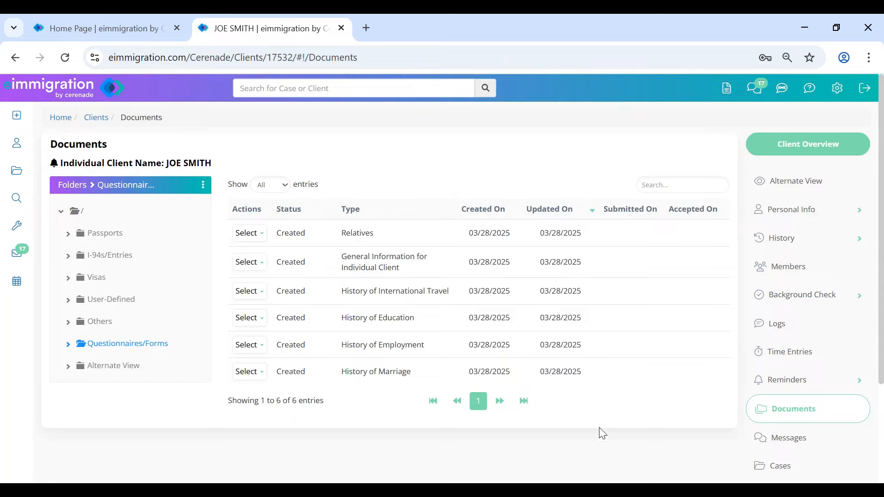
- Log into the client portal with the client's username and temporary password, declining to save it
mouse_move(163, 482)
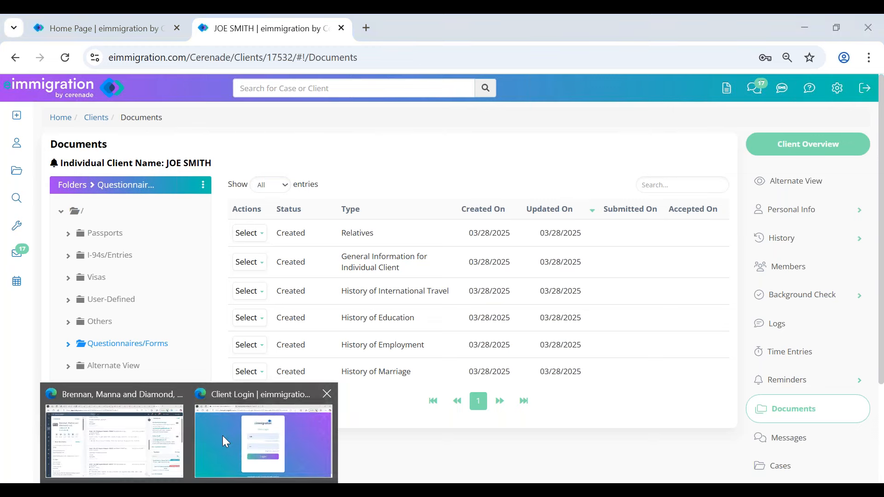
click(225, 433)
double_click(395, 219)
key(BackSpace)
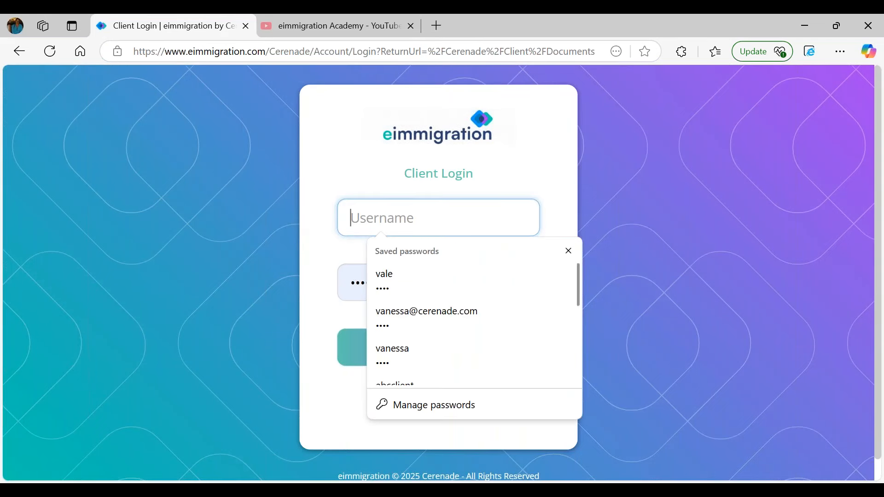
text(joe_TGIF)
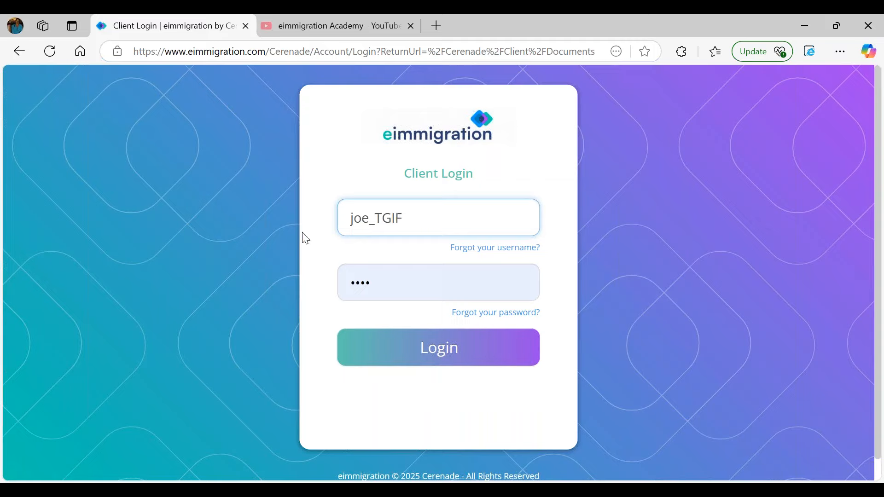
click(405, 277)
text(••••)
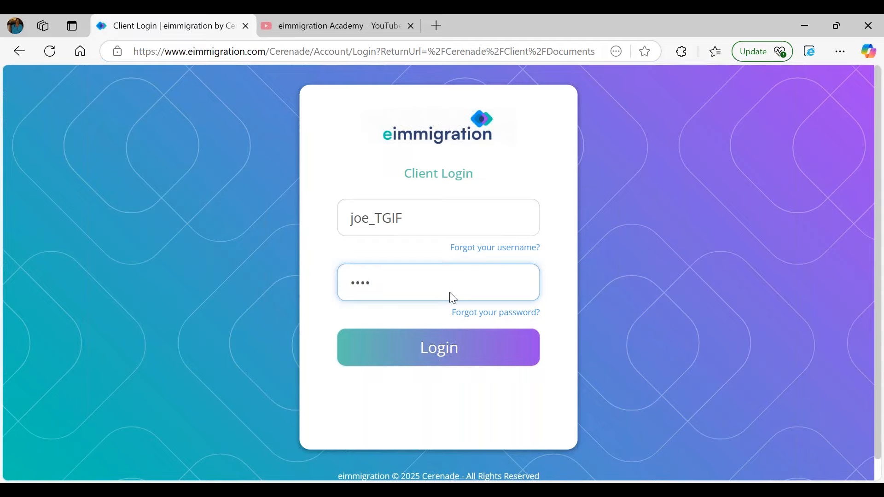
click(451, 358)
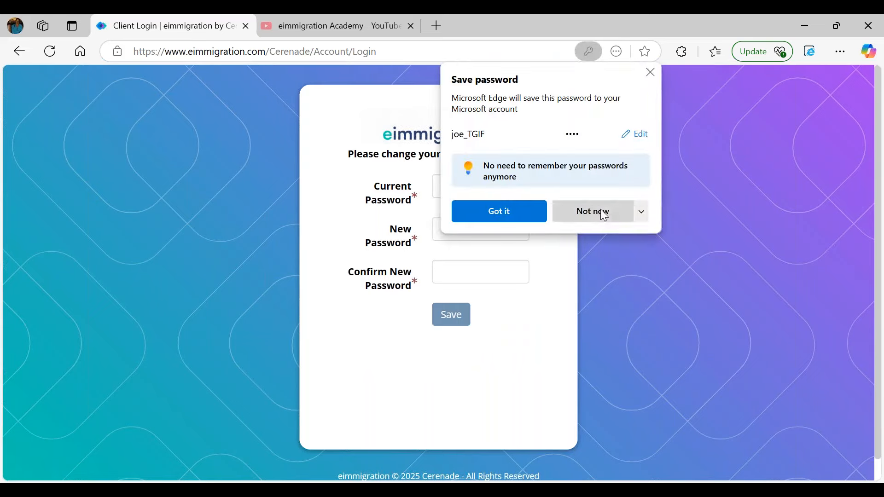
click(594, 220)
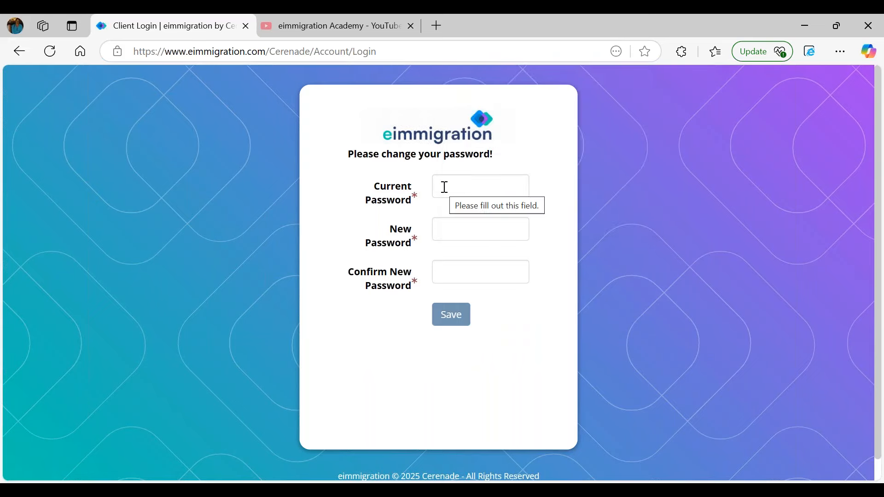
- Replace the temporary password with a new one, confirming and saving it
click(445, 187)
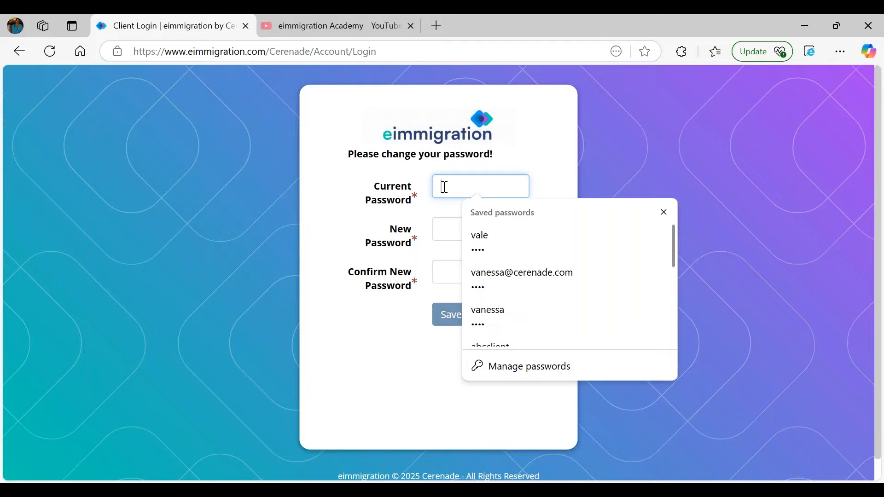
text(•••)
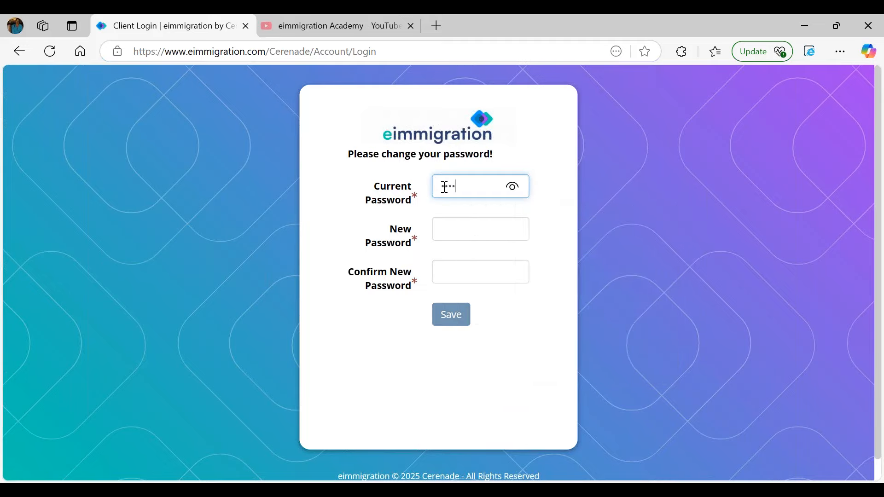
click(458, 221)
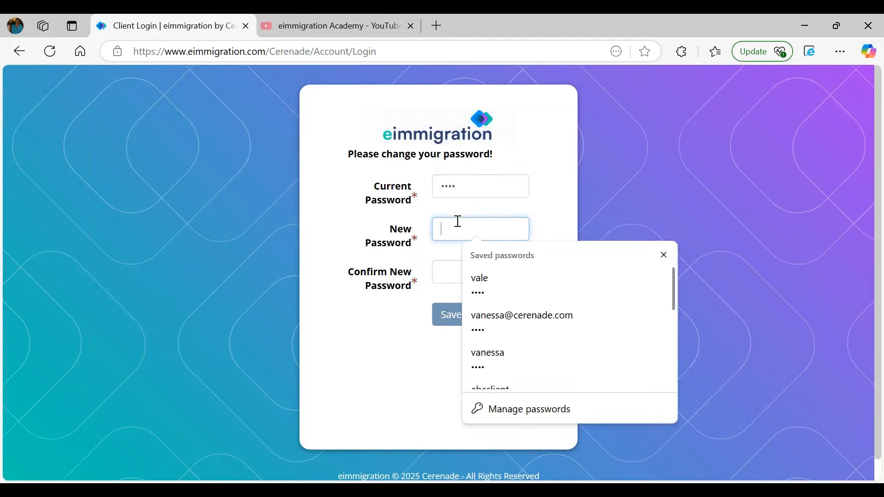
text(••••)
key(Tab)
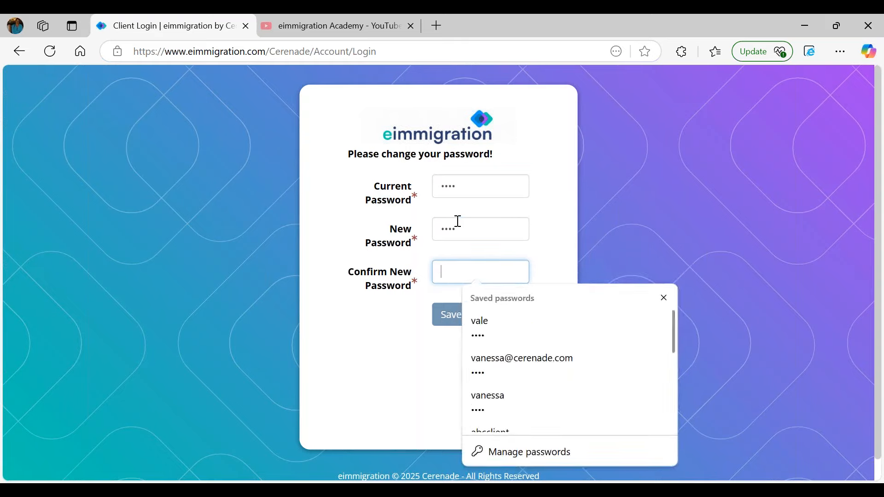
text(••••)
click(462, 319)
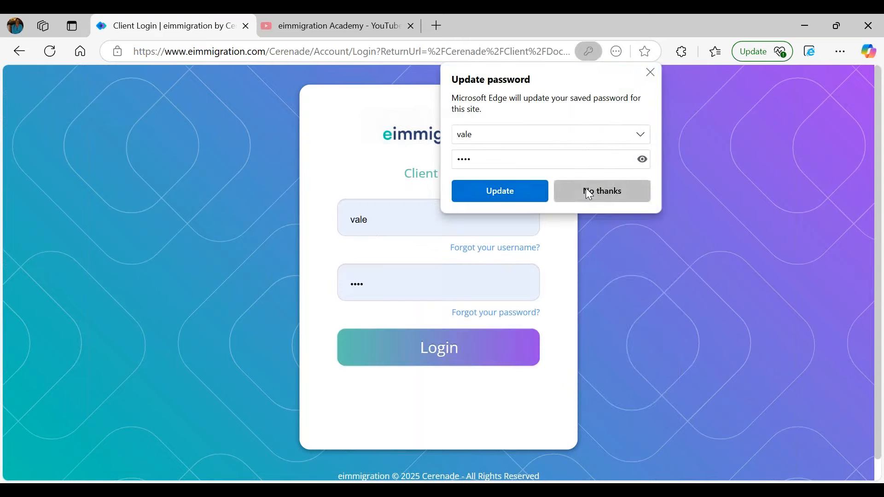
click(586, 191)
- Log back into the client portal with the client's username and new password
double_click(395, 216)
text(jo)
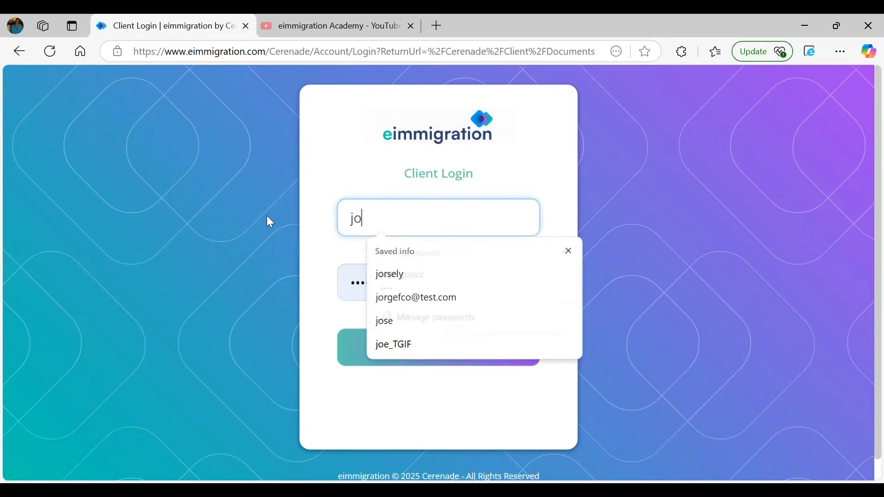
text(e_TIF)
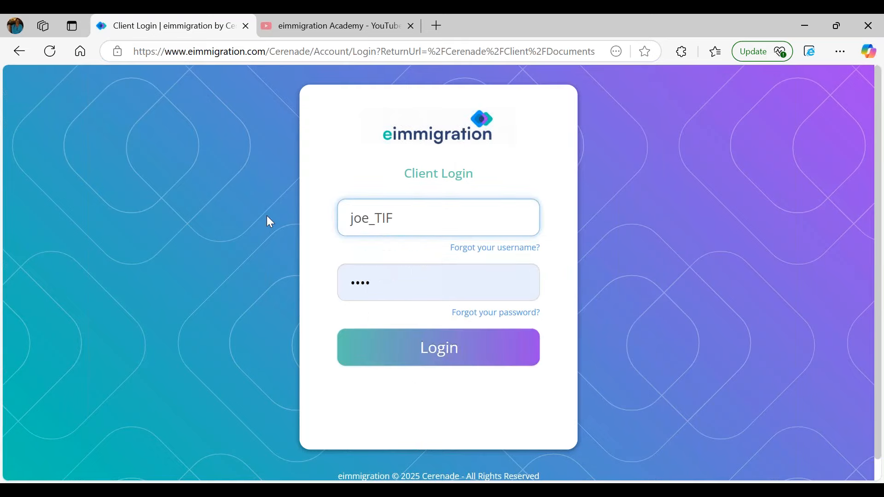
key(BackSpace)
key(BackSpace)
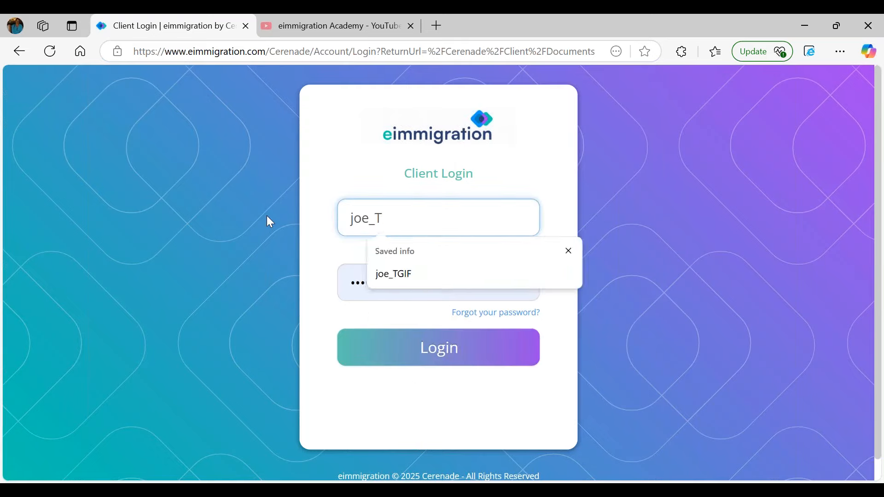
text(GIF)
key(Tab)
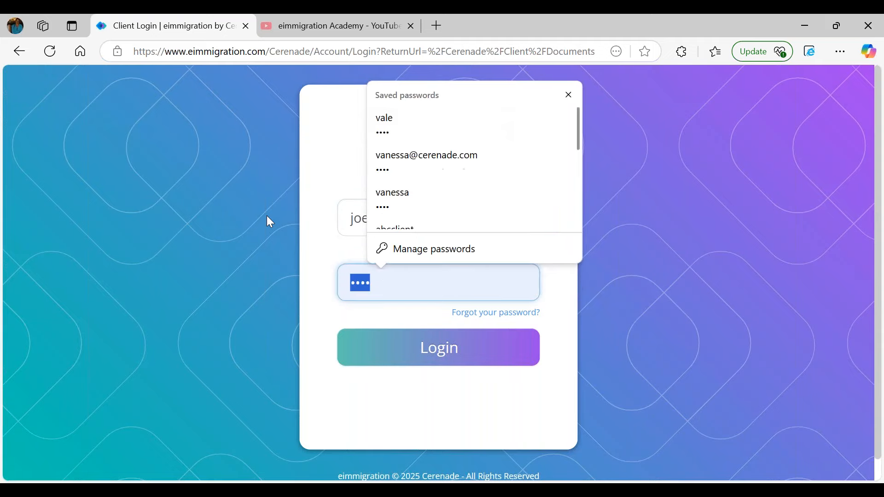
text(••••)
key(Return)
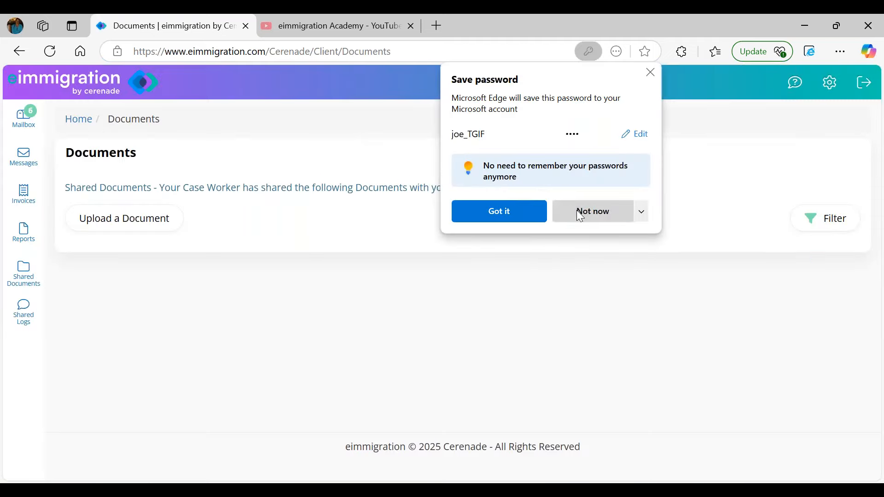
- Dismiss the save-password prompt and view the Mailbox's six questionnaires received 03/28/2025
click(580, 211)
click(24, 117)
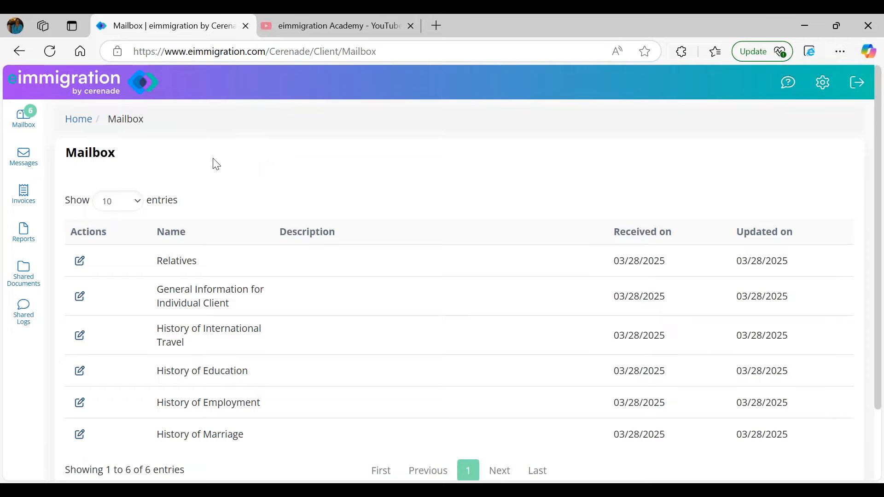
scroll(165, 297, down, 2)
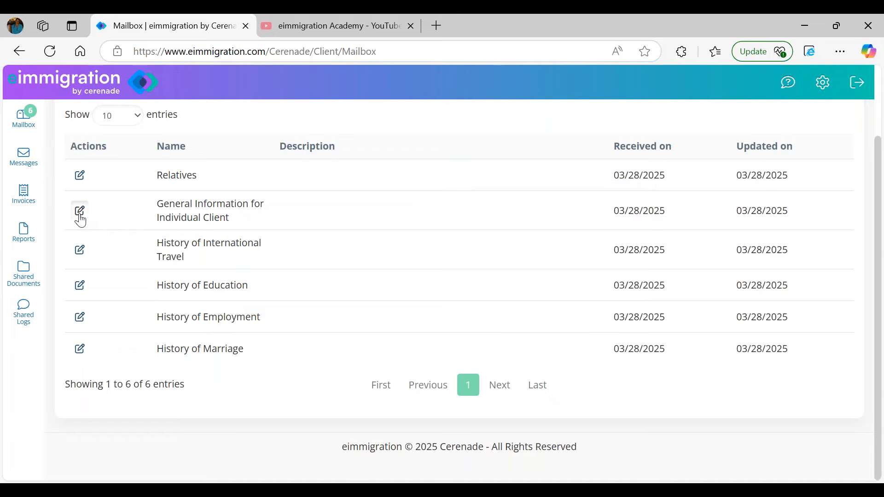
- Open the General Information for Individual Client questionnaire and enter date of birth 09/09/1989
click(79, 210)
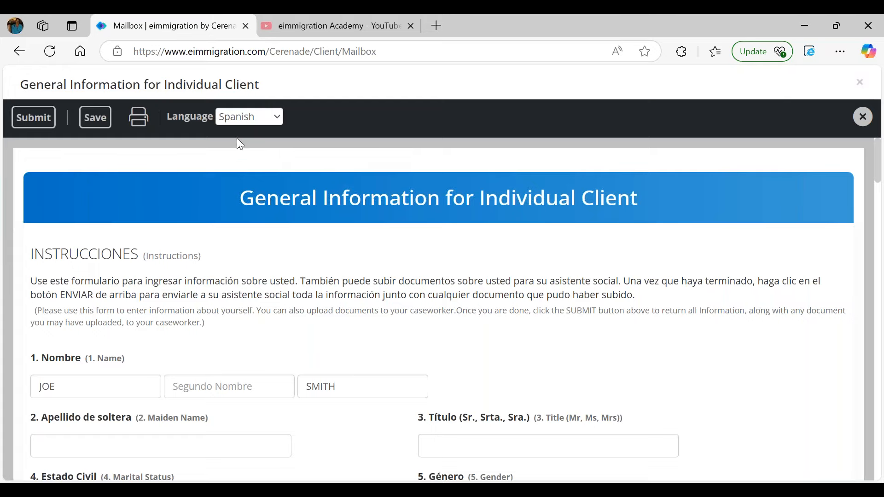
drag(38, 256, 173, 252)
scroll(194, 207, down, 2)
scroll(308, 254, down, 1)
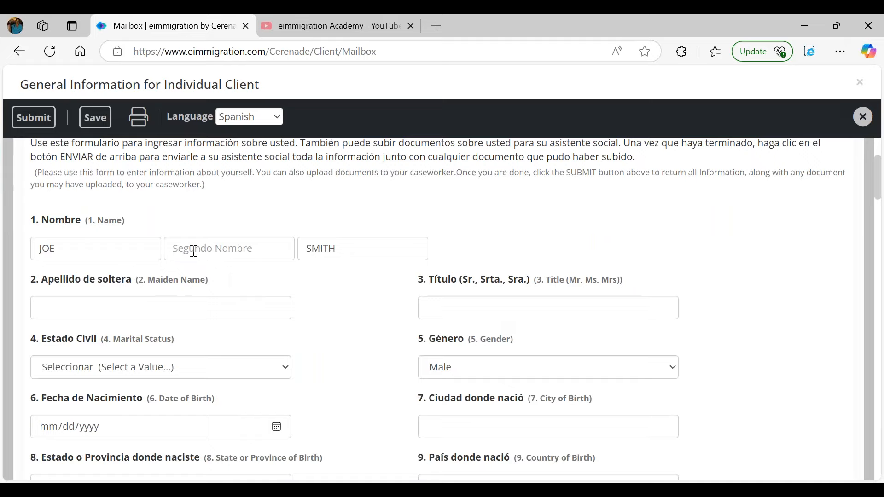
click(46, 431)
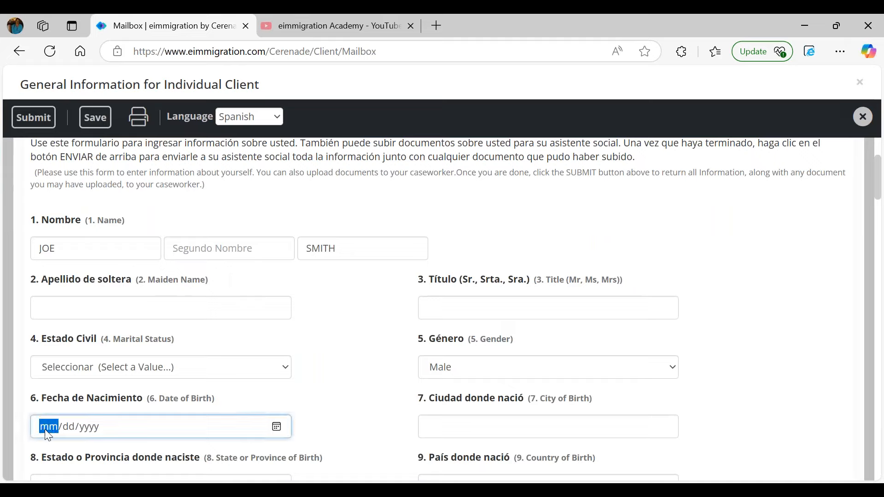
text(09091989)
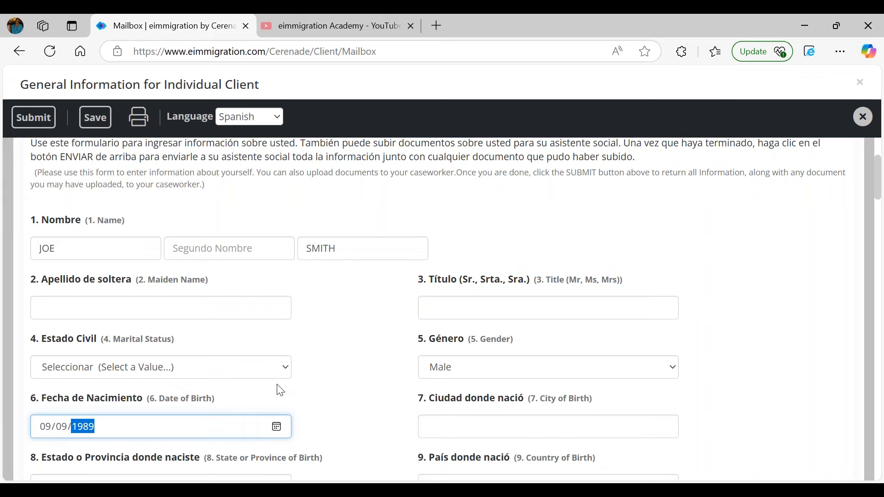
click(345, 388)
scroll(345, 388, down, 1)
- Enter the birthplace as Los Angeles, CA, United States
click(467, 357)
text(Los)
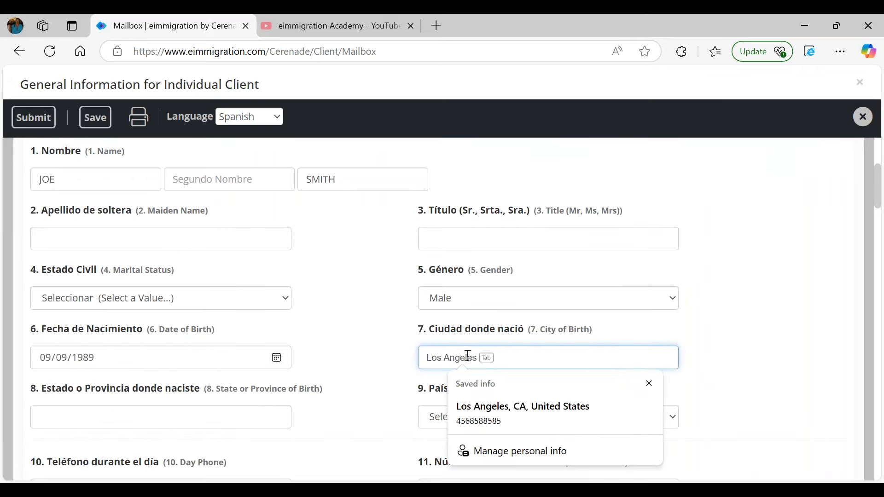
key(Tab)
text(CA)
key(Tab)
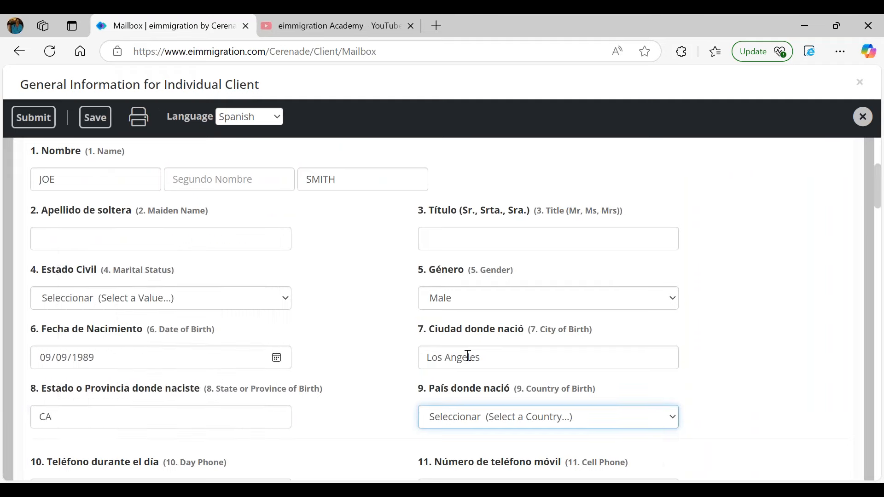
key(u)
key(u)
key(u)
key(u)
key(u)
key(u)
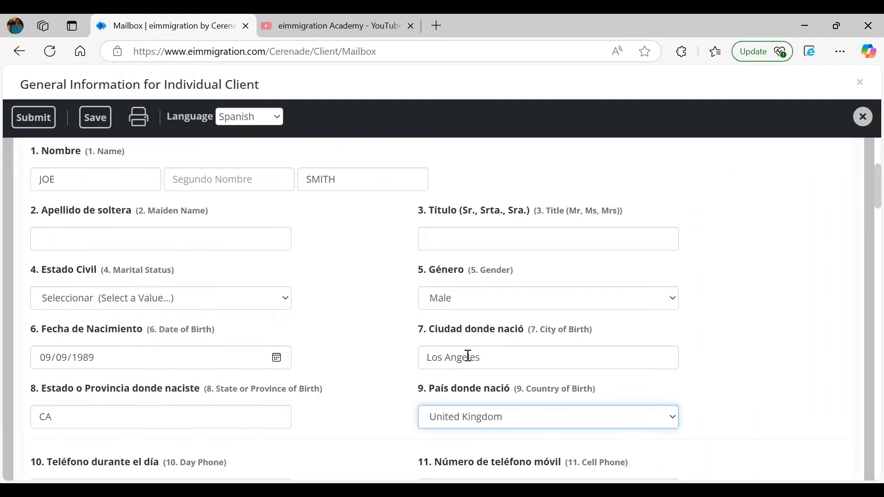
click(393, 422)
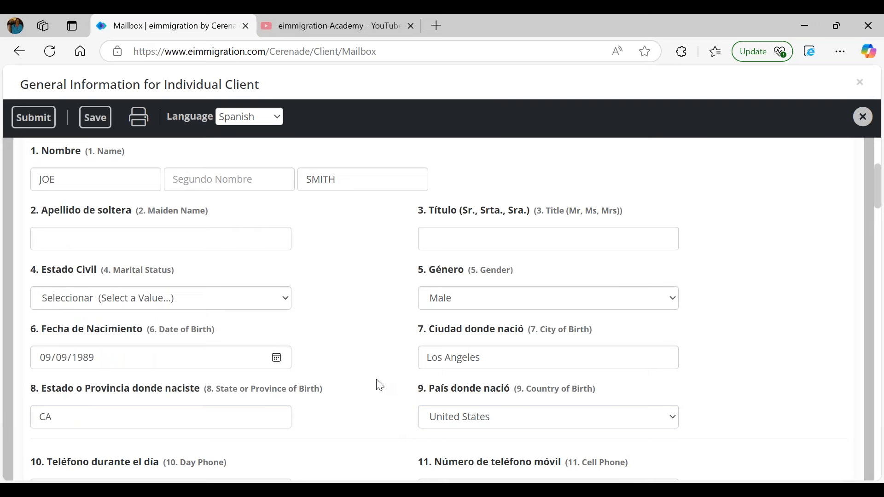
scroll(377, 385, down, 2)
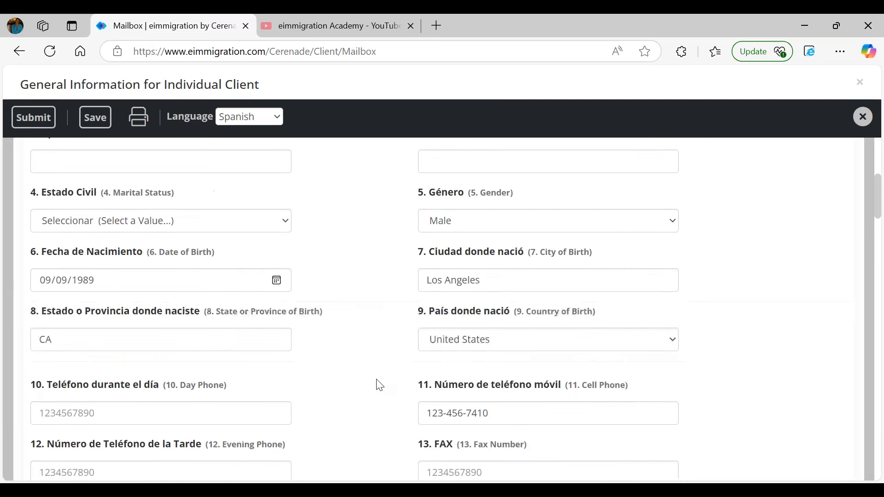
scroll(377, 385, up, 7)
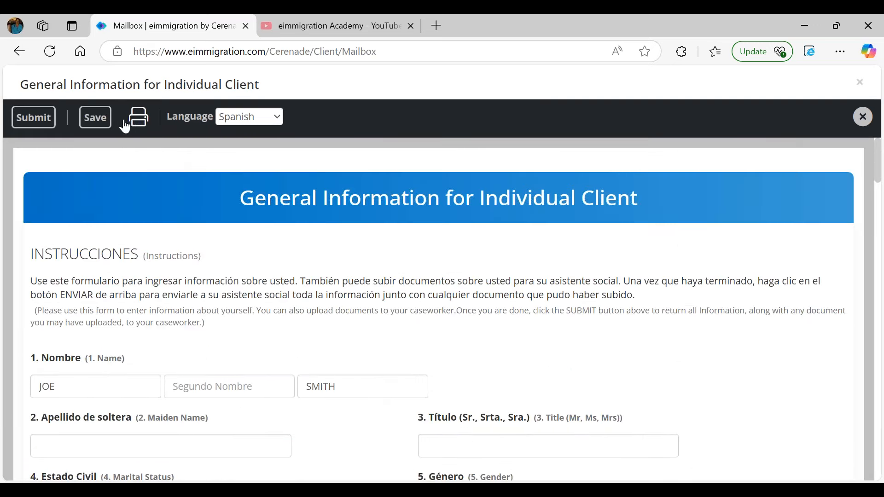
- Submit the General Information questionnaire, confirm the success alert, and close the next-form prompt
click(52, 121)
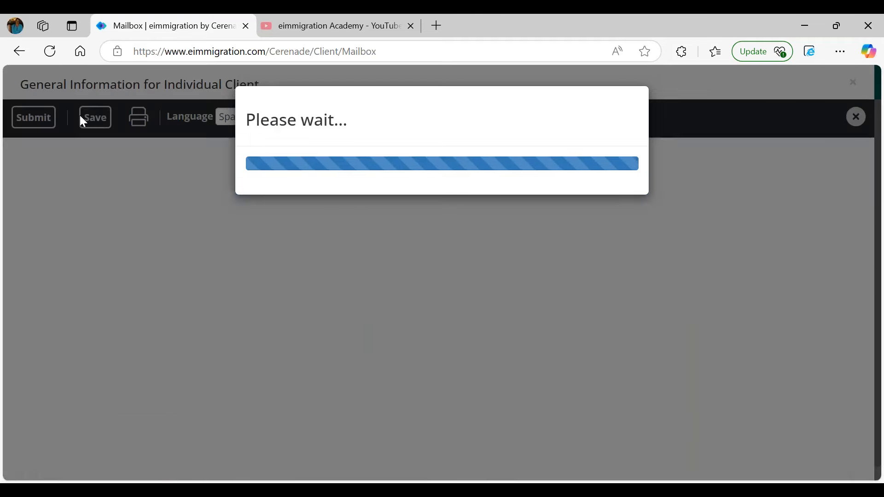
click(549, 127)
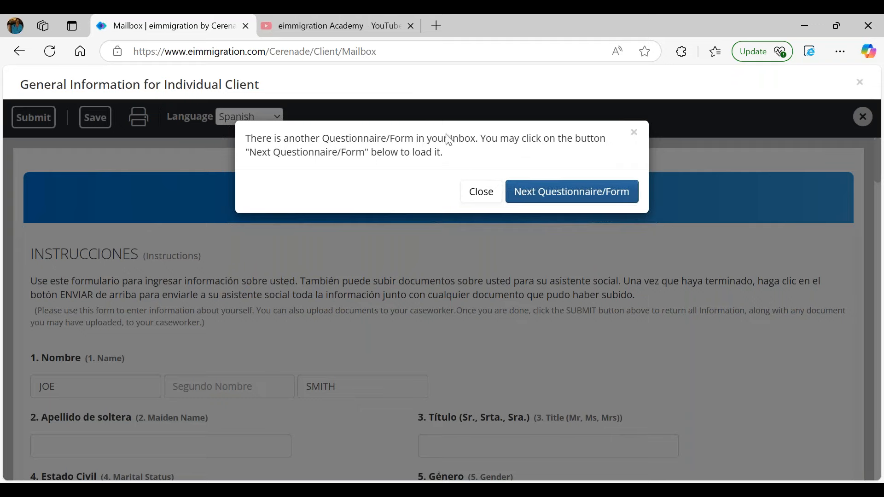
click(476, 195)
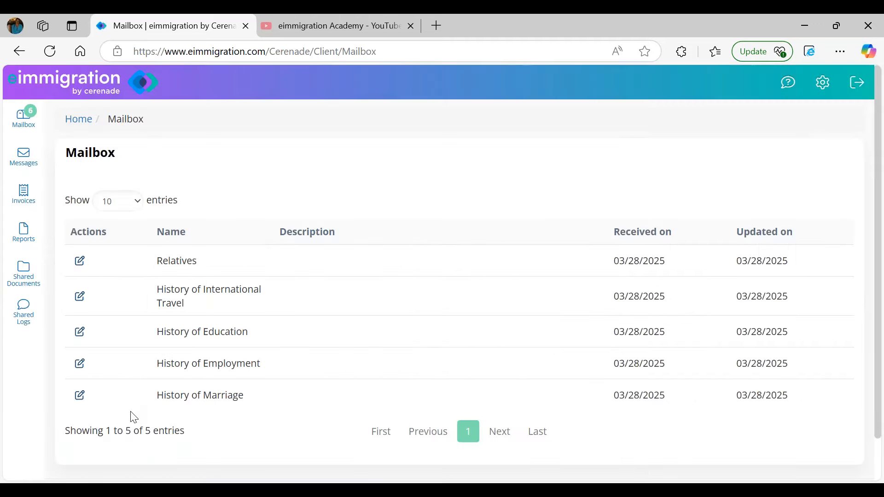
- Open the Relatives questionnaire and add a Daughter entry with her first and last name
click(80, 262)
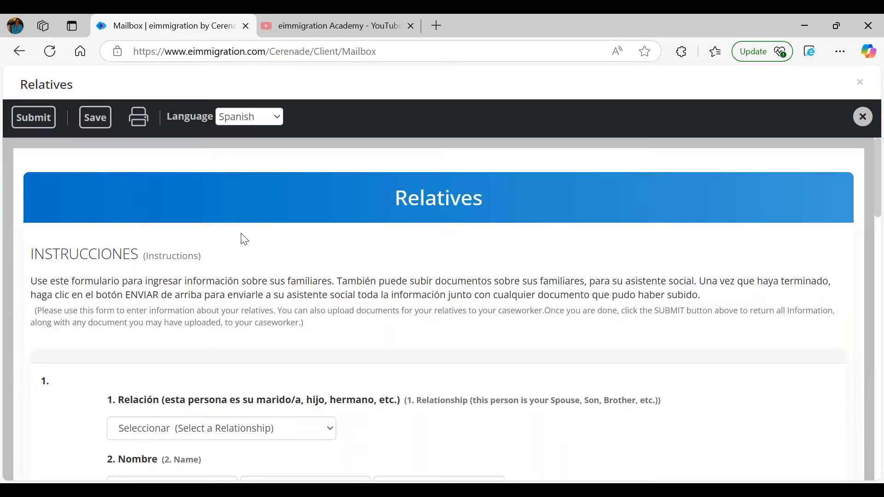
scroll(201, 331, down, 3)
click(205, 295)
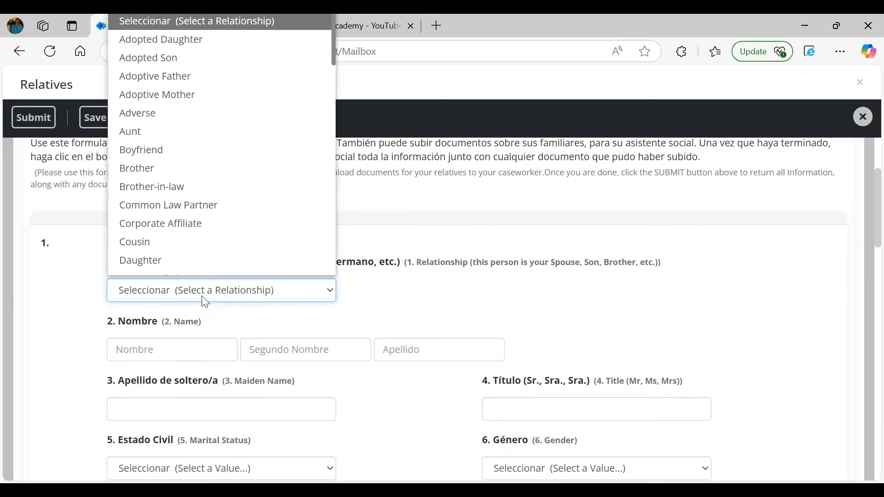
scroll(183, 261, down, 1)
click(181, 240)
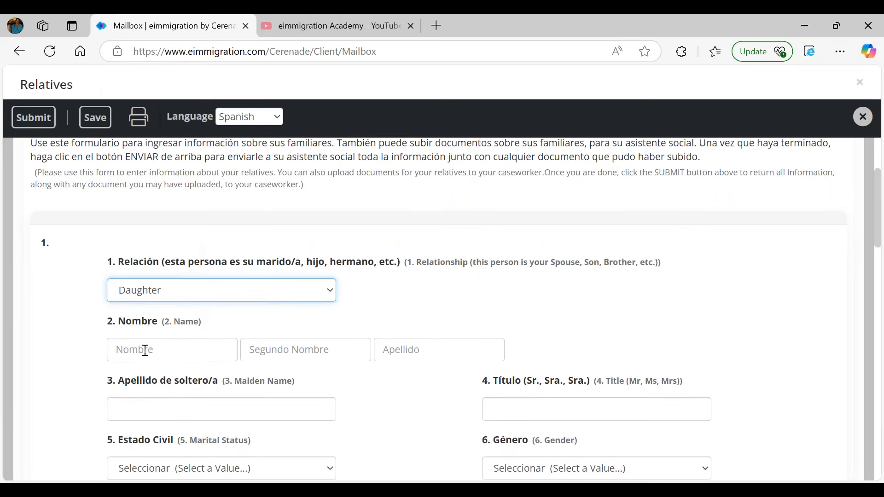
click(145, 351)
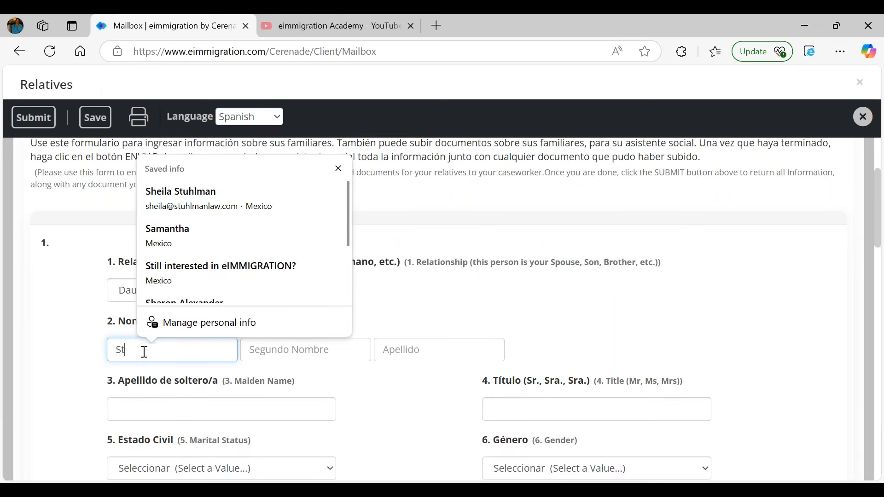
key(Tab)
key(Tab)
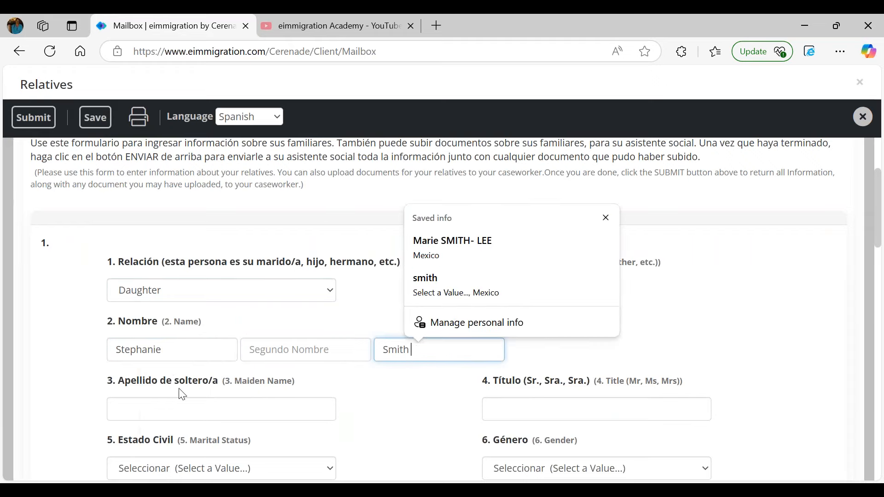
scroll(182, 395, down, 3)
- Set the daughter's gender to Female and birth date to 05/05/2005
click(511, 330)
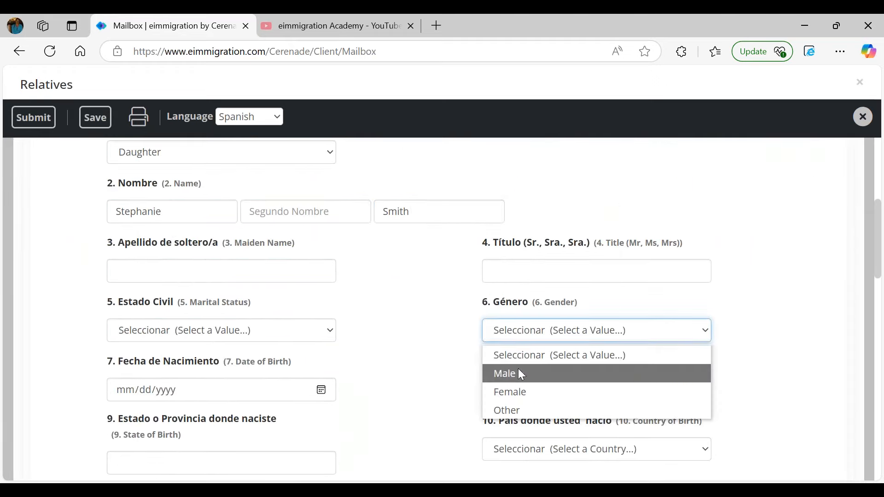
click(521, 391)
click(125, 395)
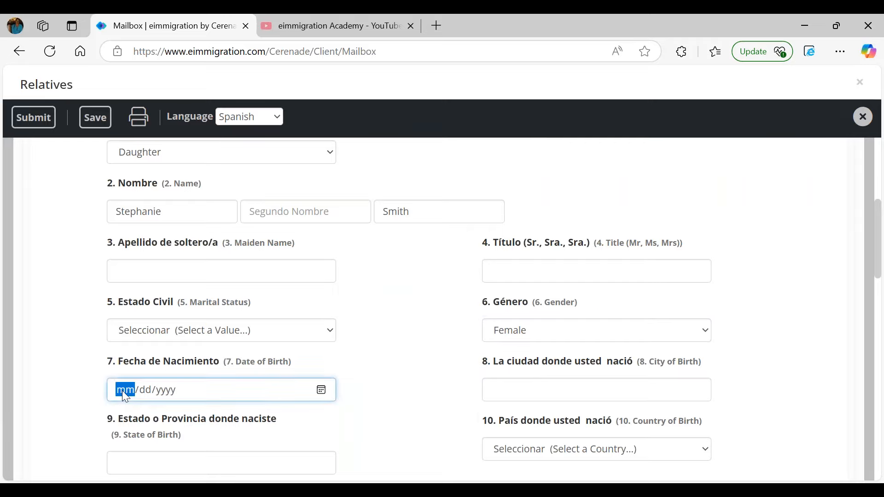
text(05/05/2005)
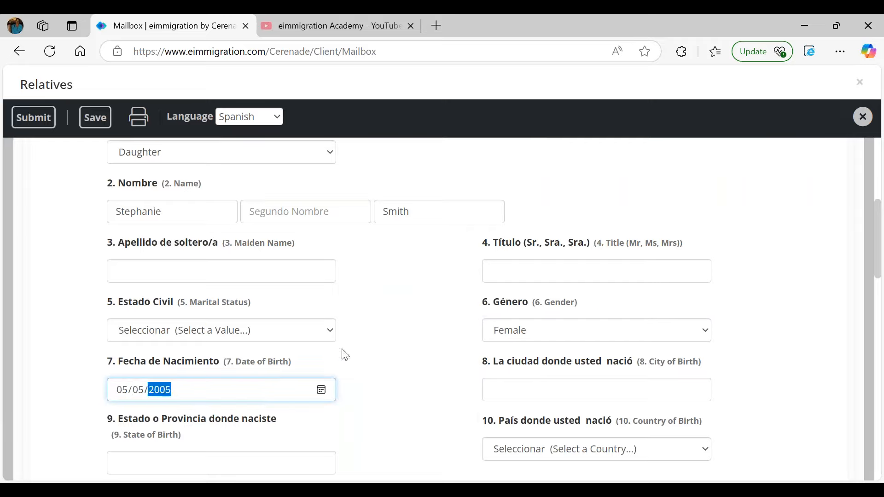
click(396, 366)
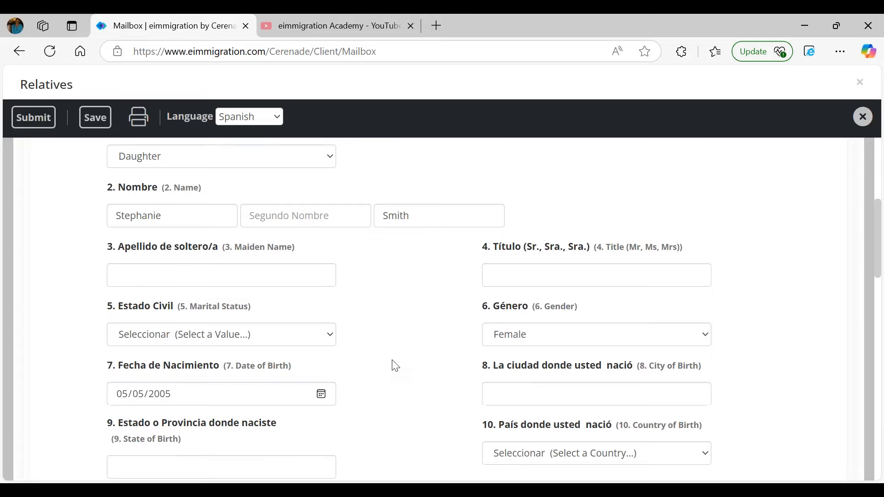
scroll(391, 363, up, 3)
scroll(227, 264, down, 12)
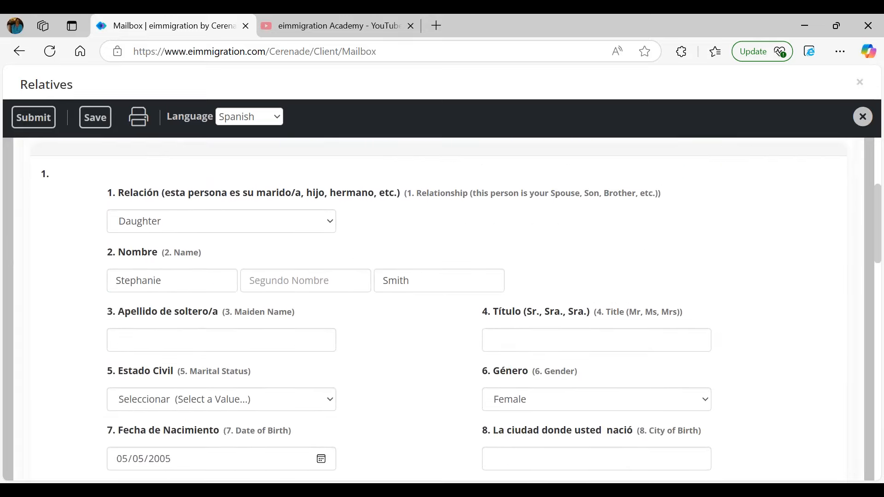
scroll(442, 309, down, 8)
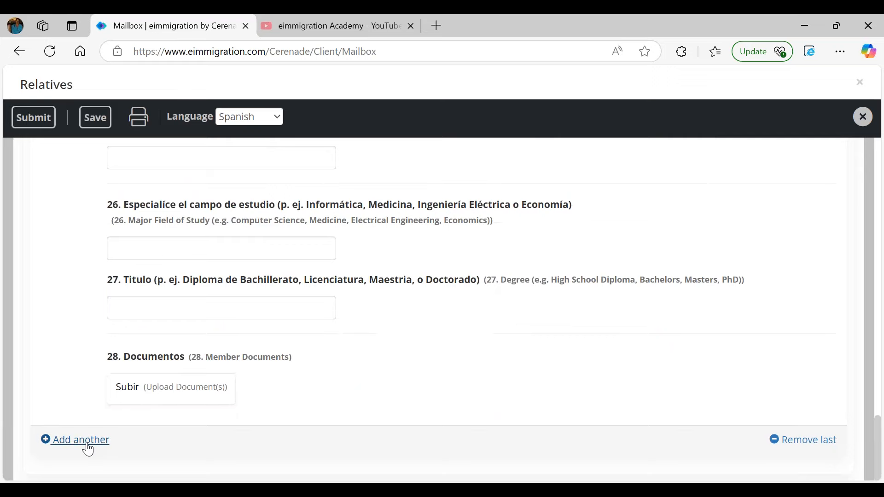
- Add another relative entry with the relationship set to Spouse
click(86, 448)
scroll(175, 369, down, 6)
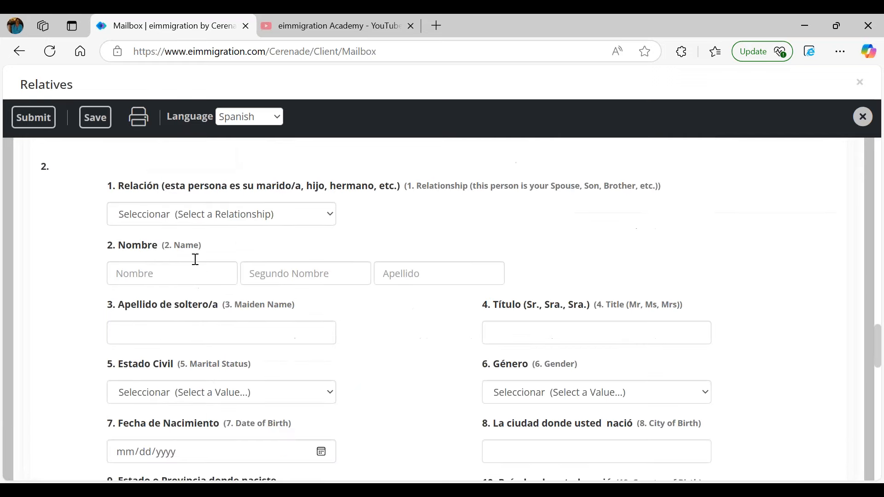
click(179, 215)
key(s)
key(Down)
key(Down)
key(Down)
key(Down)
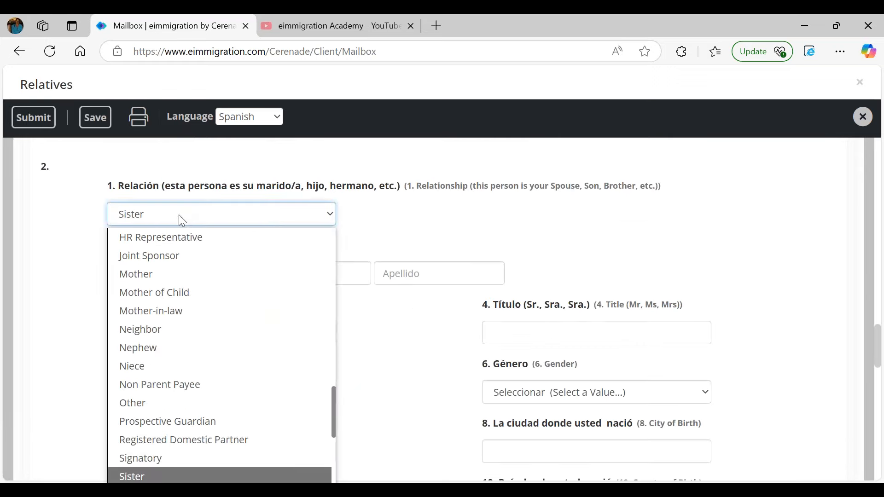
key(Down)
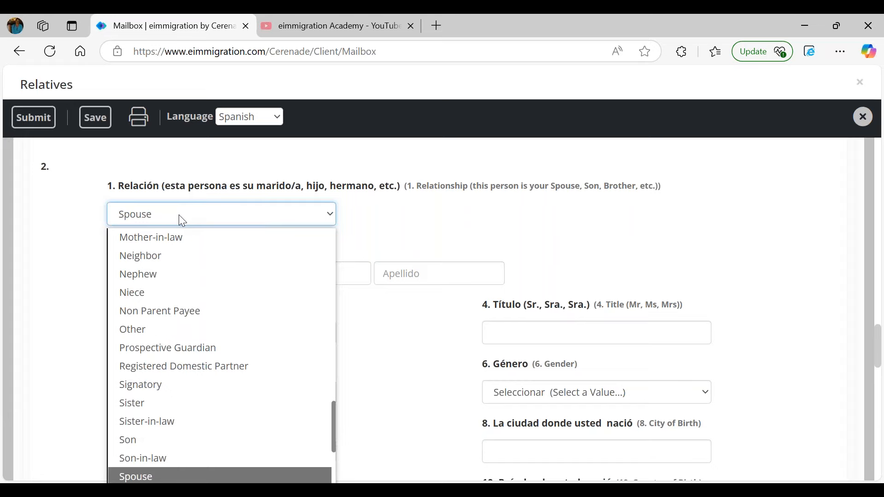
key(Return)
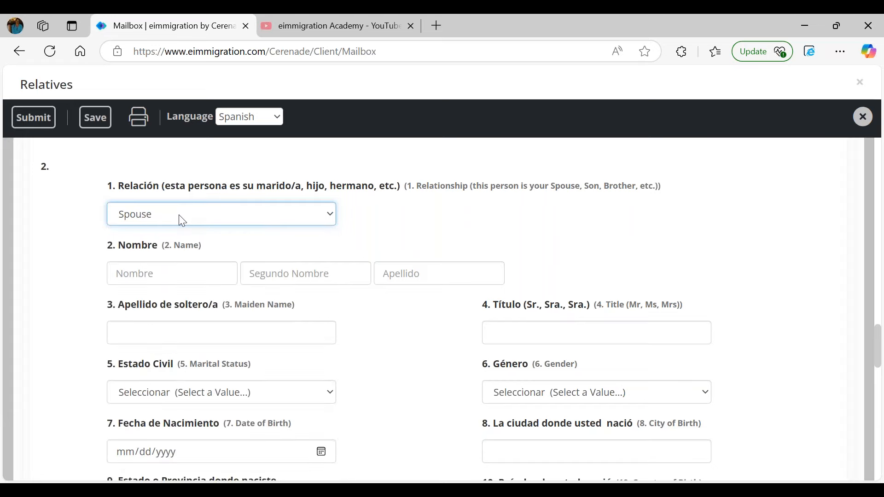
- Enter the spouse's first and last names and her birth date 10/10/1980
click(152, 268)
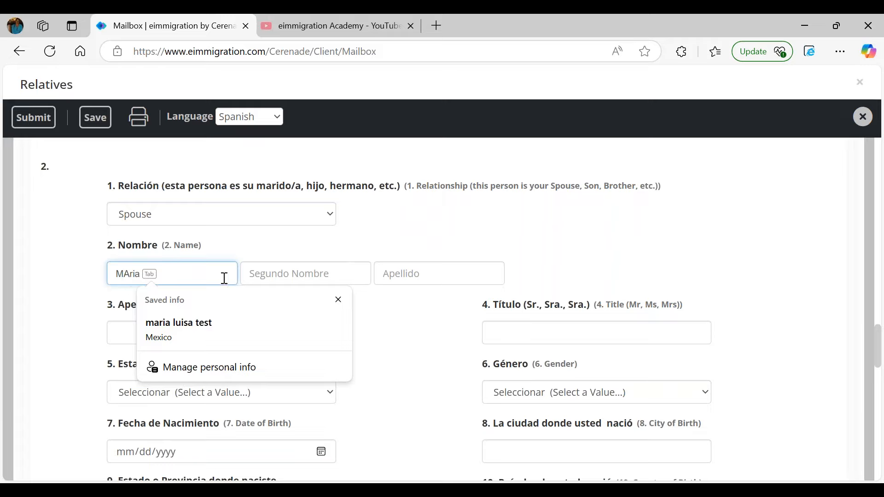
click(123, 273)
click(127, 274)
click(189, 272)
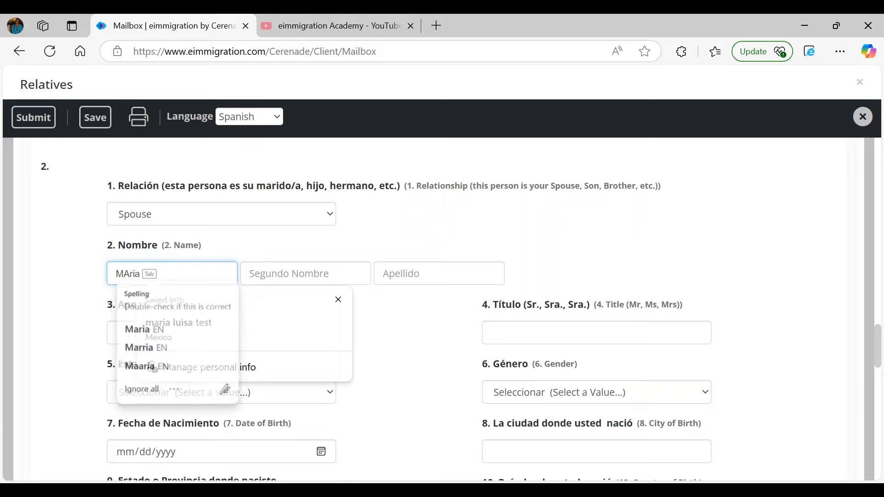
click(338, 300)
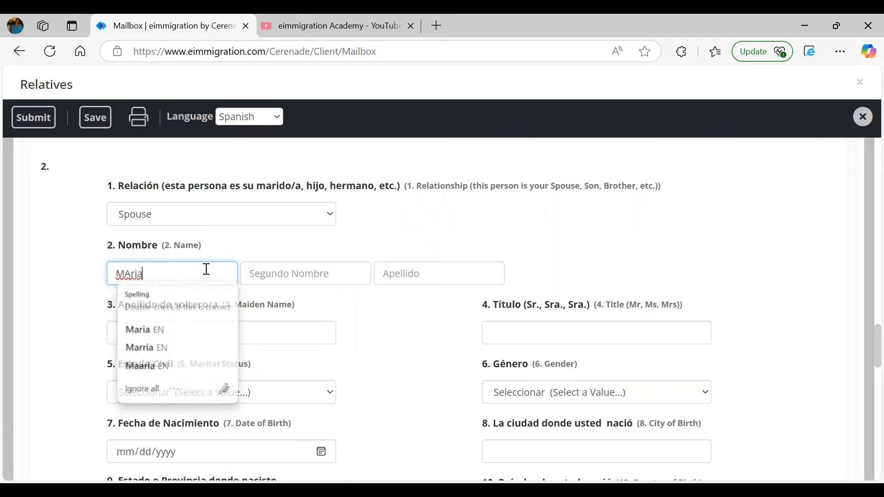
key(BackSpace)
key(BackSpace)
key(BackSpace)
key(BackSpace)
text(a)
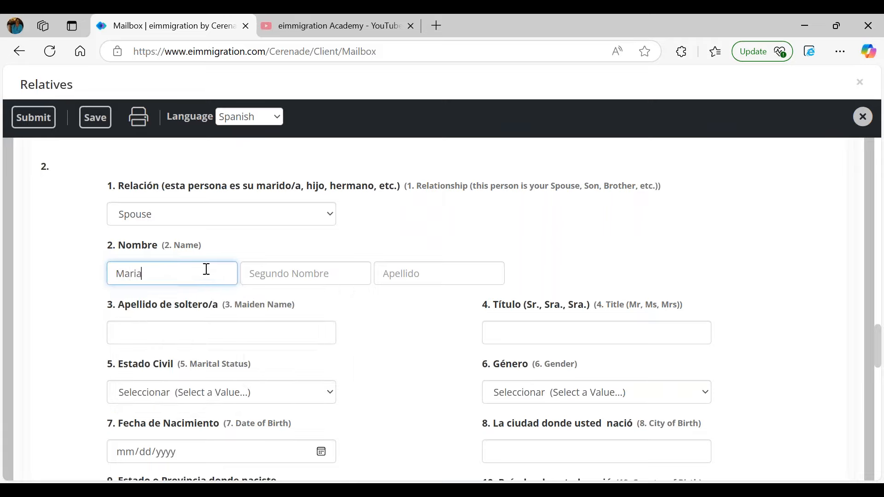
text(ria)
click(411, 271)
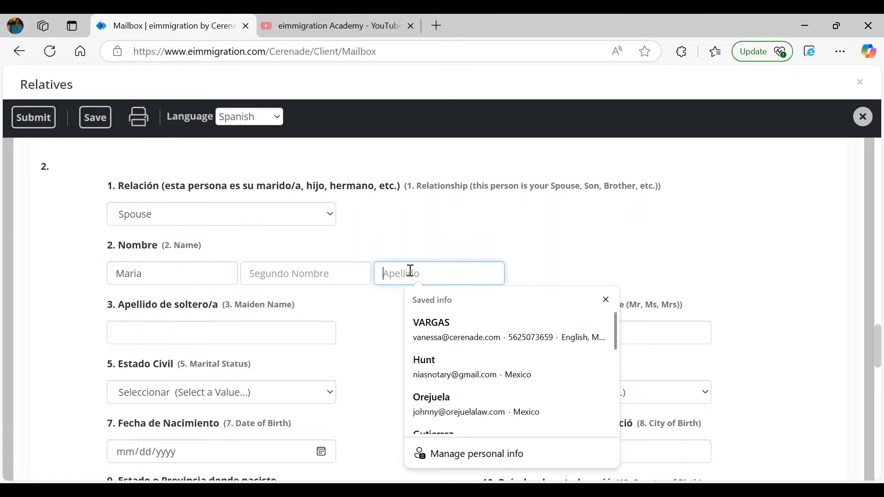
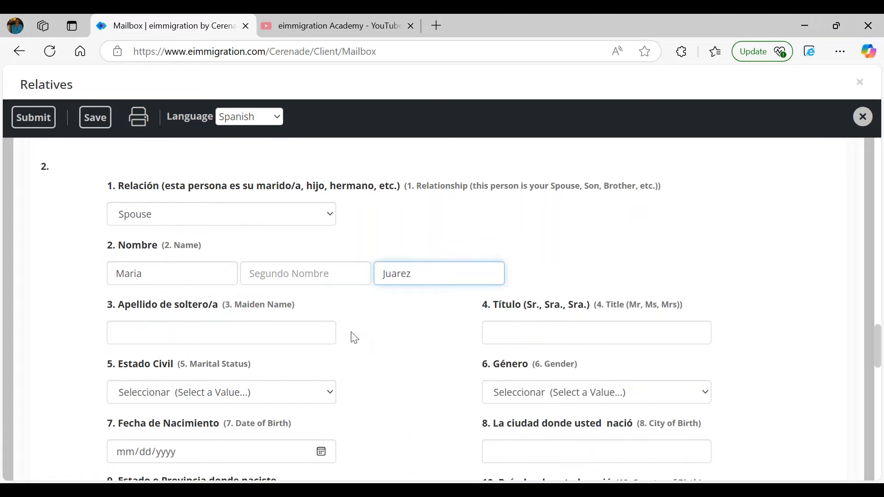
click(121, 451)
text(10/10/1980)
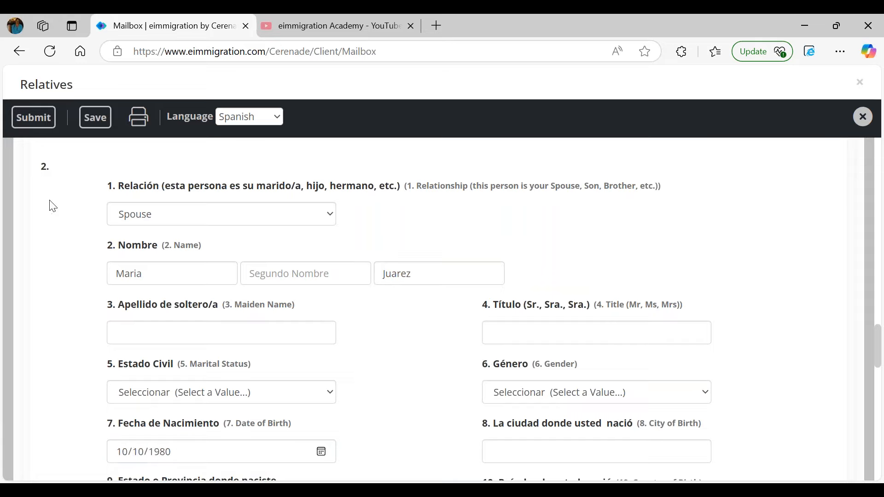
scroll(60, 233, up, 15)
- Submit the Relatives questionnaire, confirm the success alert, and close the next-questionnaire prompt
scroll(60, 240, up, 10)
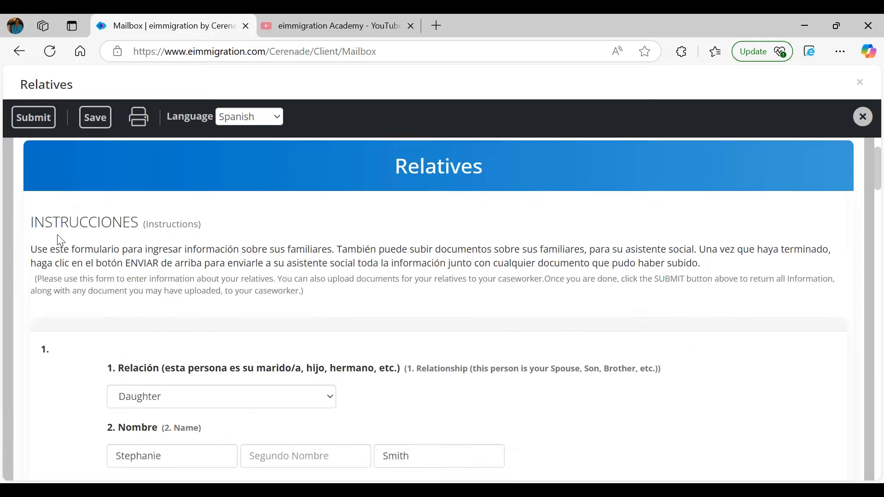
drag(408, 198, 513, 202)
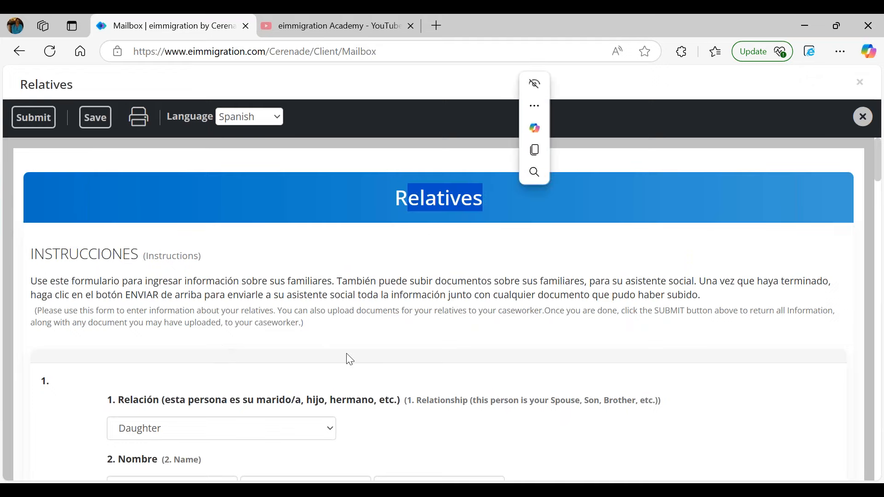
scroll(261, 380, down, 10)
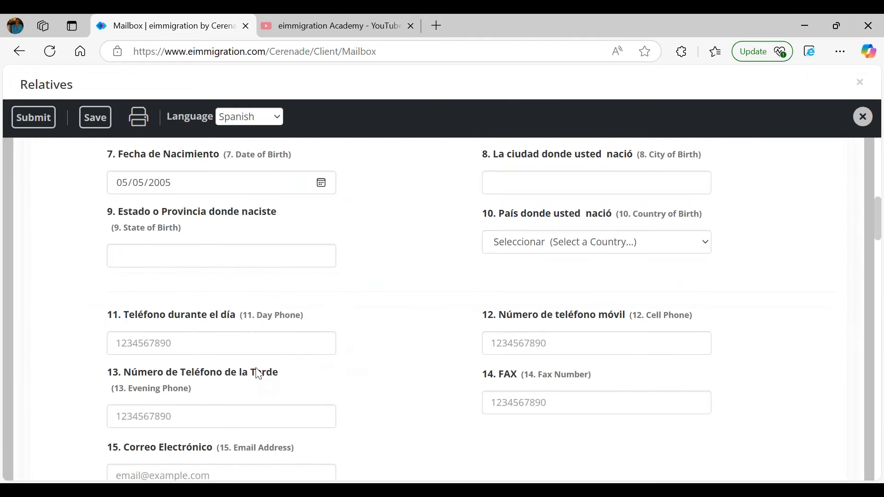
click(45, 120)
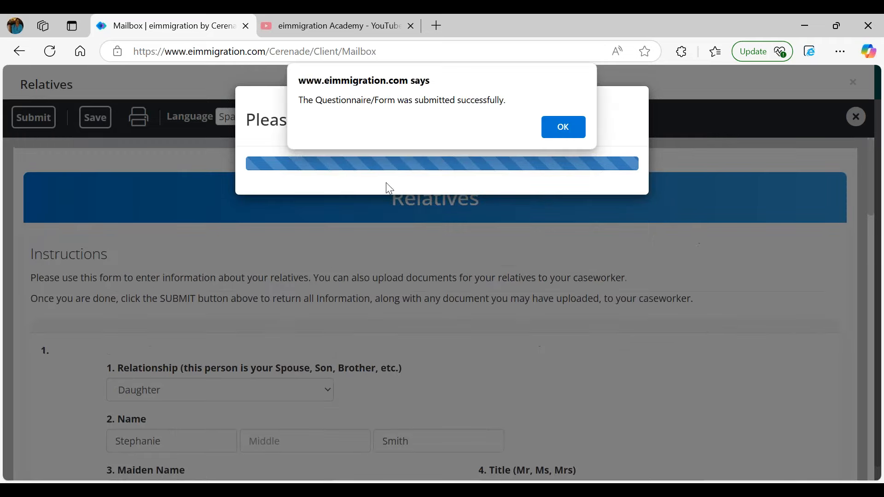
click(559, 126)
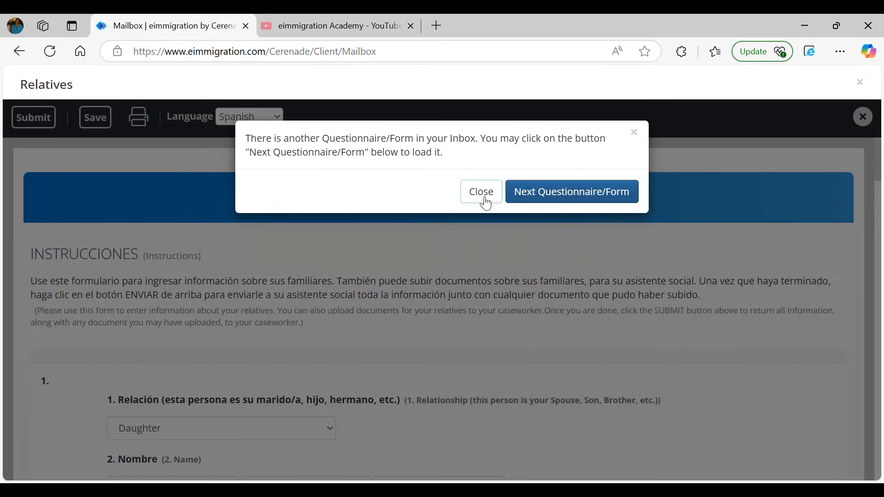
click(479, 192)
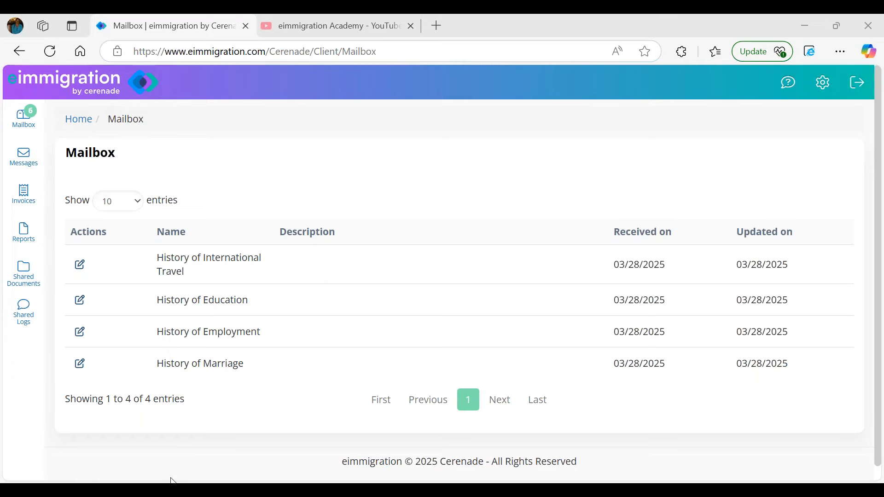
- Switch to the firm-side window and go from Home to the Mailbox Inbox
mouse_move(171, 481)
click(184, 452)
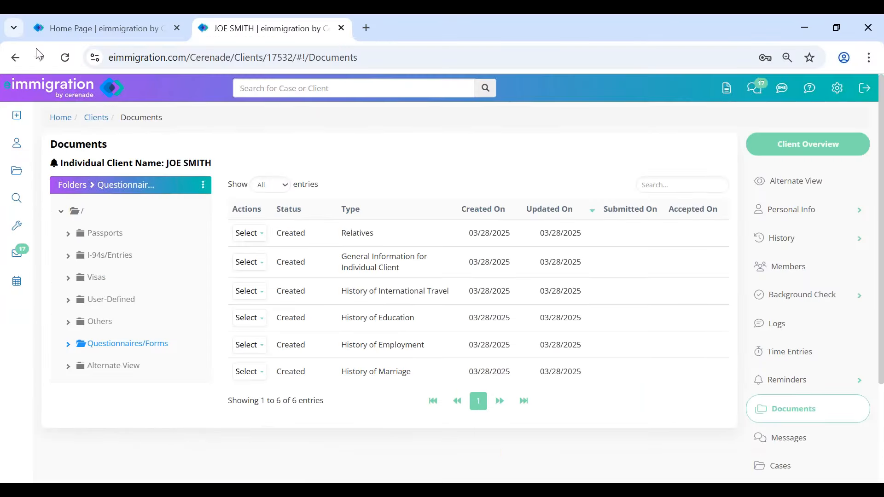
click(37, 91)
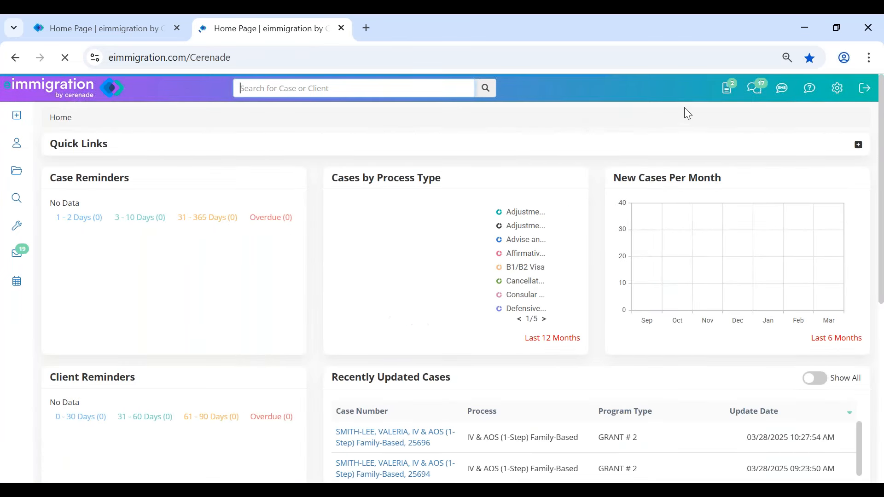
click(730, 94)
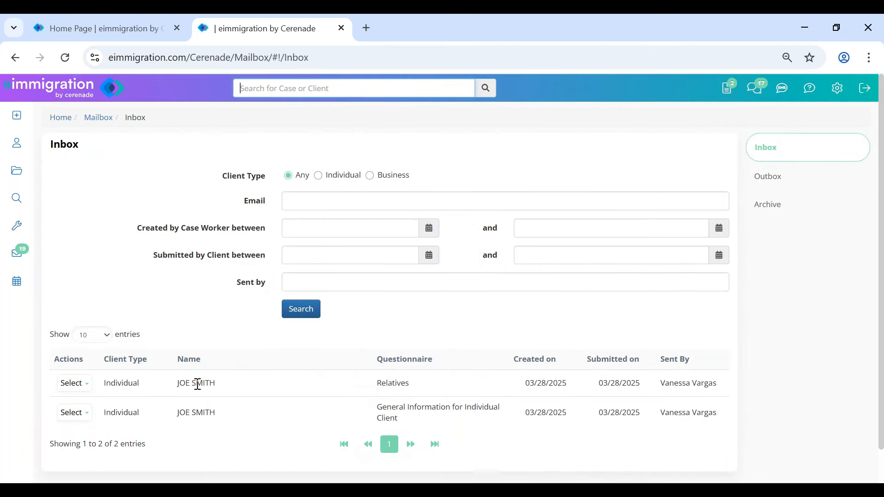
- Highlight the client and the Relatives and General Information entries, then open General Information's actions
triple_click(182, 384)
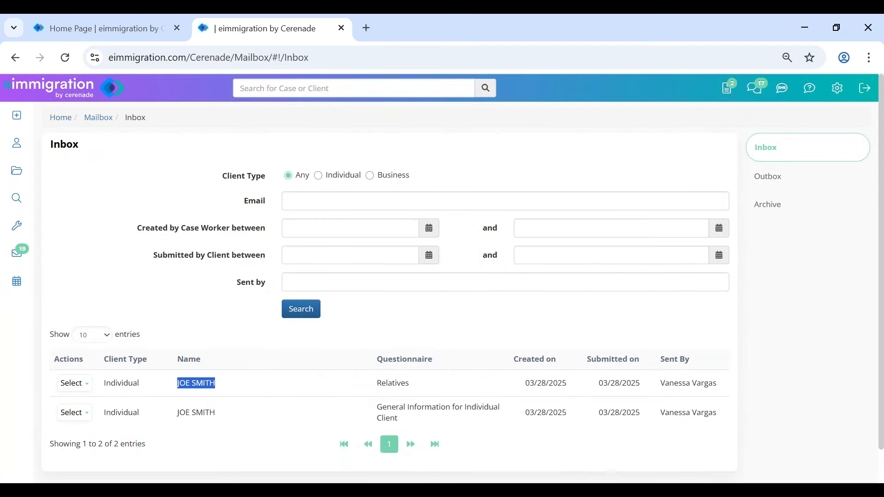
click(381, 390)
double_click(381, 389)
drag(392, 408, 472, 421)
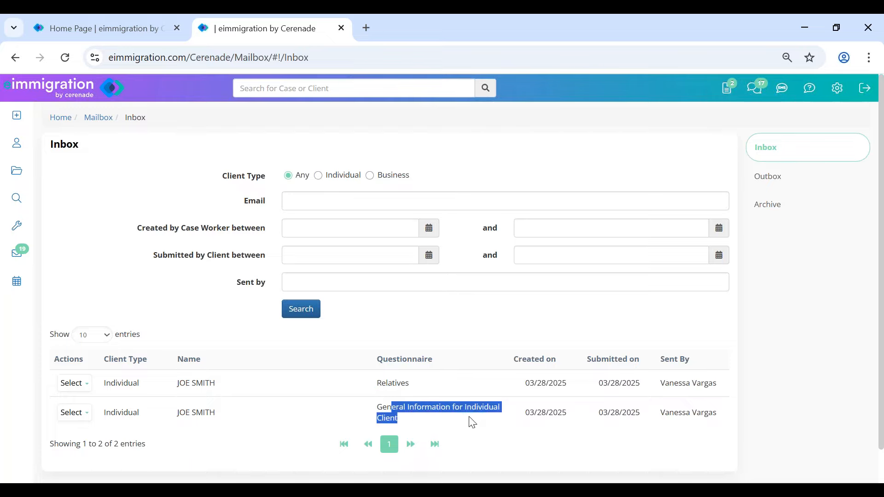
click(75, 414)
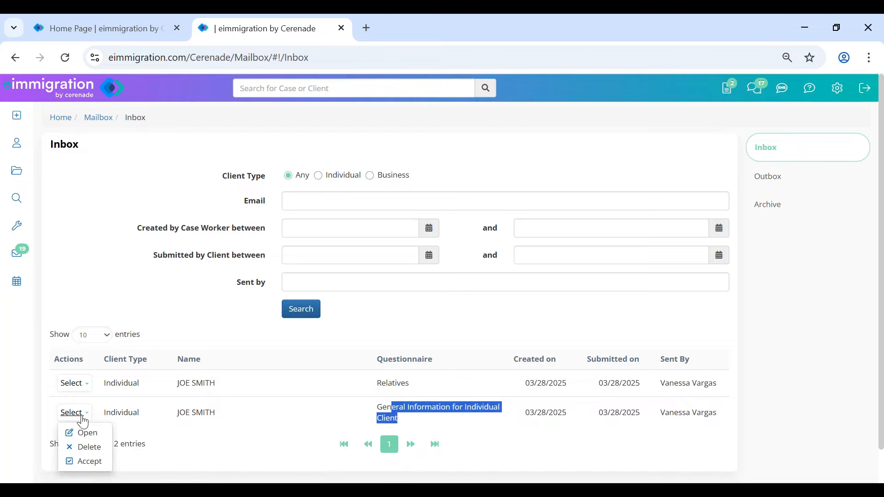
- Open the submitted General Information form and review it, including the changed birth date's original value
click(90, 430)
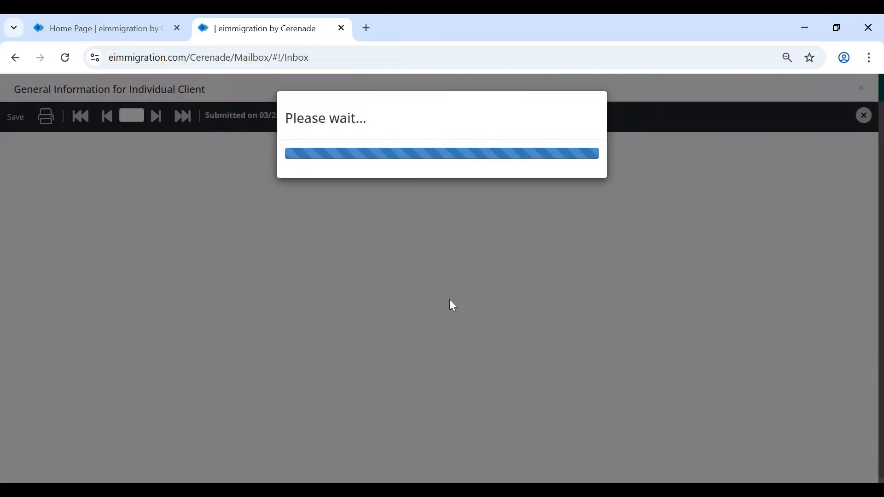
scroll(405, 334, down, 5)
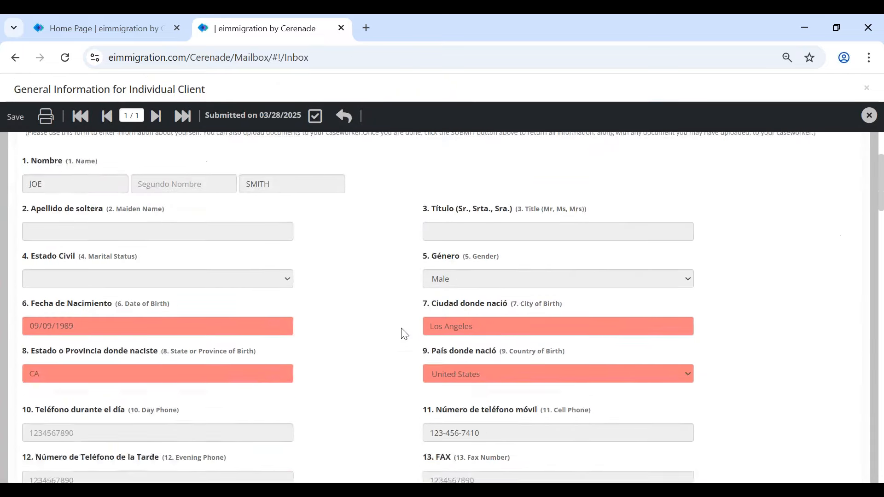
click(43, 259)
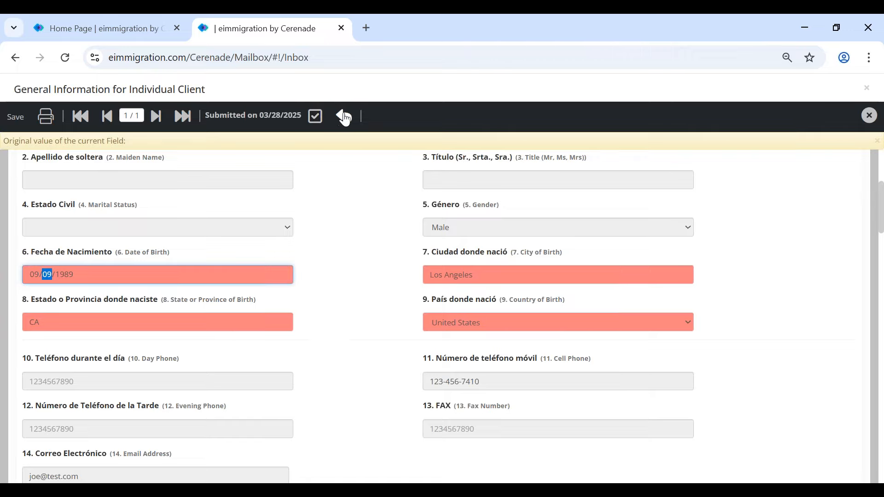
scroll(372, 234, down, 10)
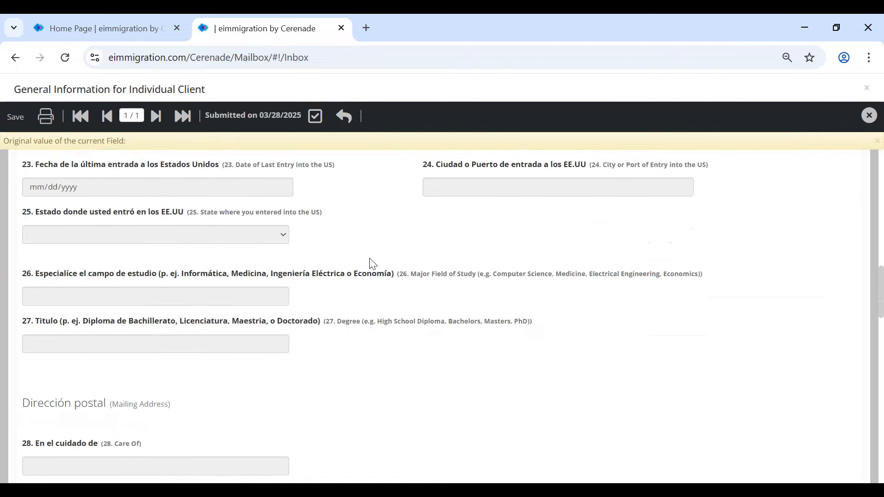
scroll(372, 263, down, 6)
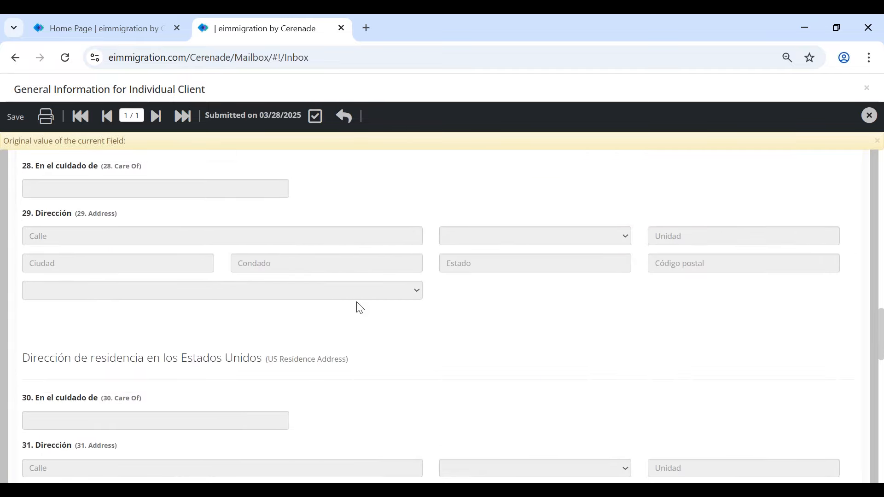
scroll(358, 305, down, 9)
scroll(359, 311, up, 20)
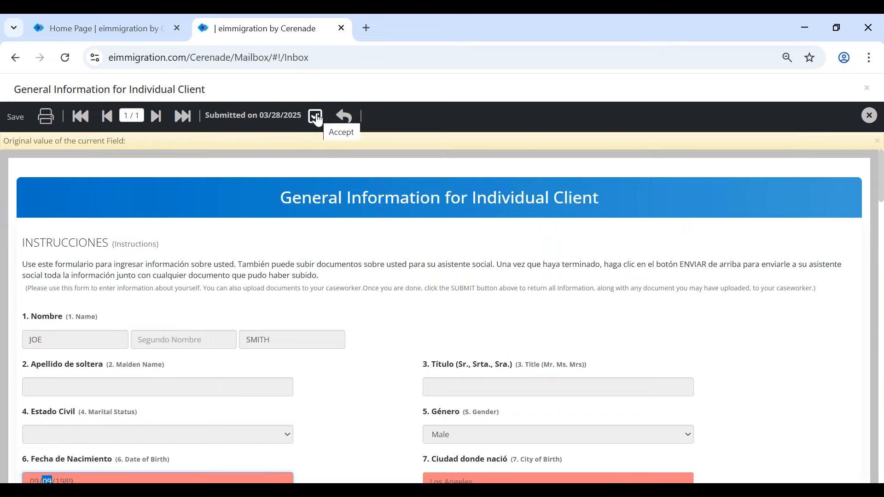
- Accept the General Information questionnaire and dismiss the acceptance confirmation
click(317, 117)
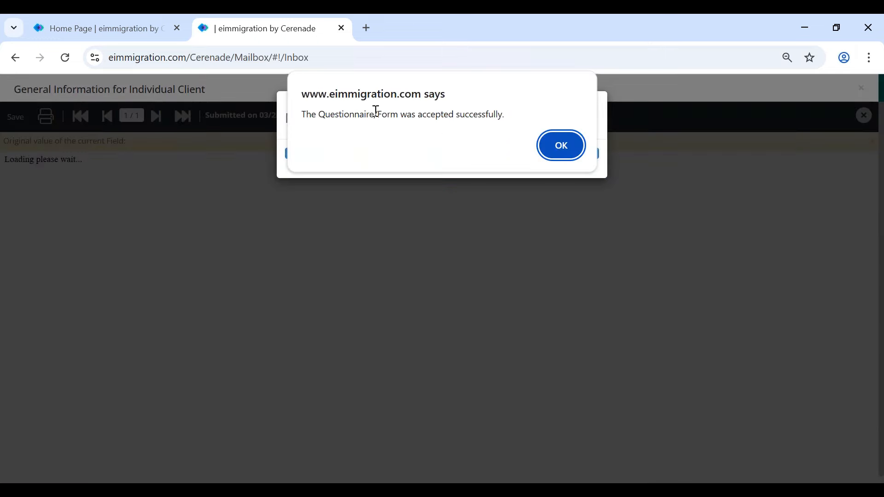
drag(377, 116, 541, 122)
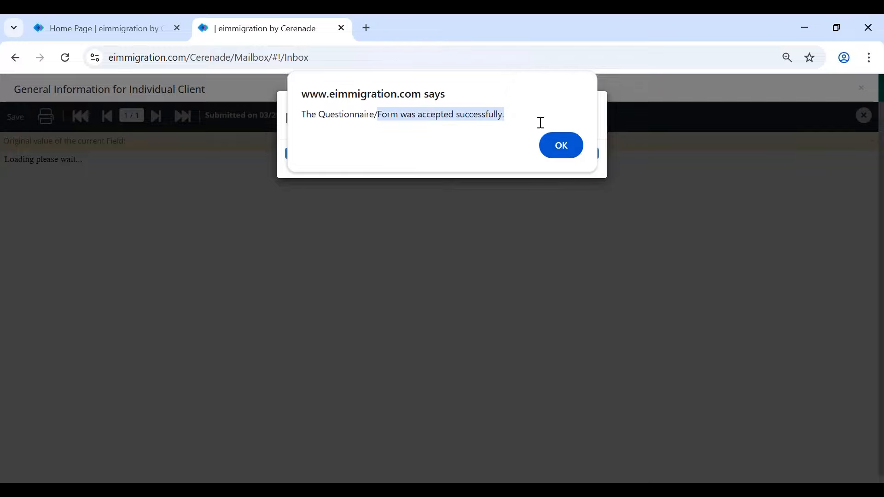
click(566, 147)
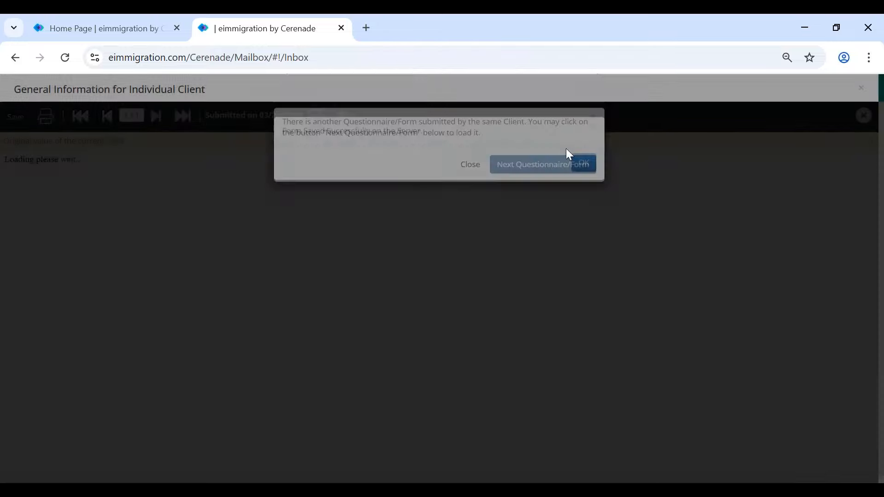
- Load the next questionnaire, Relatives, accept it, then show the Clients list
click(533, 175)
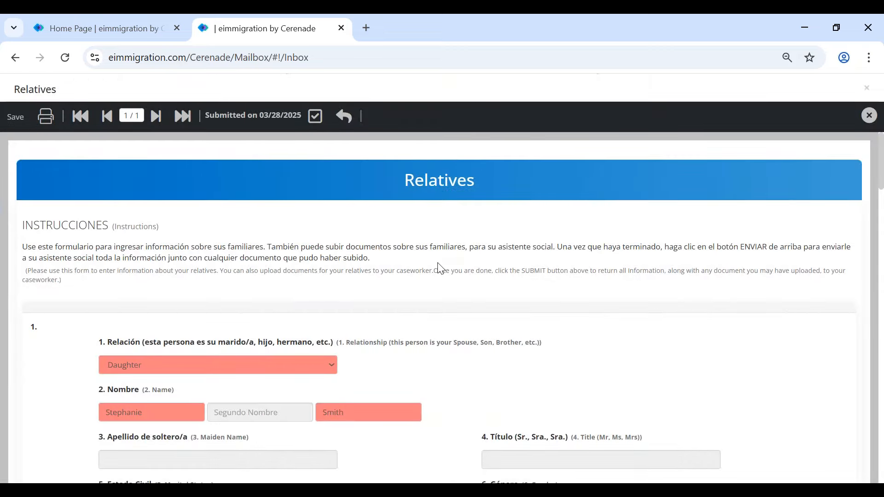
click(316, 117)
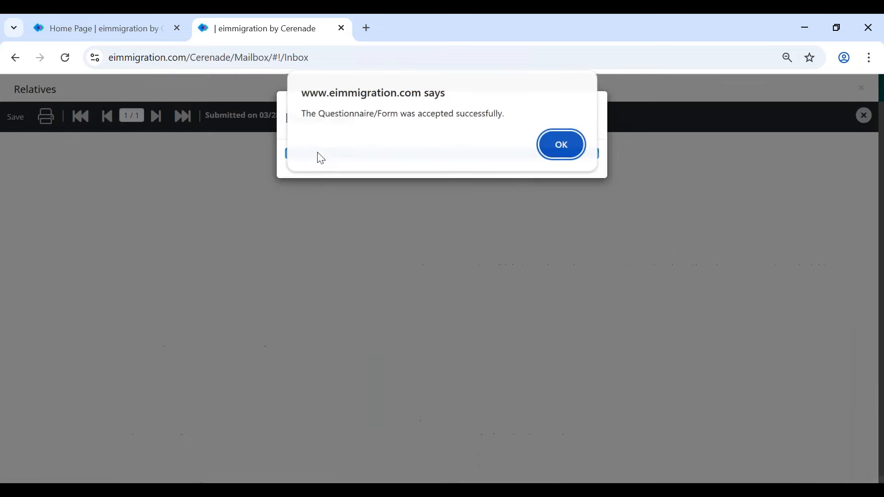
click(555, 153)
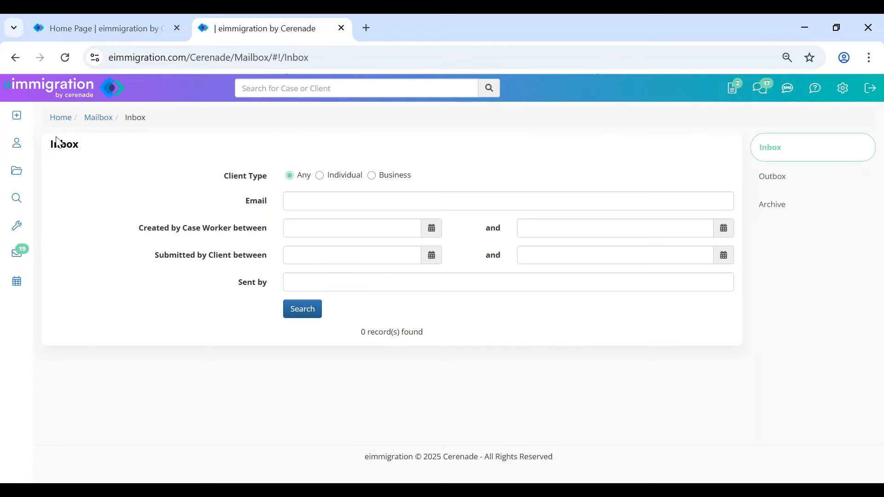
click(23, 146)
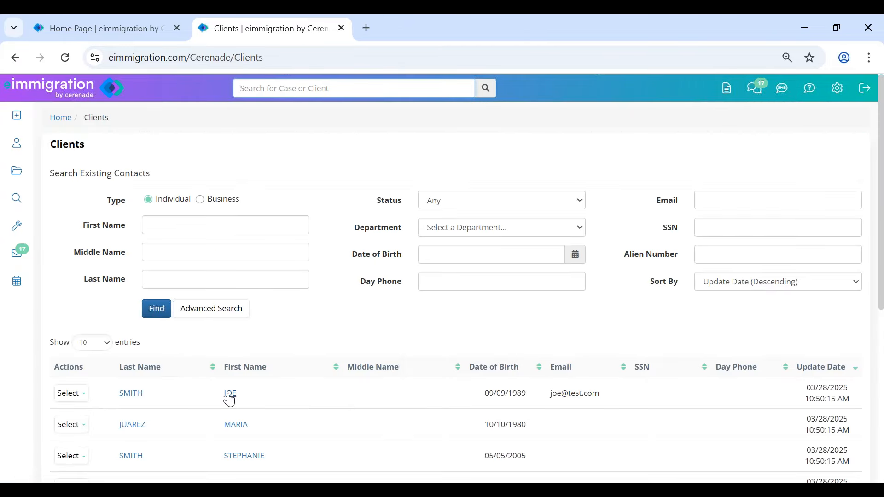
- Open the client's record, check the imported birth date, birth city and age, then show Members
click(230, 394)
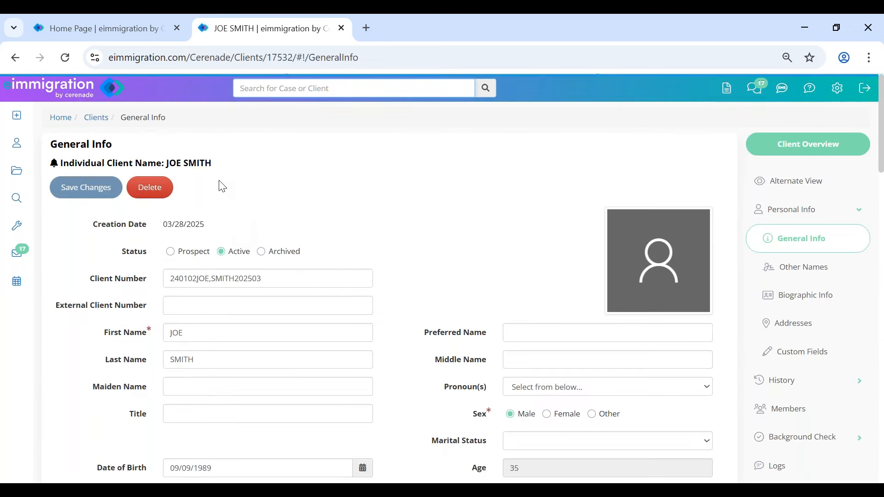
scroll(430, 318, down, 3)
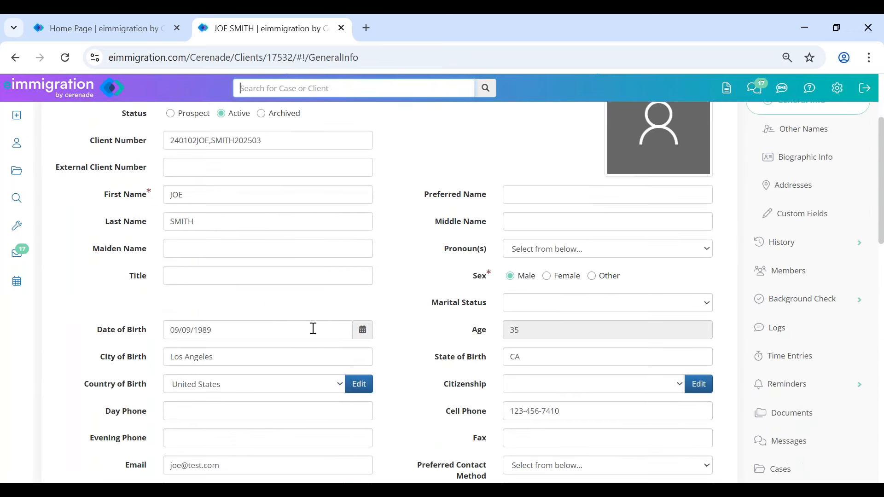
click(223, 329)
click(234, 356)
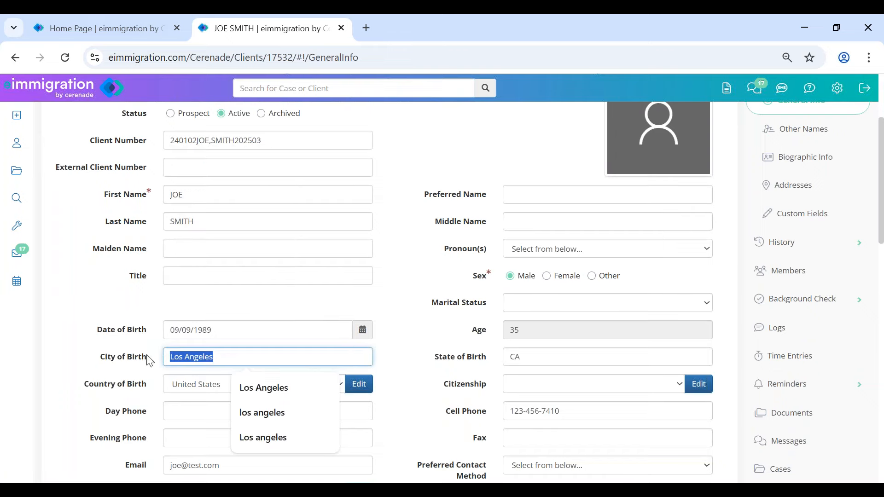
click(510, 324)
click(782, 270)
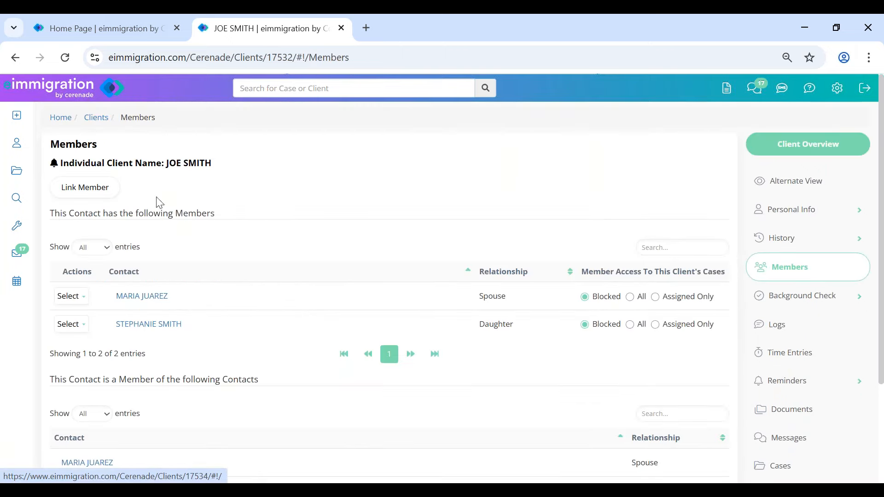
drag(172, 213, 294, 254)
click(285, 279)
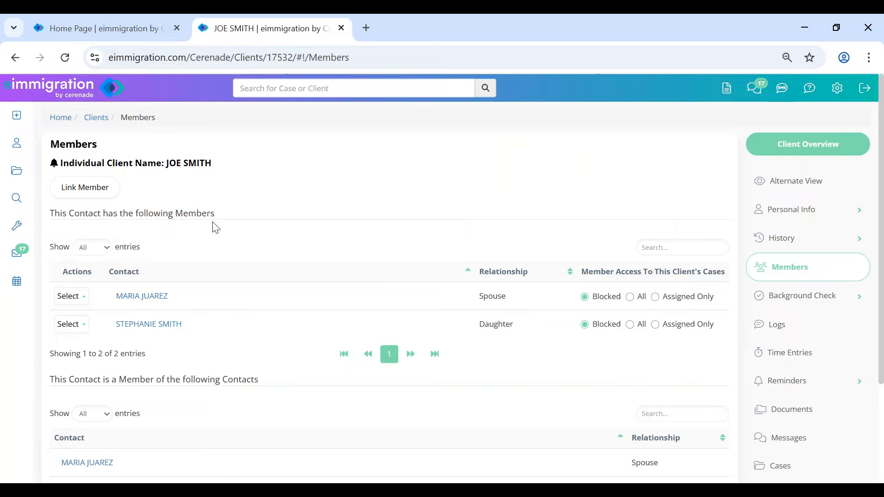
drag(215, 213, 260, 209)
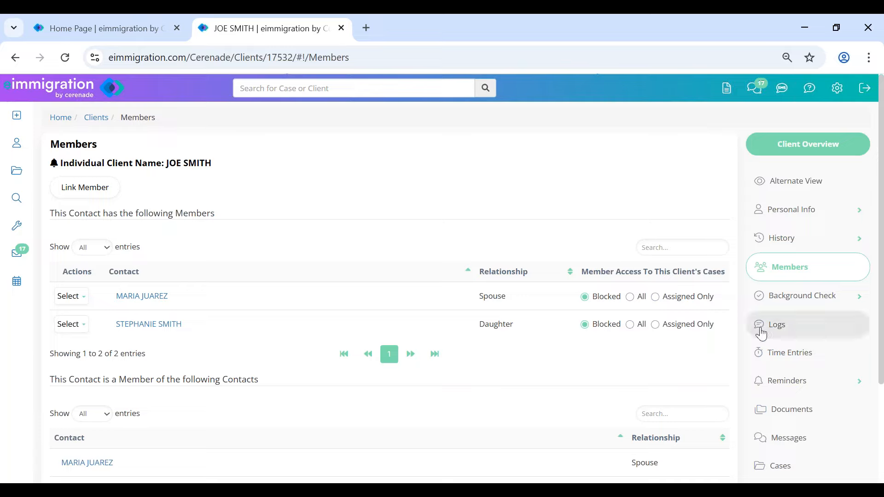
drag(164, 164, 239, 168)
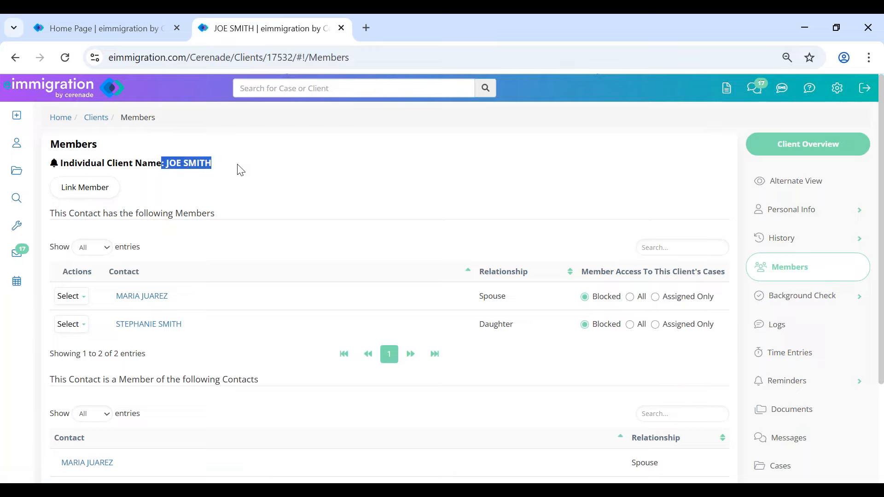
click(287, 179)
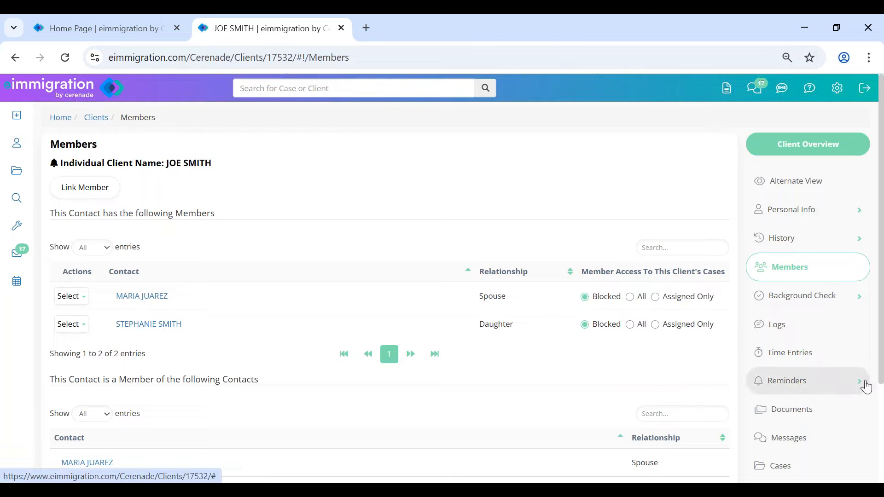
scroll(797, 383, down, 3)
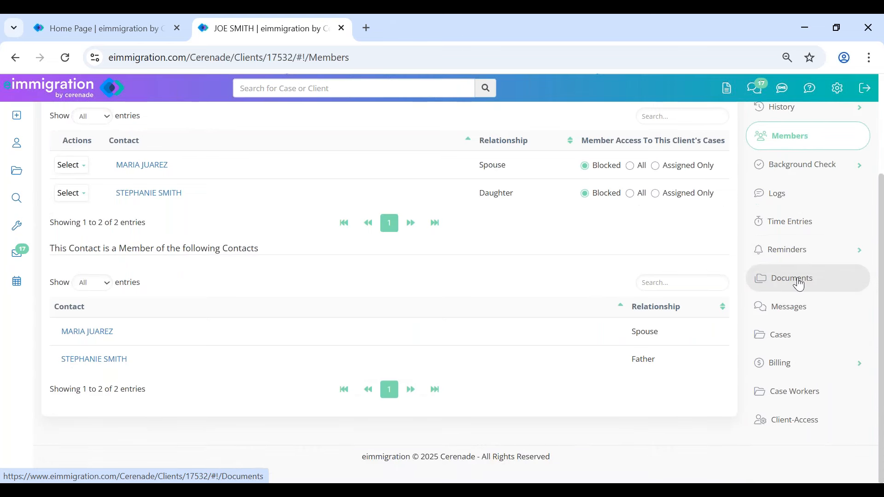
click(799, 284)
- Show the Questionnaires/Forms folder and open the History of Employment questionnaire's actions
click(116, 346)
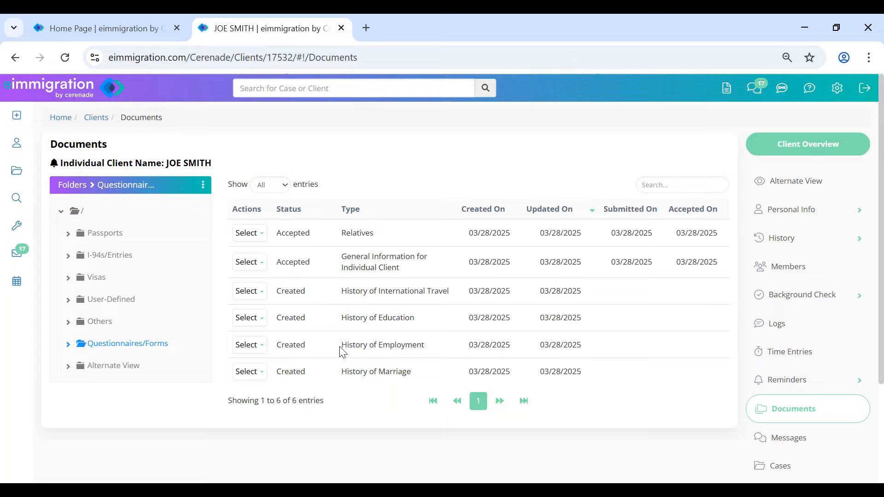
drag(342, 345, 439, 355)
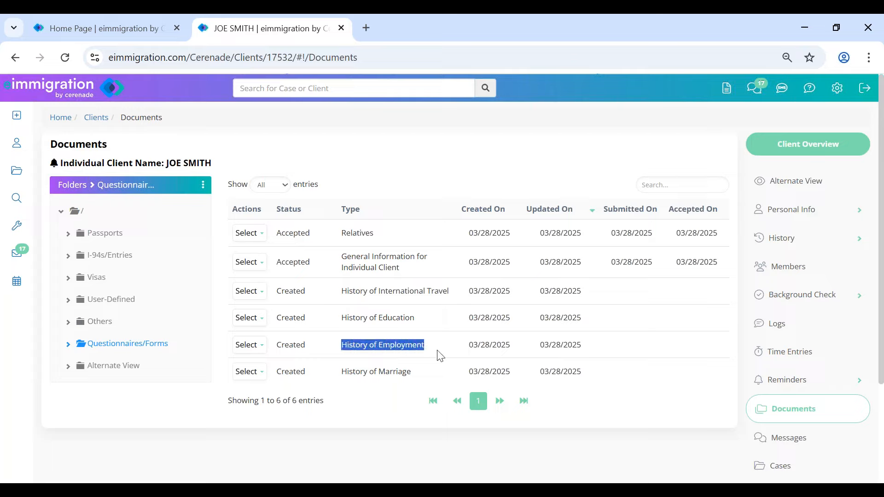
click(247, 346)
scroll(773, 396, down, 3)
- Open the client's Client-Access settings and review the page title and client name
click(793, 424)
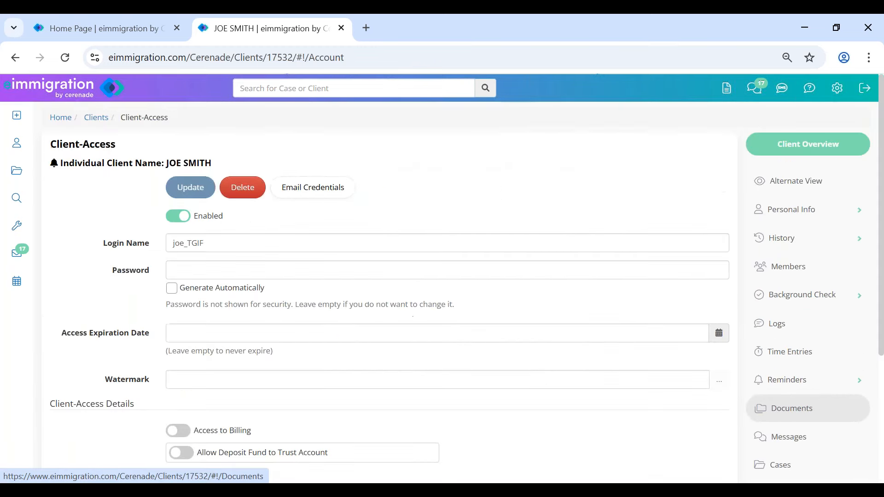
drag(59, 144, 119, 145)
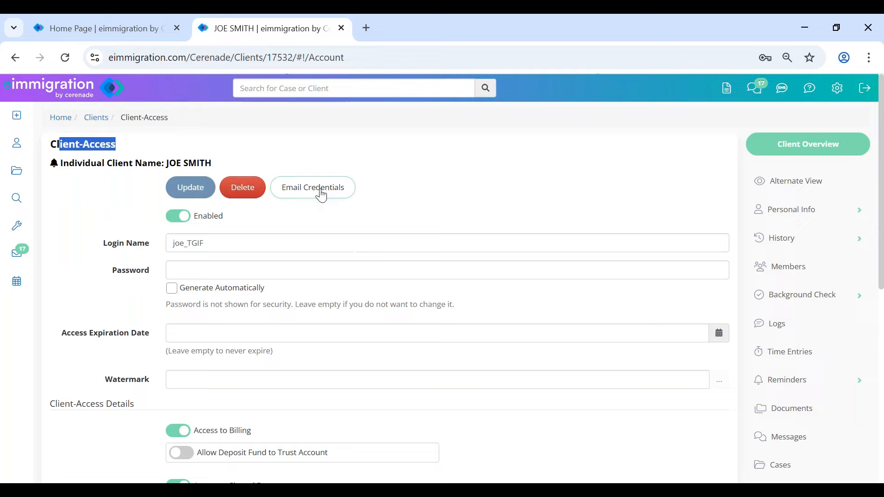
click(422, 192)
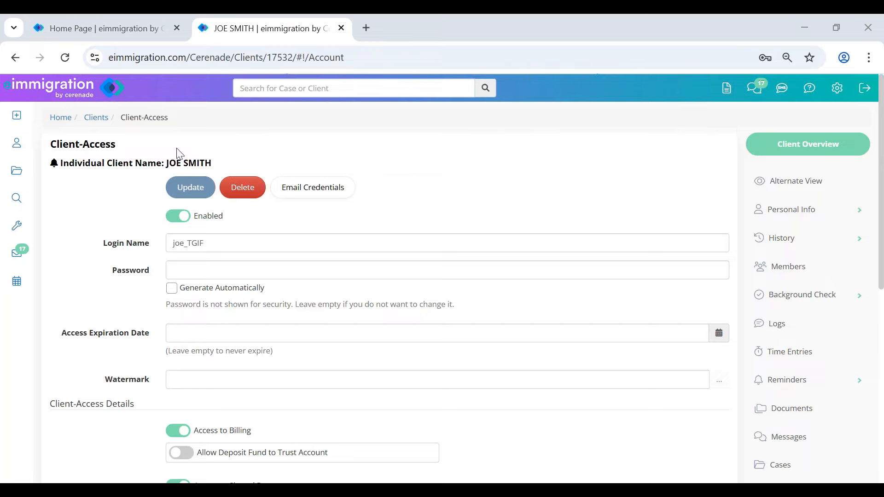
drag(162, 159, 241, 158)
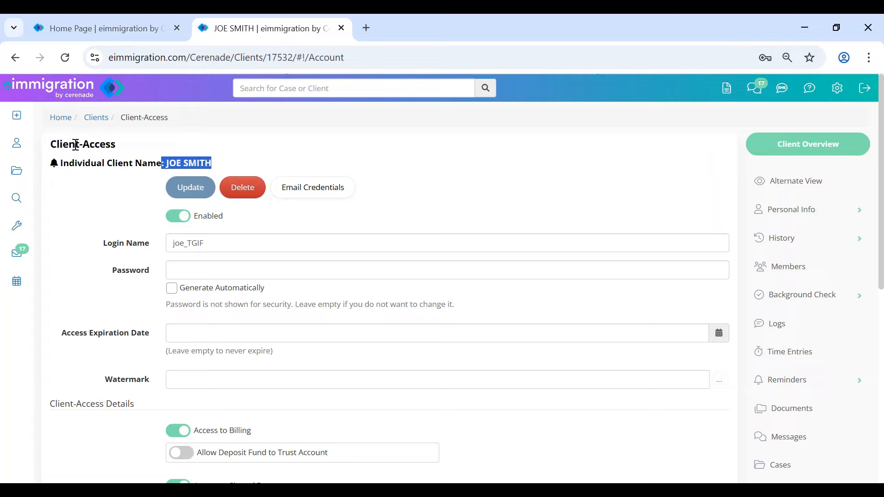
click(271, 145)
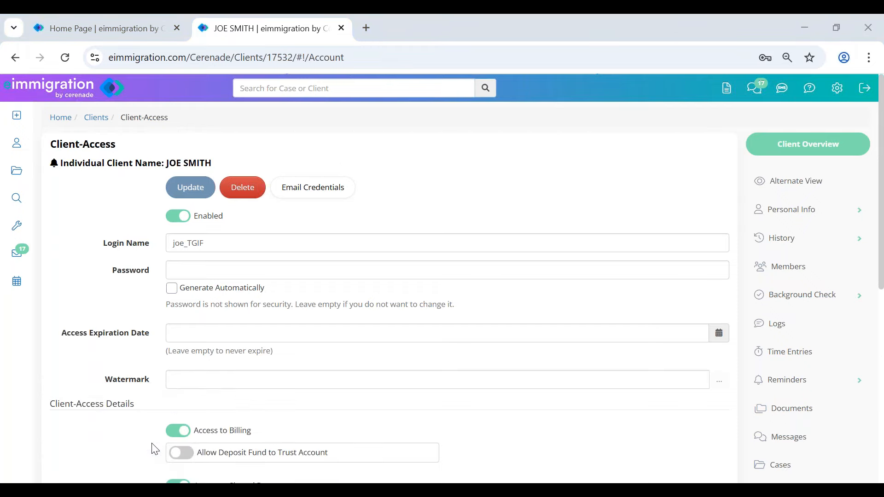
- Bring up the eimmigration Academy YouTube channel and show its list of videos
mouse_move(177, 482)
click(241, 451)
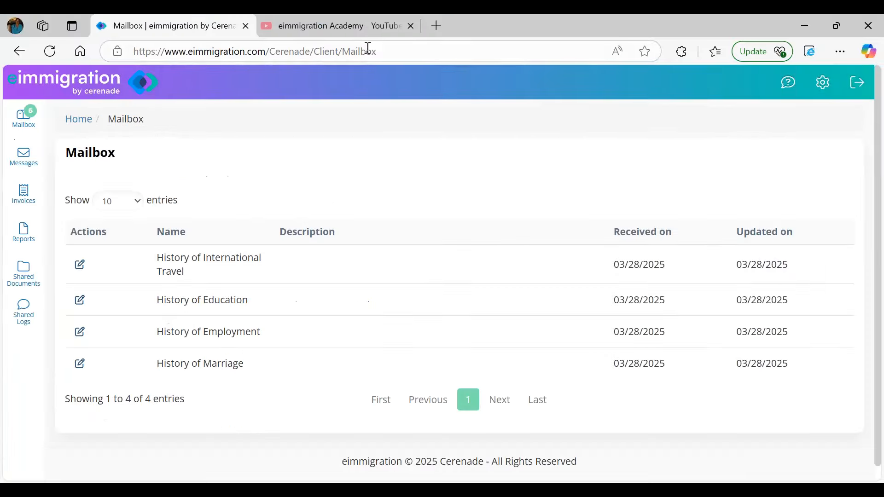
mouse_move(368, 31)
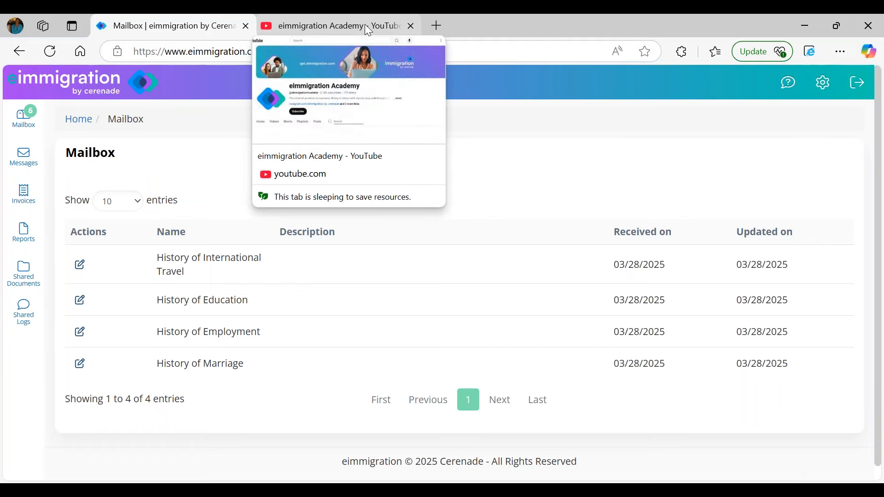
click(369, 30)
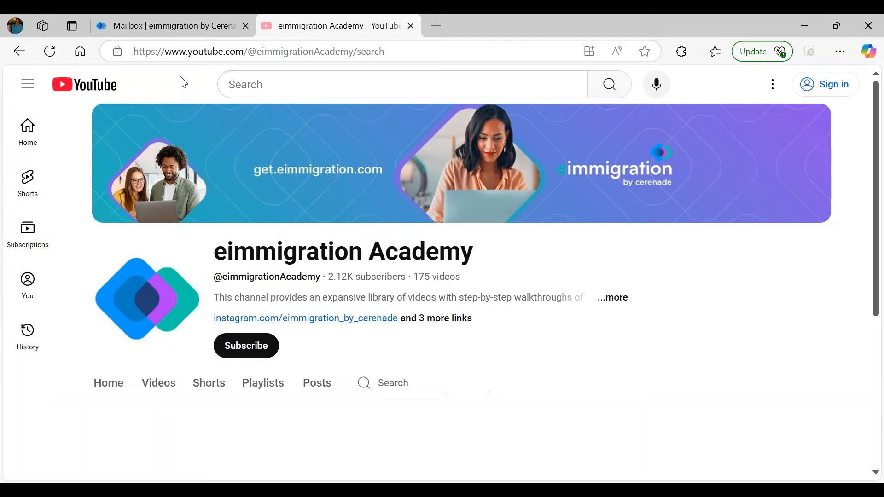
click(161, 389)
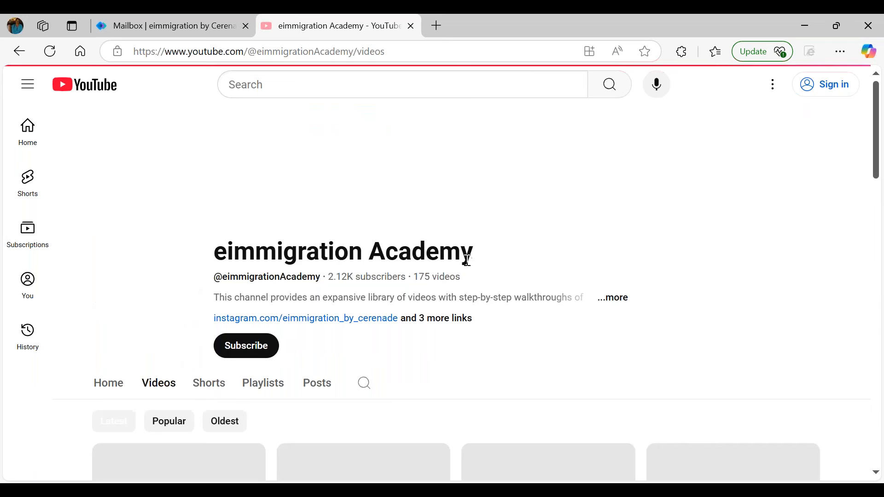
- Browse the Academy videos, then return to eImmigration and open the help resources list
scroll(461, 258, down, 4)
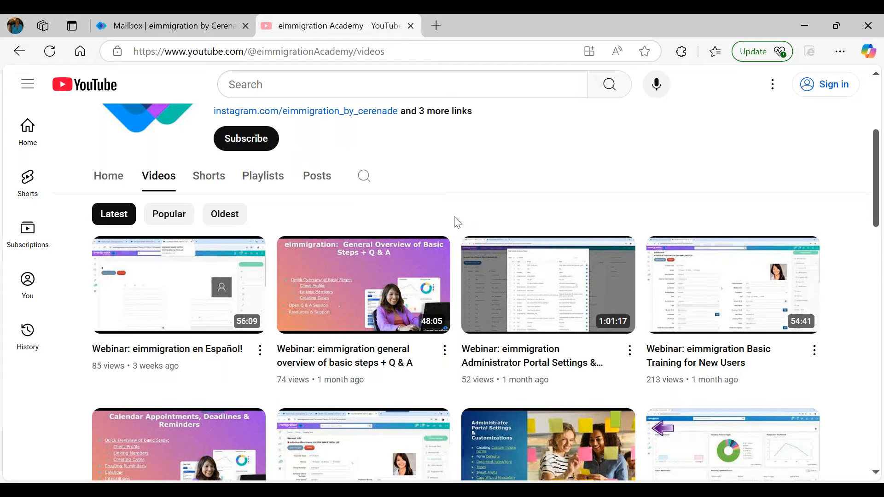
mouse_move(472, 359)
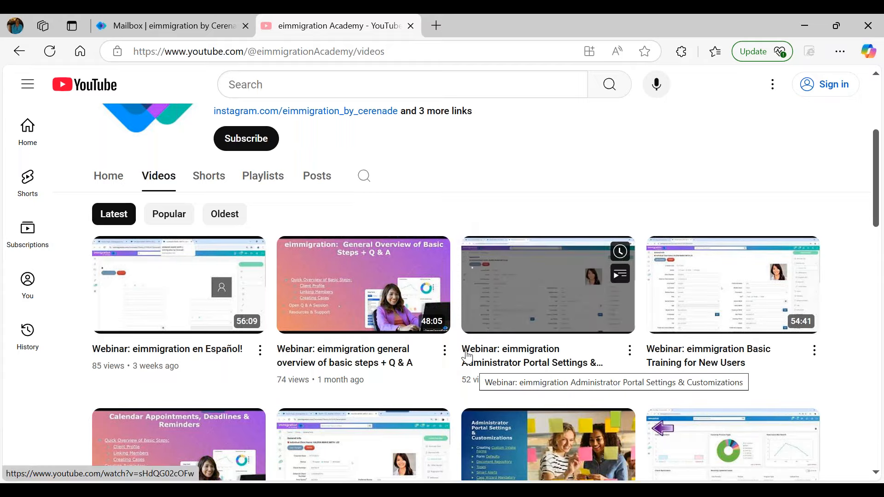
scroll(488, 277, down, 1)
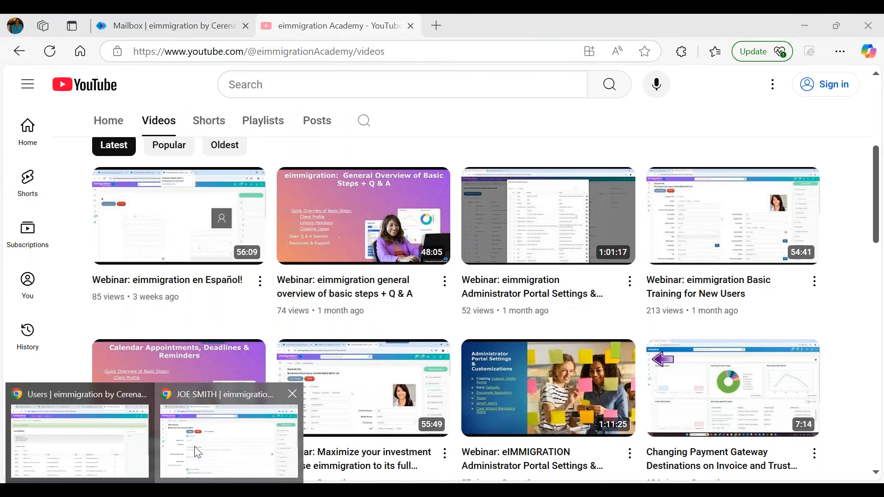
click(198, 453)
click(809, 88)
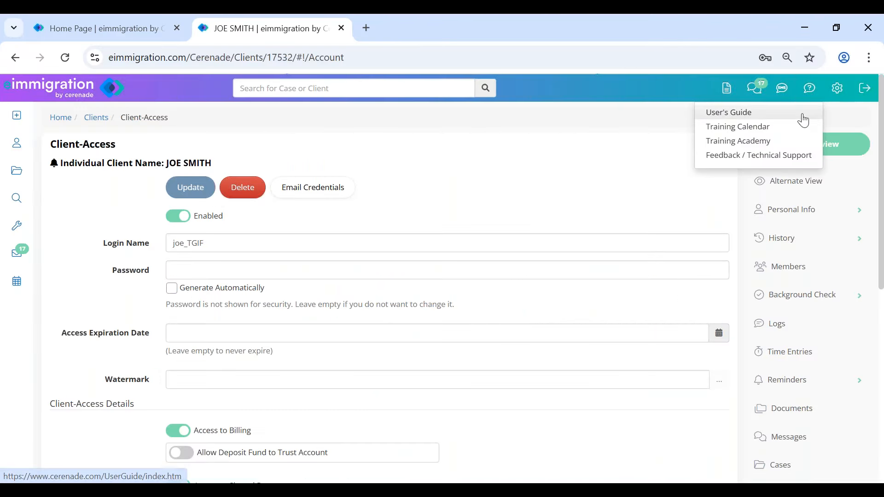
- Open the User's Guide, search for 'efile', and open the EFiling article
click(750, 114)
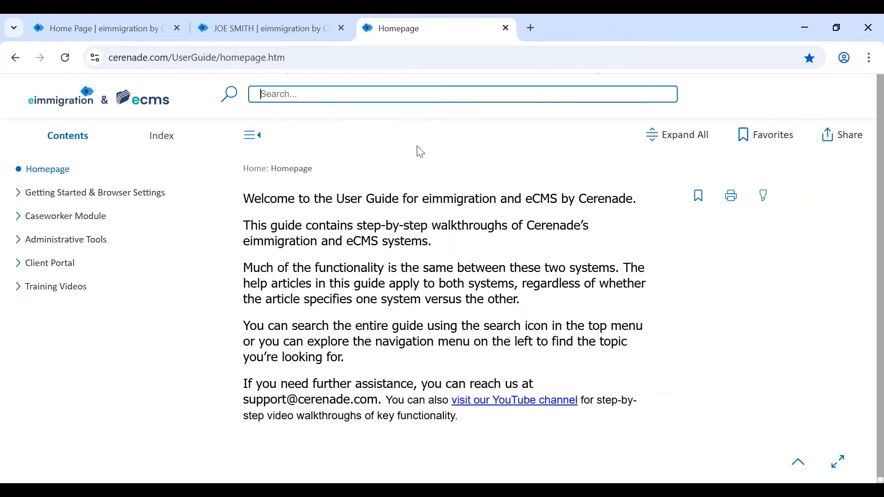
text(efile)
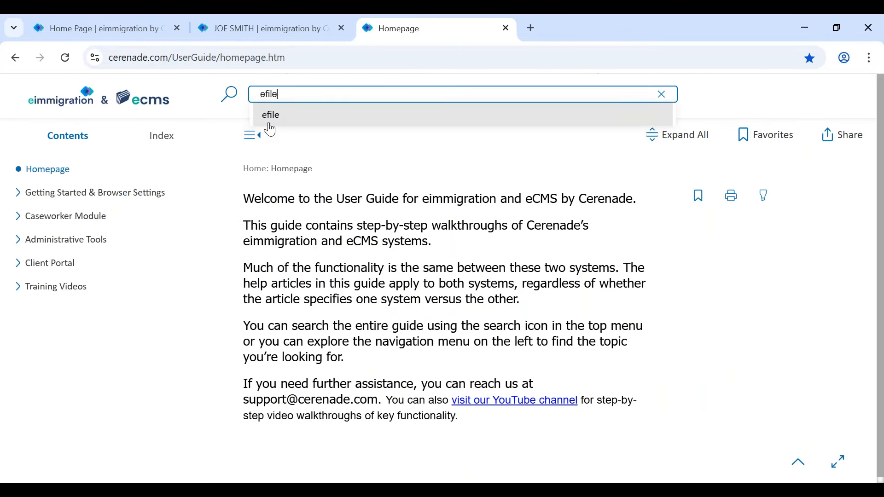
key(Return)
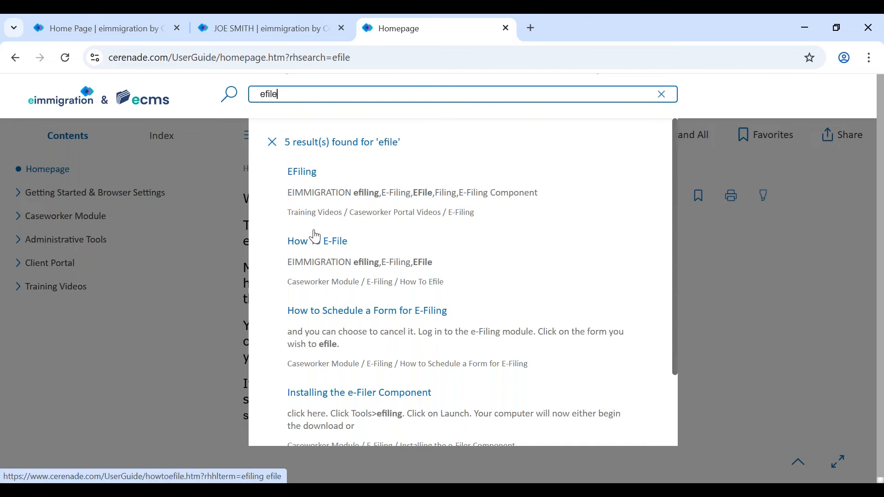
click(303, 175)
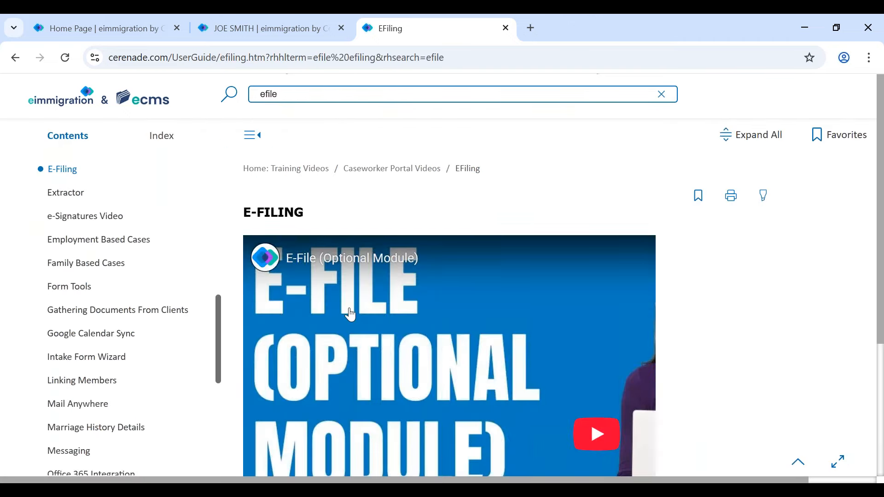
- Read the How To E-File article from the search results, then close the guide
click(302, 92)
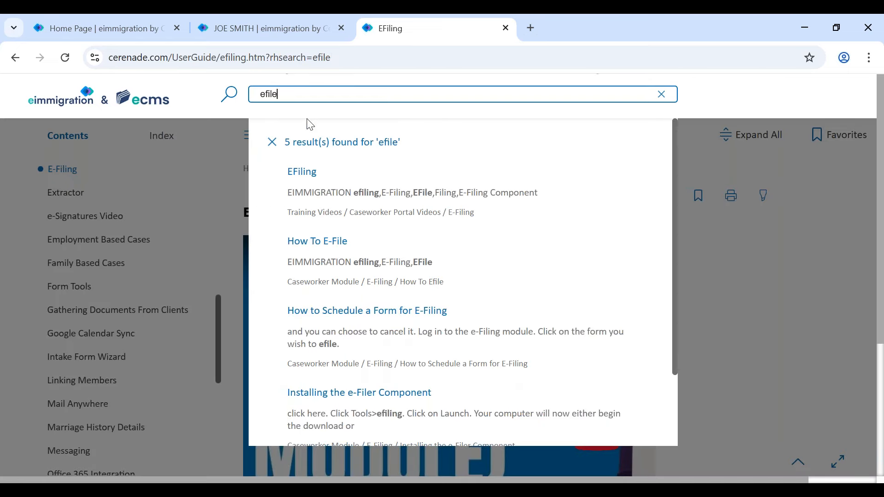
click(325, 240)
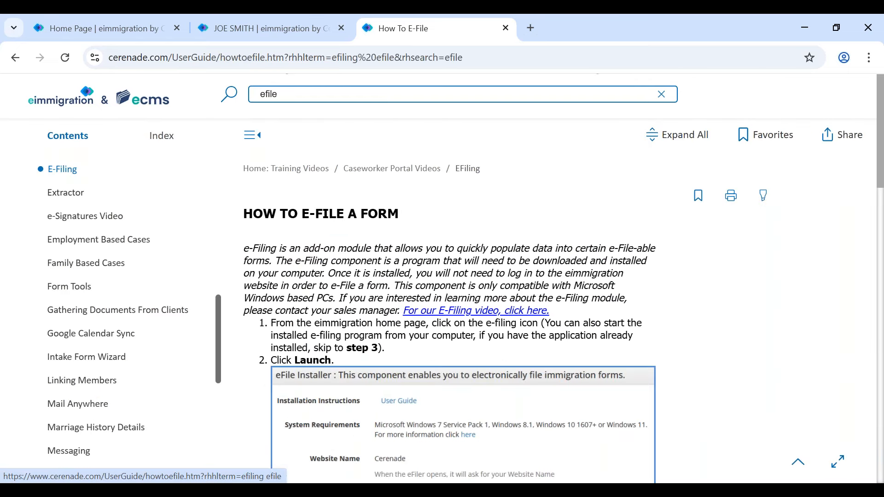
scroll(367, 220, down, 15)
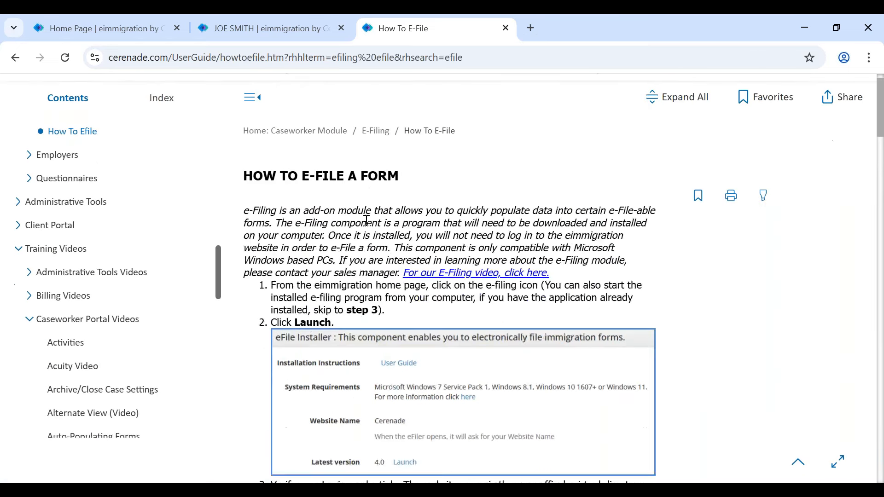
scroll(380, 271, down, 1)
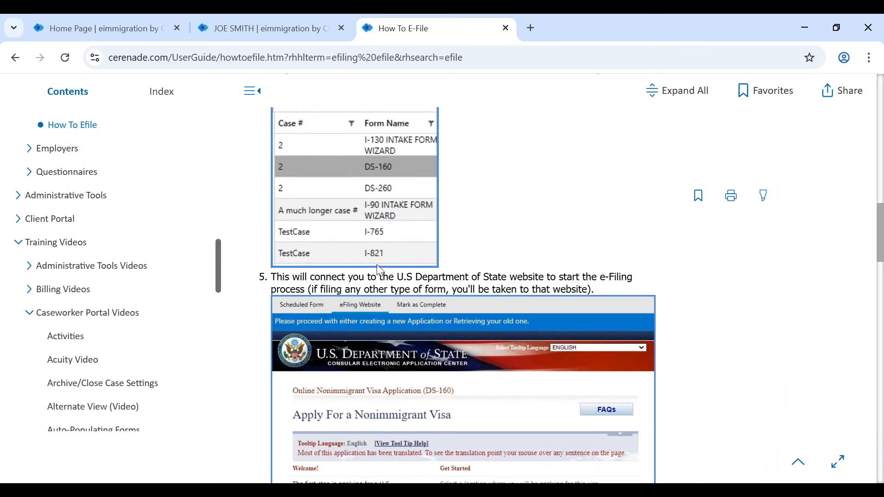
click(506, 28)
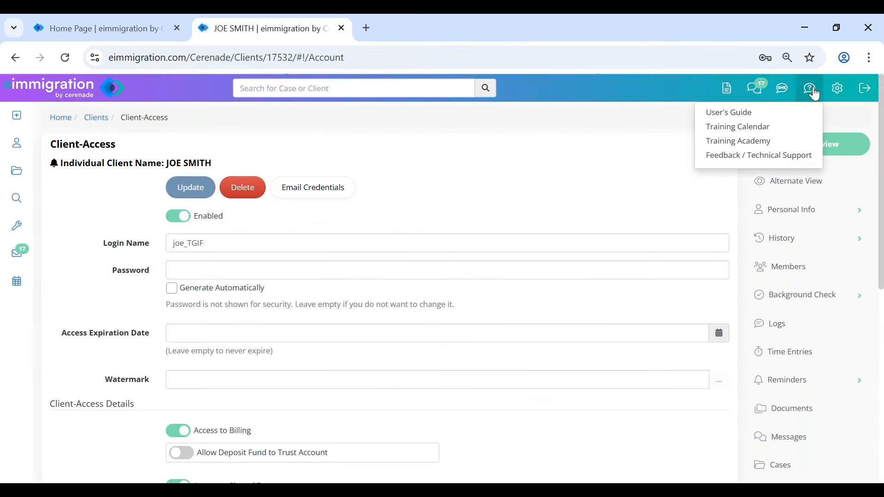
mouse_move(813, 94)
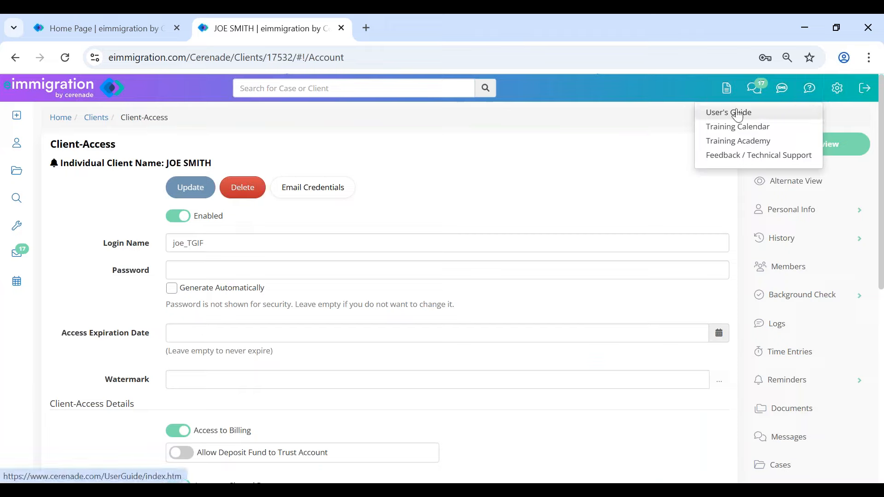
click(189, 491)
click(231, 441)
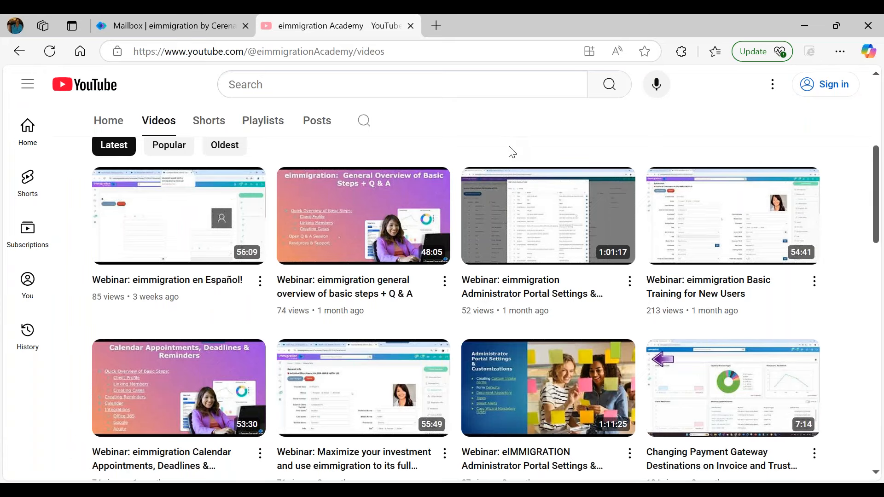
scroll(509, 143, down, 2)
scroll(539, 252, down, 10)
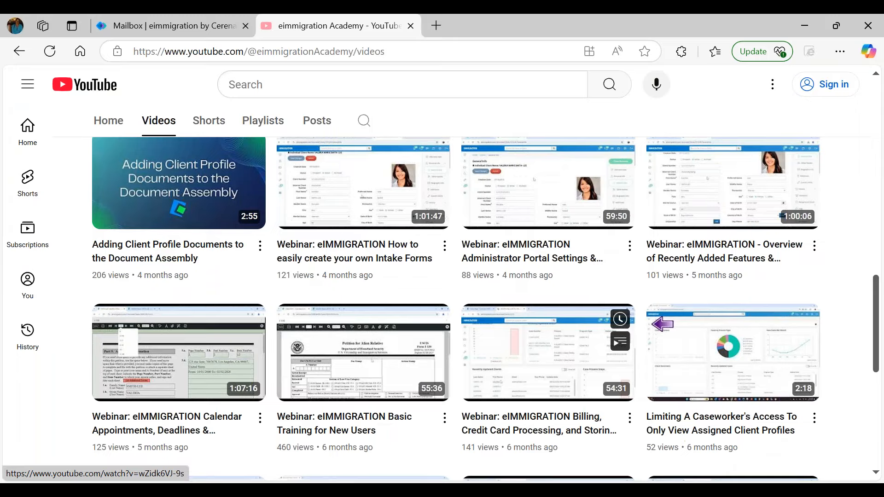
scroll(277, 148, up, 20)
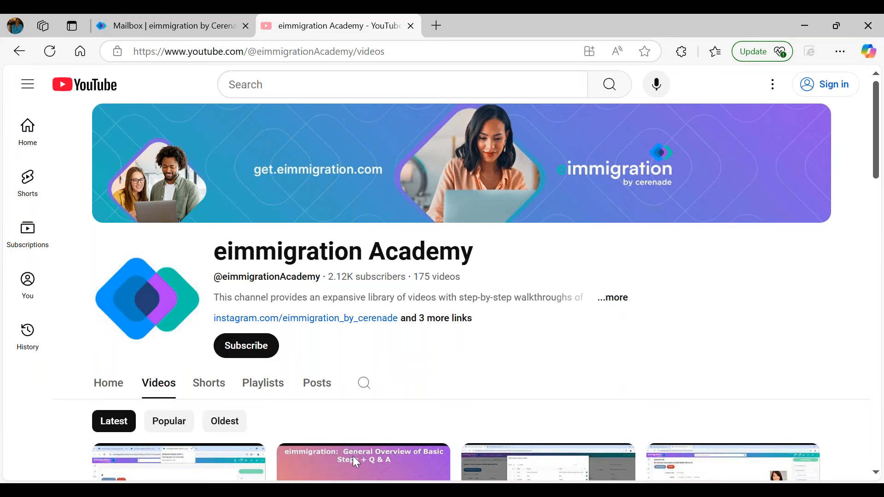
click(206, 450)
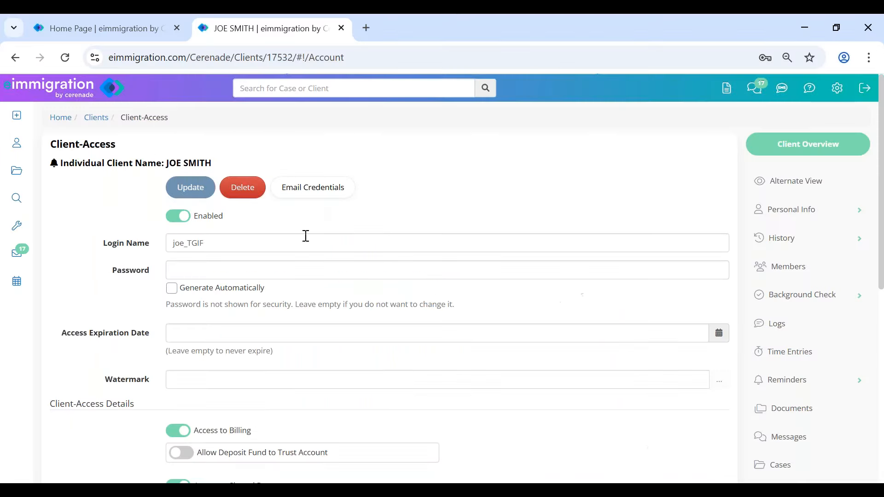
click(802, 244)
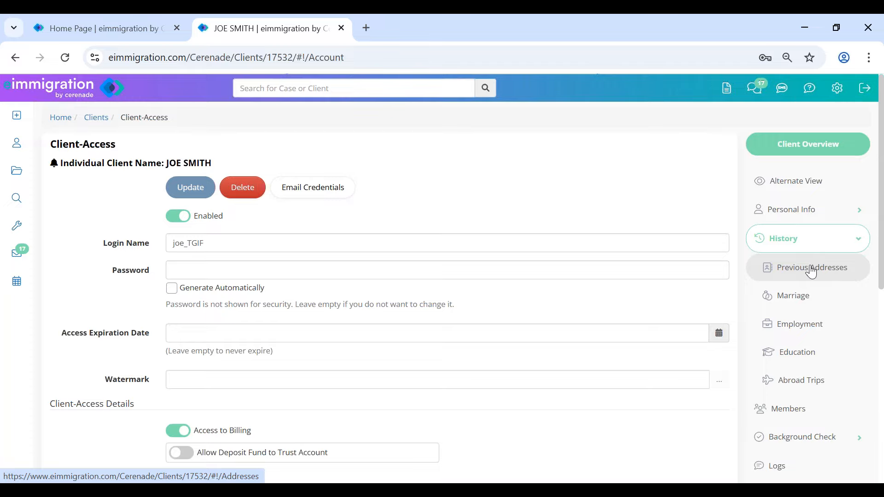
click(798, 188)
click(147, 114)
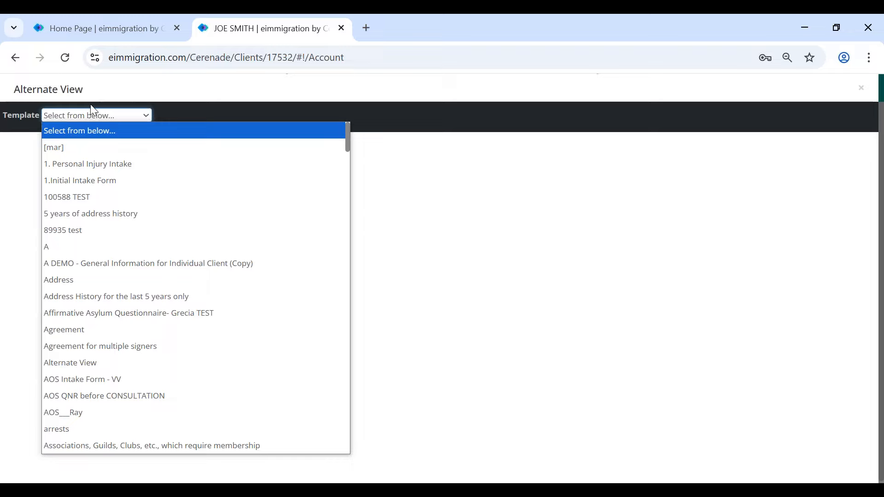
scroll(161, 443, down, 15)
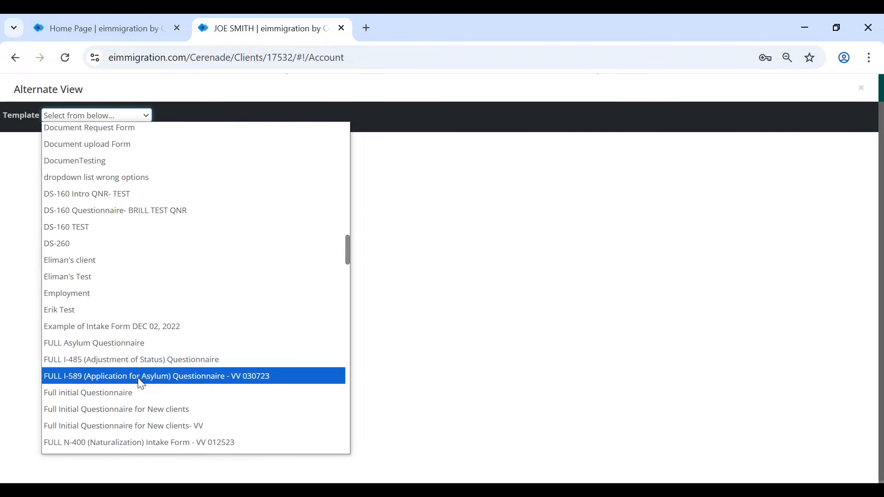
click(148, 406)
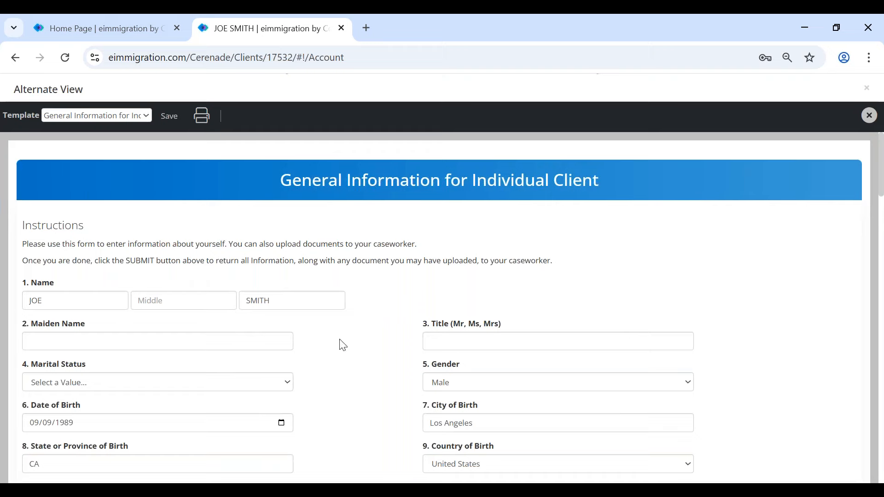
scroll(397, 393, down, 3)
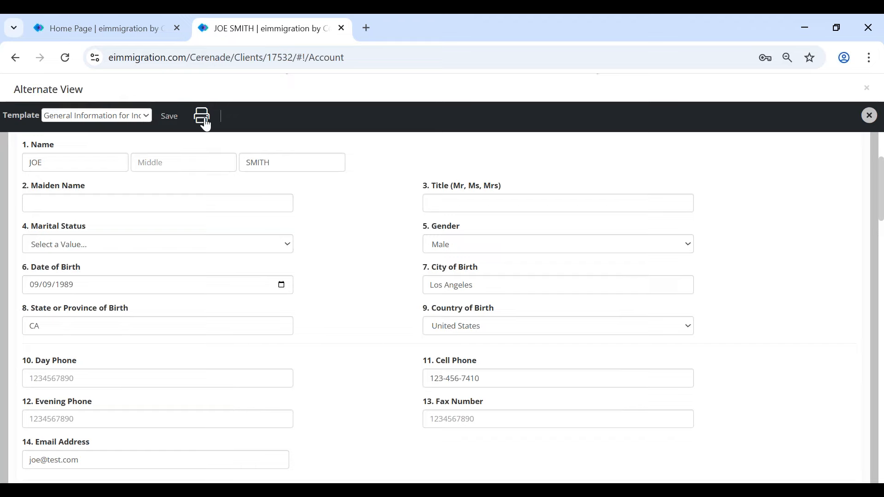
scroll(389, 368, down, 2)
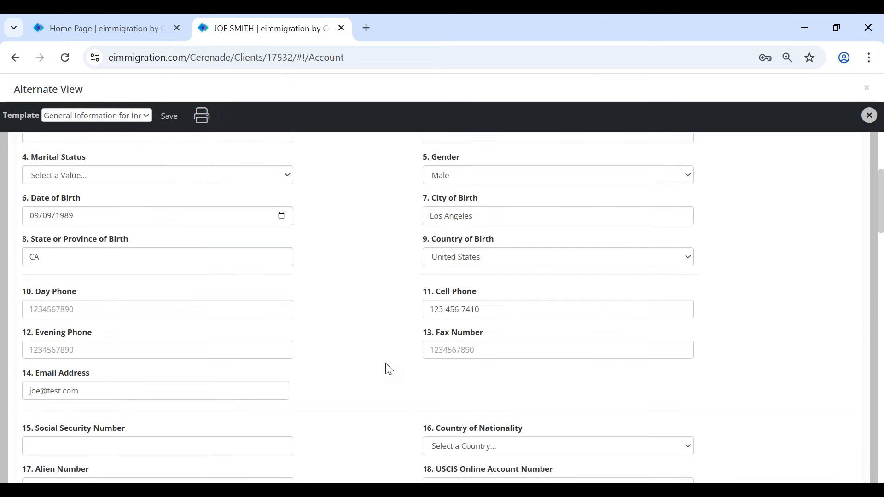
click(867, 88)
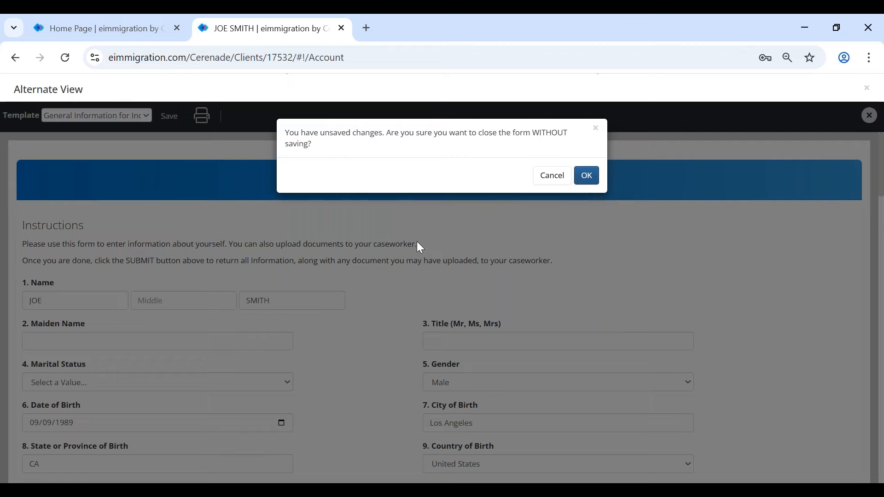
click(586, 178)
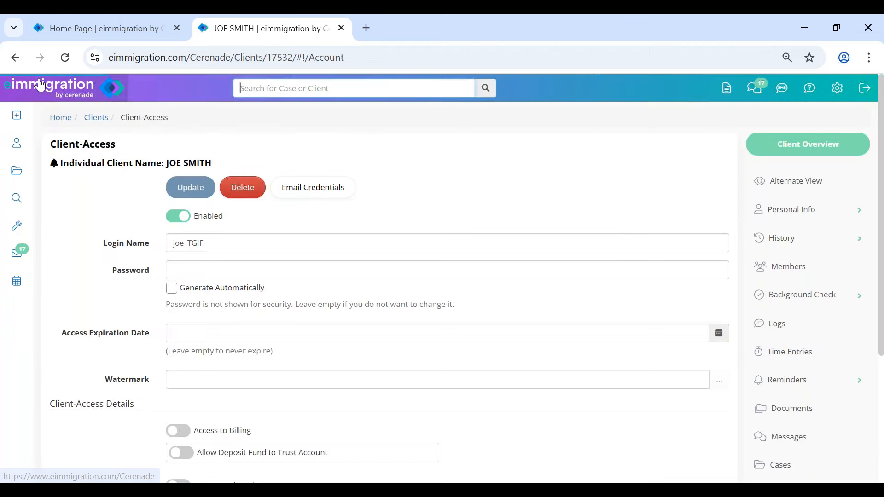
- Return to the eImmigration Home dashboard and advance the slideshow to Resources & Support
click(41, 85)
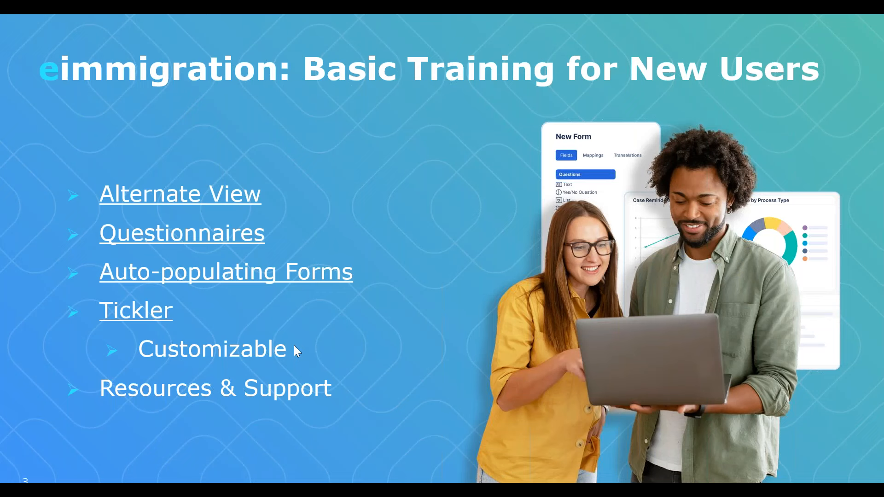
click(61, 480)
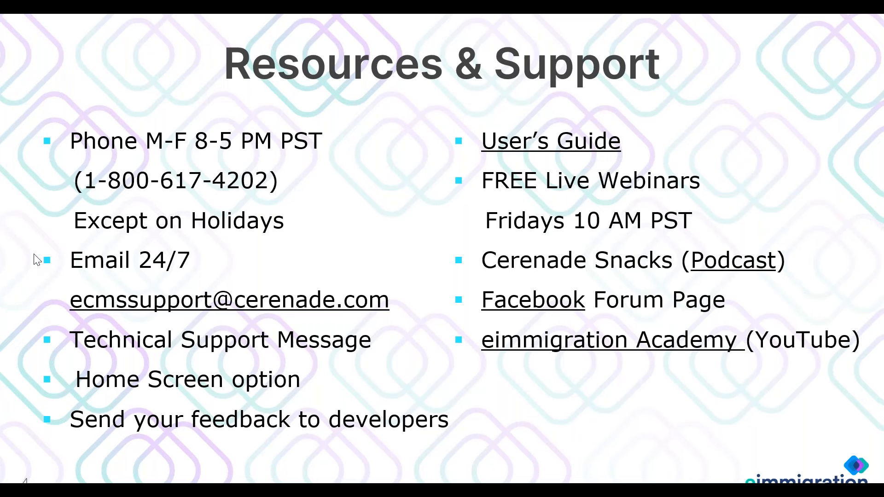